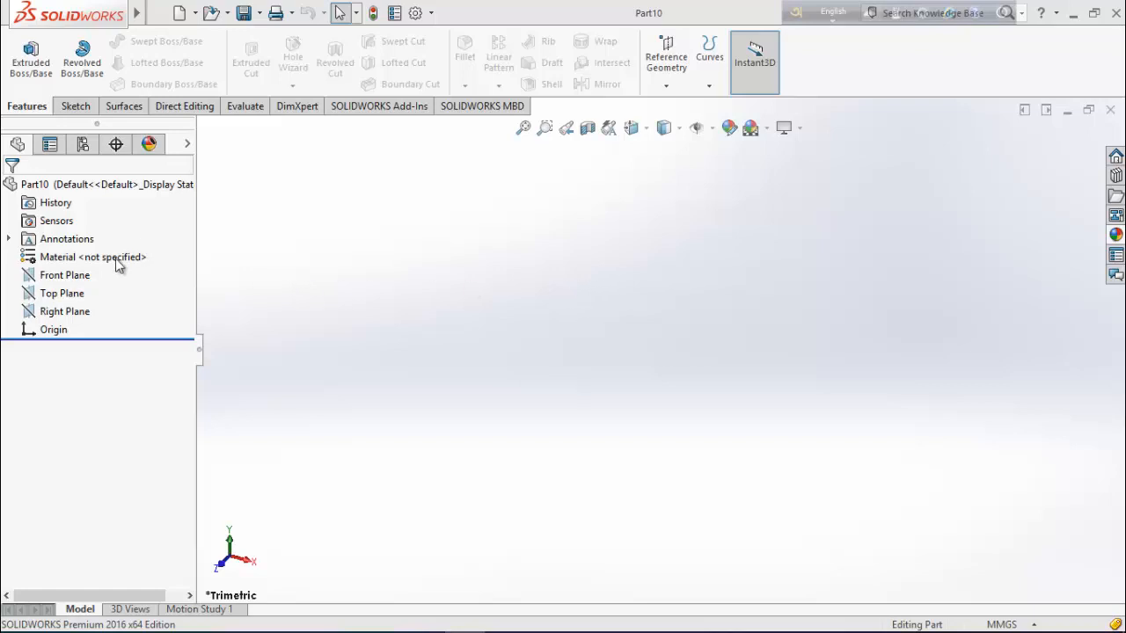
Sketch two concentric circles centred on the origin on the Top Plane, the inner one about 57 mm in diameter.
left_click(84, 295)
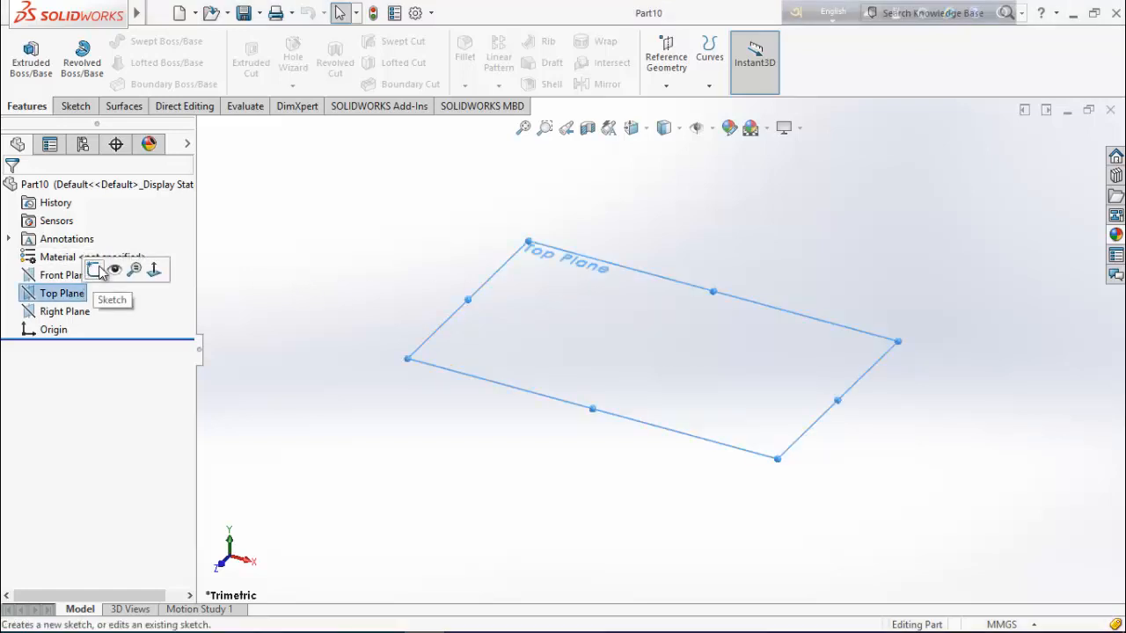
left_click(95, 268)
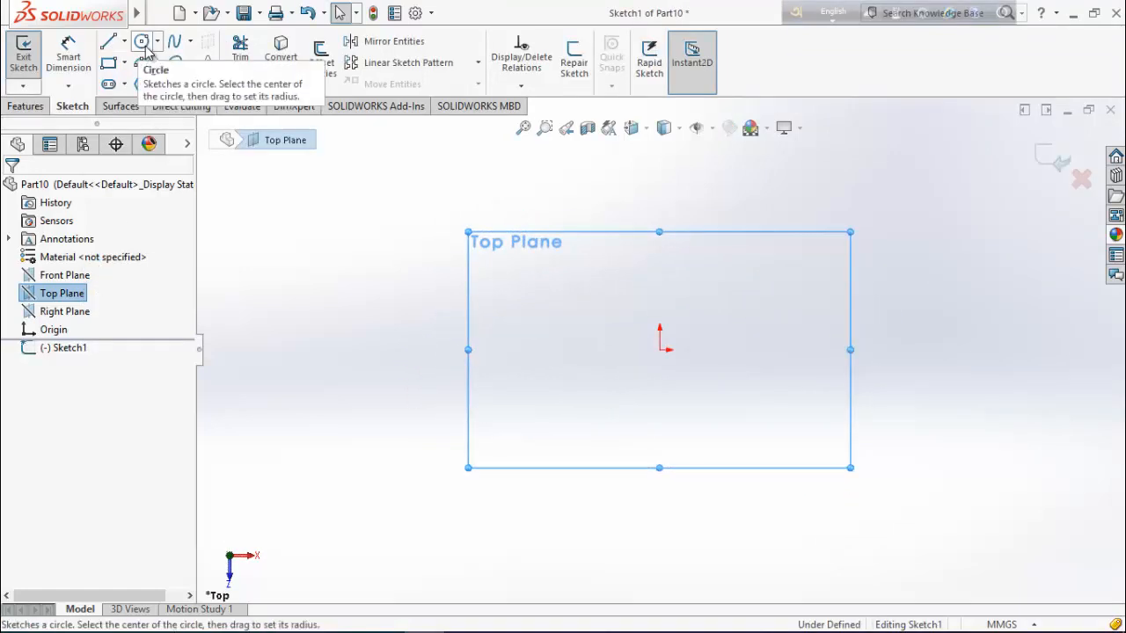
left_click(141, 42)
left_click(659, 350)
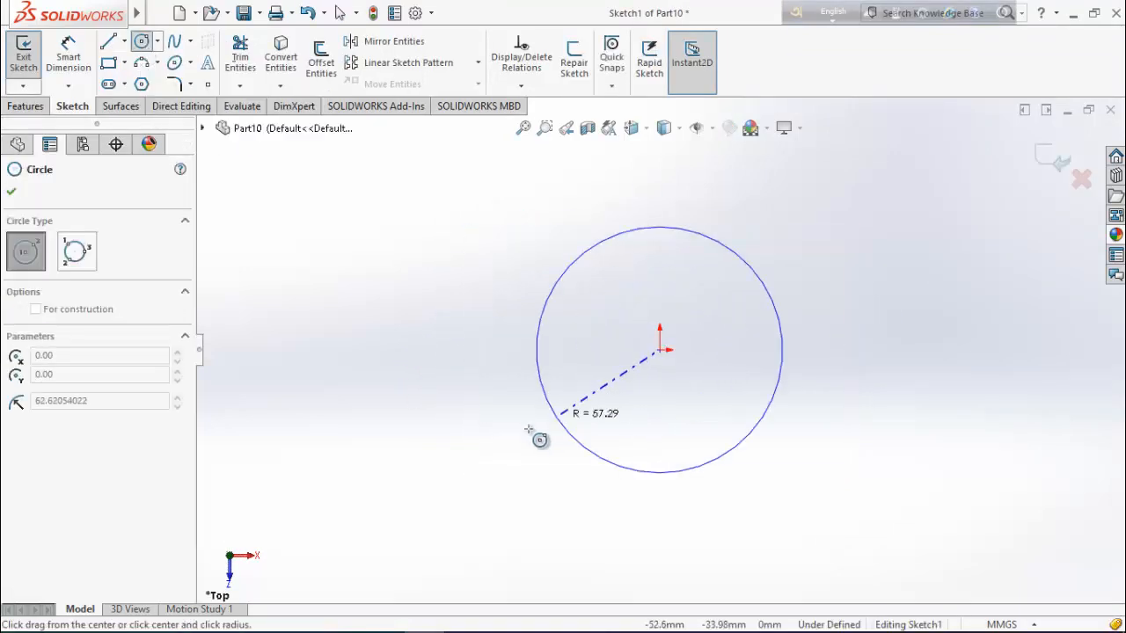
left_click(528, 427)
left_click(660, 350)
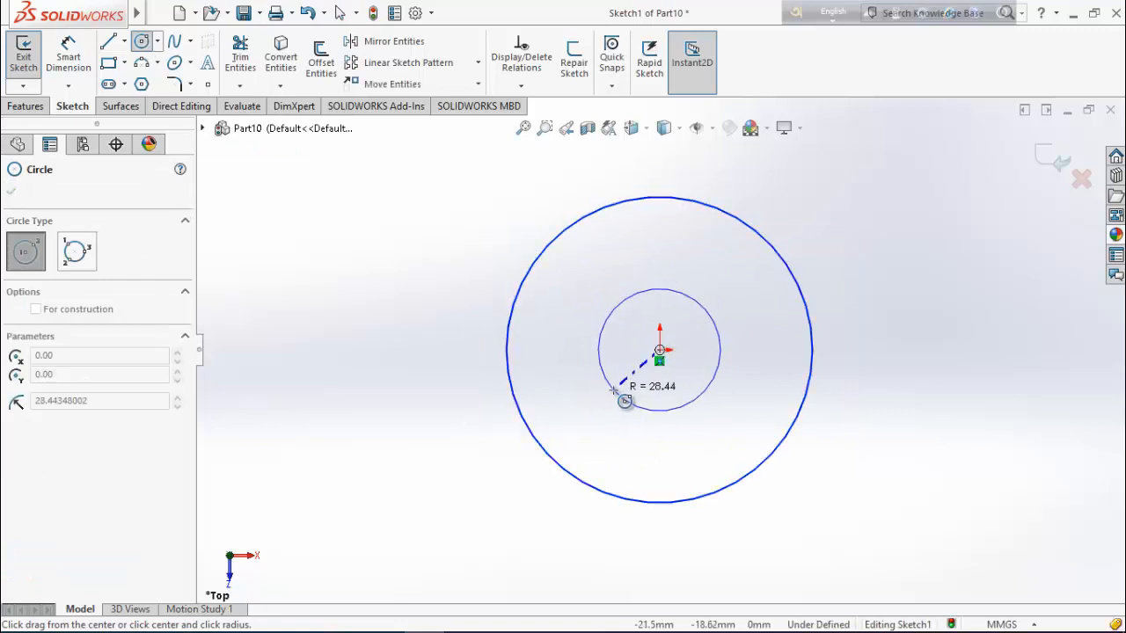
left_click(628, 396)
right_click(367, 326)
left_click(404, 334)
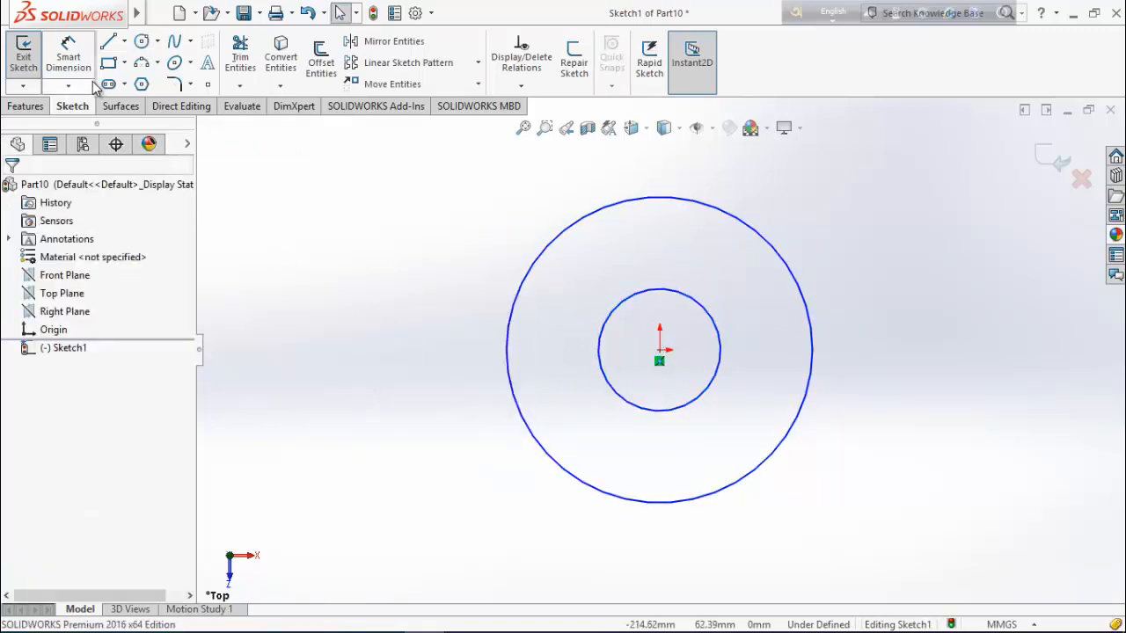
Dimension the inner circle's diameter as 8 mm.
left_click(67, 54)
left_click(722, 362)
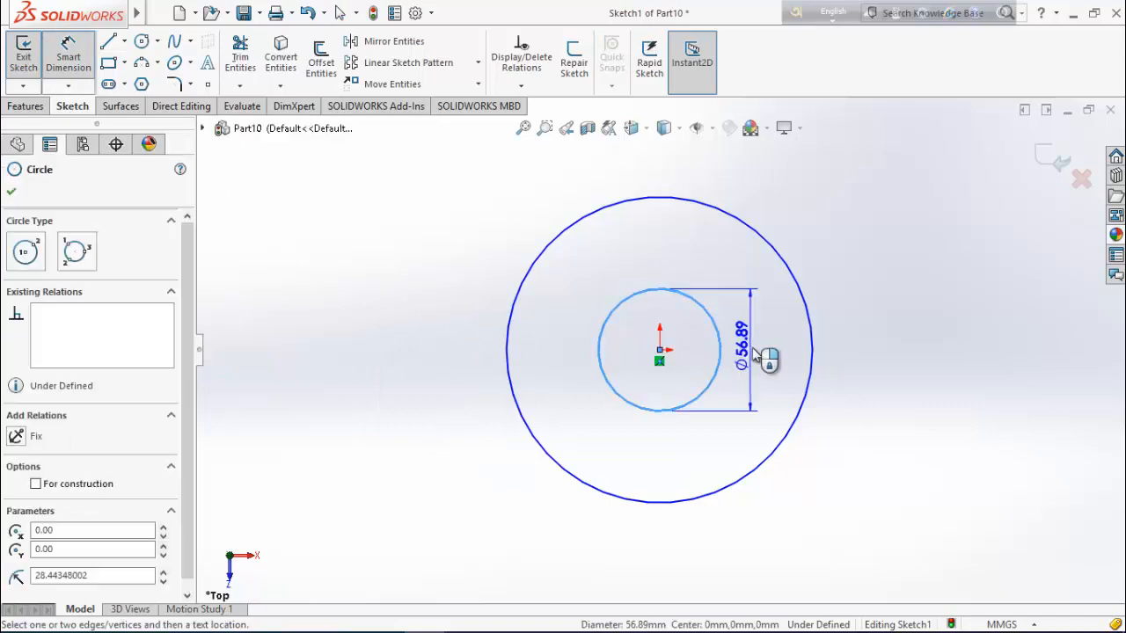
left_click(767, 355)
type("8")
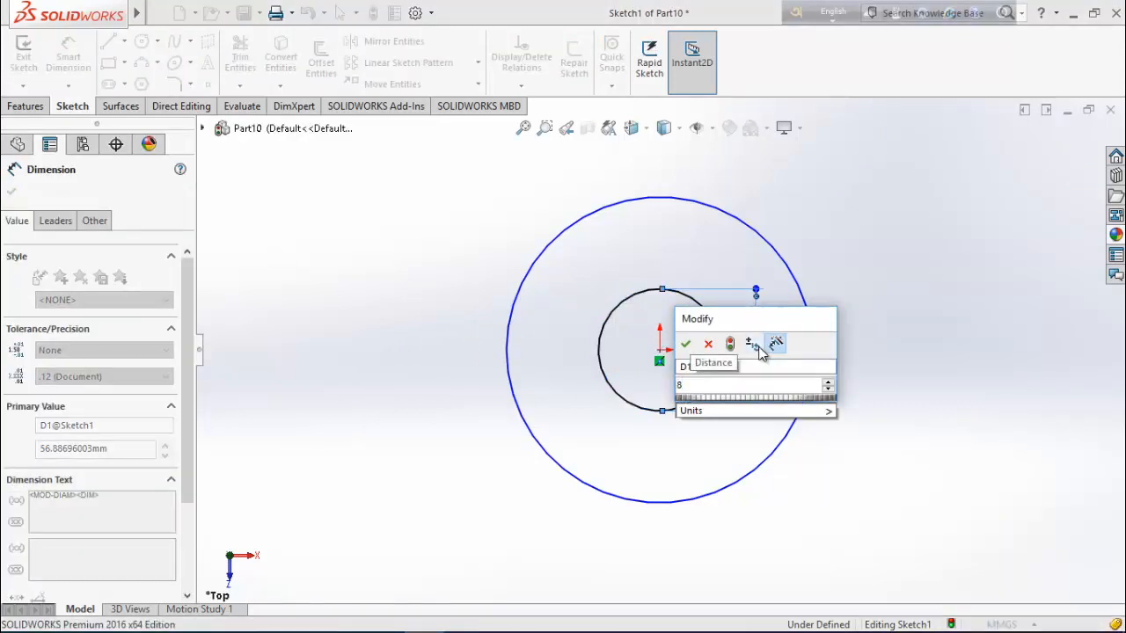
key("Return")
Dimension the outer circle's diameter as 30 mm.
left_click(811, 344)
left_click(932, 356)
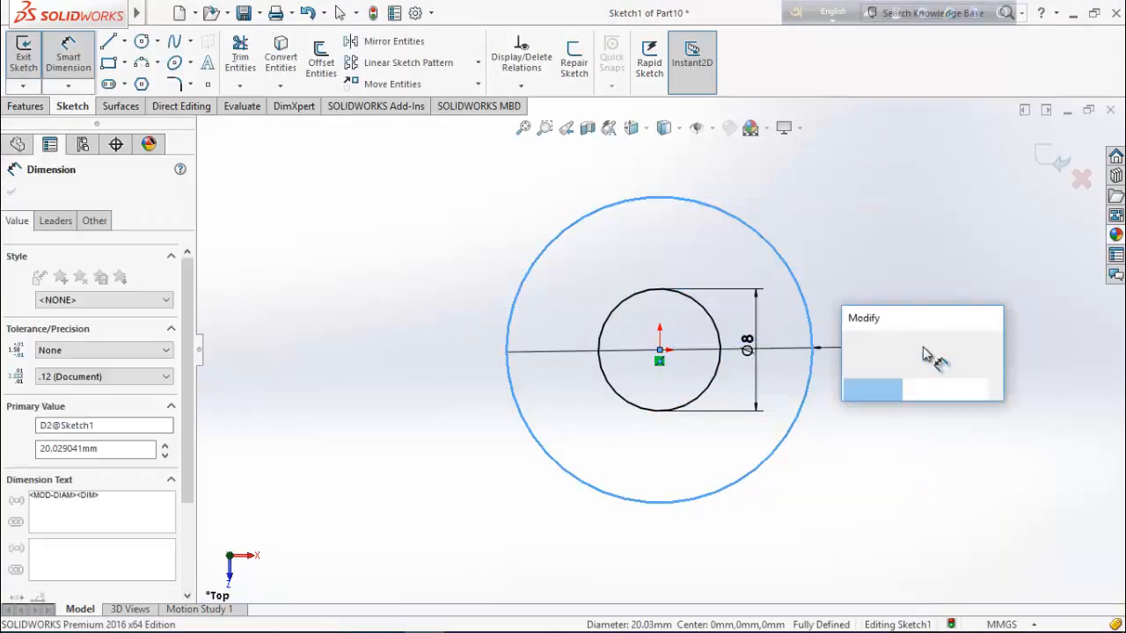
type("30")
key("Return")
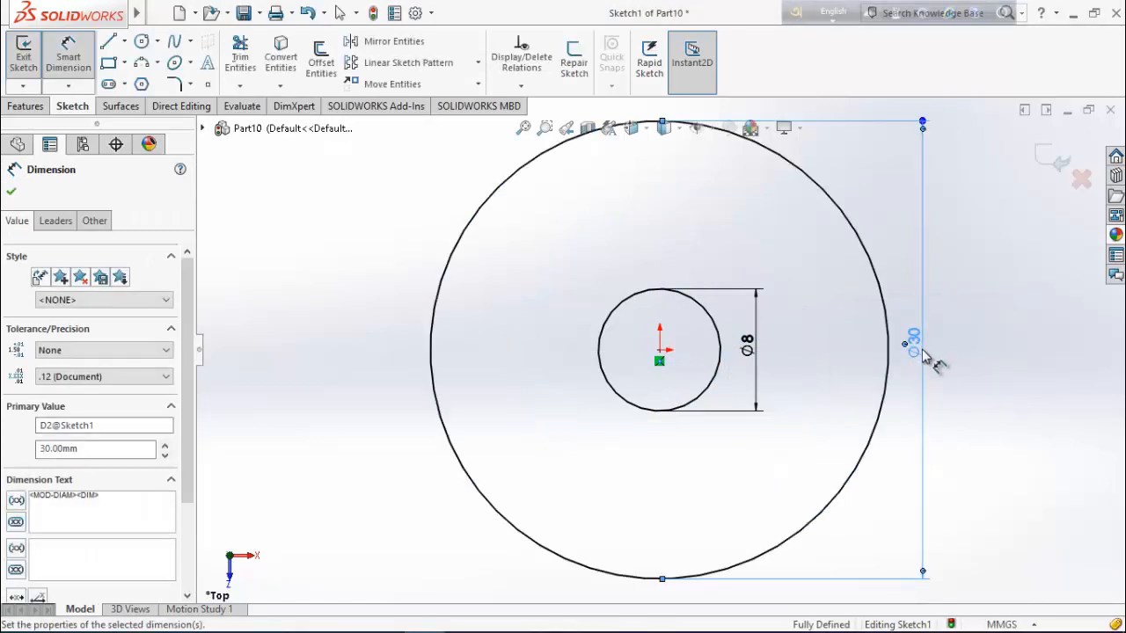
left_click(12, 193)
Extrude the ring profile as a blind boss to a depth of 10 mm.
left_click(26, 107)
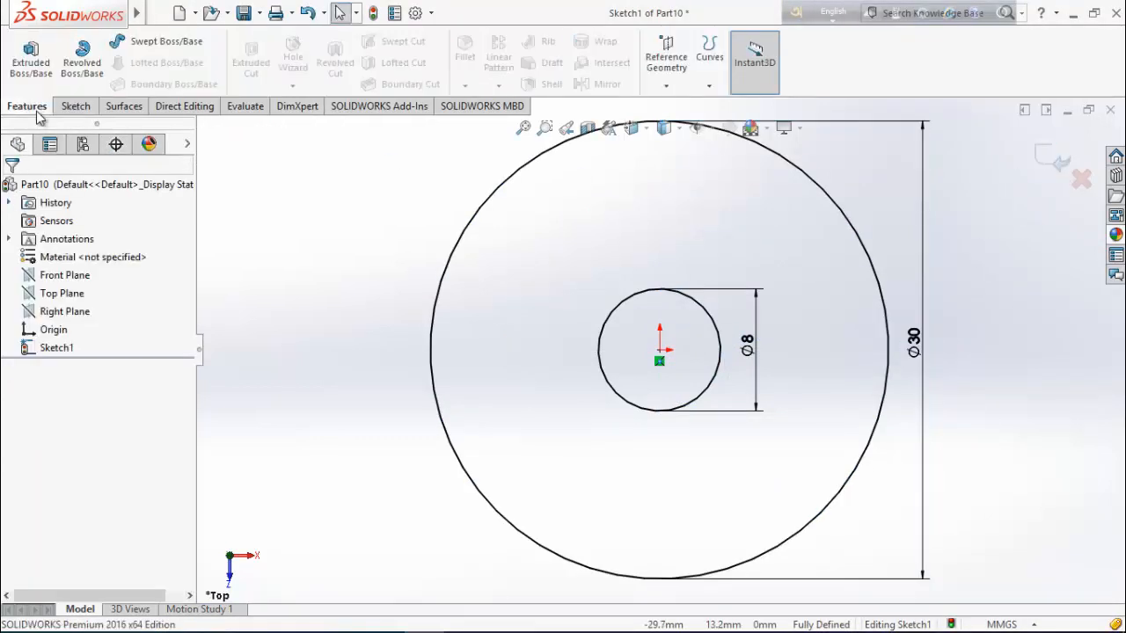
left_click(33, 63)
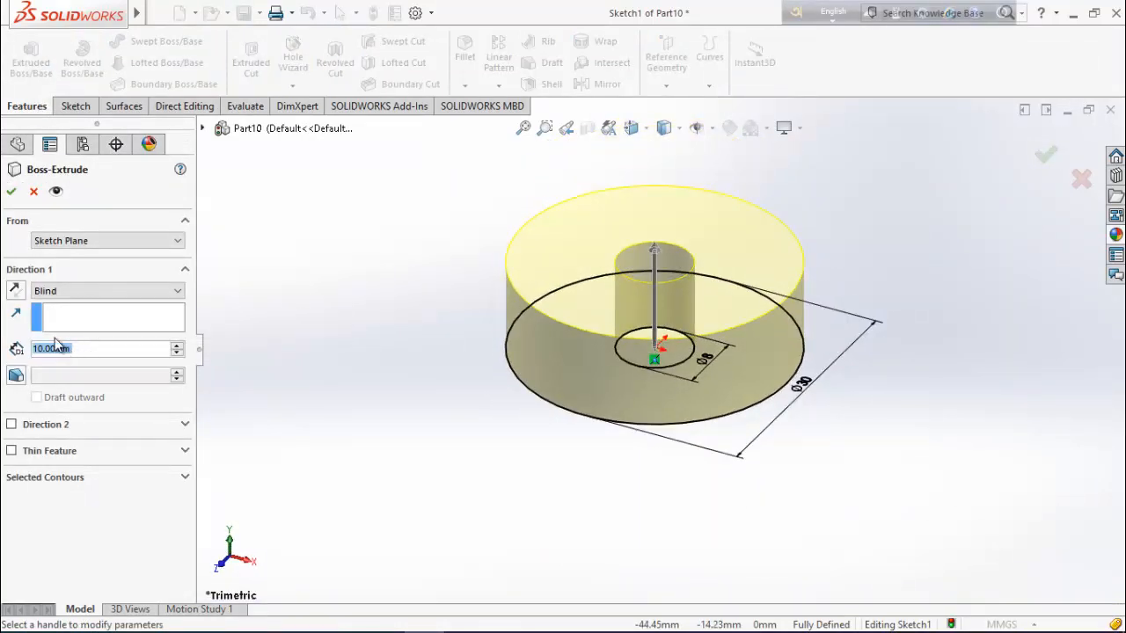
left_click(11, 193)
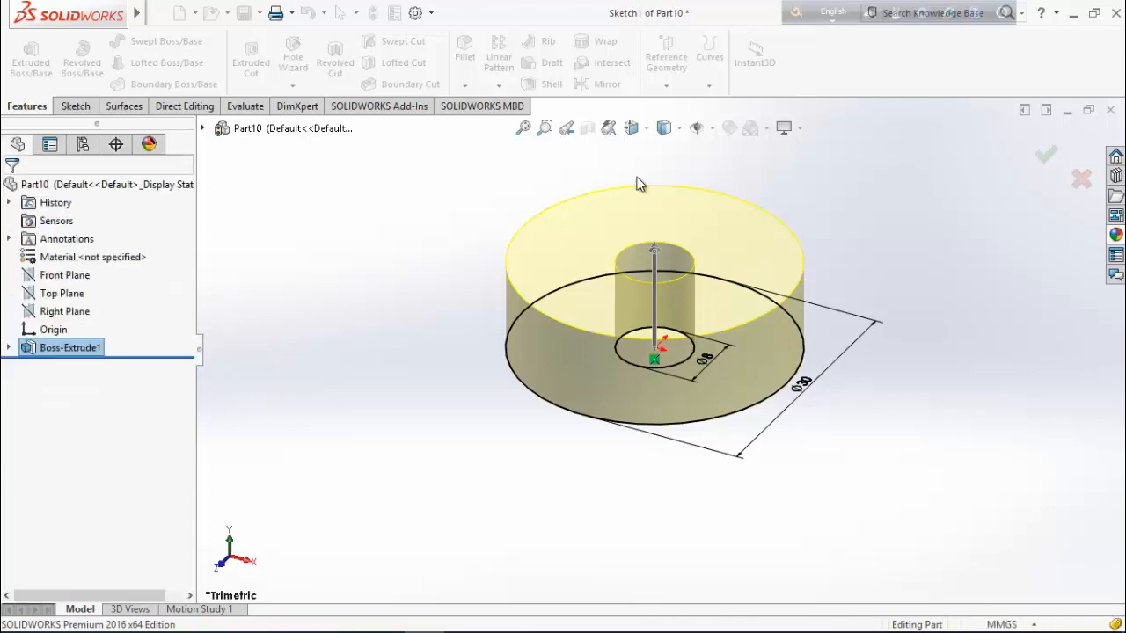
Apply a scene with a white background and colour the whole part bright red from the standard swatches.
left_click(752, 129)
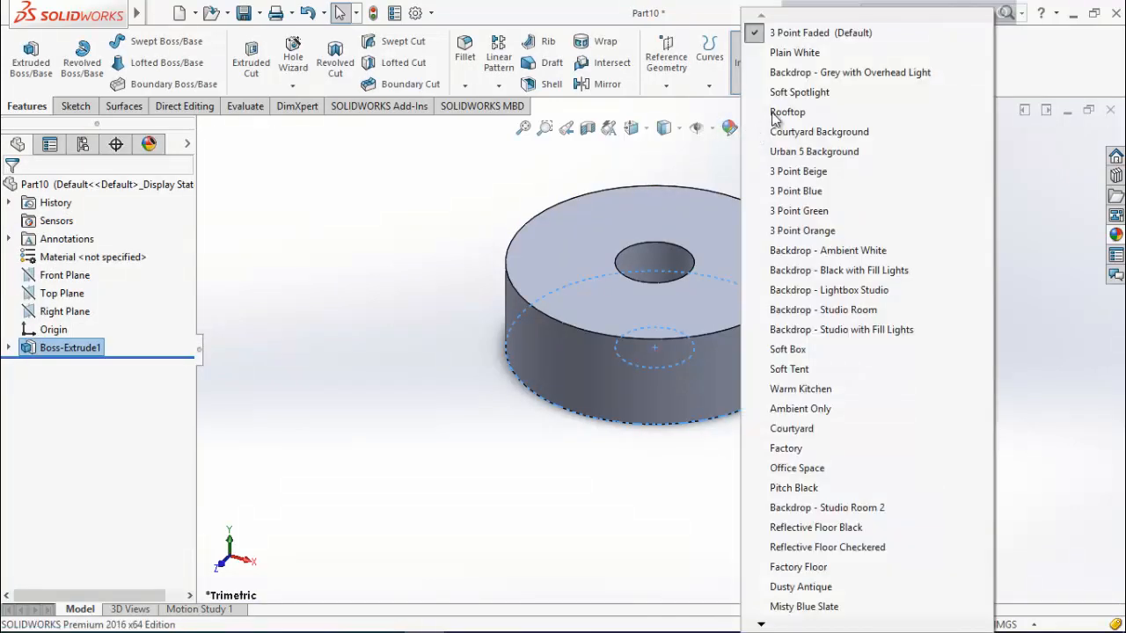
left_click(787, 95)
left_click(723, 129)
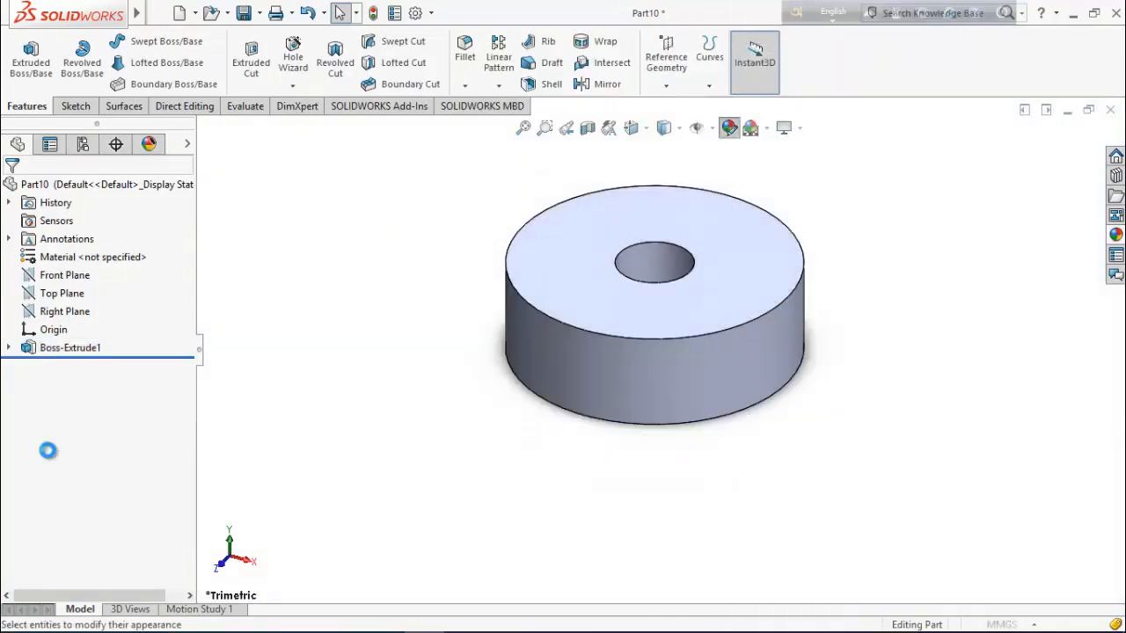
left_click(59, 533)
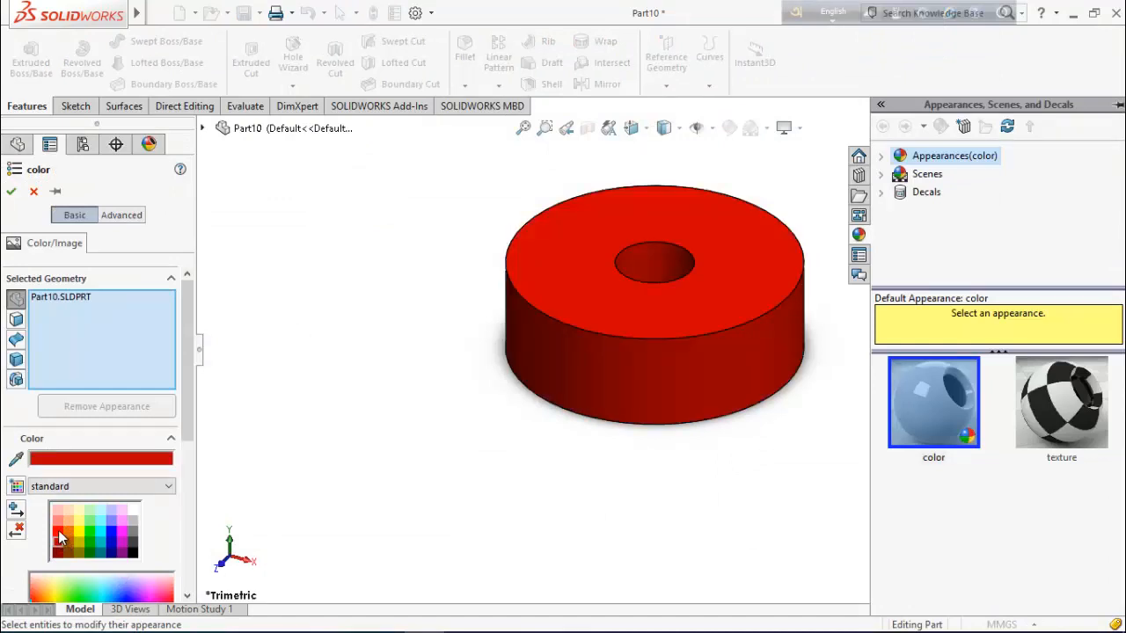
left_click(58, 532)
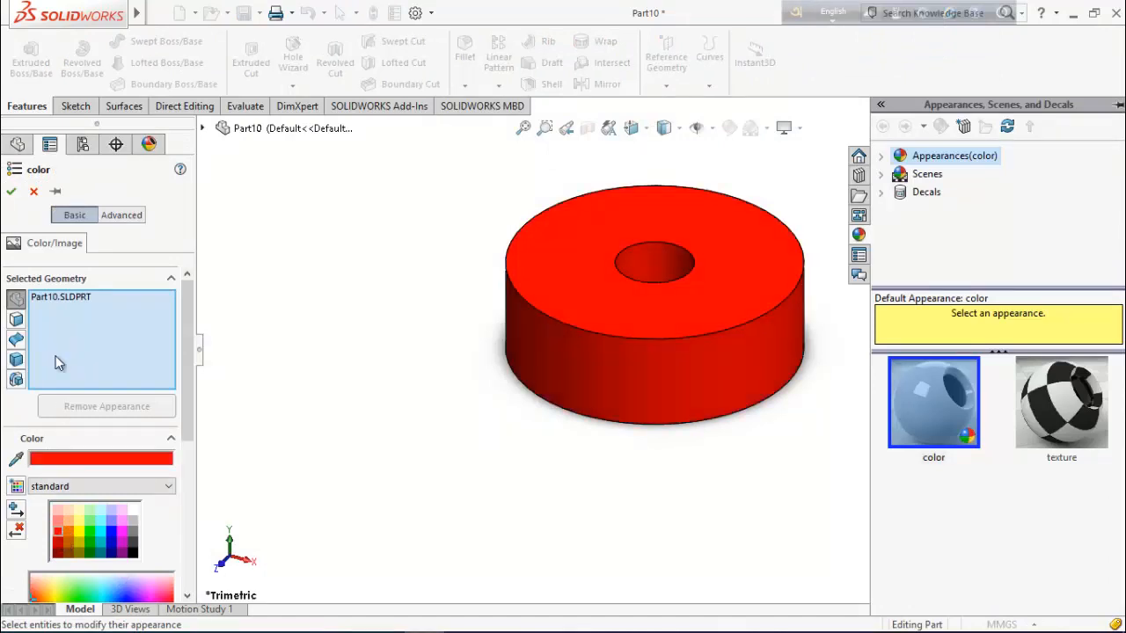
left_click(13, 187)
Save the part as Base in the Cam & Follower folder on the Desktop.
left_click(250, 14)
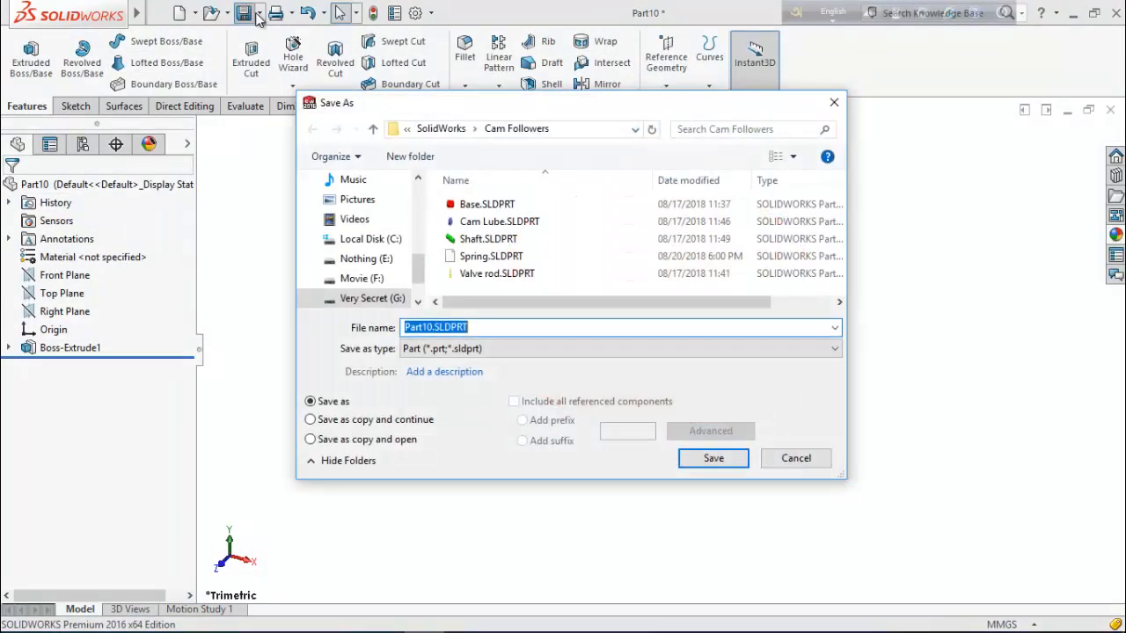
double_click(373, 129)
double_click(373, 129)
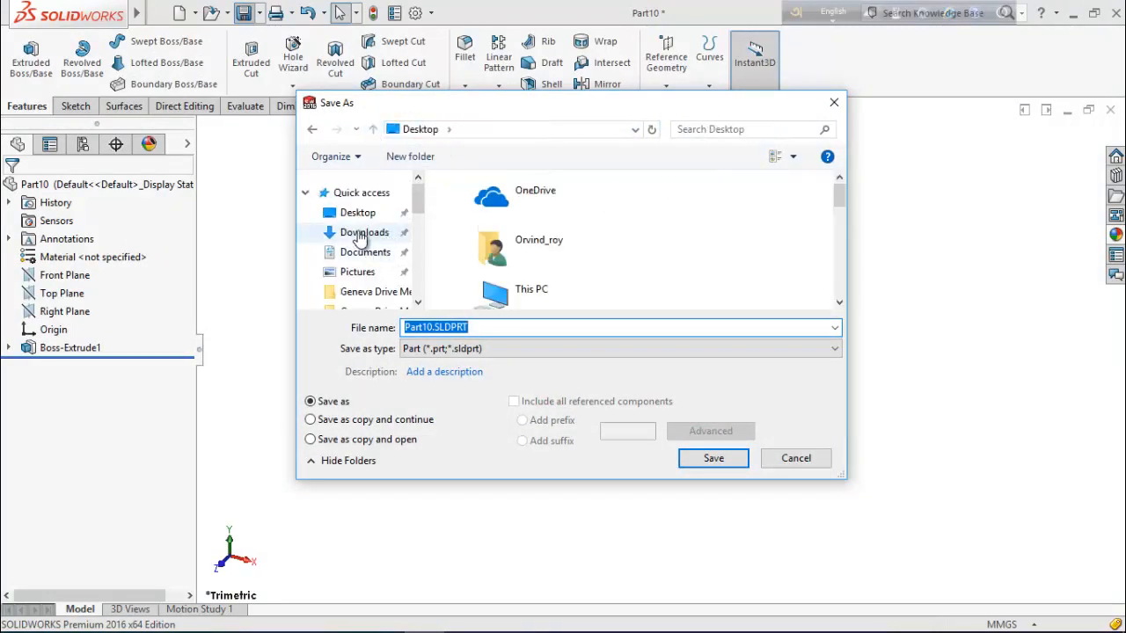
double_click(600, 236)
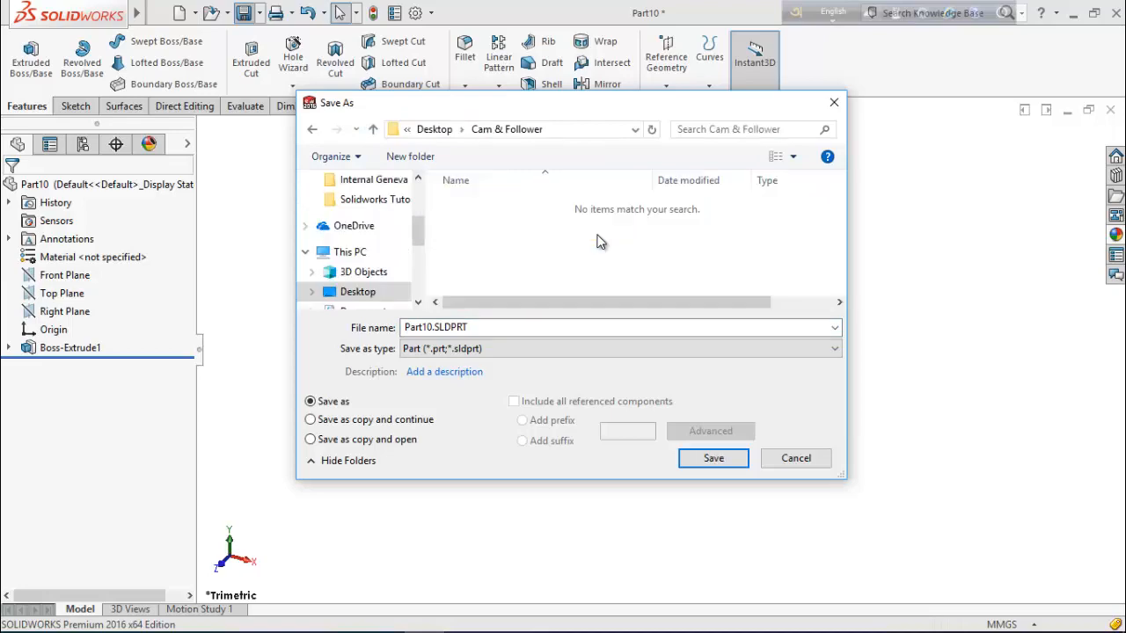
double_click(512, 326)
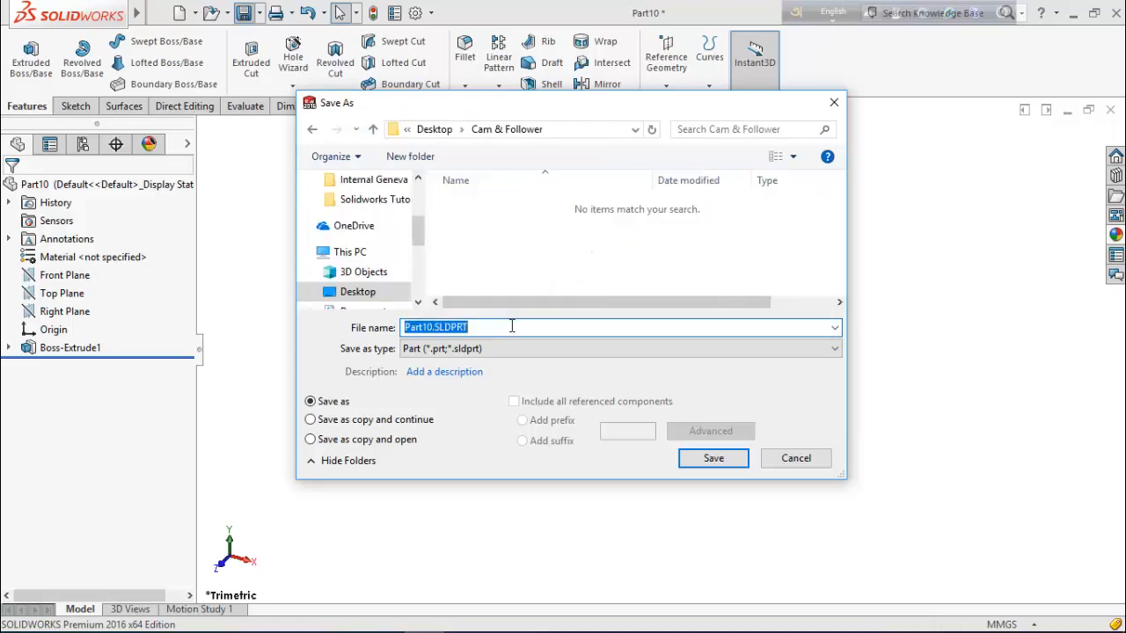
type("Base")
key("Return")
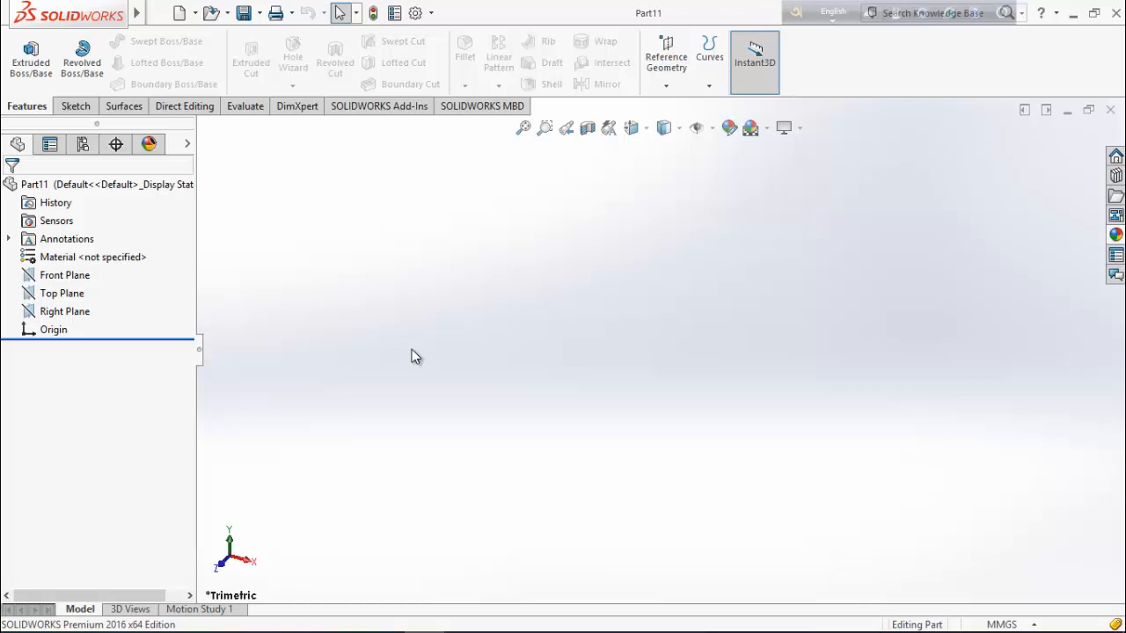
In the new part, sketch a circle about 61 mm in diameter centred on the origin on the Top Plane.
right_click(62, 299)
left_click(72, 264)
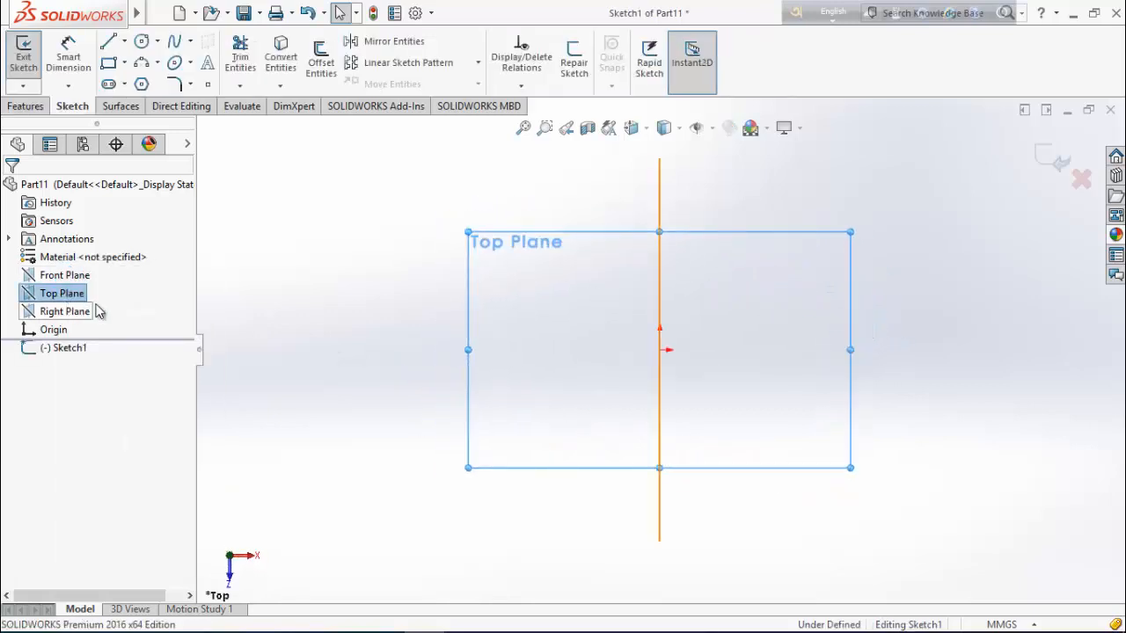
left_click(142, 42)
left_click(660, 350)
left_click(624, 396)
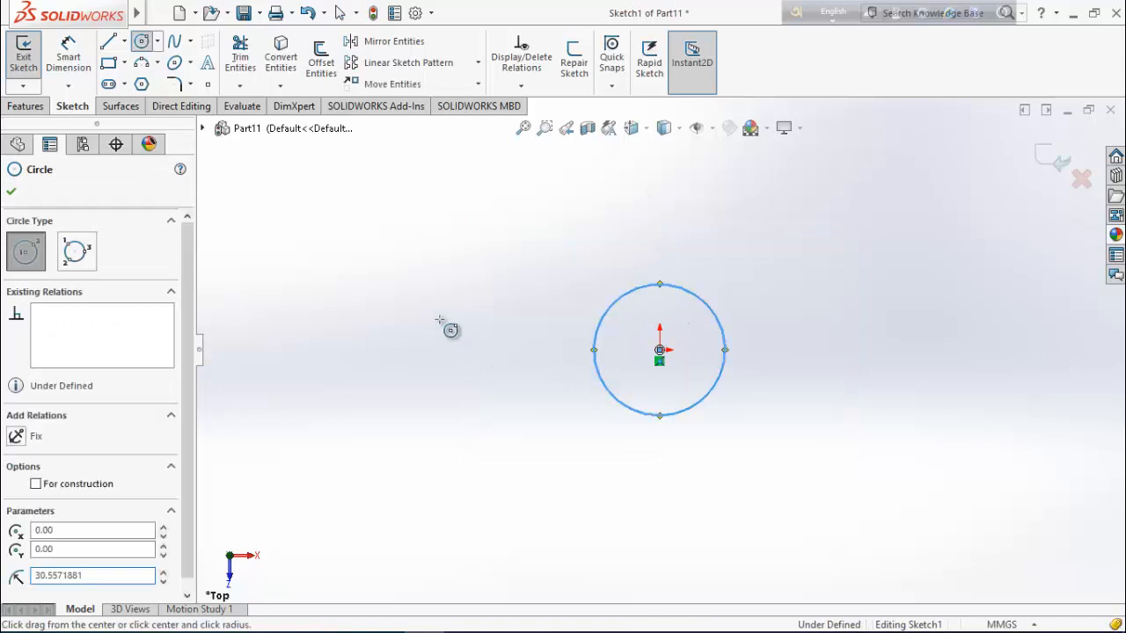
right_click(448, 327)
left_click(482, 333)
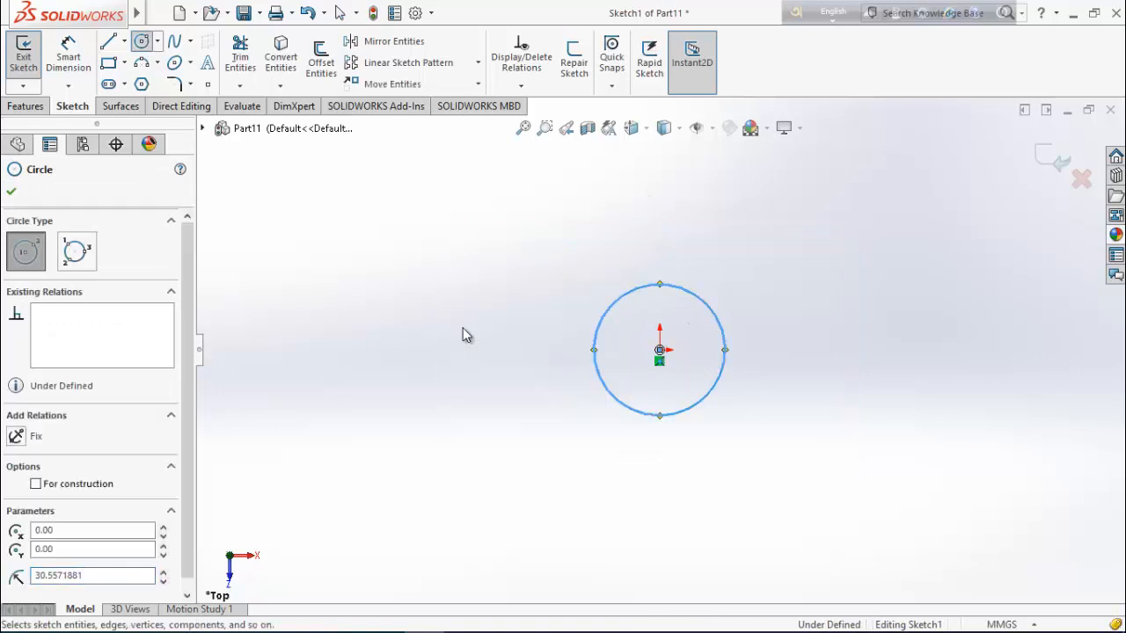
Dimension the circle's diameter as 8 mm.
left_click(67, 52)
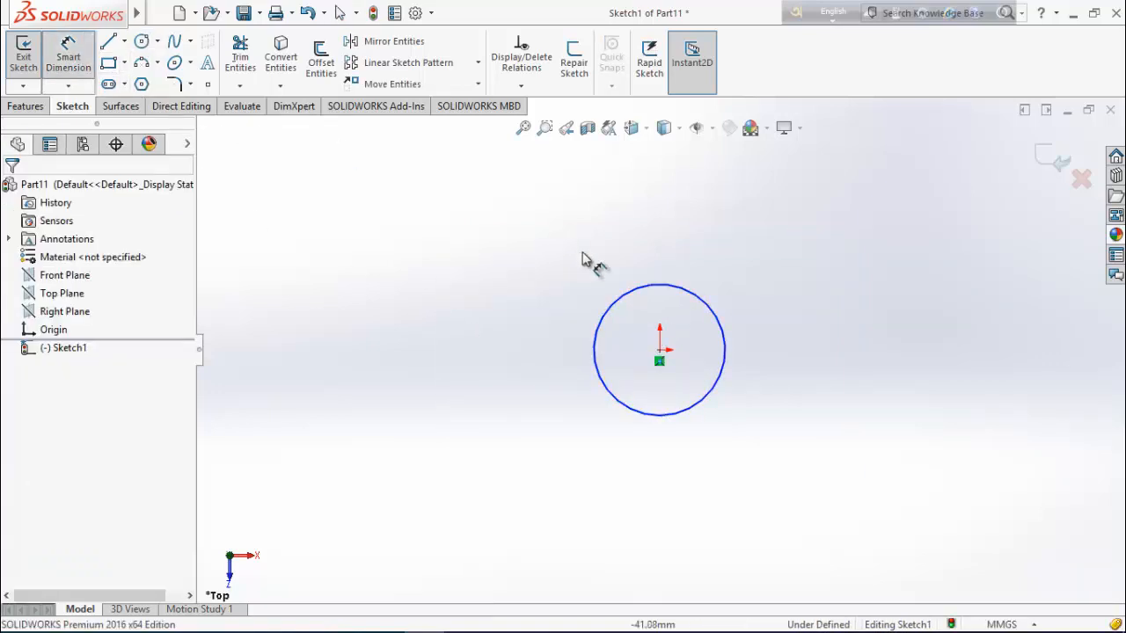
left_click(725, 369)
left_click(789, 361)
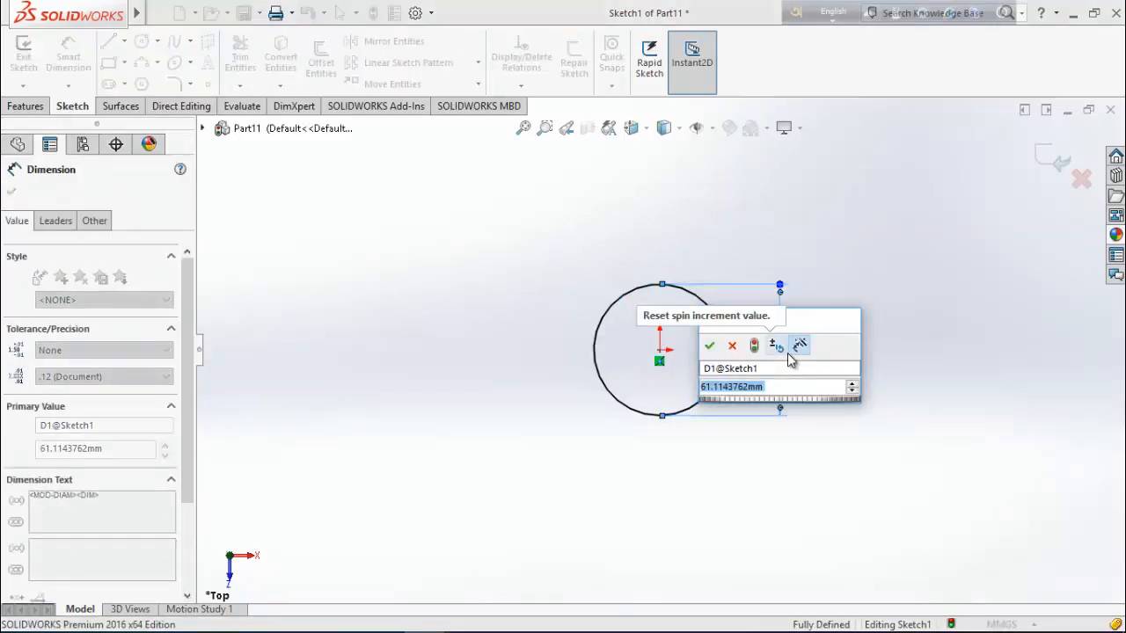
type("8")
key("Return")
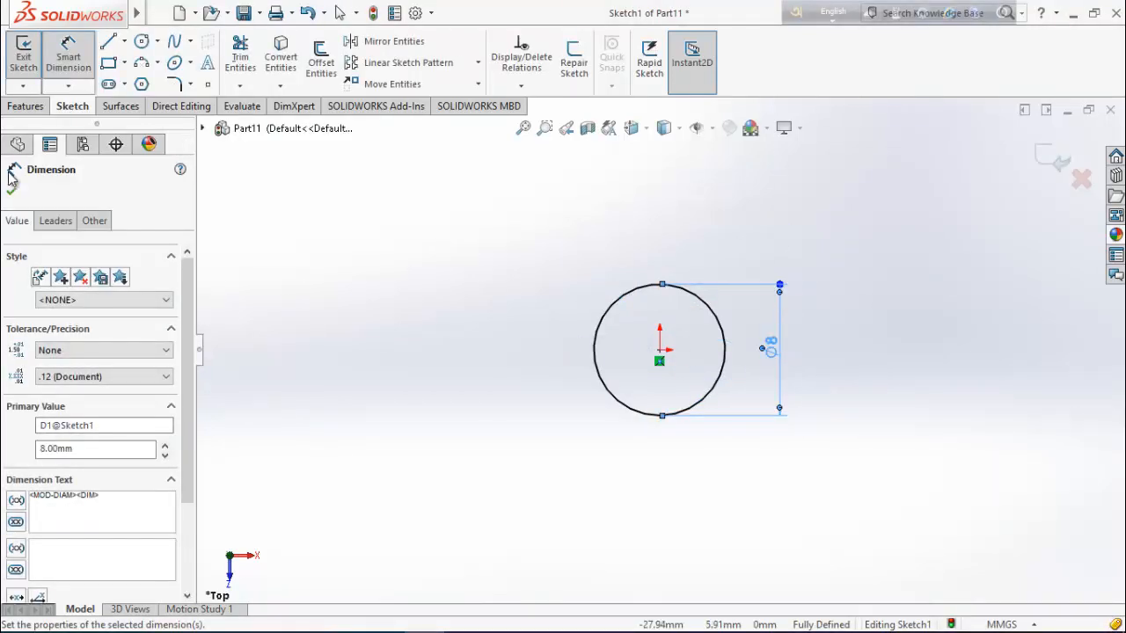
left_click(11, 193)
Extrude the 8 mm circle as a blind boss to a depth of 50 mm.
left_click(25, 106)
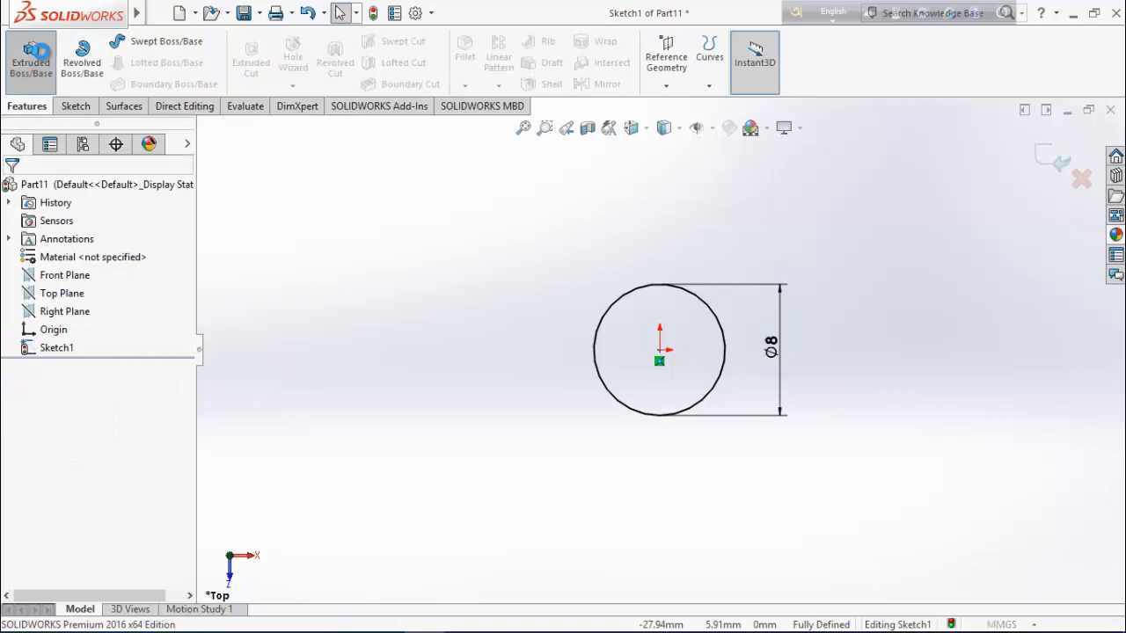
left_click(35, 58)
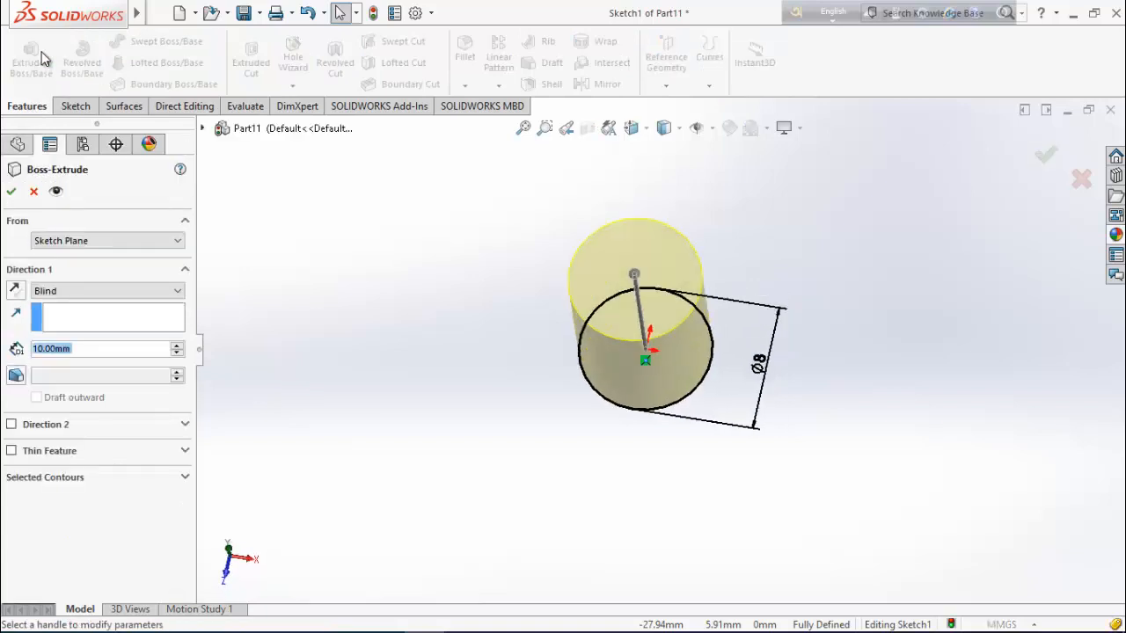
left_click(175, 345)
left_click(175, 346)
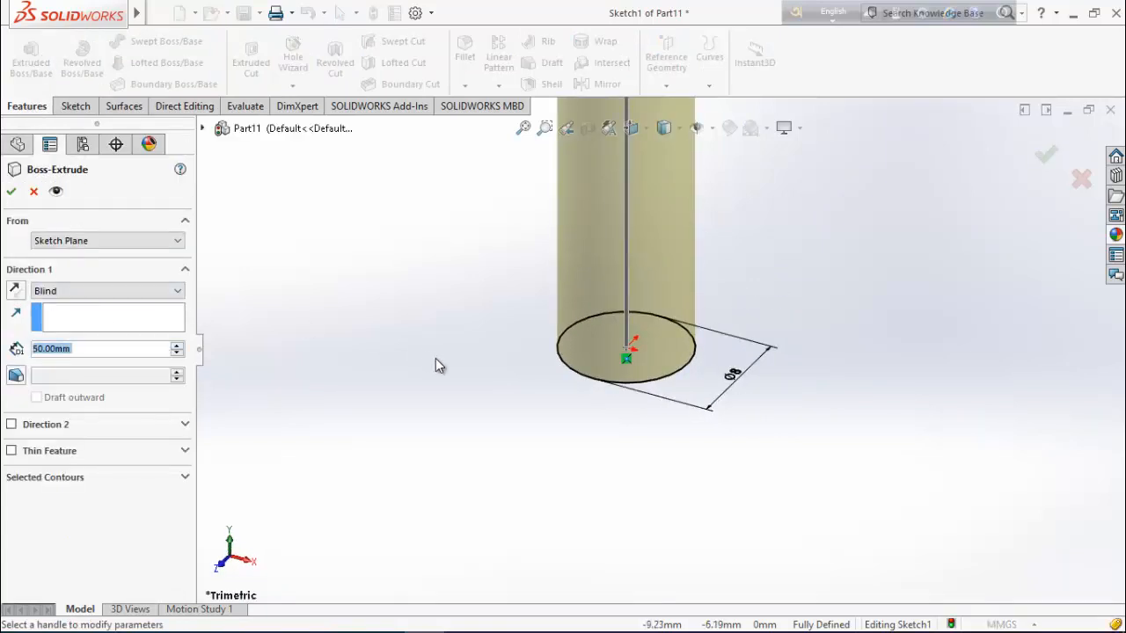
scroll(440, 359, "up", 7)
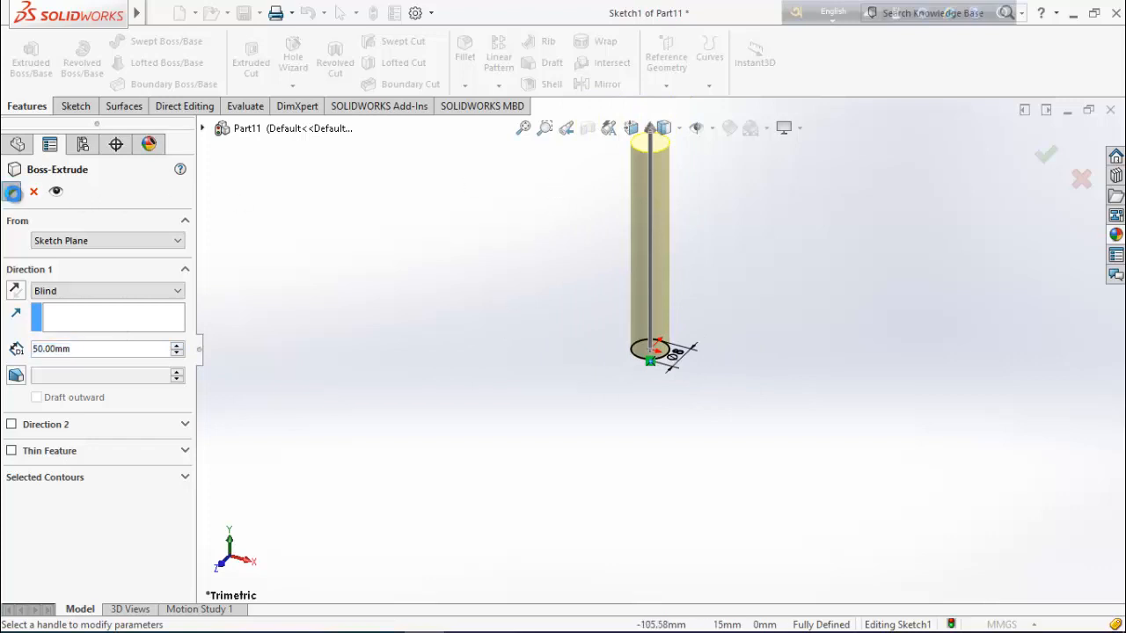
scroll(715, 182, "down", 3)
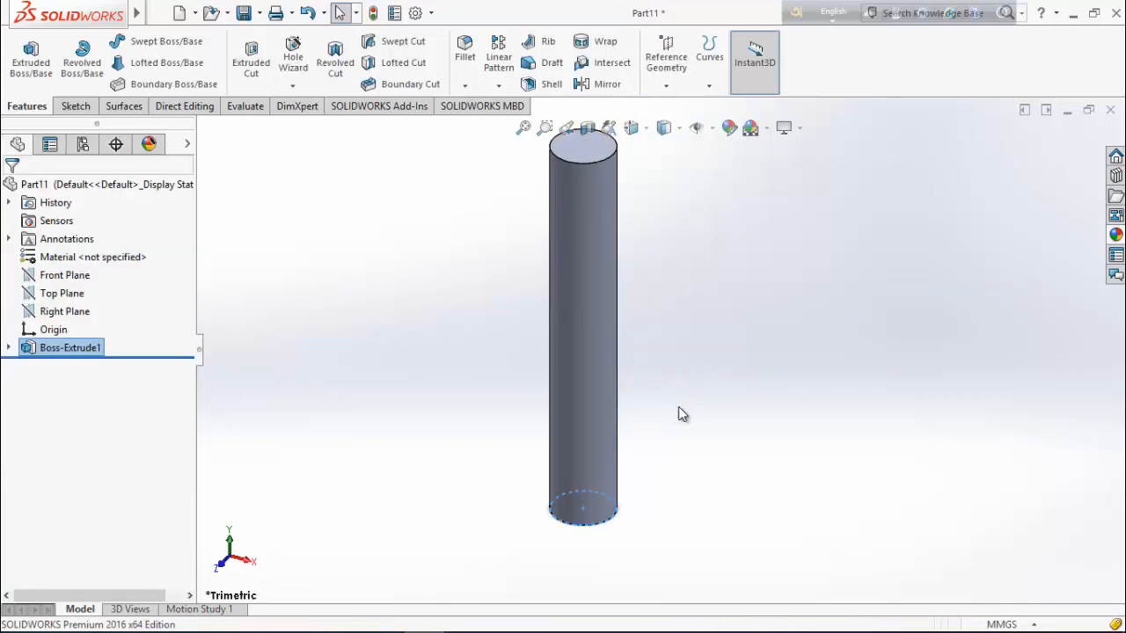
On the rod's bottom end face, sketch a circle about 13 mm in diameter centred on the origin.
left_click(731, 374)
middle_click_drag(688, 428, 698, 289)
scroll(633, 584, "down", 2)
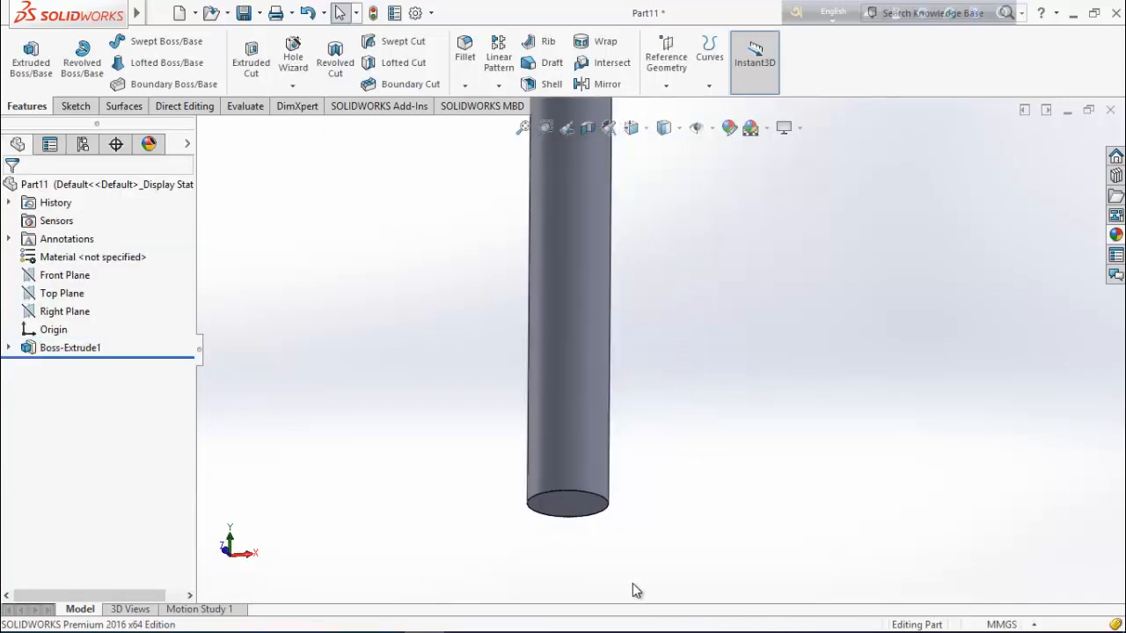
left_click(555, 490)
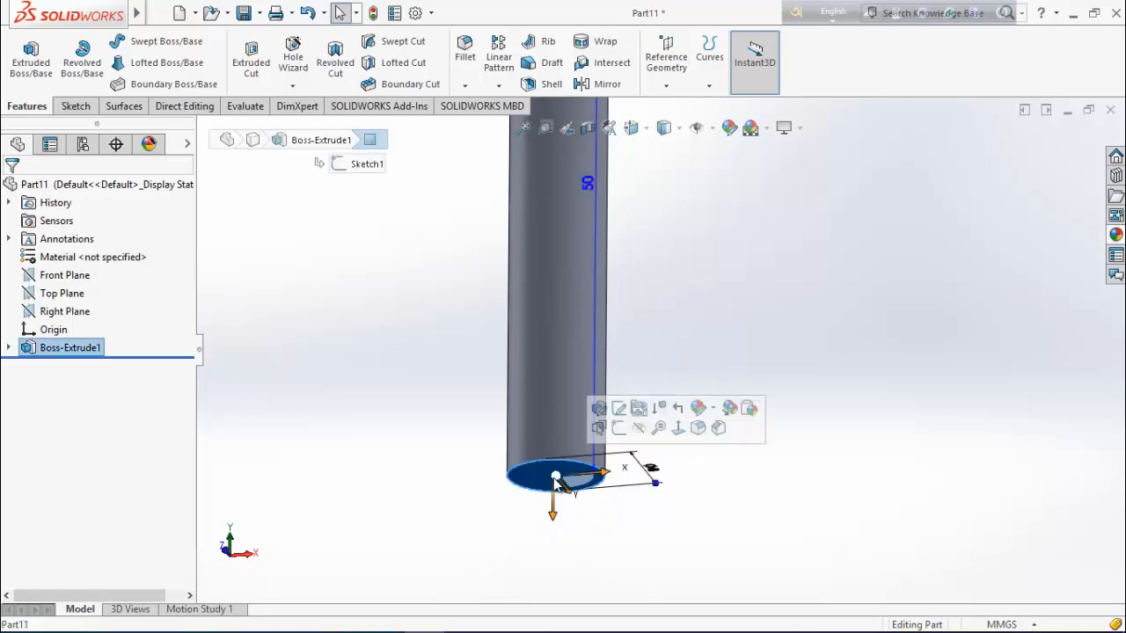
left_click(676, 434)
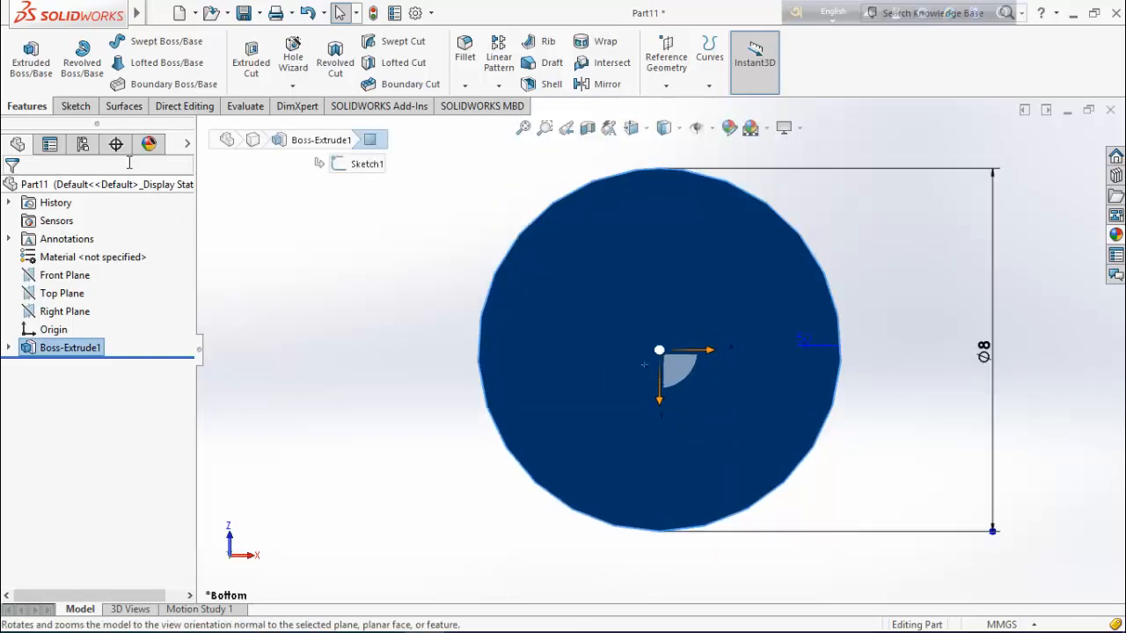
left_click(76, 105)
left_click(24, 55)
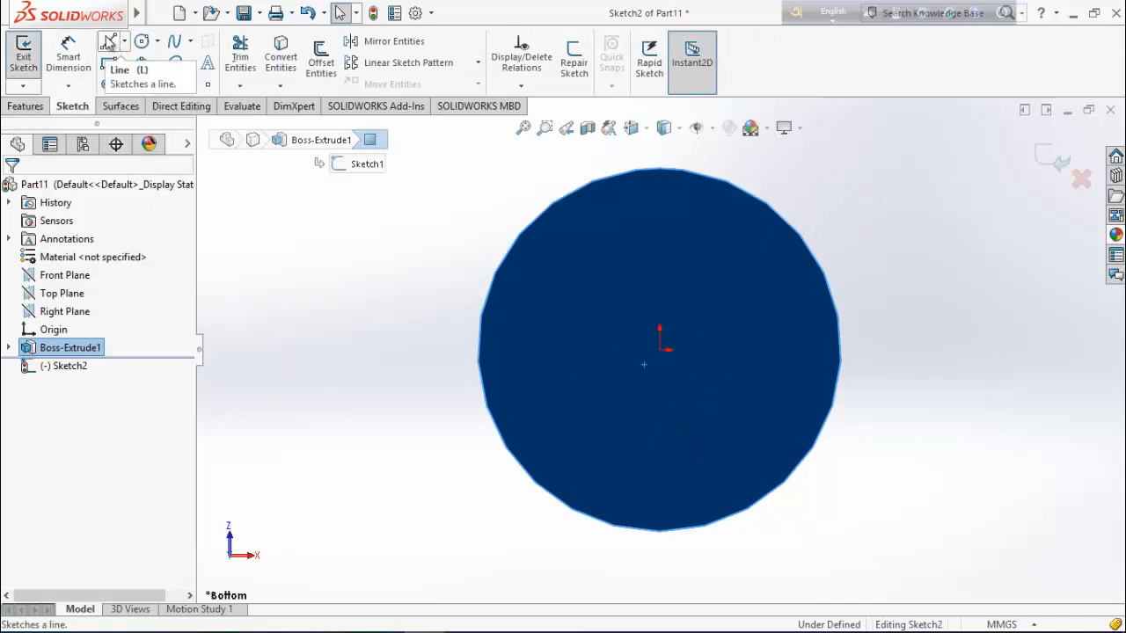
left_click(142, 43)
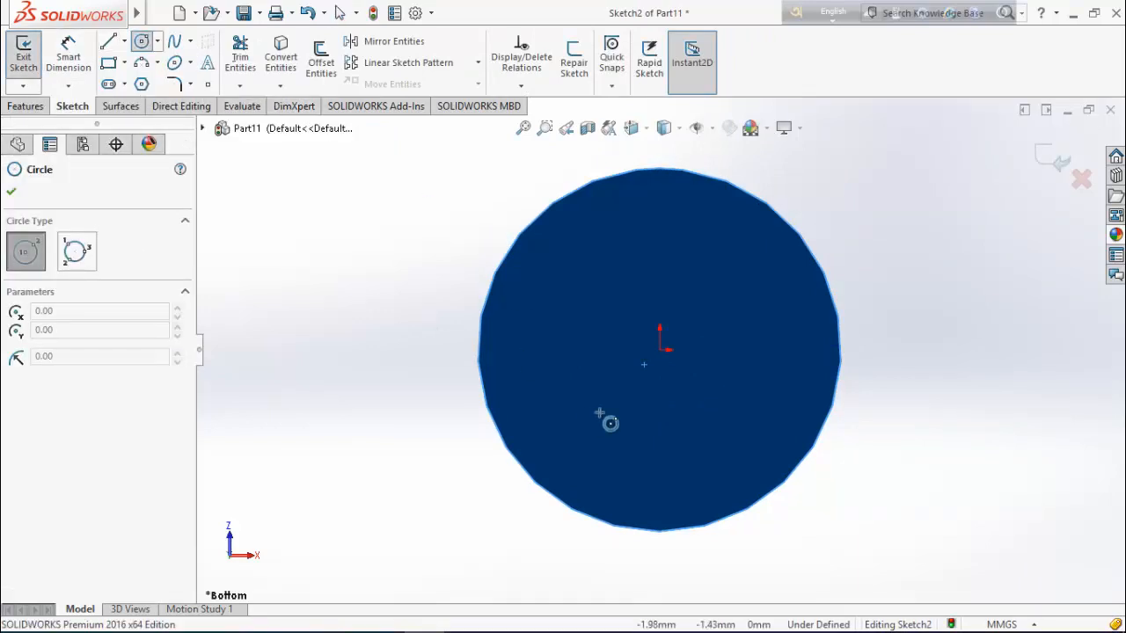
left_click(674, 363)
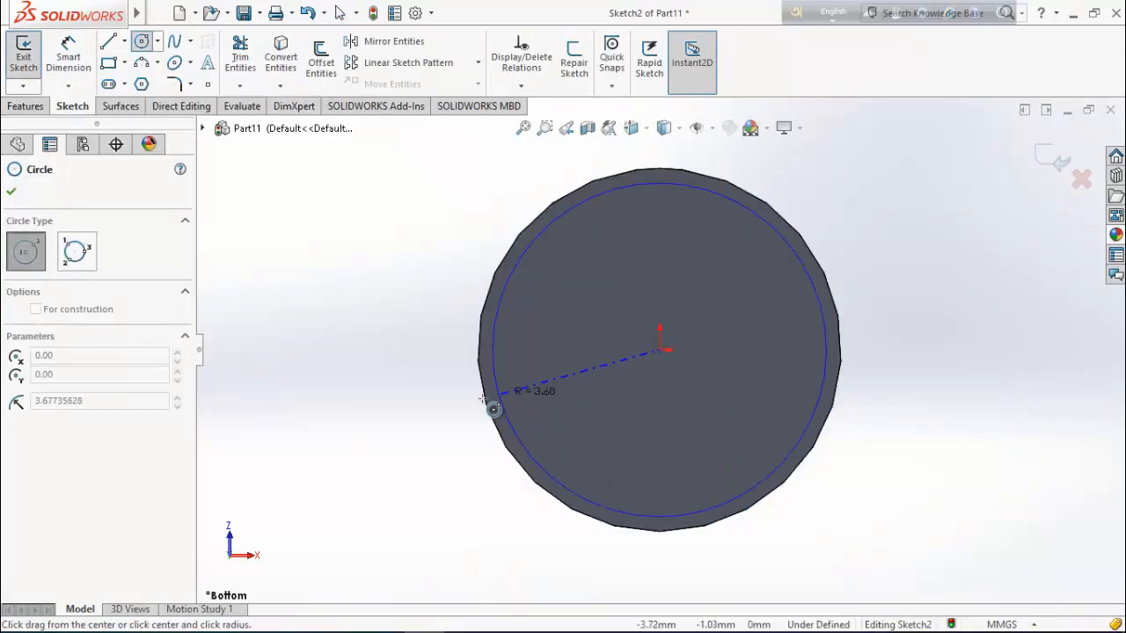
left_click(368, 408)
right_click(299, 330)
left_click(308, 340)
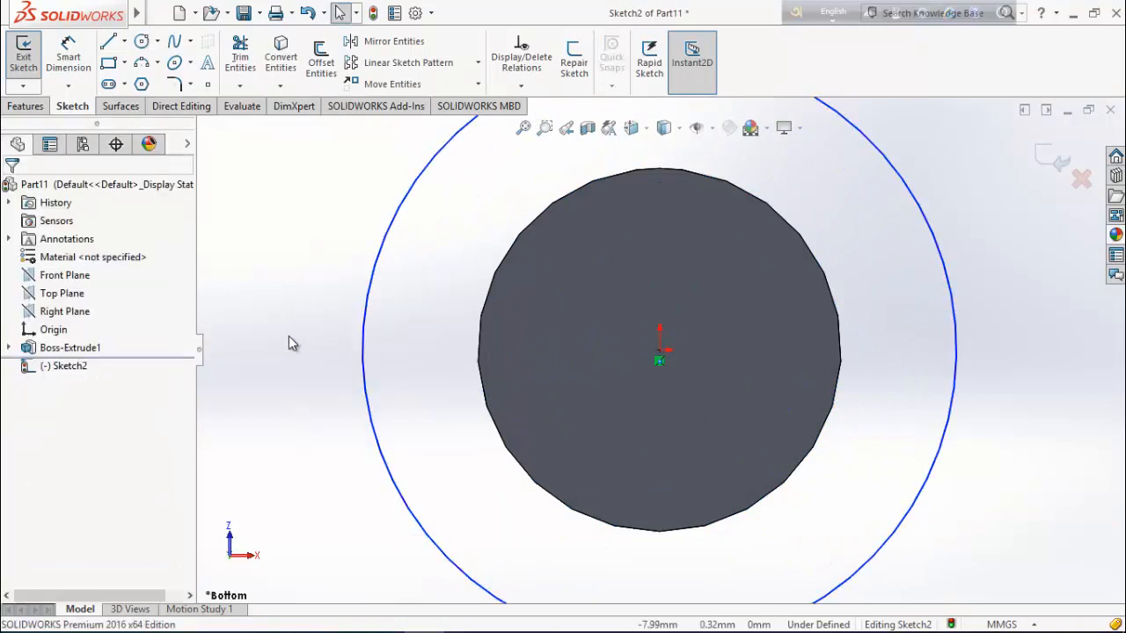
Dimension the new circle's diameter as 20 mm.
left_click(67, 55)
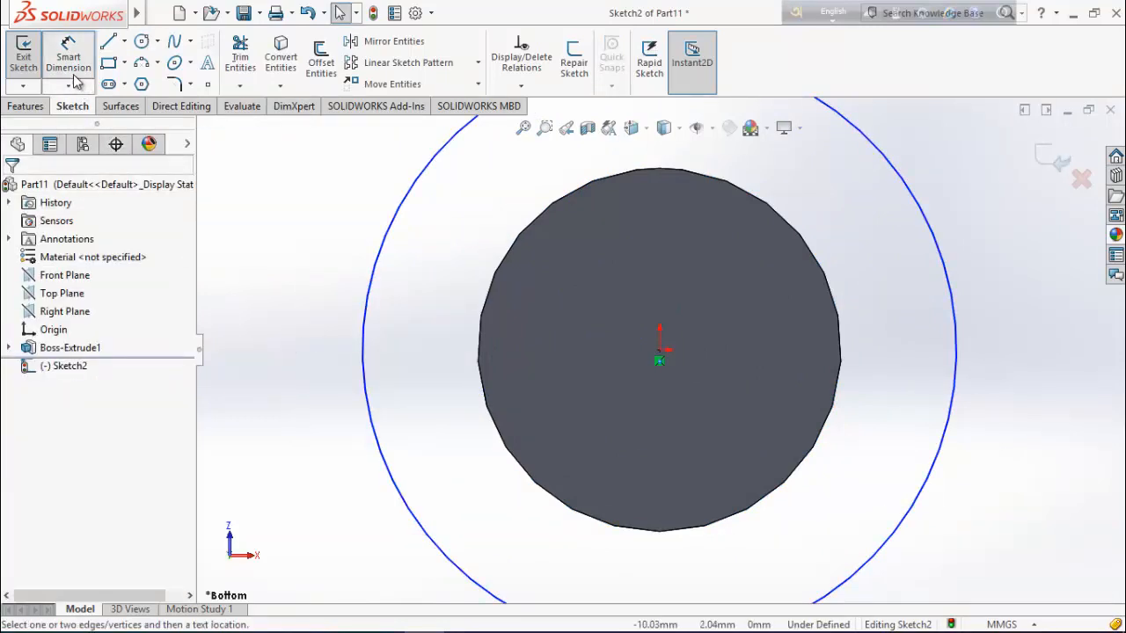
left_click(966, 357)
left_click(1002, 357)
type("20")
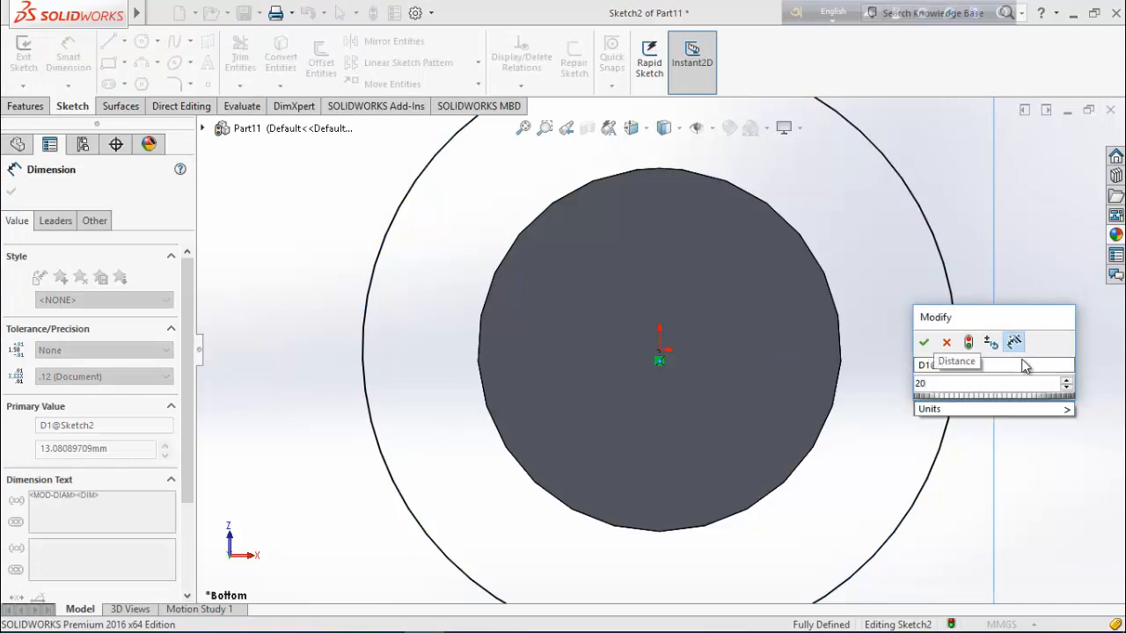
key("Return")
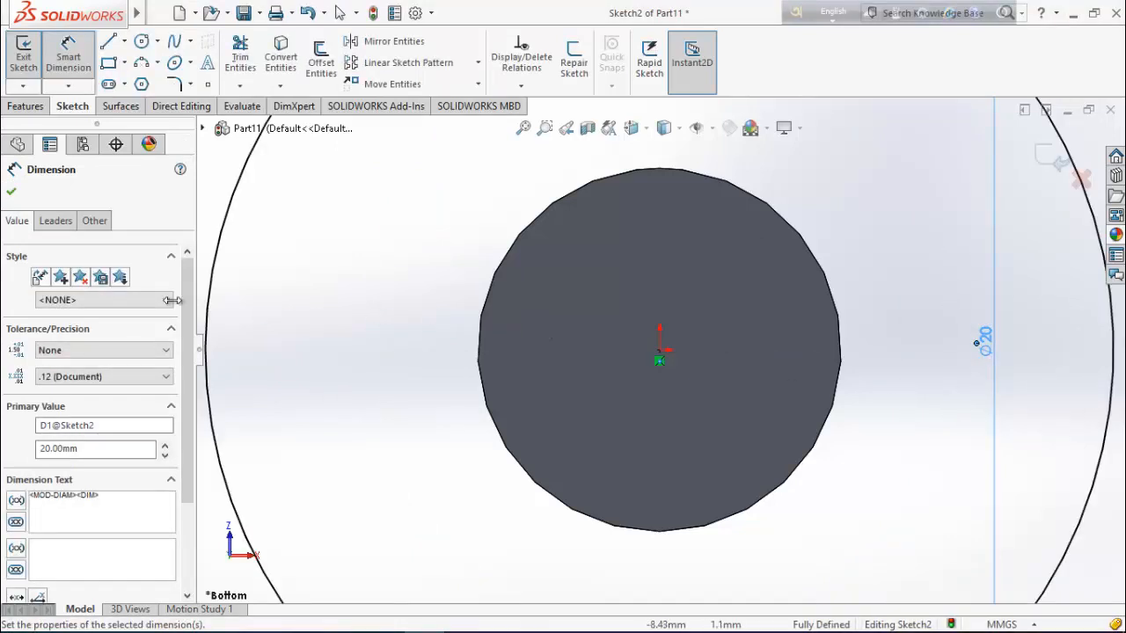
left_click(13, 192)
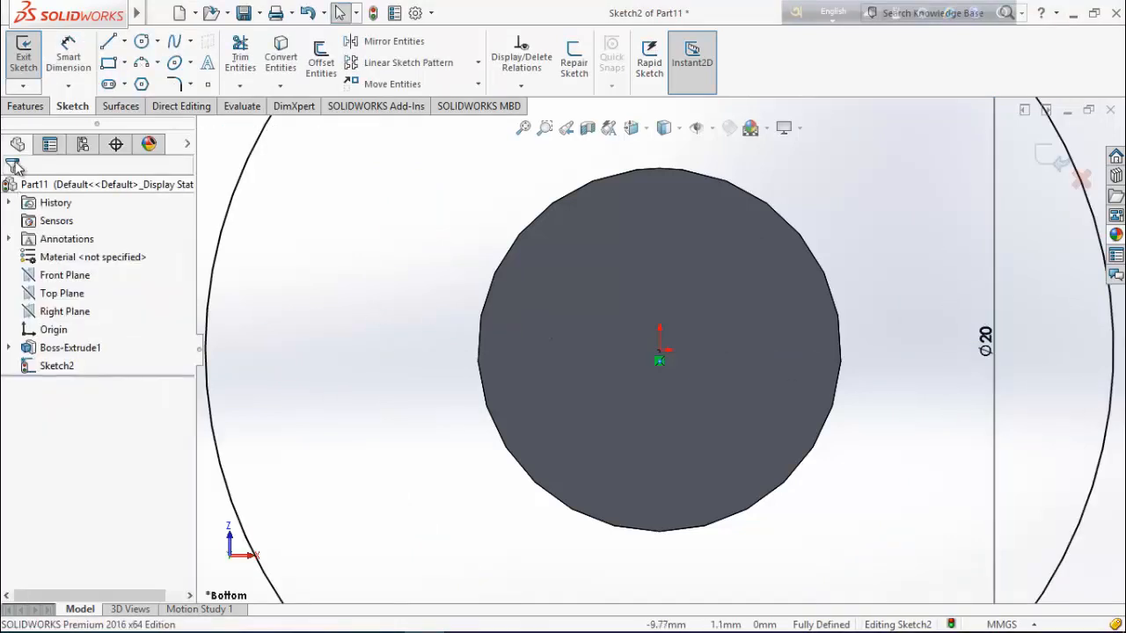
Extrude the 20 mm circle as a blind boss 5 mm deep, merged with the rod, to form its head.
left_click(26, 105)
left_click(31, 57)
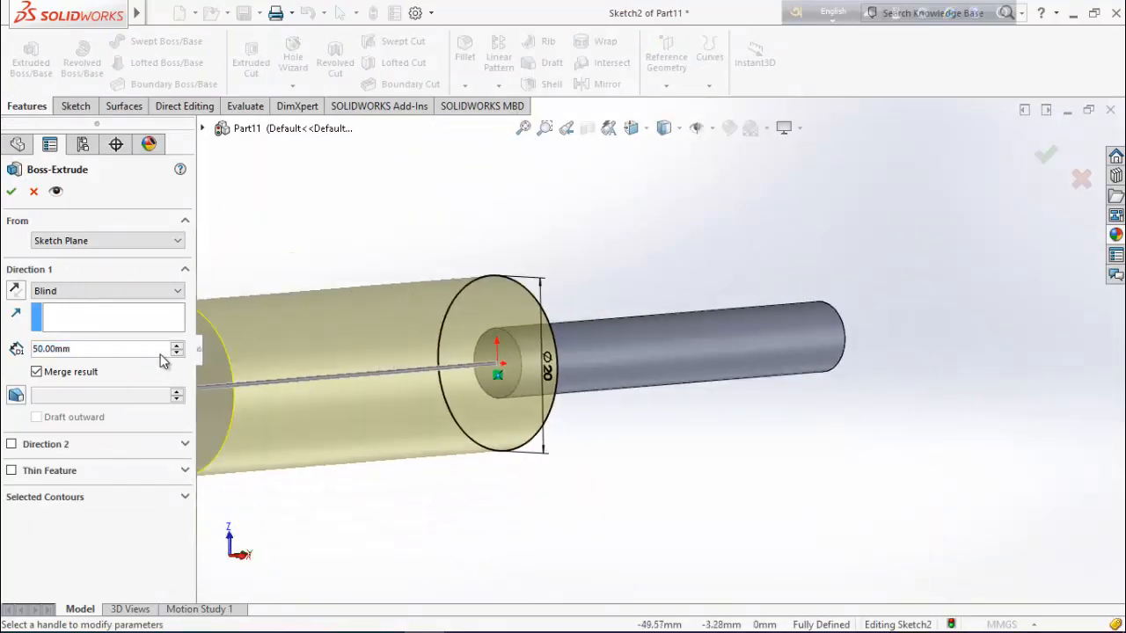
type("5")
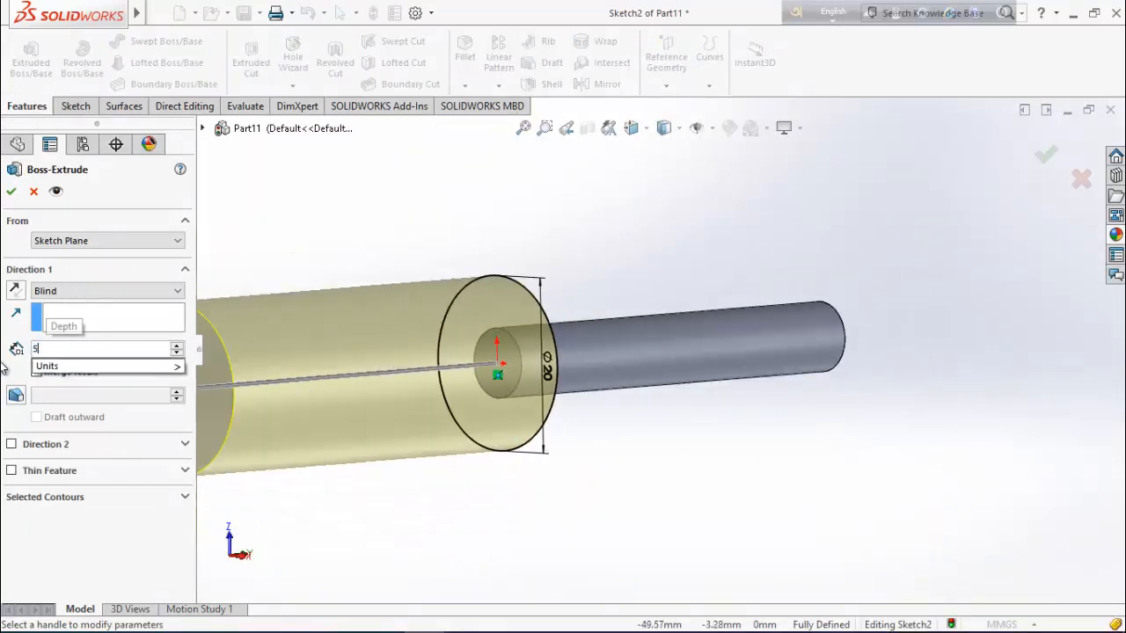
key("Return")
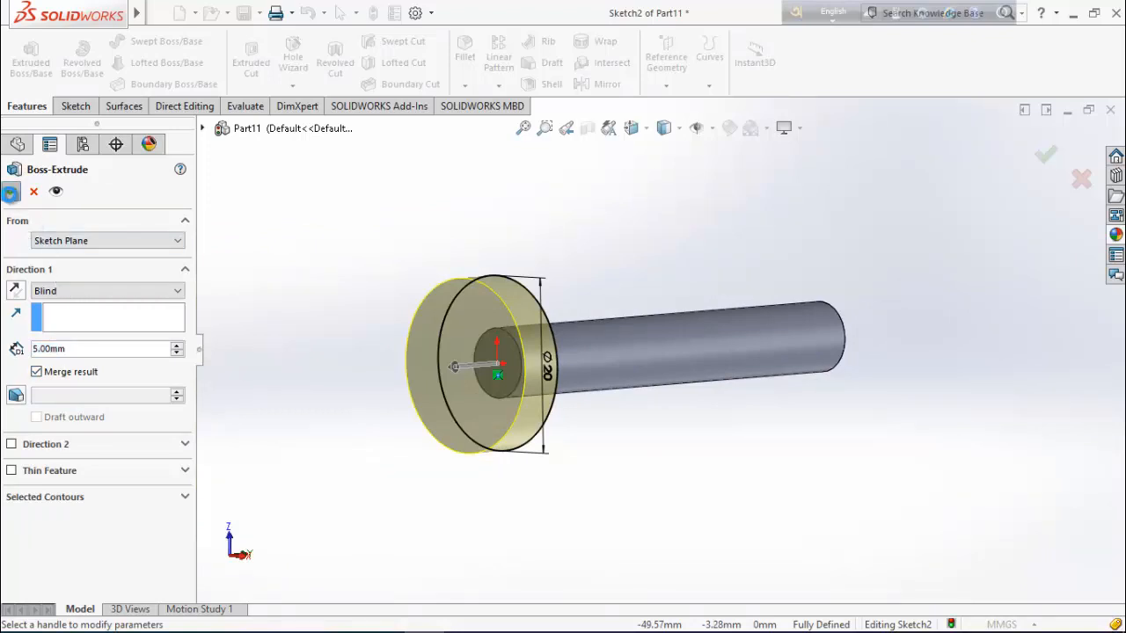
left_click(9, 192)
Fillet the outer circular edge of the head's end face with a 2.5 mm radius.
middle_click_drag(500, 577, 465, 497)
left_click(465, 497)
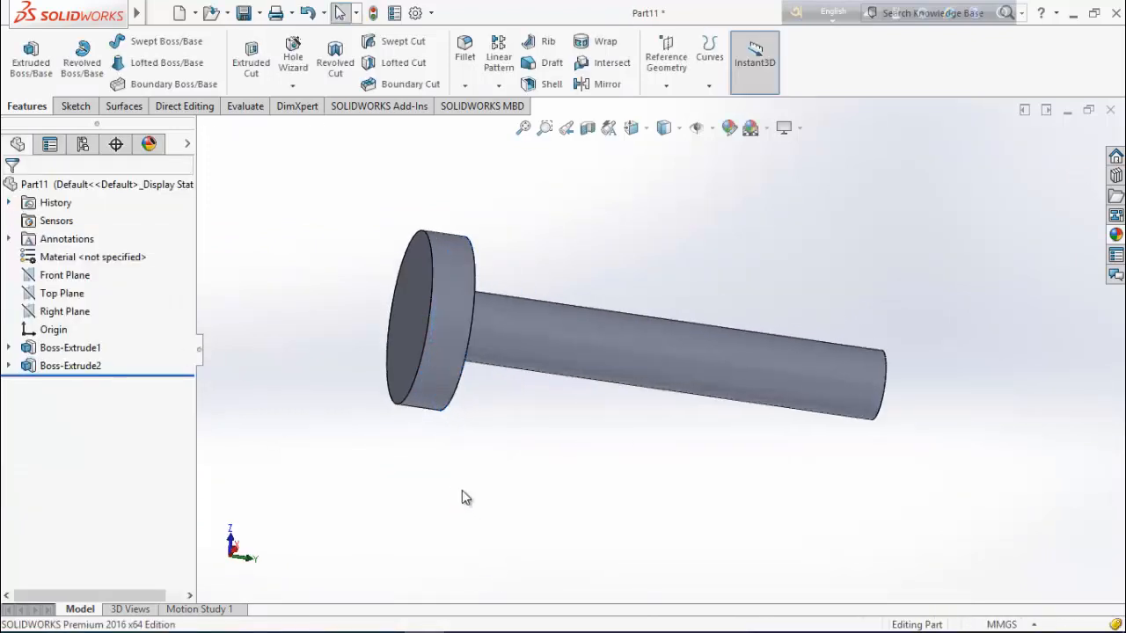
left_click(474, 55)
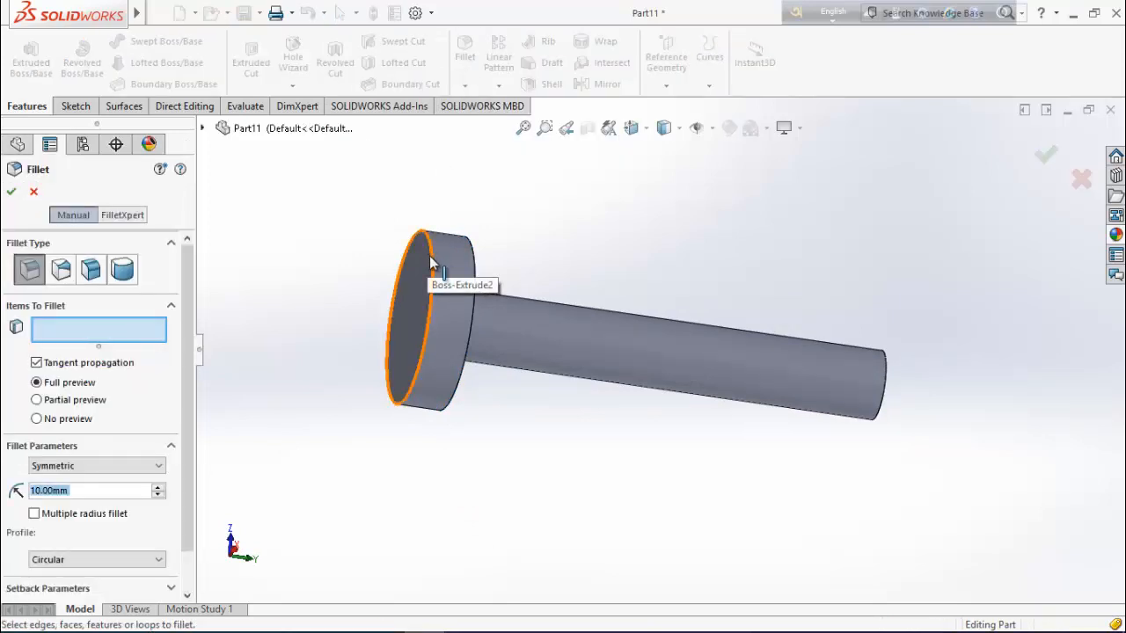
left_click(428, 256)
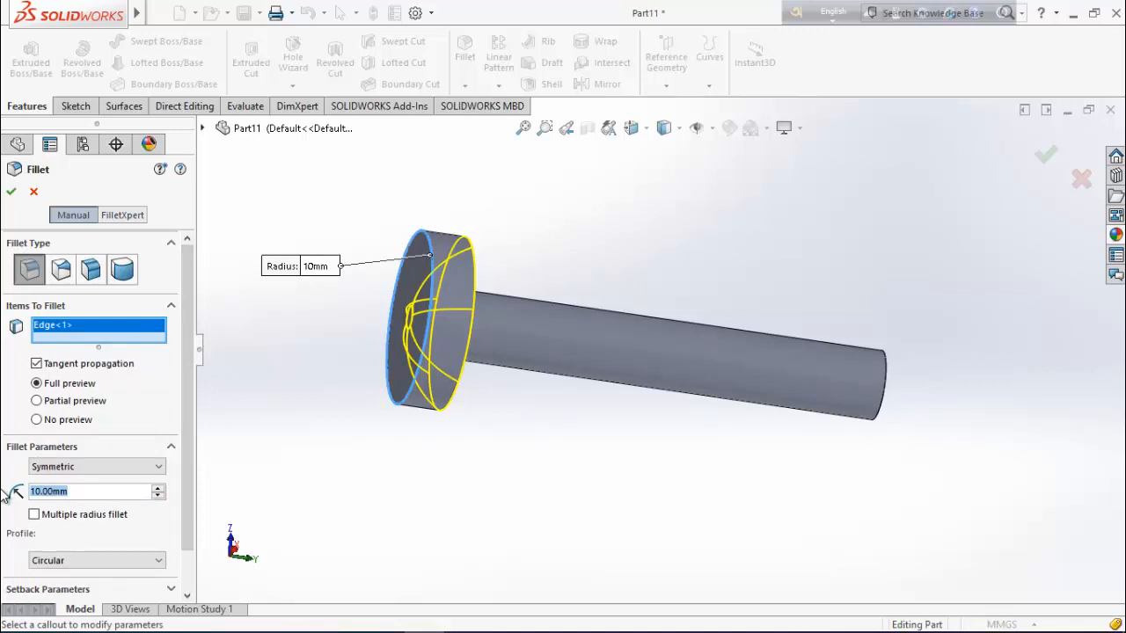
type("2.")
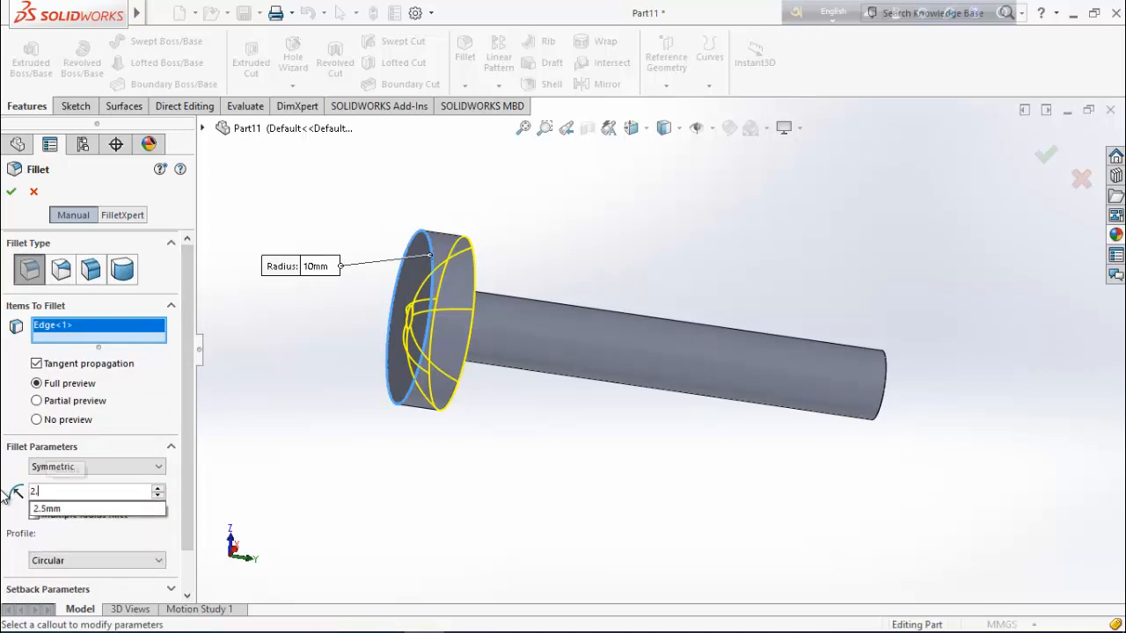
type("5")
key("Return")
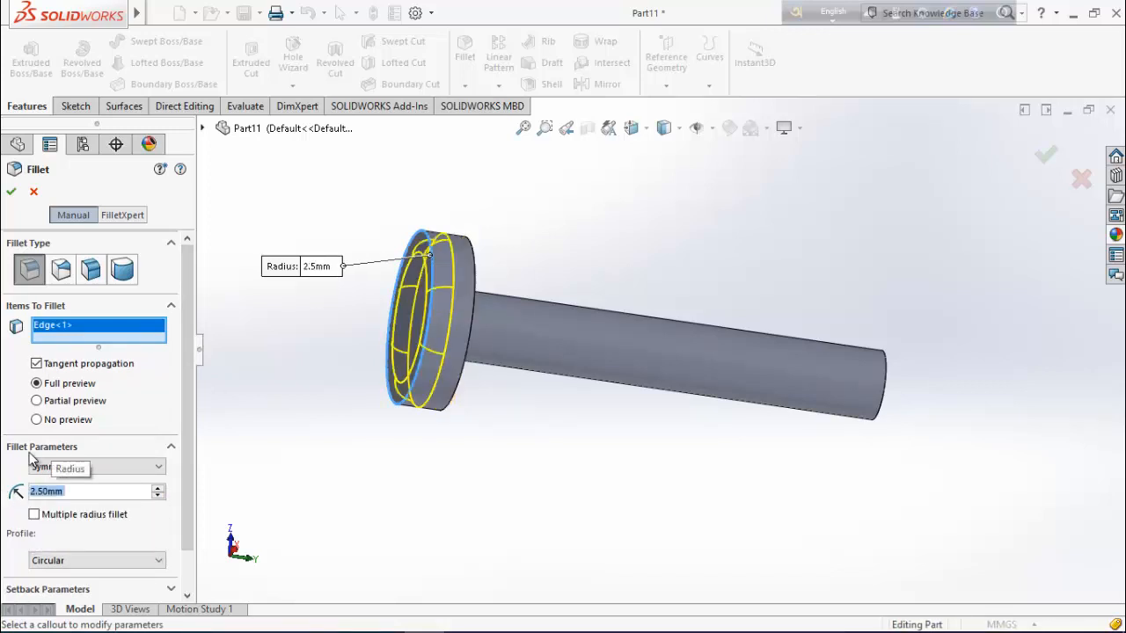
left_click(12, 192)
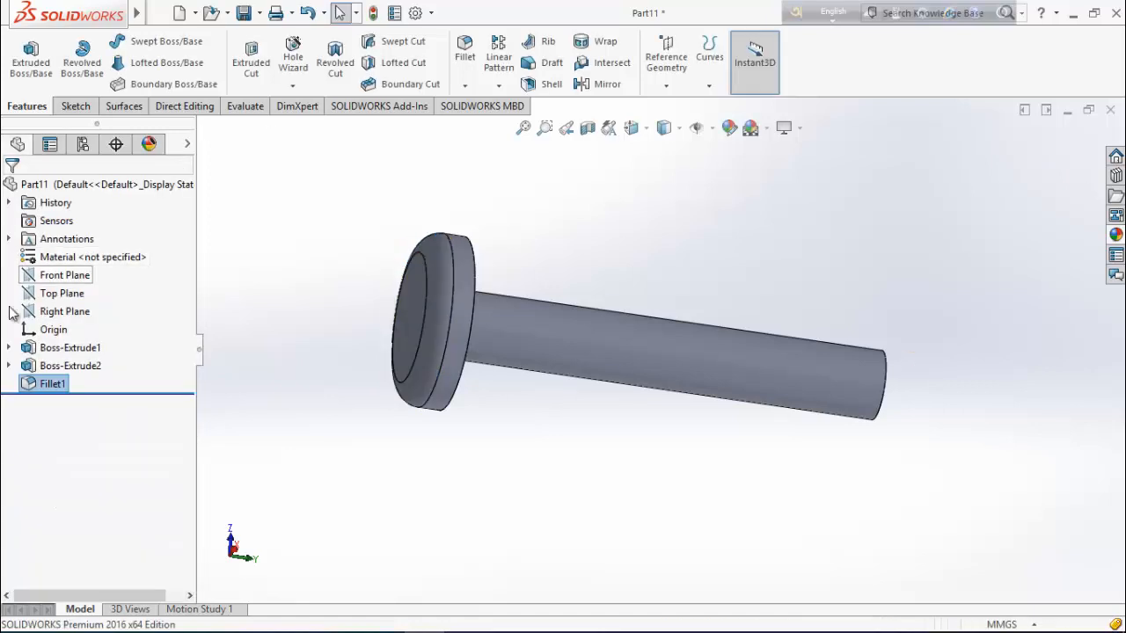
On the Right Plane, sketch a 5 mm radius circle centred on the midpoint of the head's bottom edge and passing through the origin.
middle_click_drag(291, 437, 378, 458)
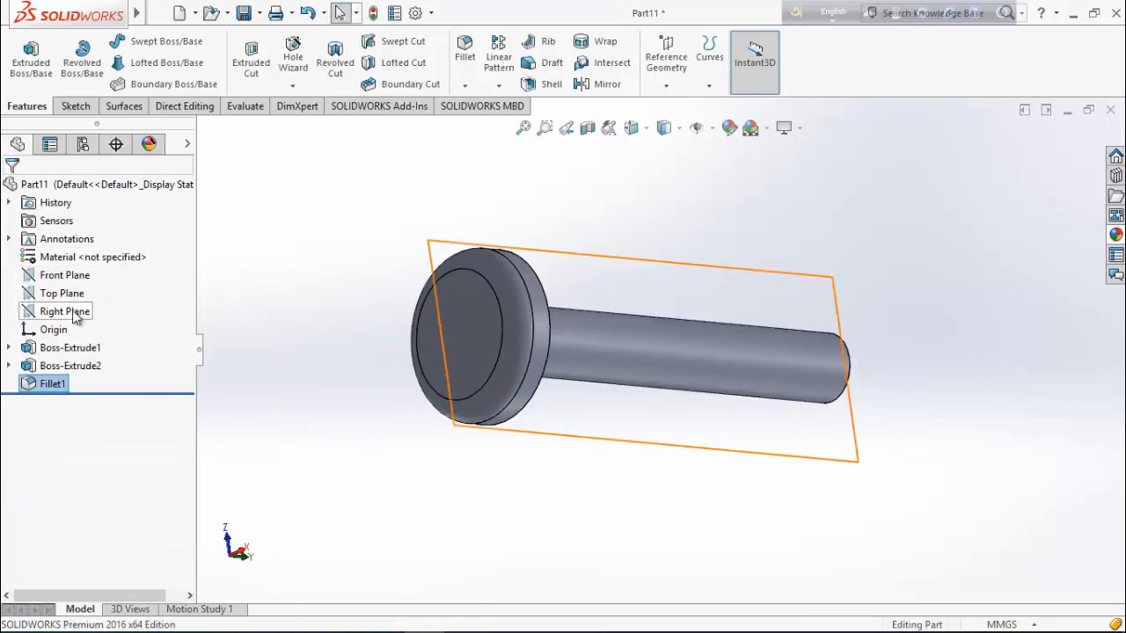
left_click(79, 317)
left_click(145, 288)
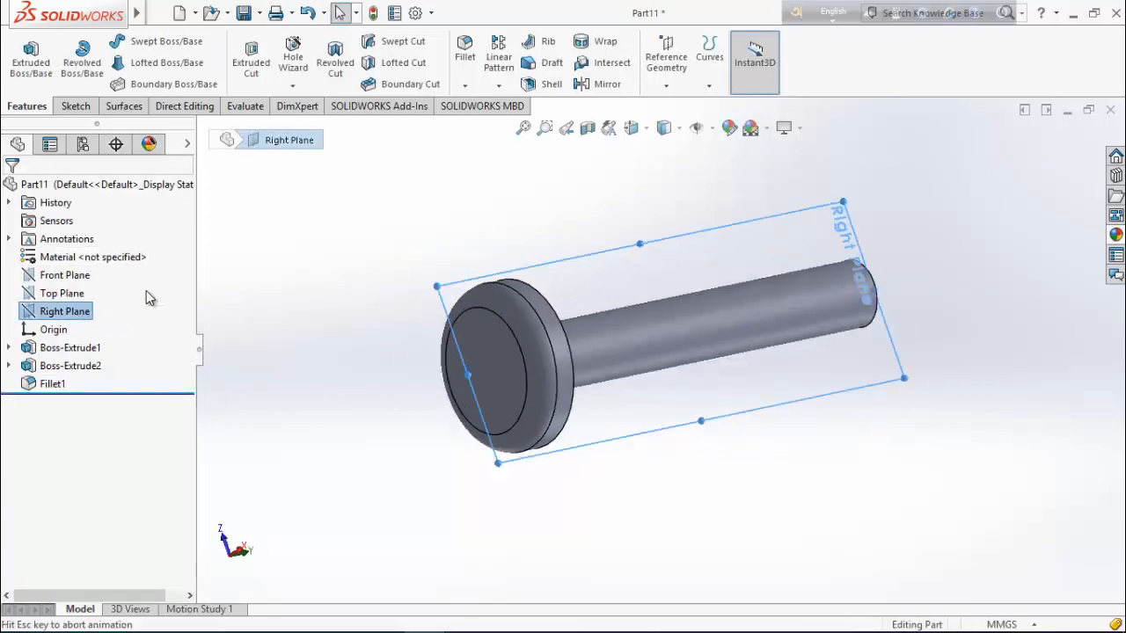
right_click(69, 312)
left_click(73, 289)
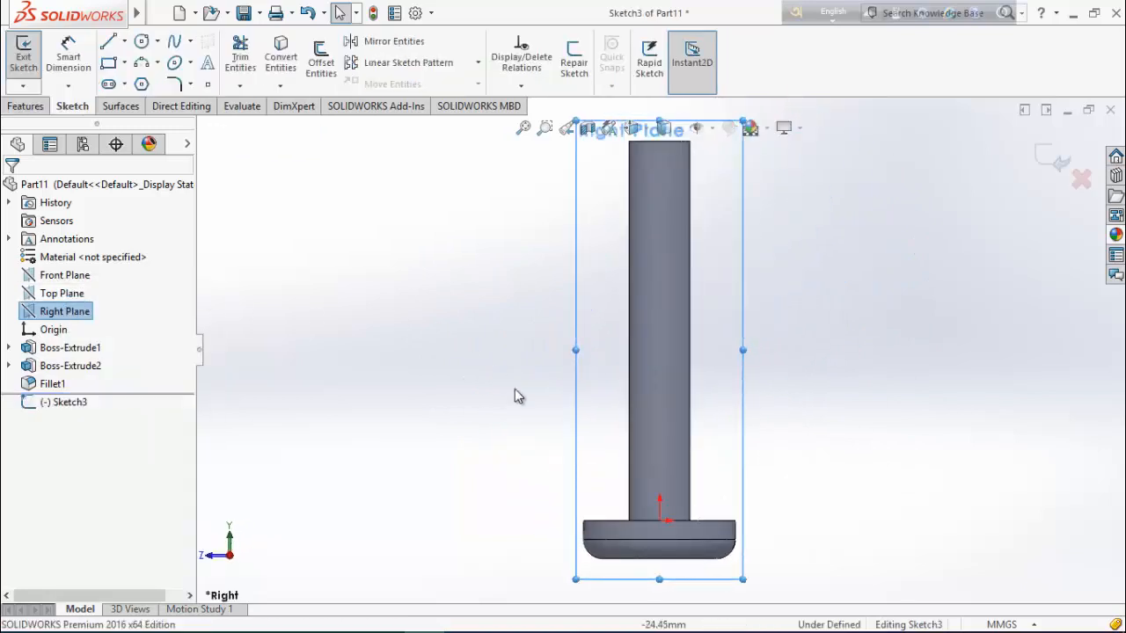
scroll(642, 576, "down", 3)
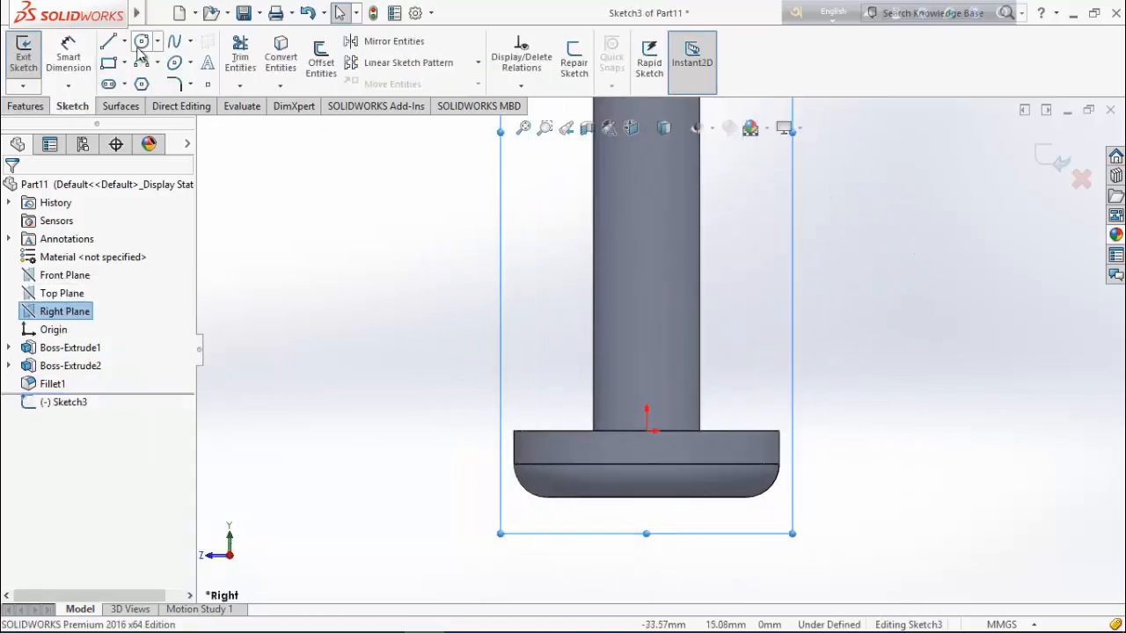
left_click(140, 41)
scroll(643, 545, "down", 2)
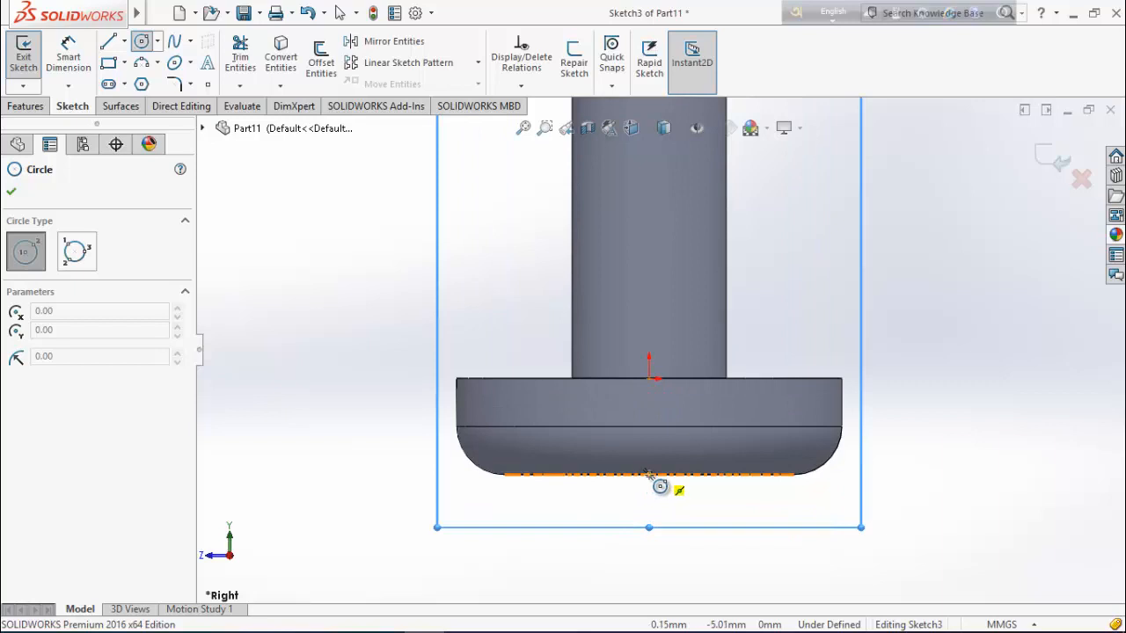
left_click(649, 475)
left_click(650, 379)
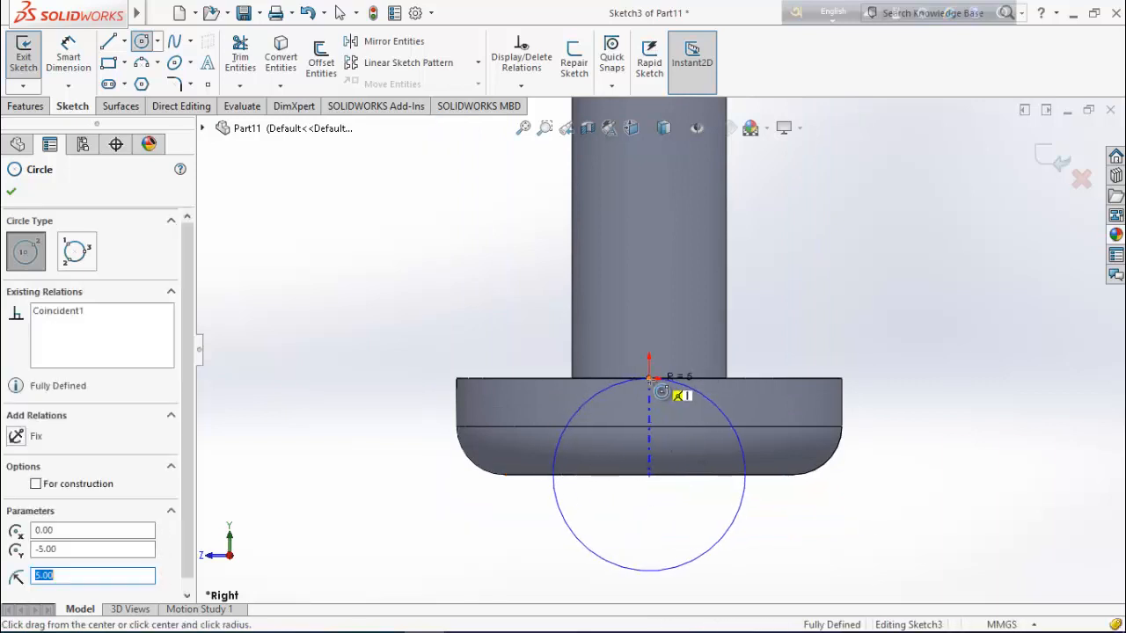
key("Escape")
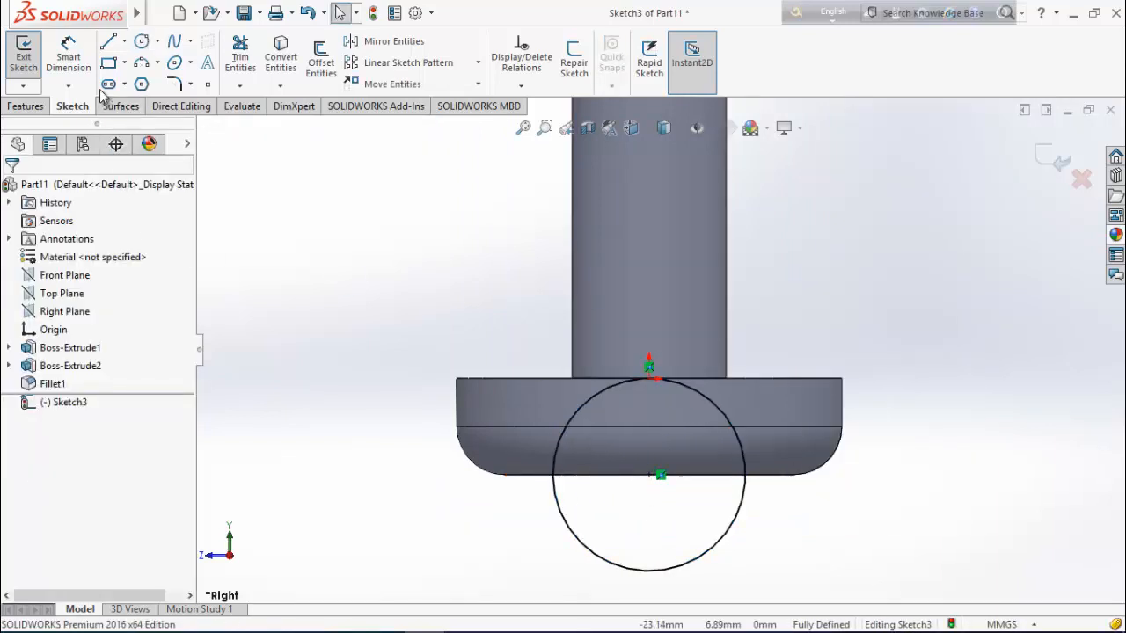
Draw a 10 mm horizontal line across the circle's diameter, along the head's bottom edge.
left_click(109, 41)
scroll(492, 475, "down", 3)
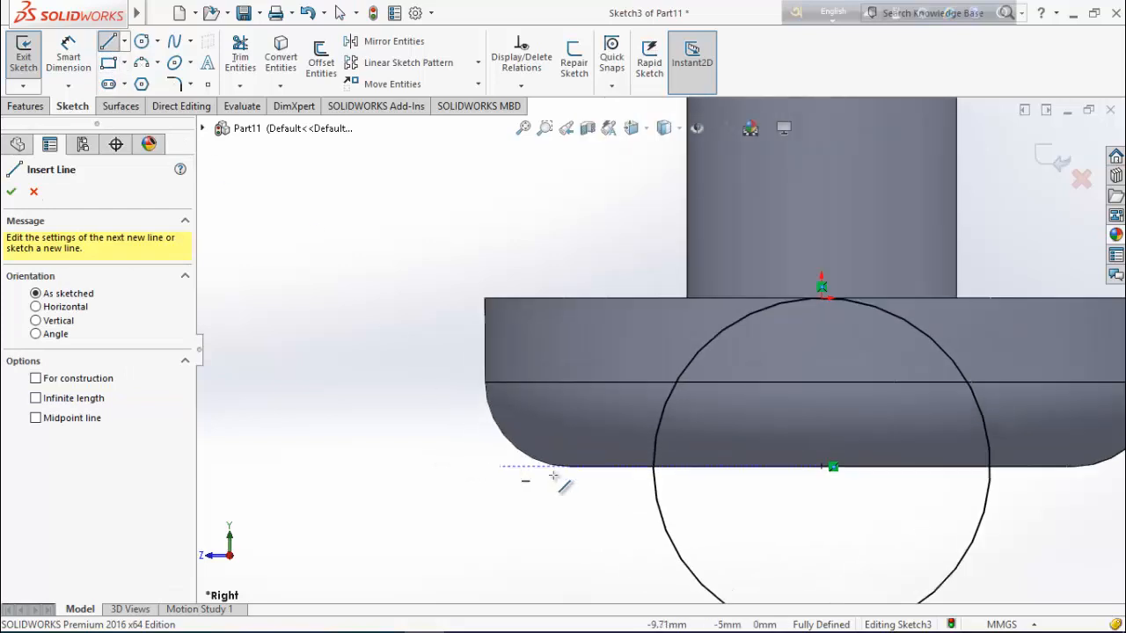
left_click(654, 467)
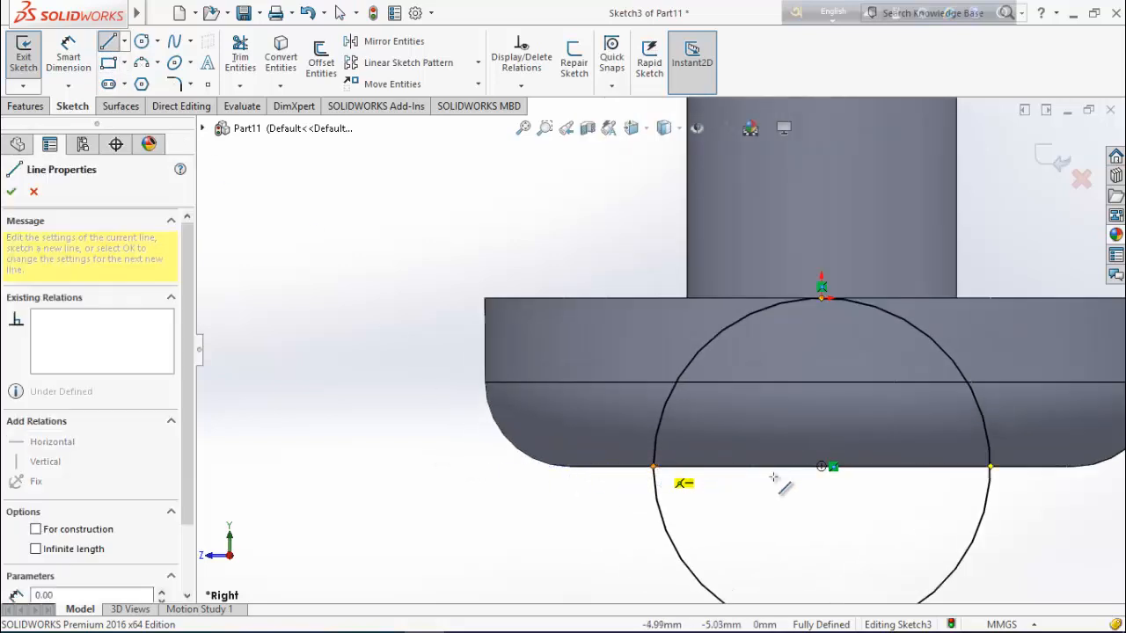
left_click(990, 467)
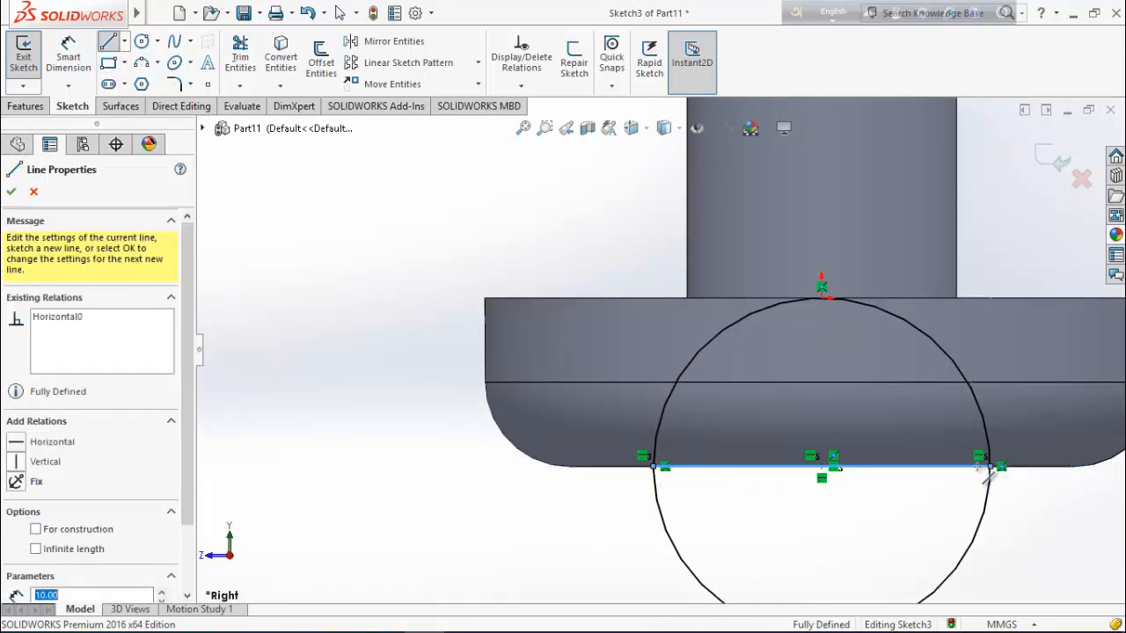
right_click(378, 390)
left_click(422, 403)
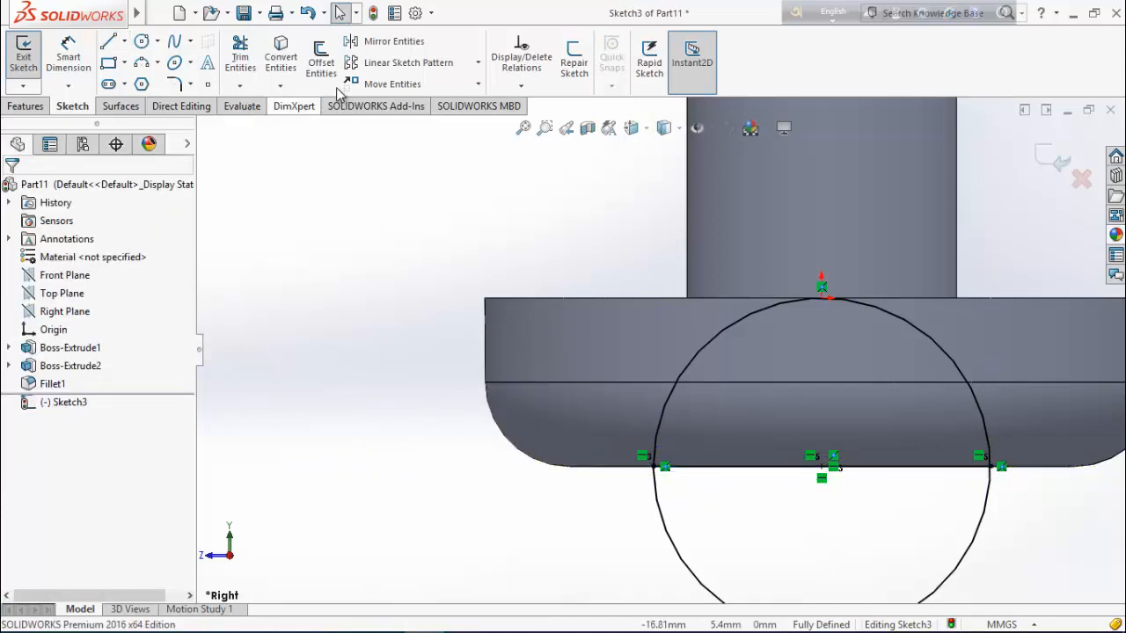
Trim away the upper half of the circle to leave a closed semicircle below the head.
left_click(240, 55)
left_click_drag(692, 343, 782, 355)
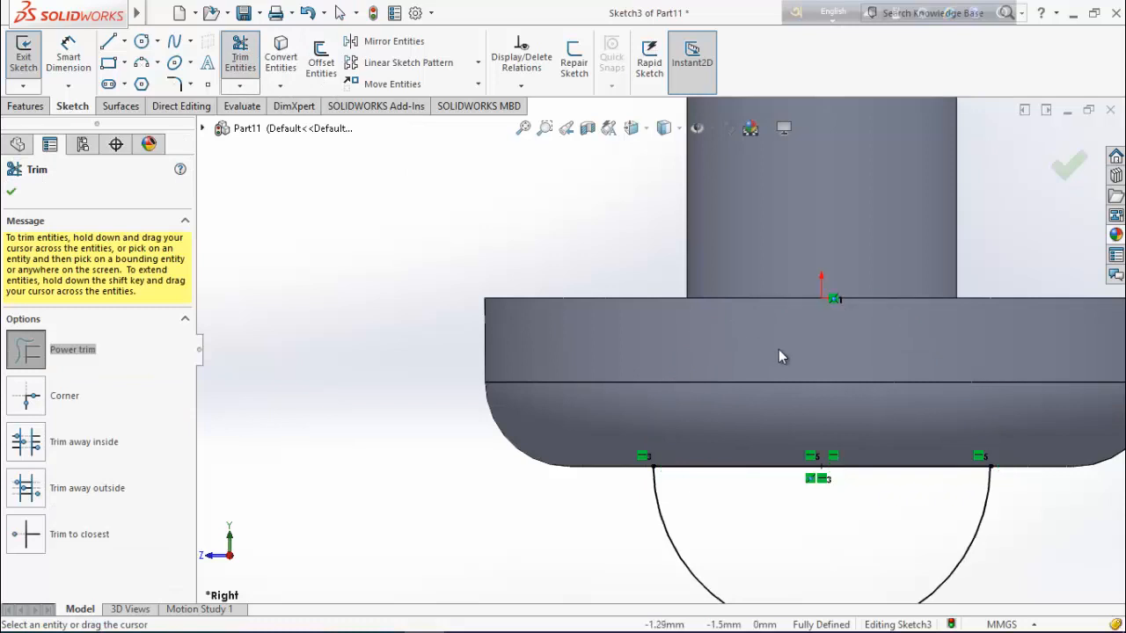
left_click(13, 192)
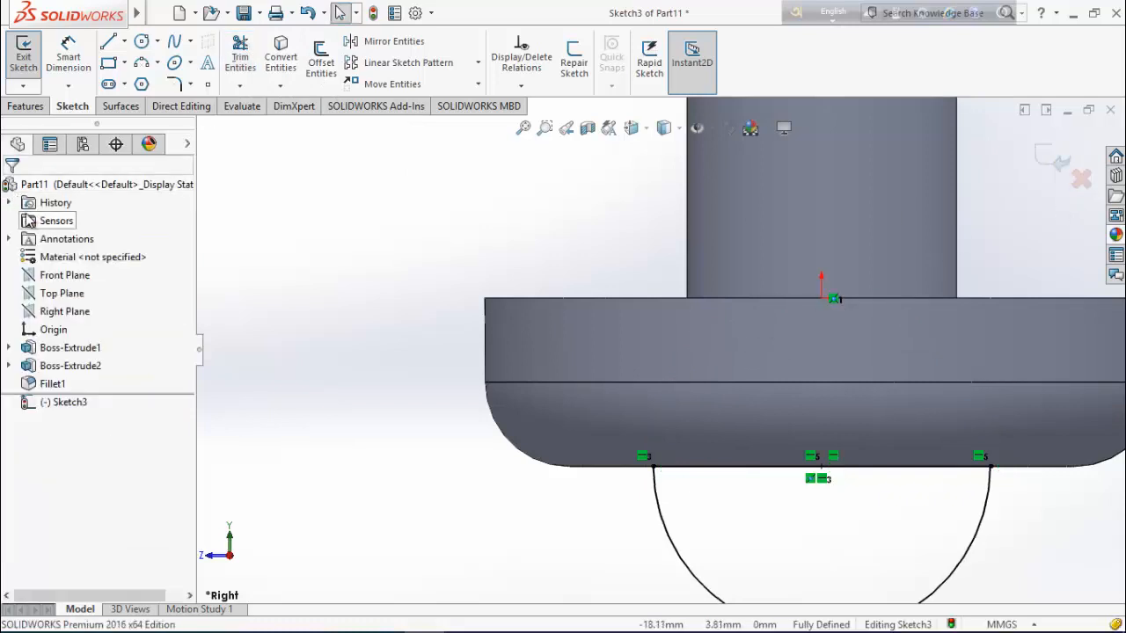
Extrude the semicircle sketch below the head by 10 mm with the Mid Plane end condition.
key("f")
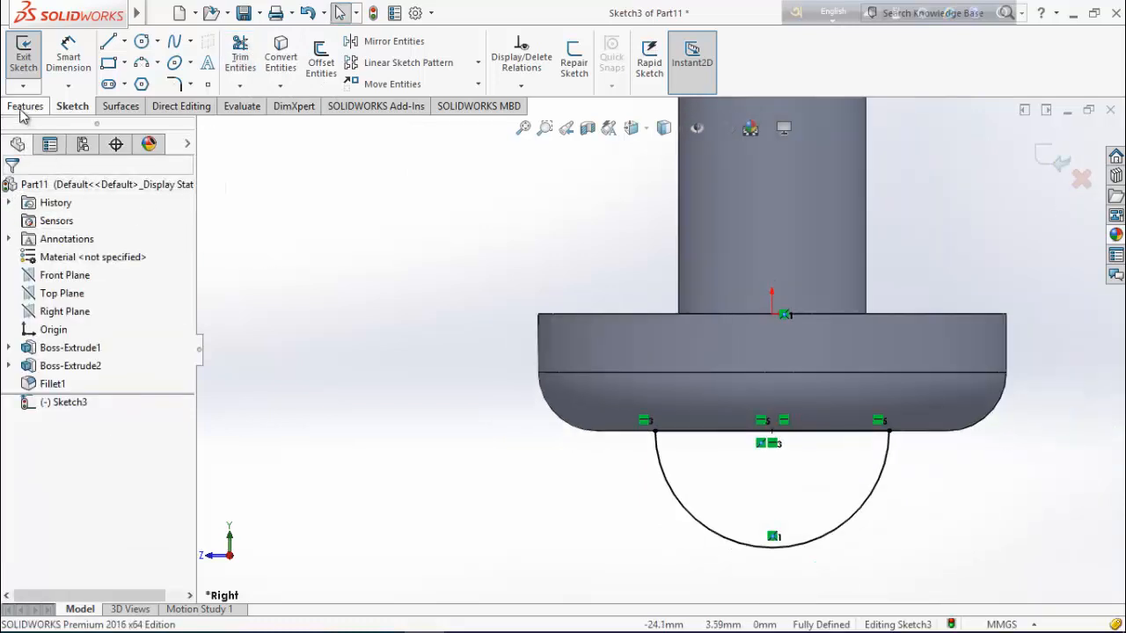
left_click(25, 107)
left_click(31, 55)
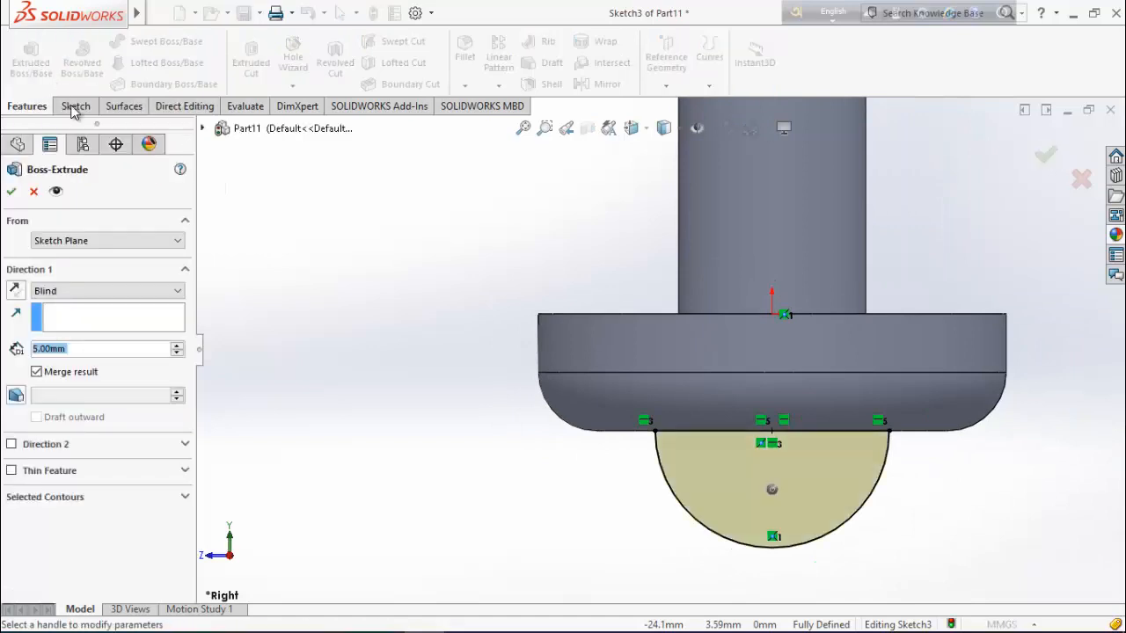
middle_click_drag(860, 550, 818, 540)
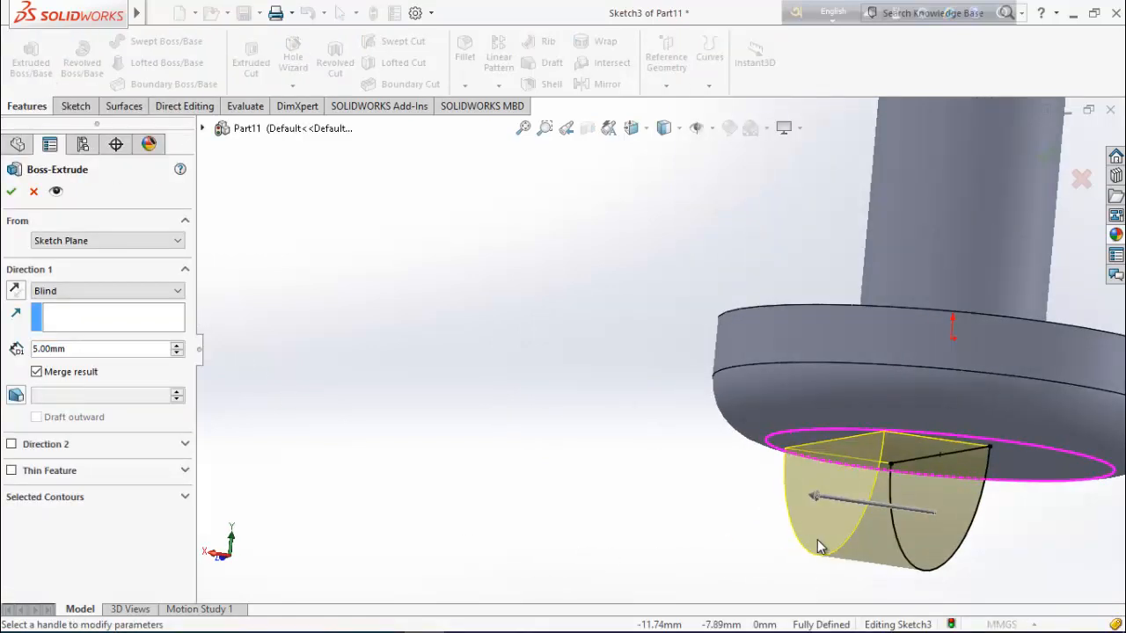
scroll(817, 539, "up", 3)
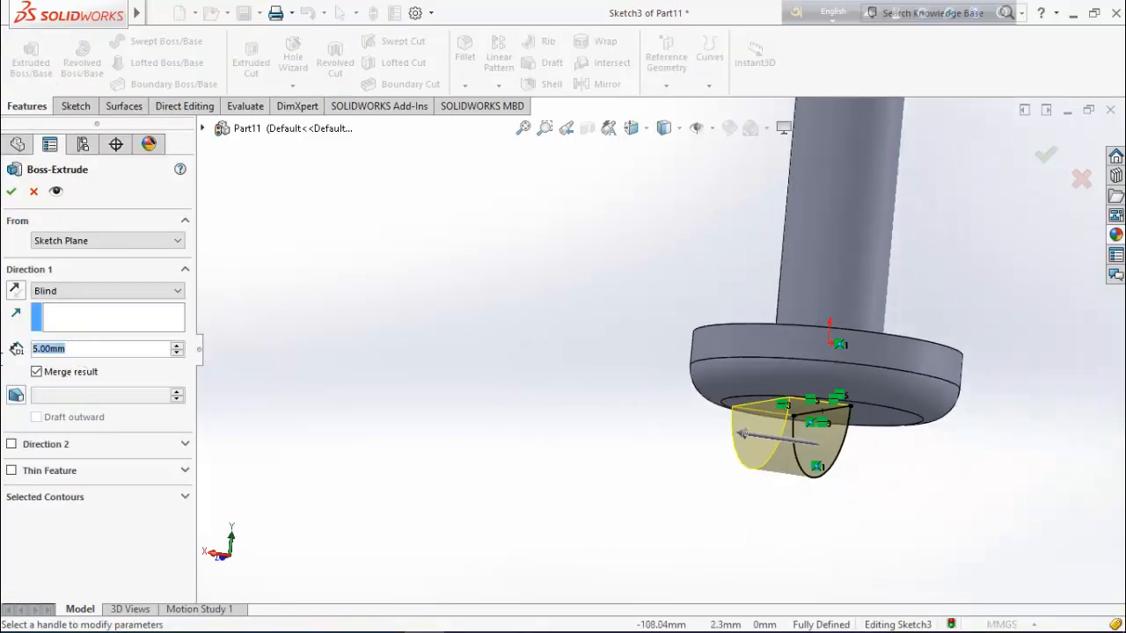
type("10")
key("Return")
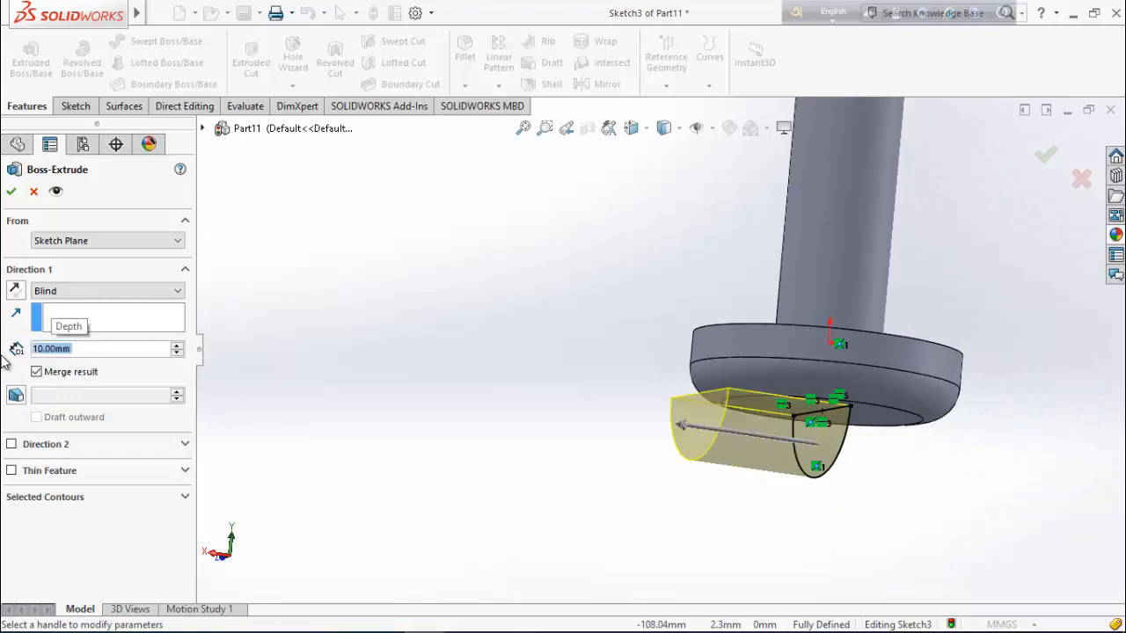
left_click(111, 292)
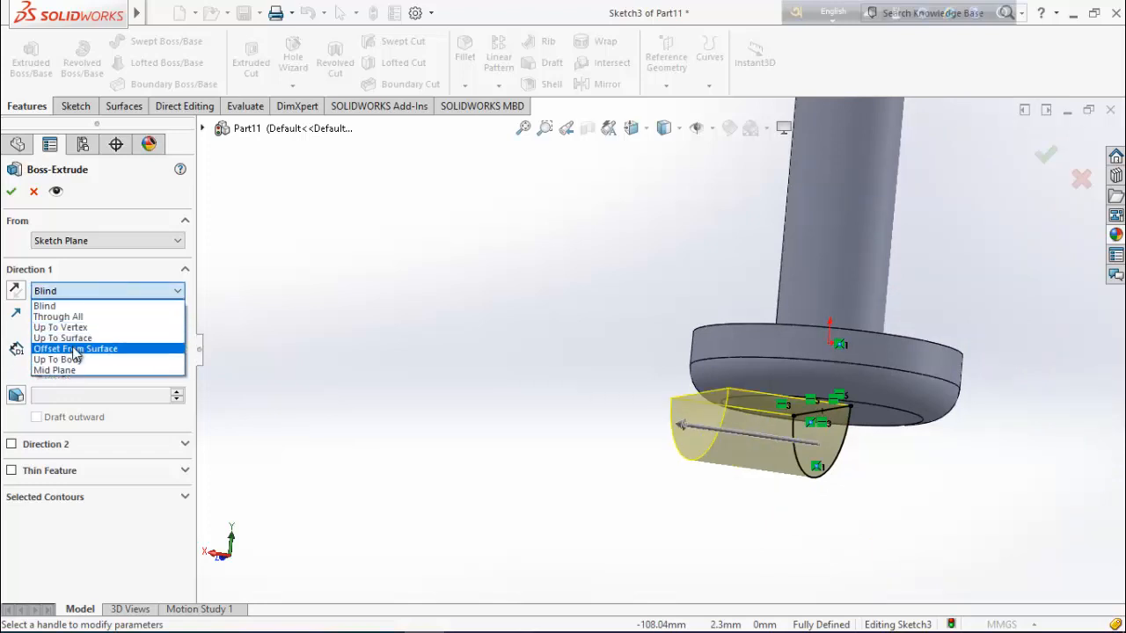
left_click(60, 372)
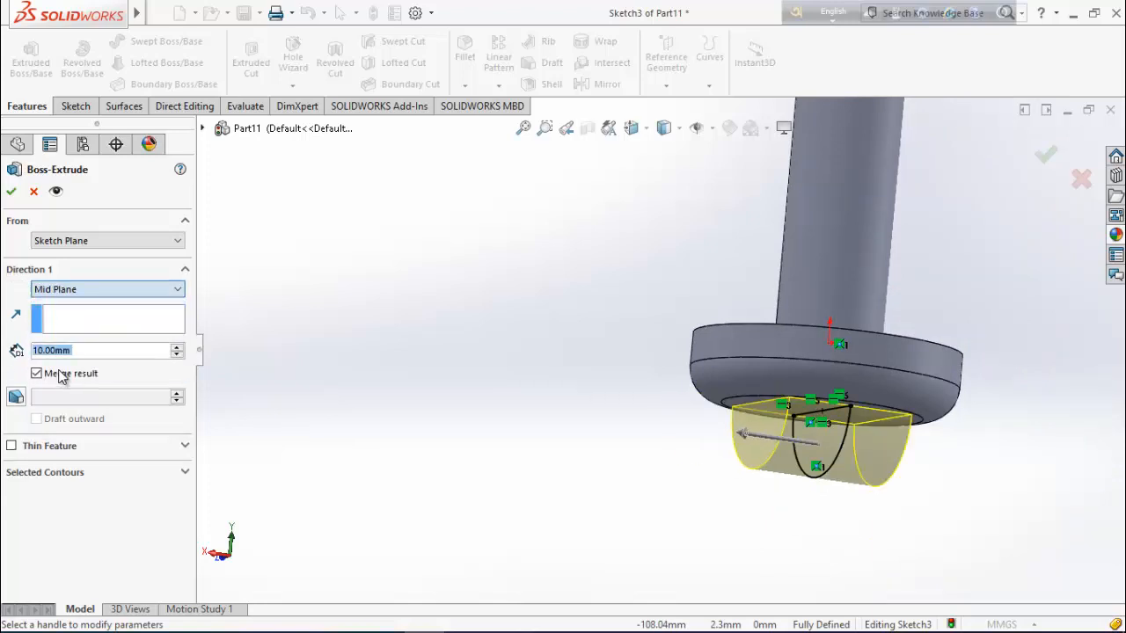
left_click(10, 193)
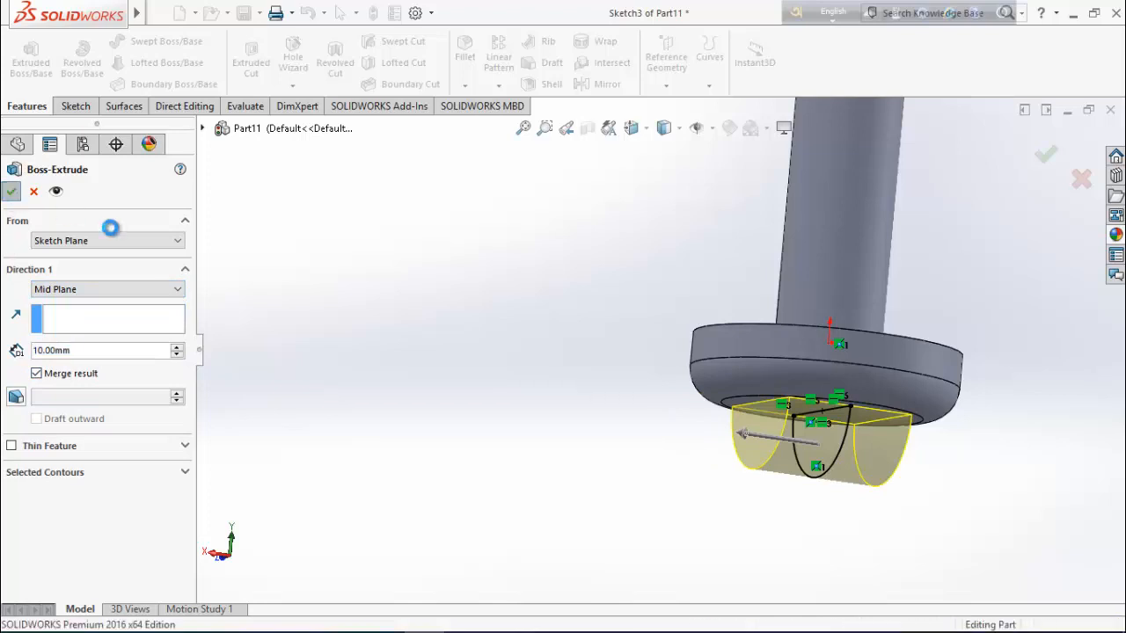
left_click(642, 453)
Apply the Plain White scene and colour the whole follower part yellow.
scroll(649, 479, "down", 5)
left_click(765, 130)
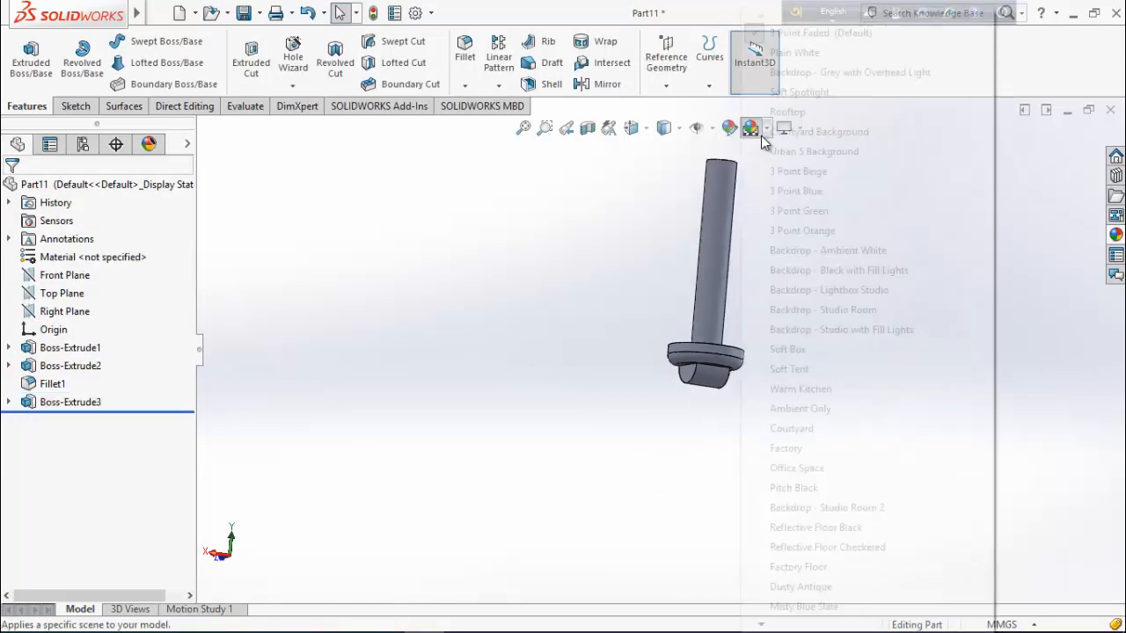
left_click(794, 52)
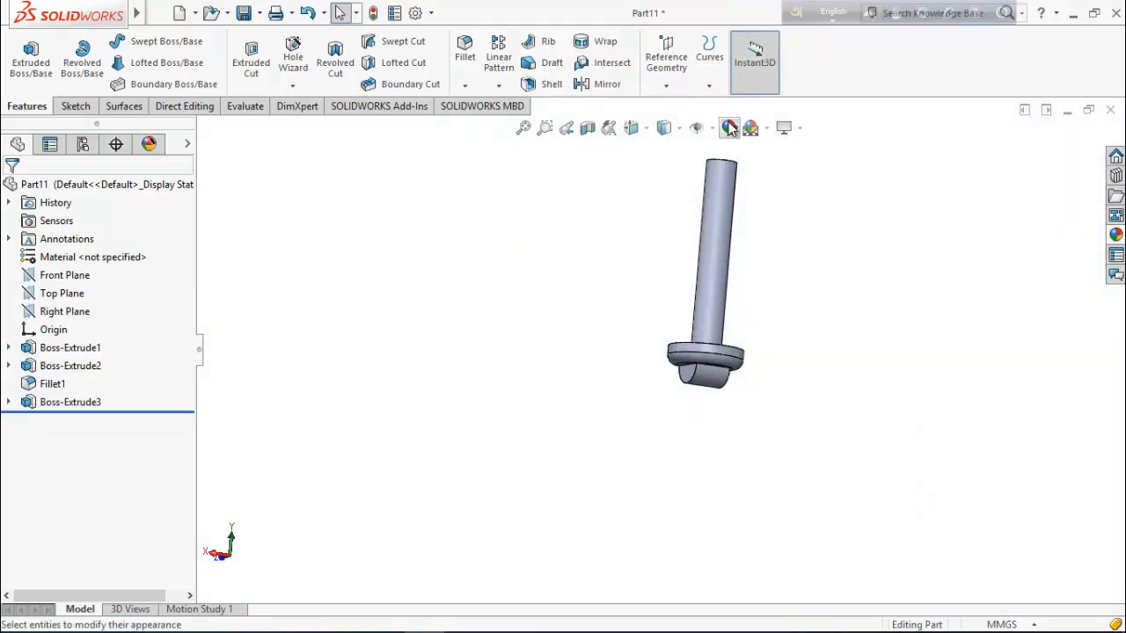
left_click(729, 127)
left_click(82, 535)
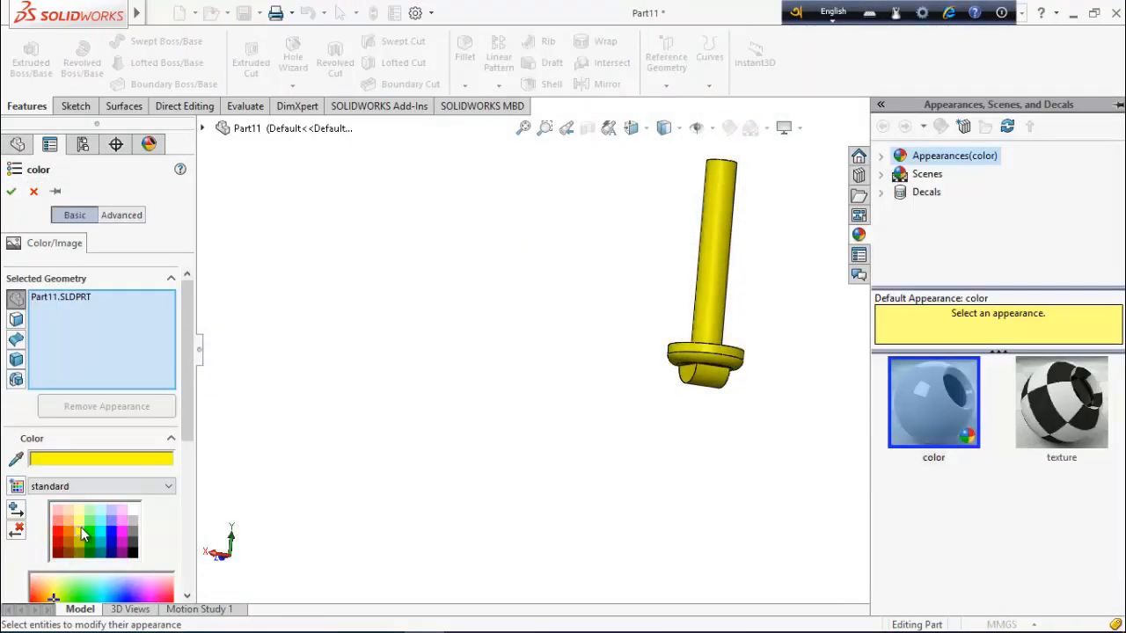
left_click(68, 544)
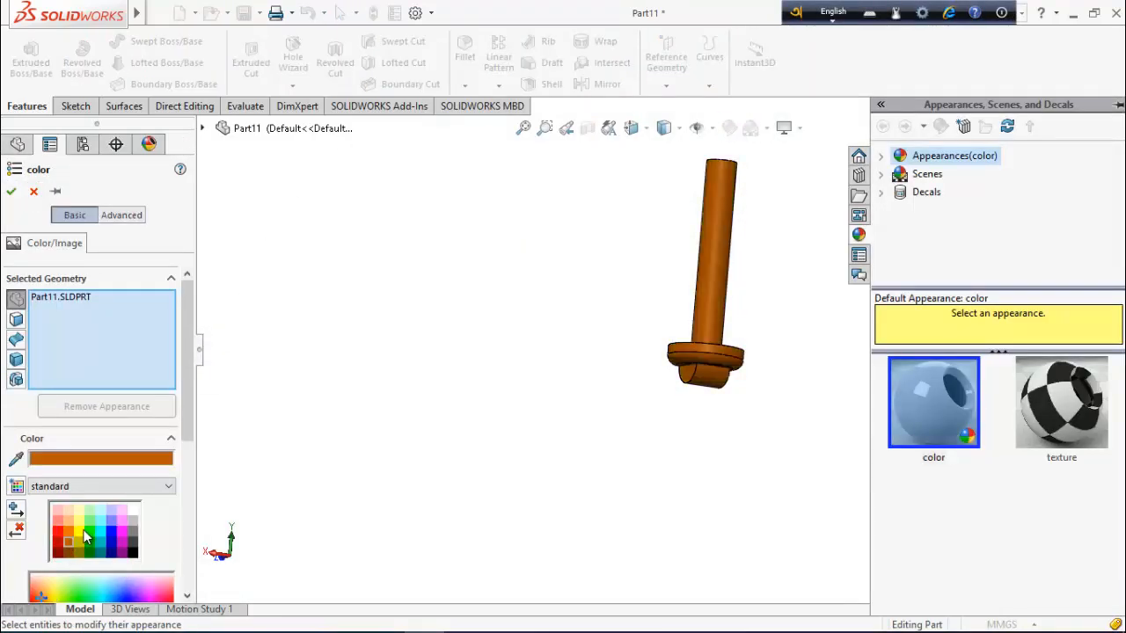
left_click(79, 530)
left_click(10, 191)
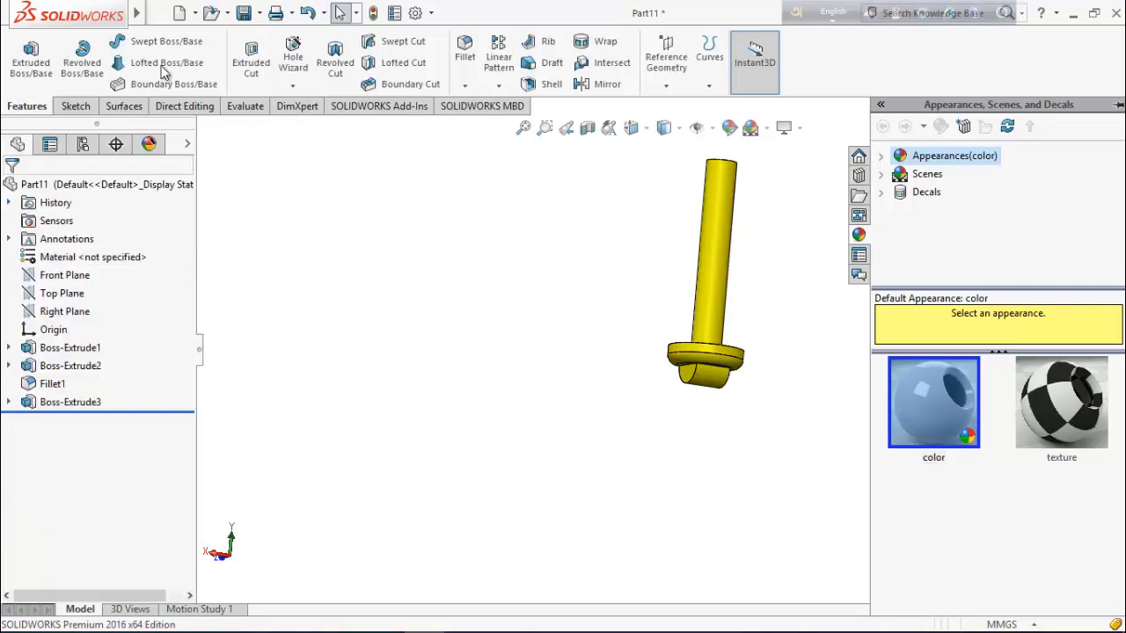
Save the follower part as Piston in the Cam & Follower folder.
left_click(246, 14)
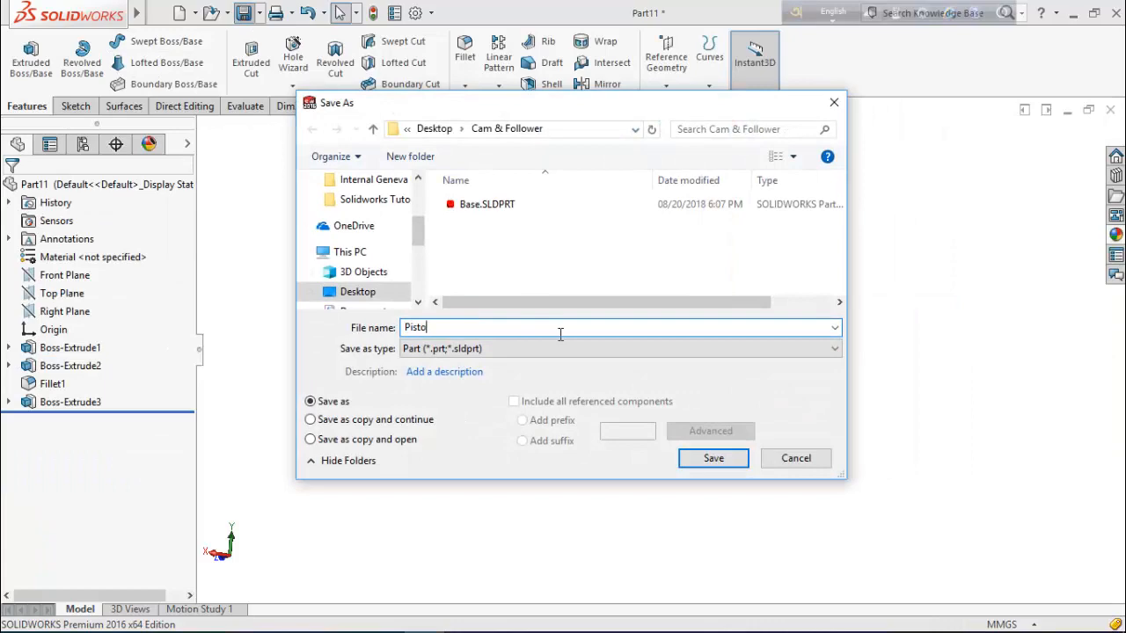
key("Return")
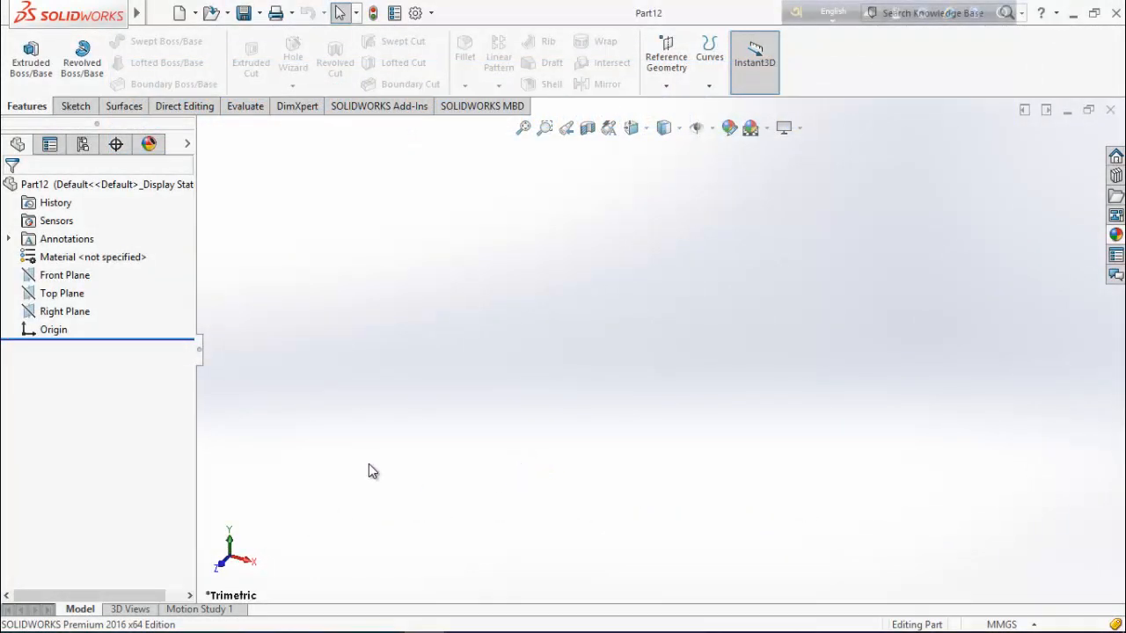
On the new part's Front Plane, sketch a circle centred on the origin with a radius of about 127 mm.
right_click(73, 282)
left_click(84, 257)
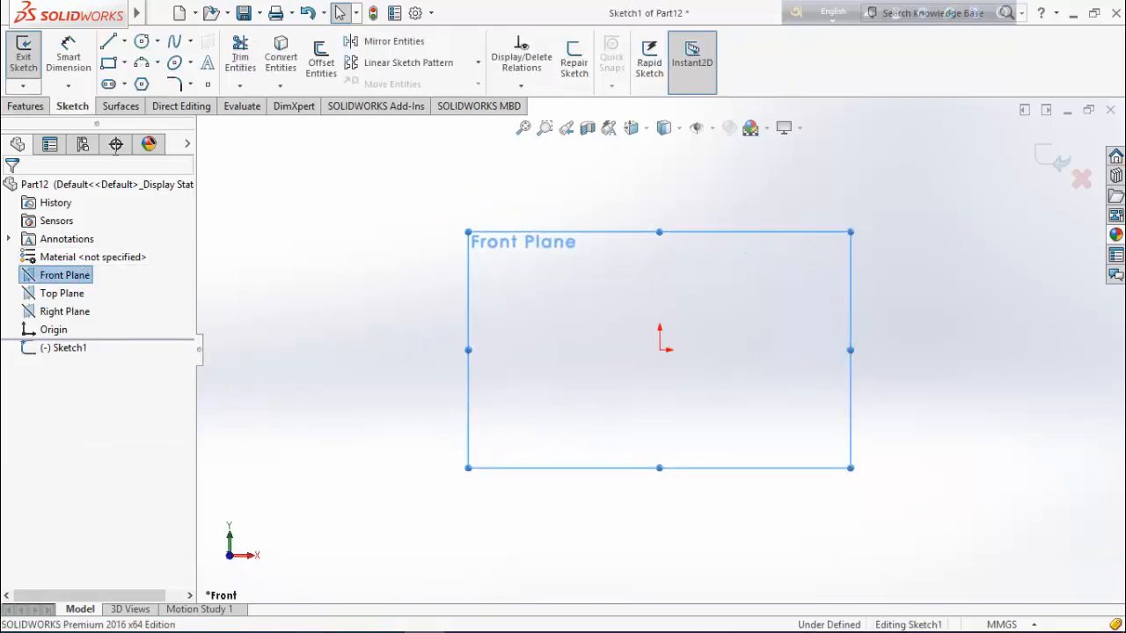
left_click(141, 41)
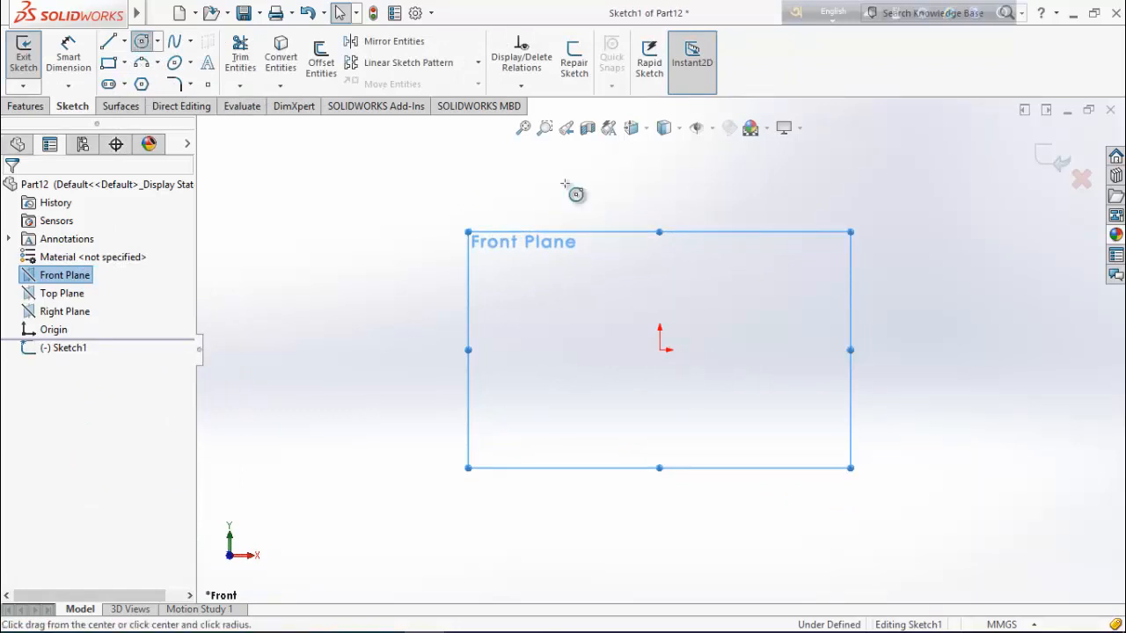
left_click(662, 351)
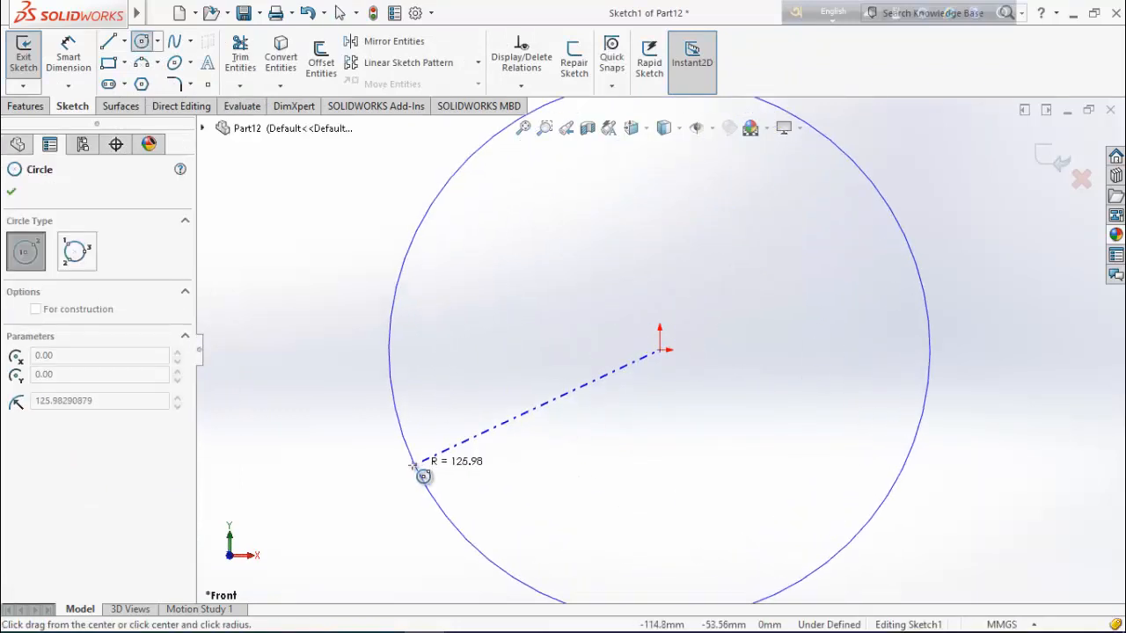
left_click(390, 352)
right_click(388, 350)
left_click(442, 365)
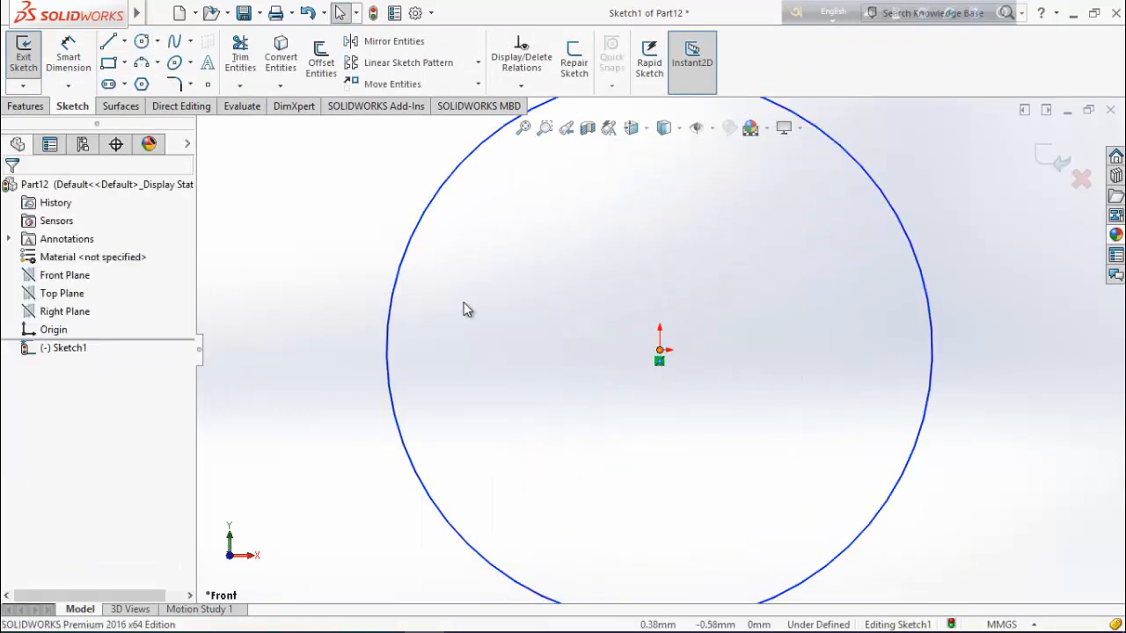
Draw a smaller concentric circle centred on the origin with a radius of about 54 mm.
left_click(660, 351)
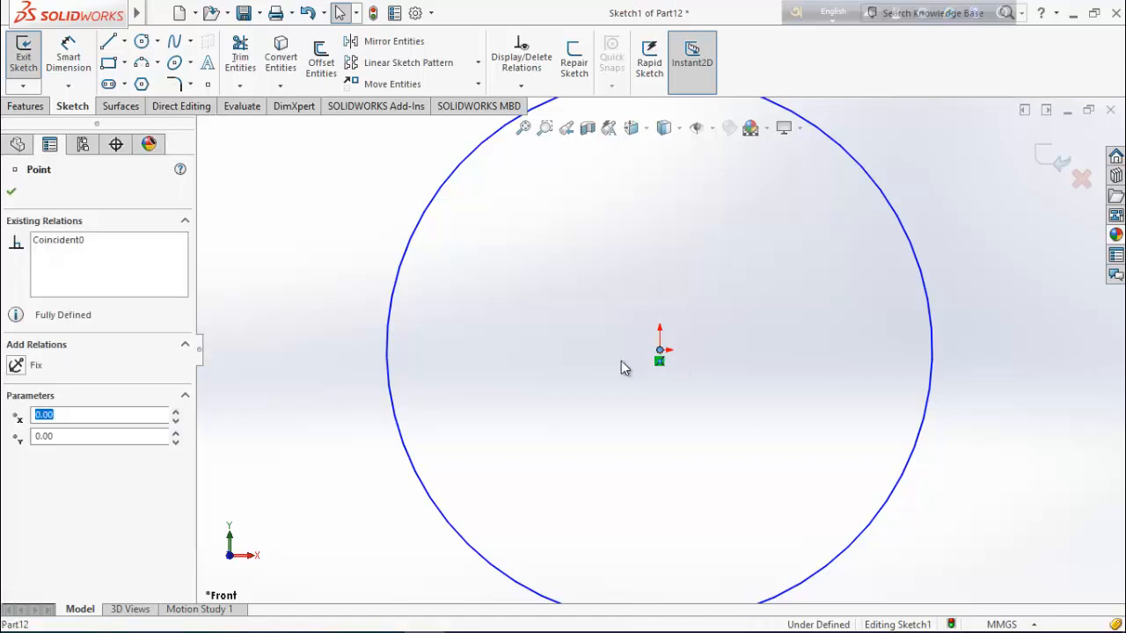
left_click(140, 41)
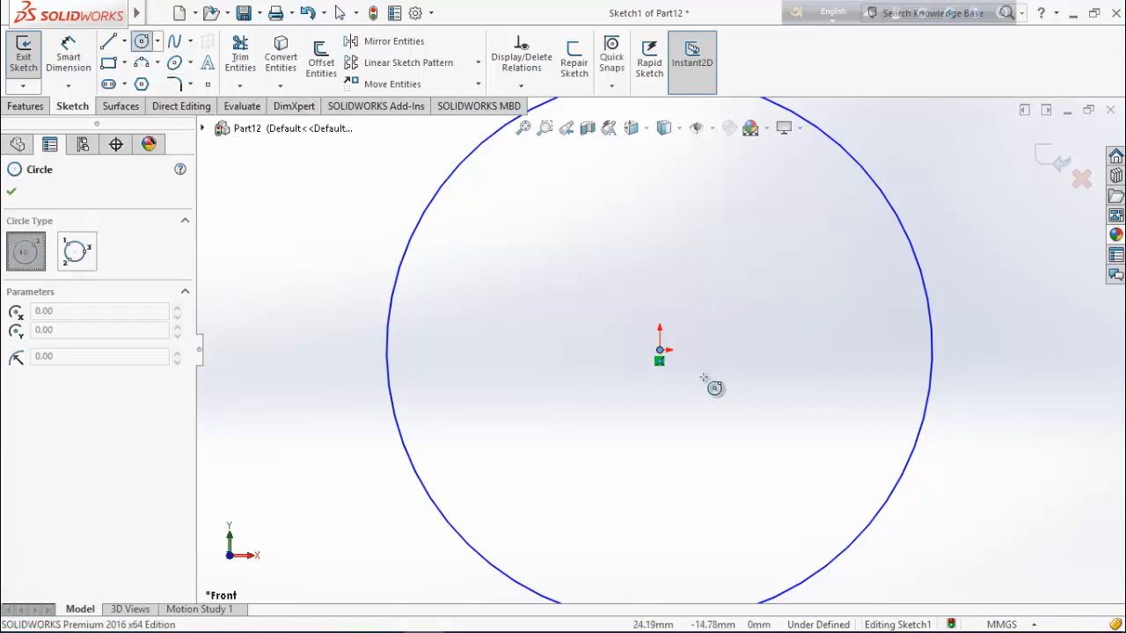
left_click(659, 351)
left_click(560, 406)
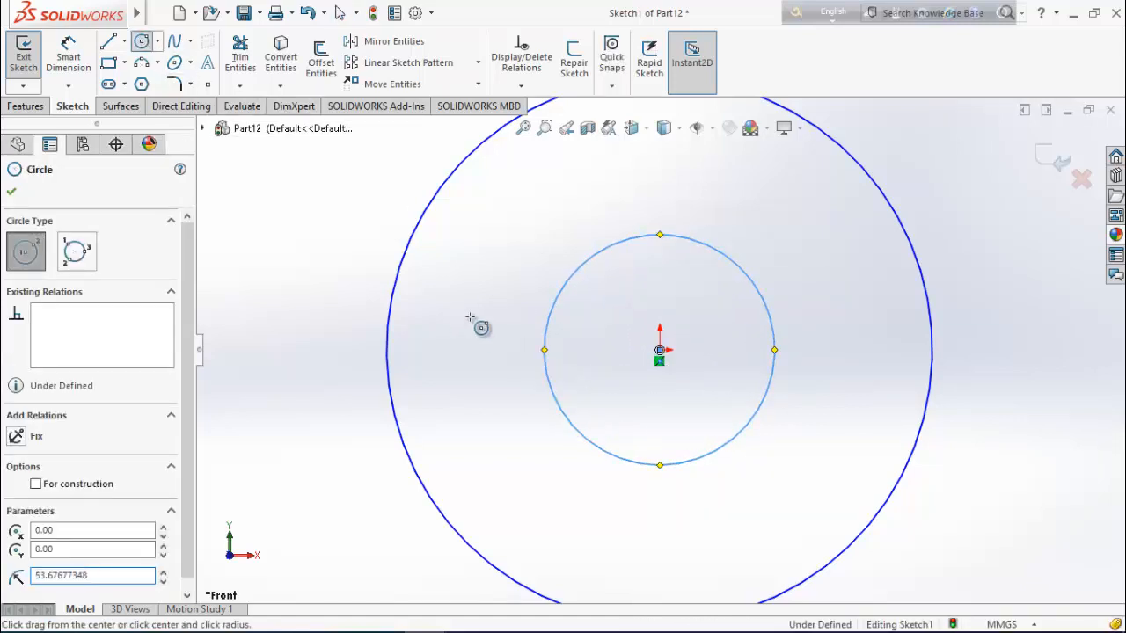
right_click(469, 319)
left_click(487, 324)
Draw a vertical centerline about 272 mm long upward from the origin.
scroll(699, 404, "up", 6)
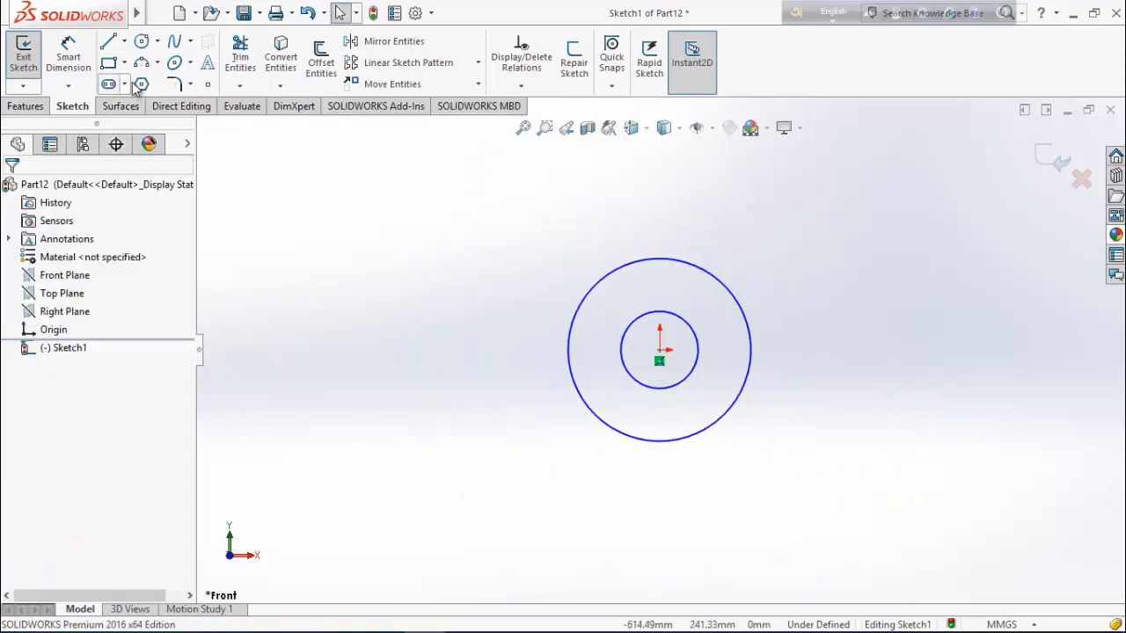
left_click(124, 41)
left_click(137, 80)
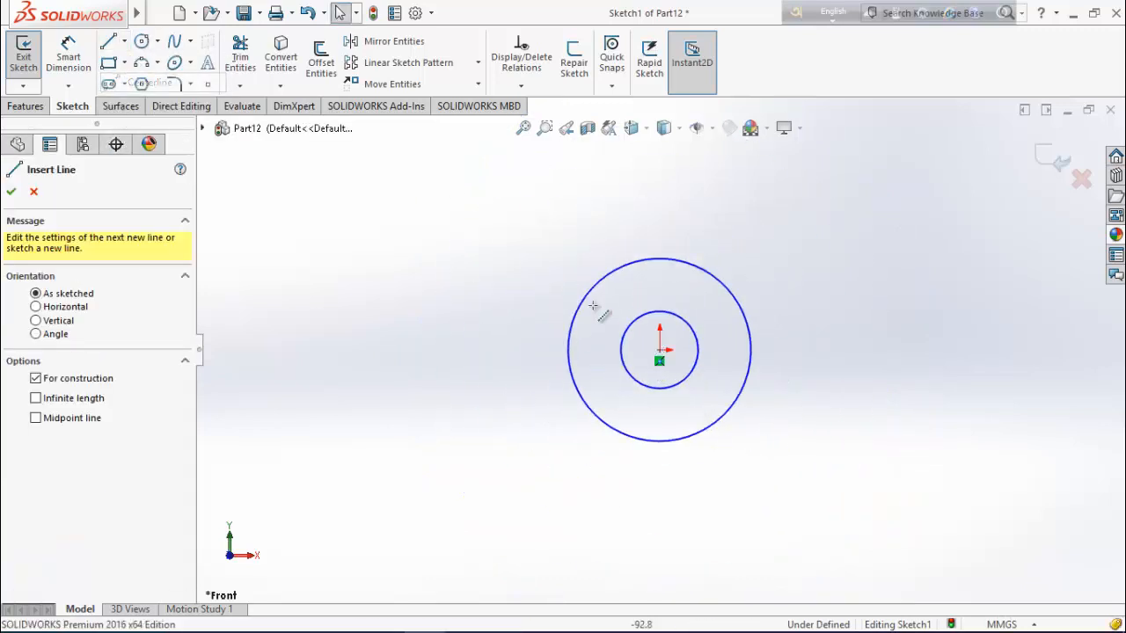
left_click(660, 349)
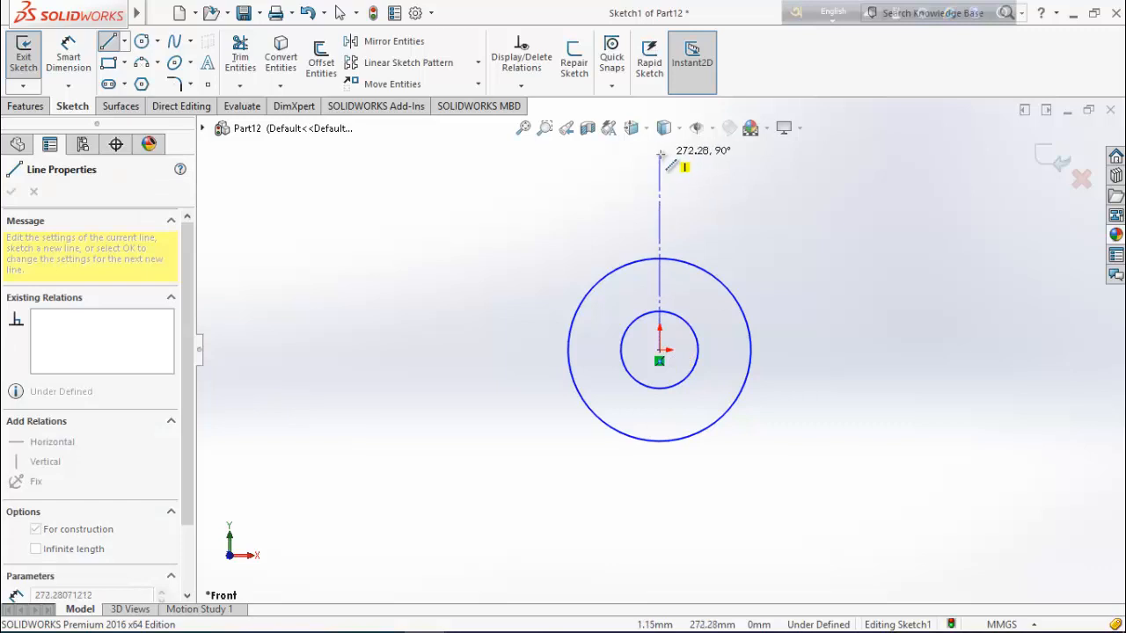
left_click(660, 153)
right_click(760, 175)
left_click(800, 190)
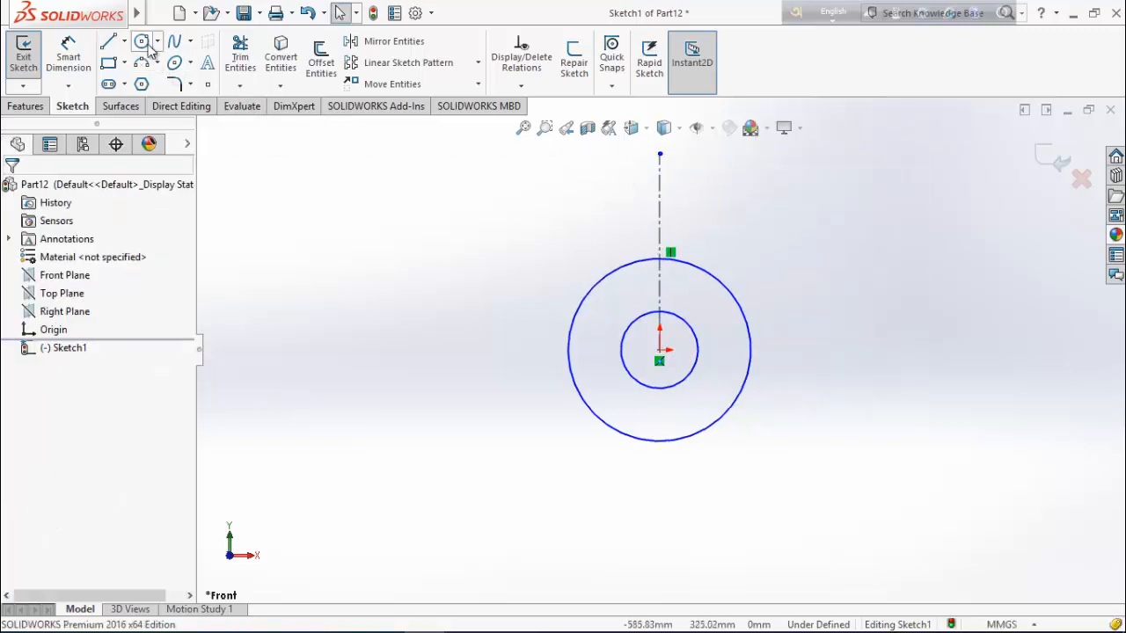
Draw a circle centred on the centerline's upper endpoint, slightly smaller than the outer circle around the origin.
left_click(140, 41)
left_click(660, 154)
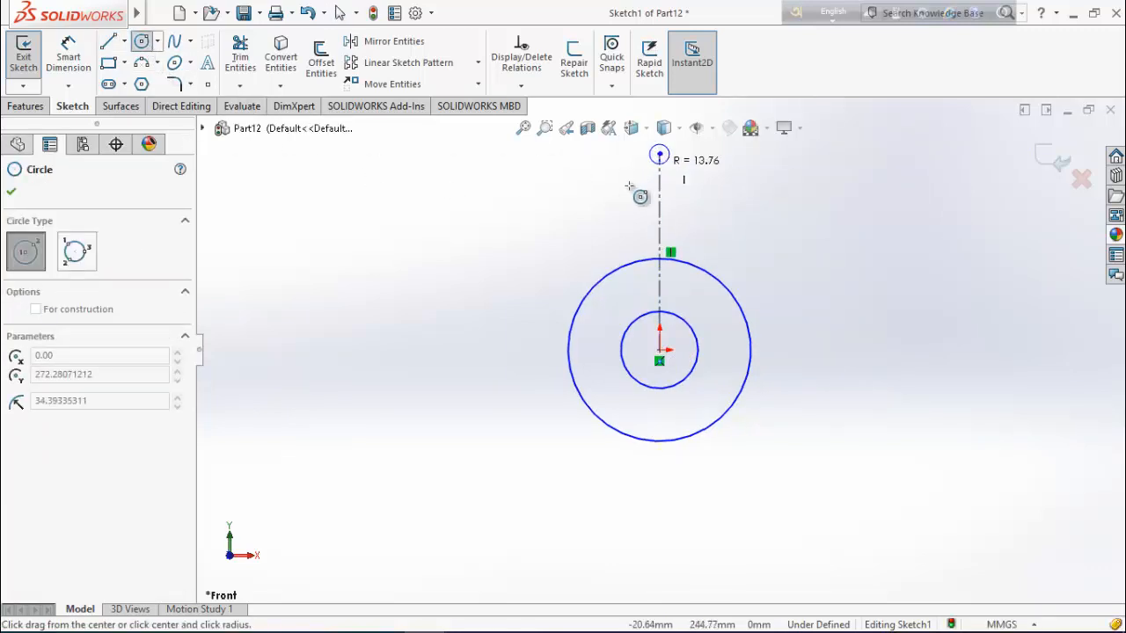
left_click(600, 199)
right_click(469, 188)
left_click(517, 202)
Dimension the outer circle around the origin to a diameter of 30 mm.
scroll(670, 332, "up", 4)
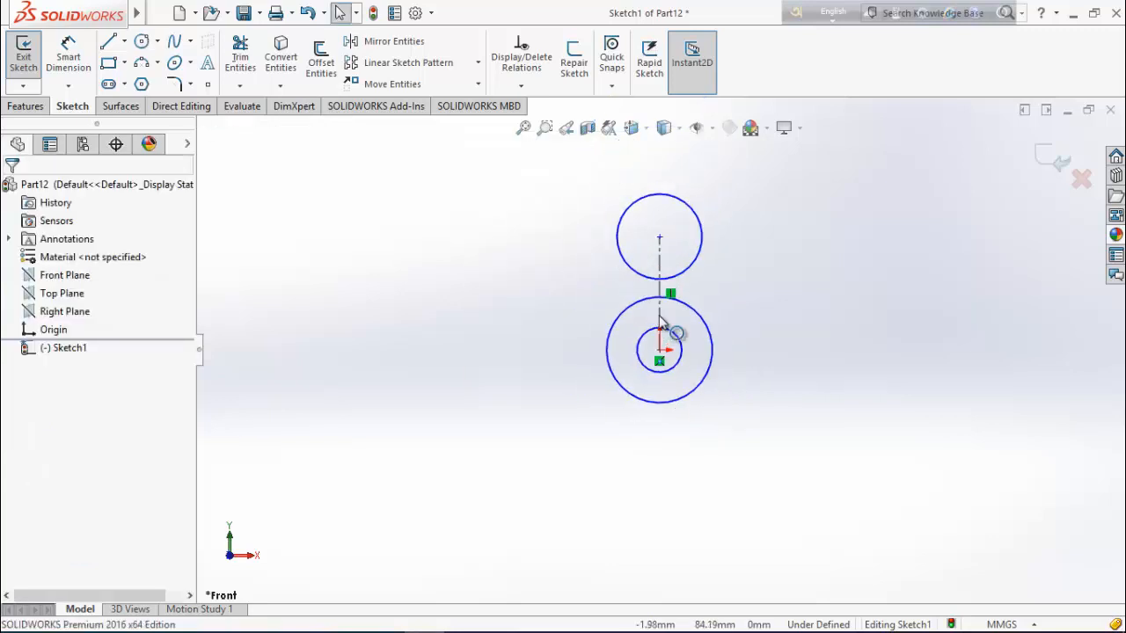
scroll(691, 217, "down", 4)
left_click(68, 62)
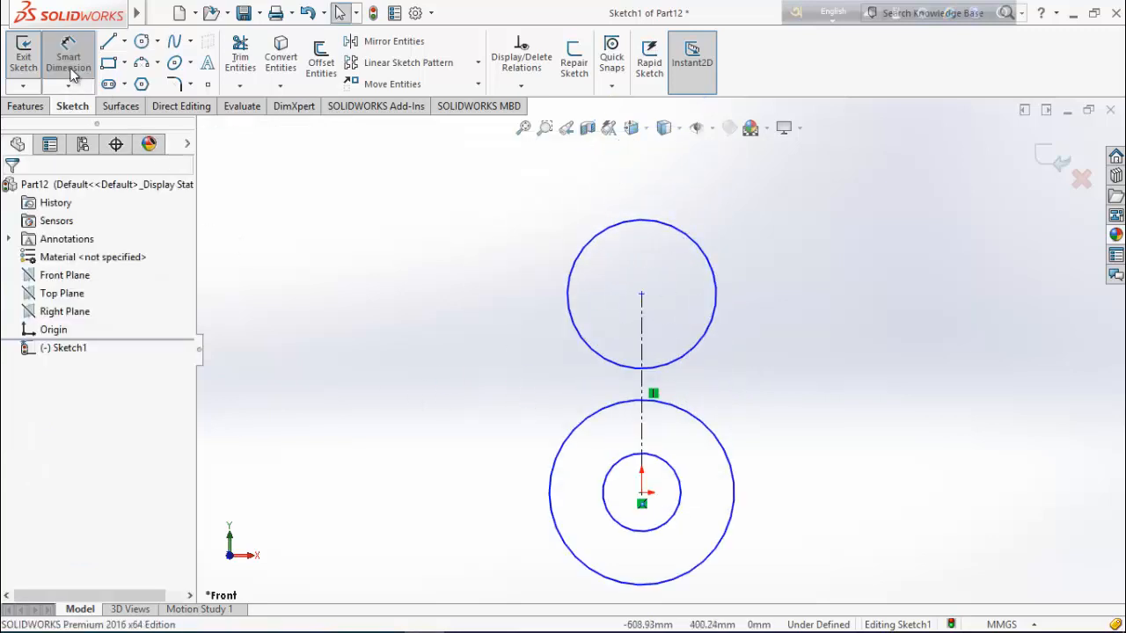
left_click(735, 502)
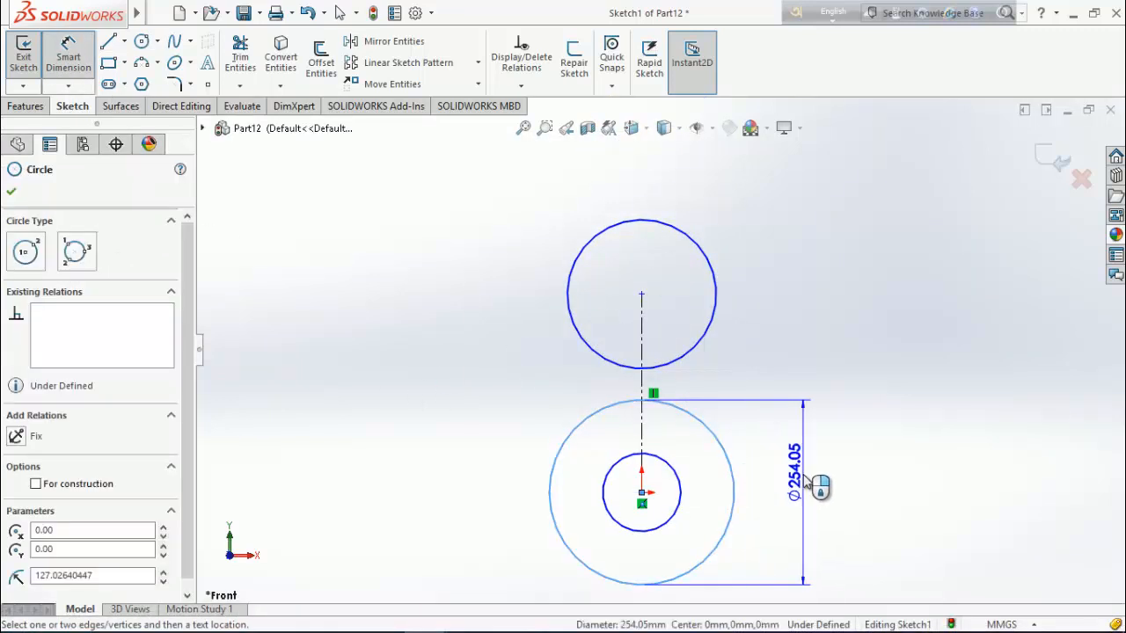
left_click(812, 483)
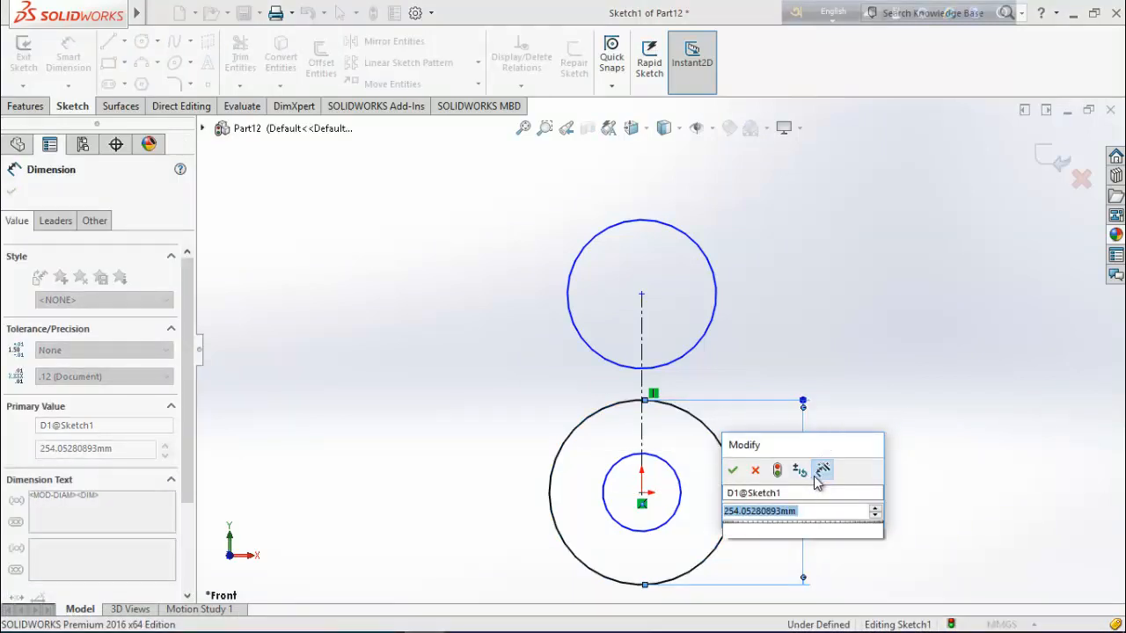
type("30")
key("Return")
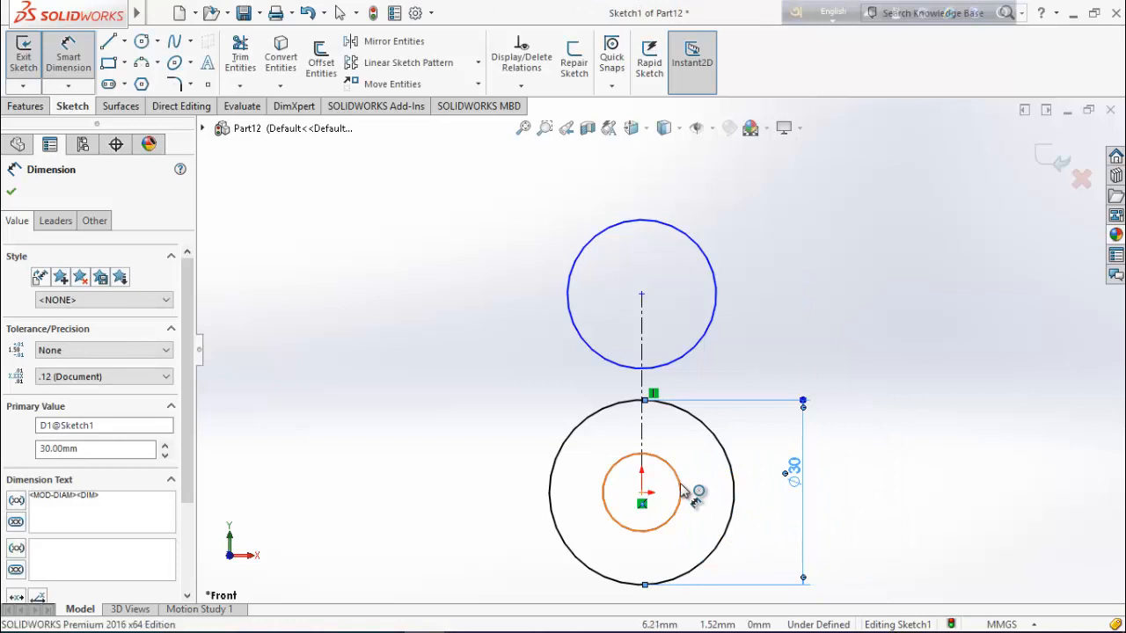
Dimension the inner circle around the origin to a diameter of 10 mm.
left_click(681, 491)
left_click(714, 486)
type("1")
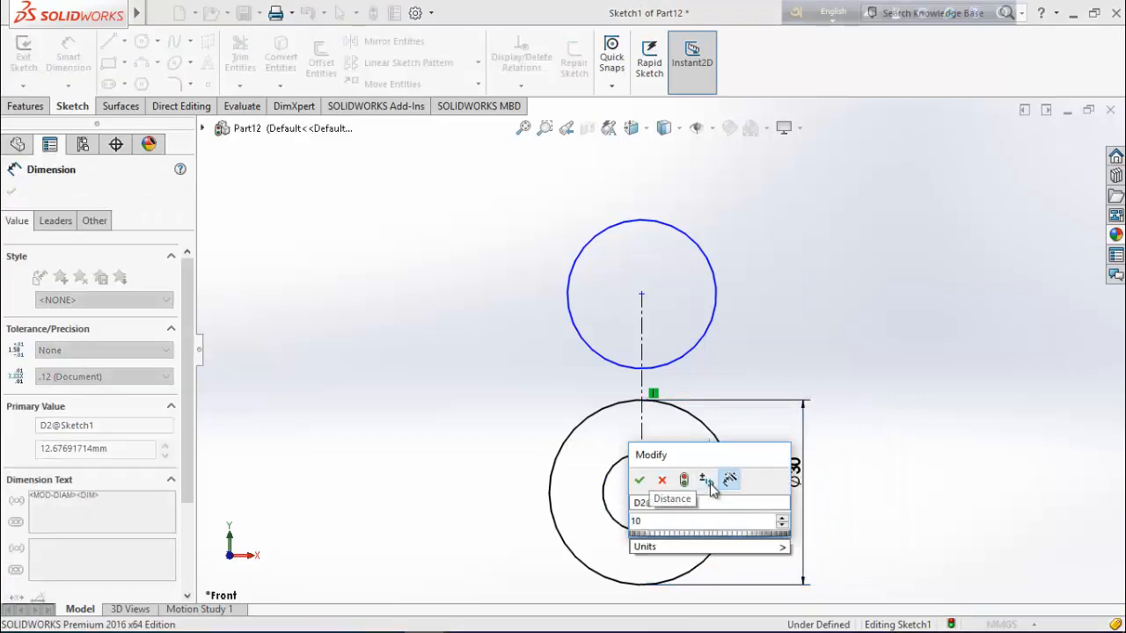
type("0")
key("Return")
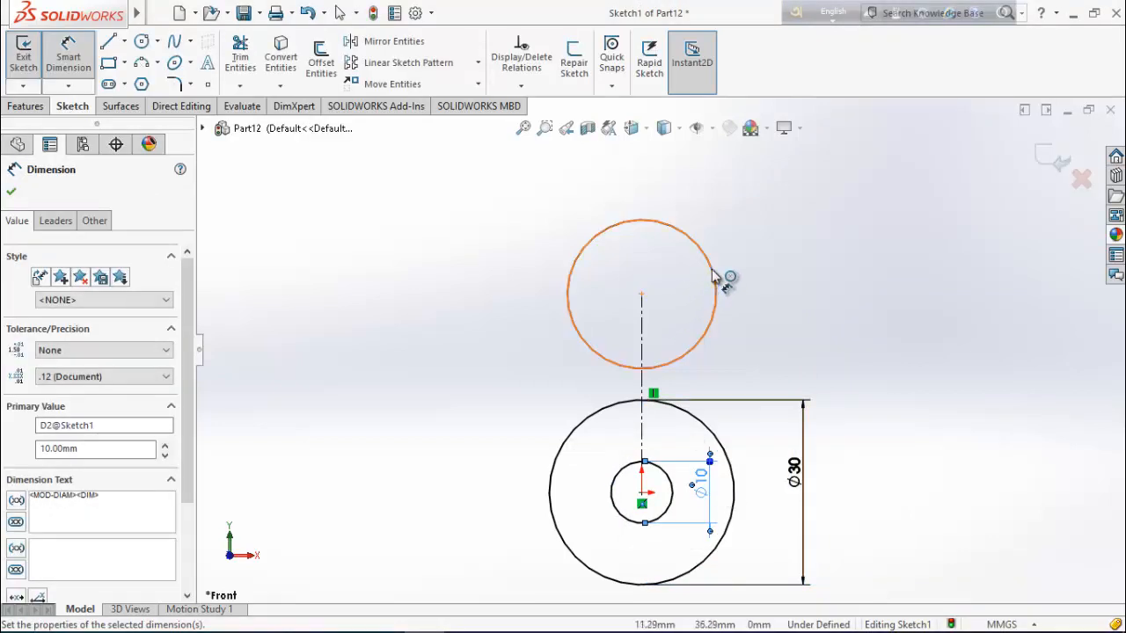
Dimension the upper circle to a diameter of 12 mm.
left_click(715, 283)
left_click(817, 296)
type("12")
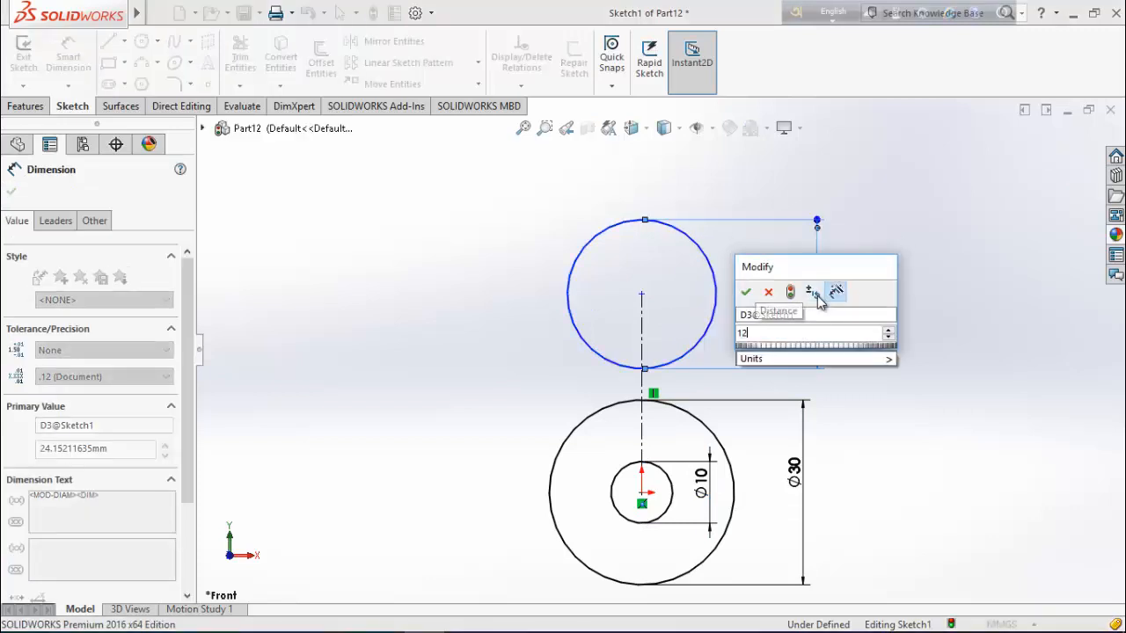
key("Return")
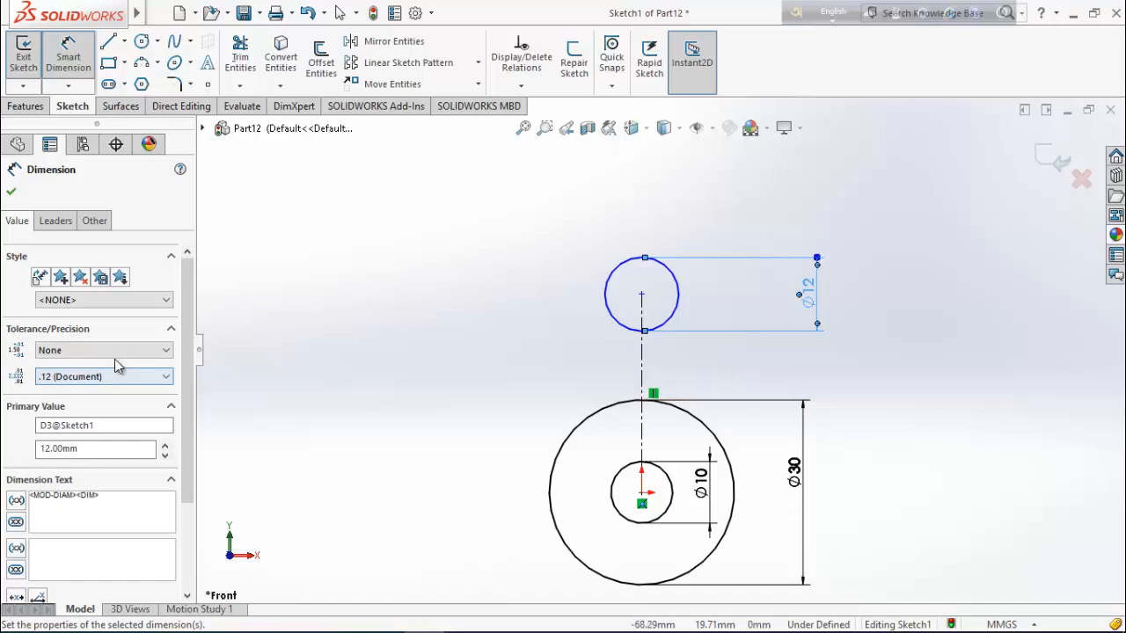
left_click(10, 191)
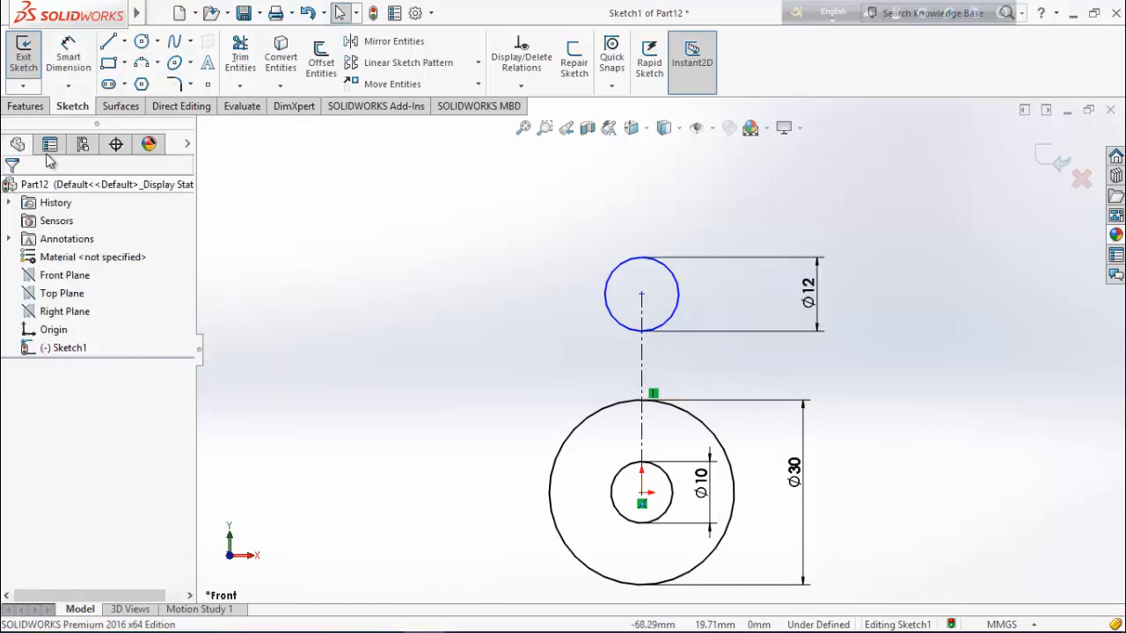
Draw a three-point arc of about 26 mm radius bulging outward from the 12 mm circle's left side to the 30 mm circle's upper left.
left_click(158, 63)
left_click(167, 120)
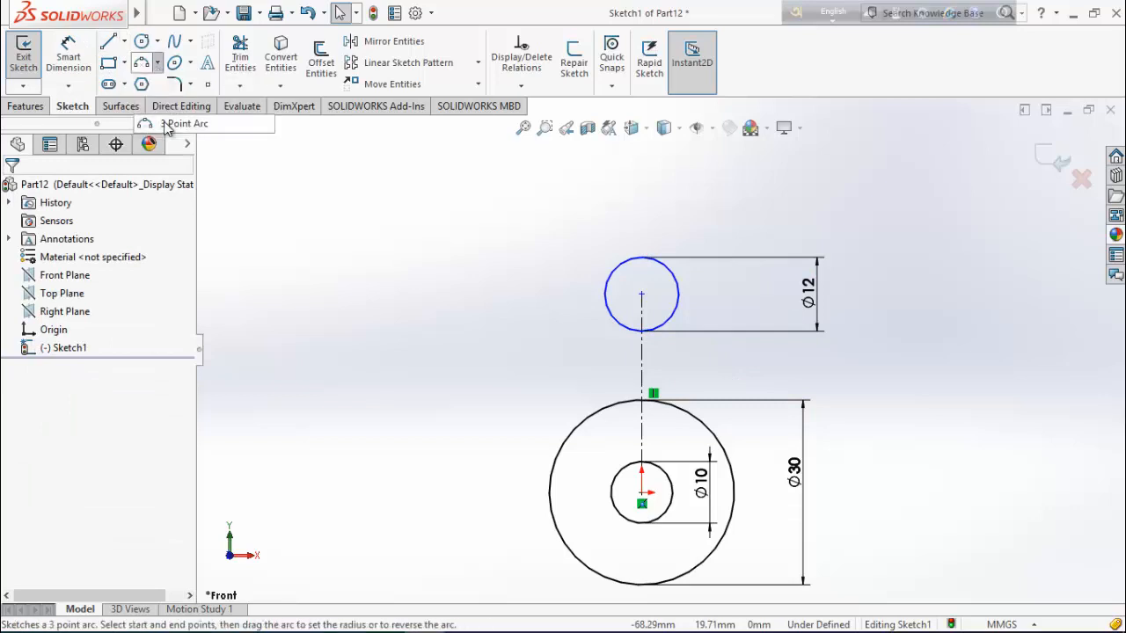
left_click(607, 275)
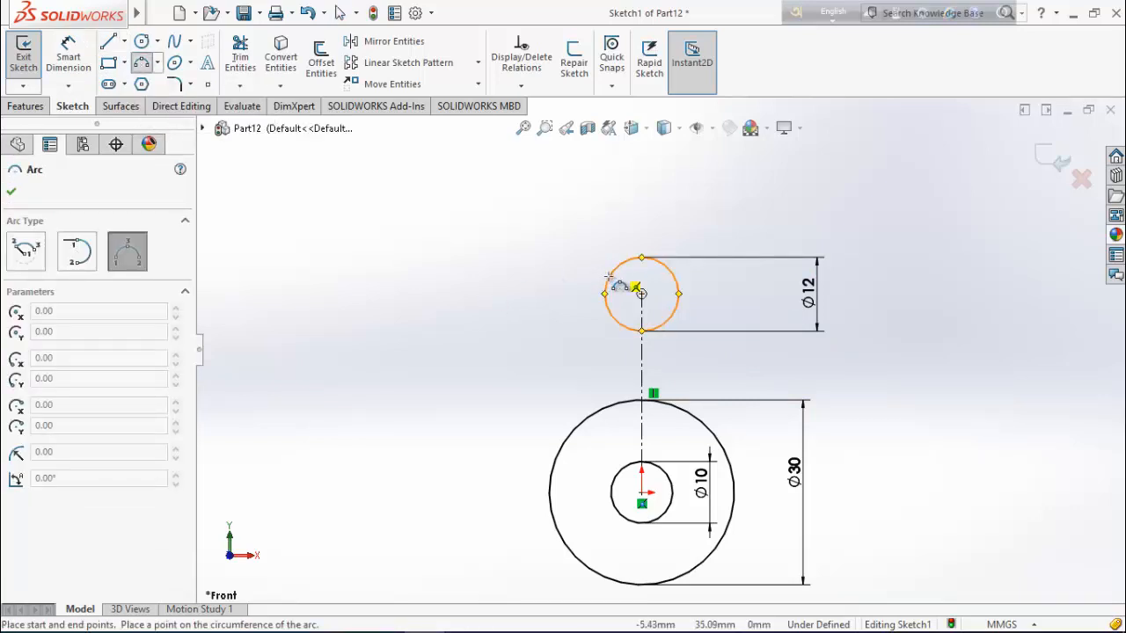
left_click(577, 424)
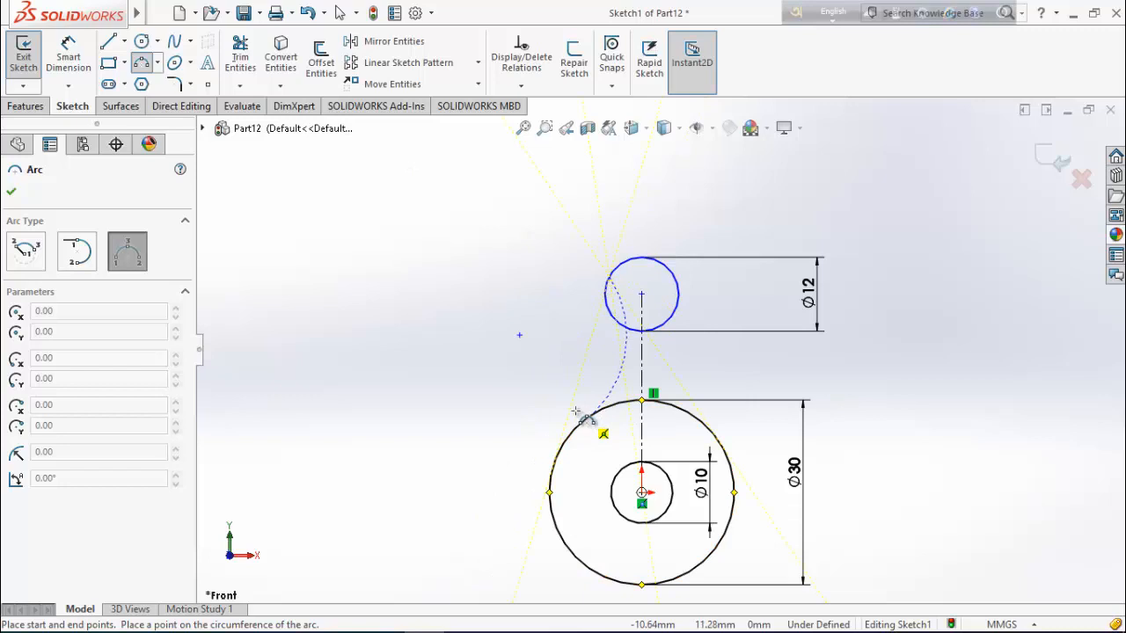
left_click(574, 355)
right_click(472, 272)
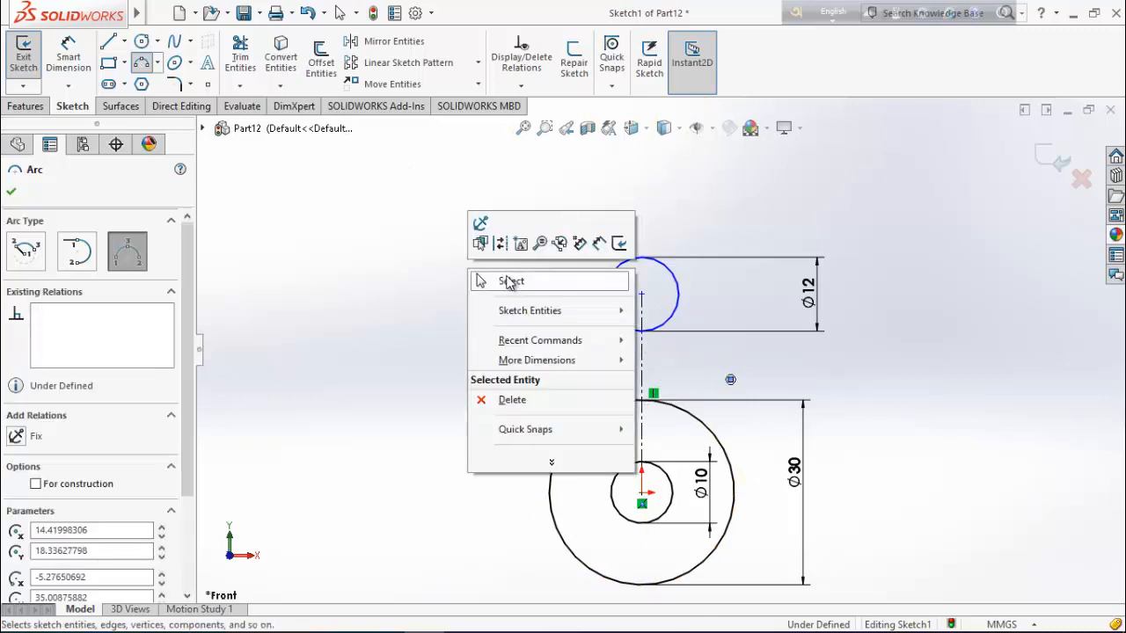
left_click(507, 280)
Add a tangent relation between the arc and the 12 mm circle.
left_click(576, 342)
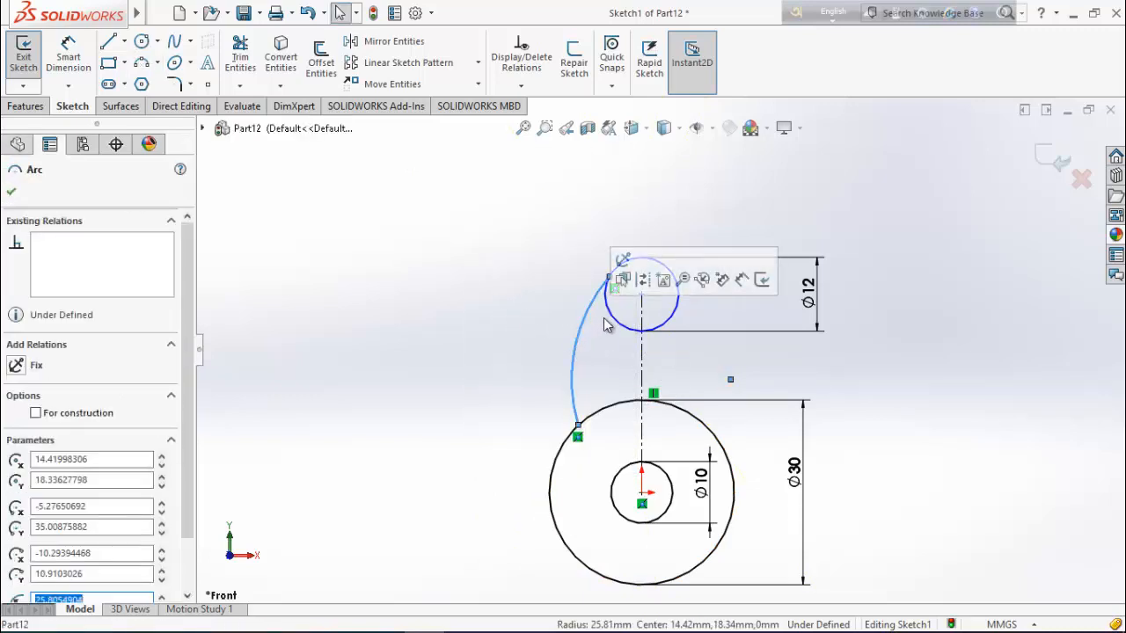
left_click(614, 321, "ctrl")
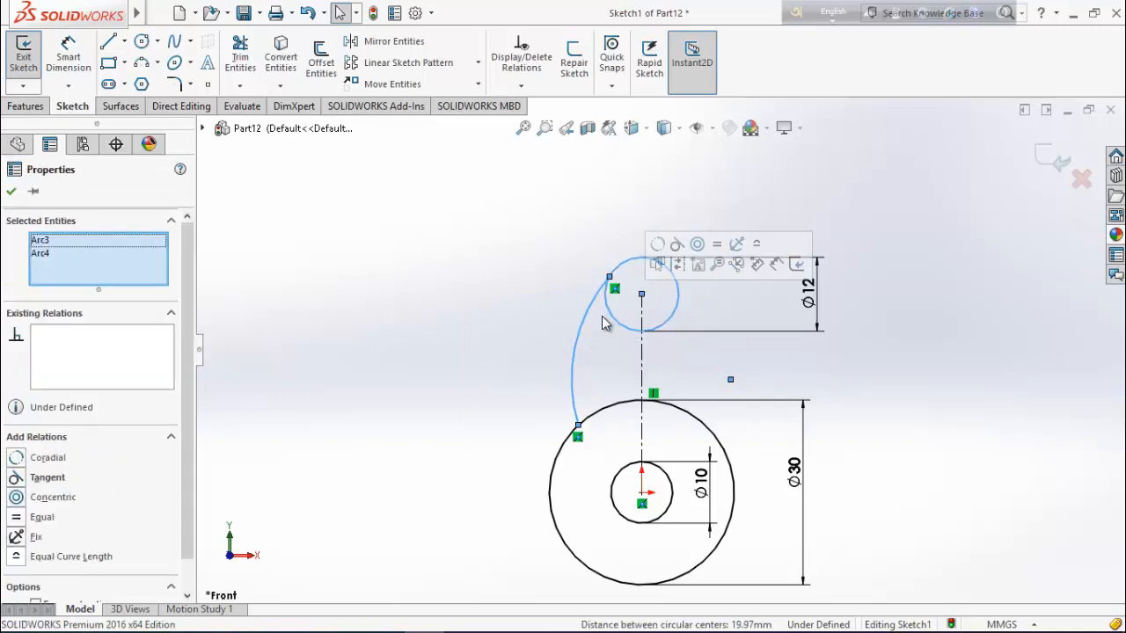
left_click(24, 478)
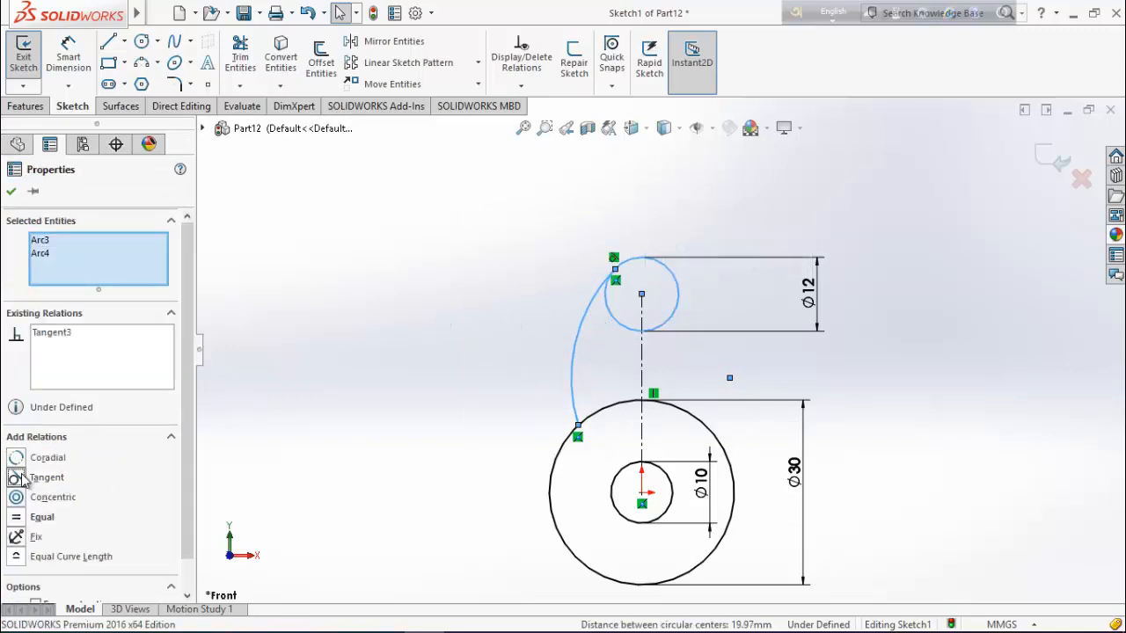
left_click(10, 191)
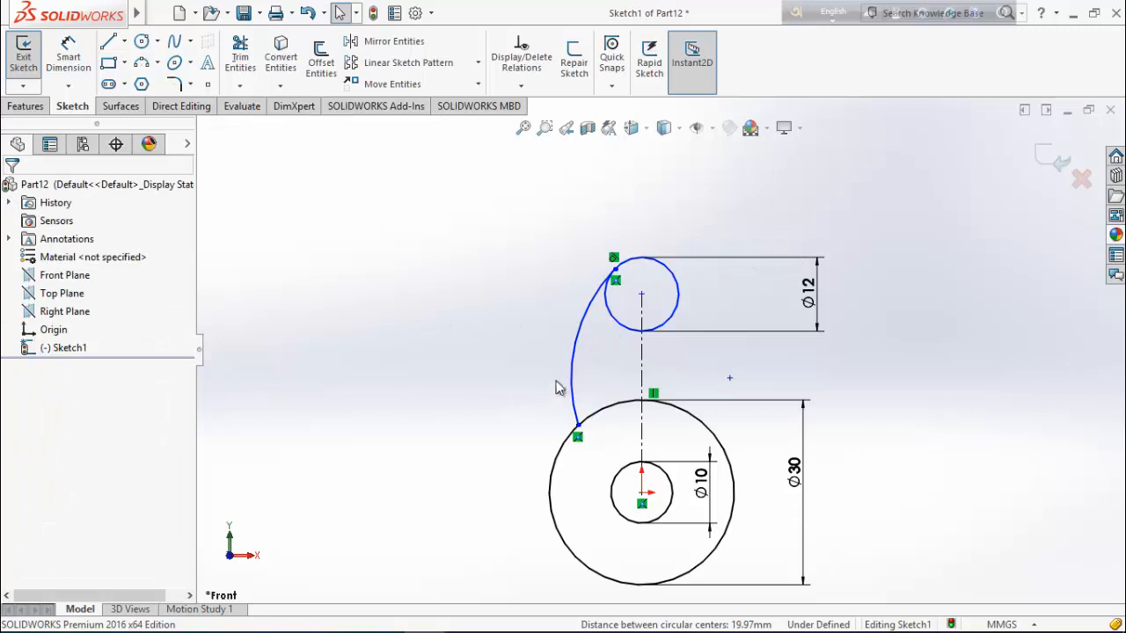
Make the arc tangent to the 30 mm circle and reshape it into a shallower curve along the left flank.
left_click(573, 393)
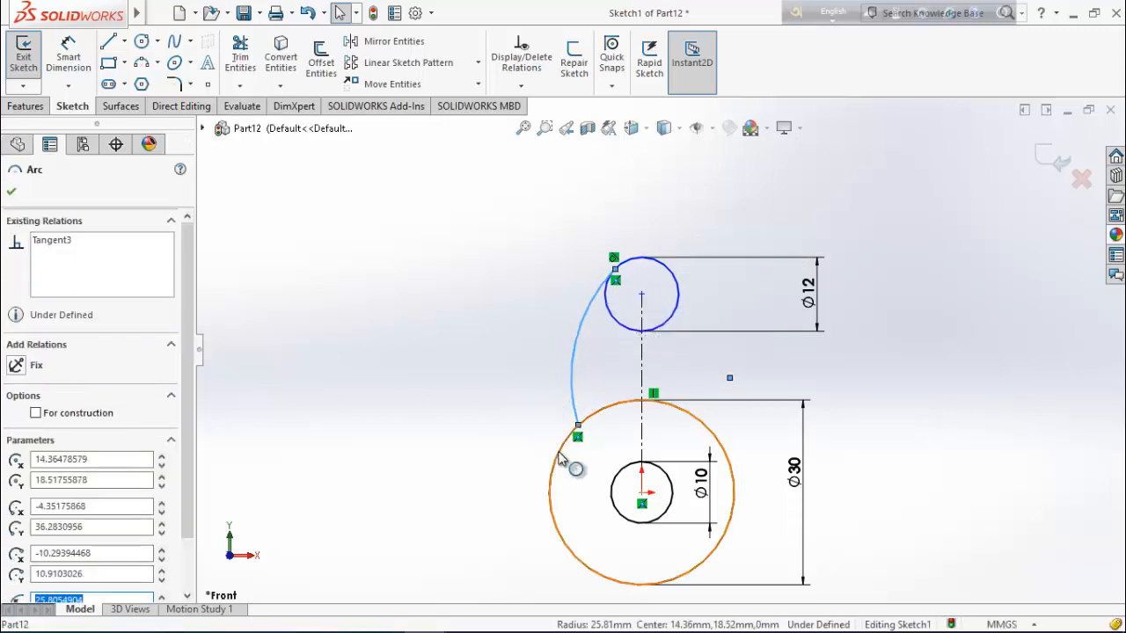
left_click(551, 457, "ctrl")
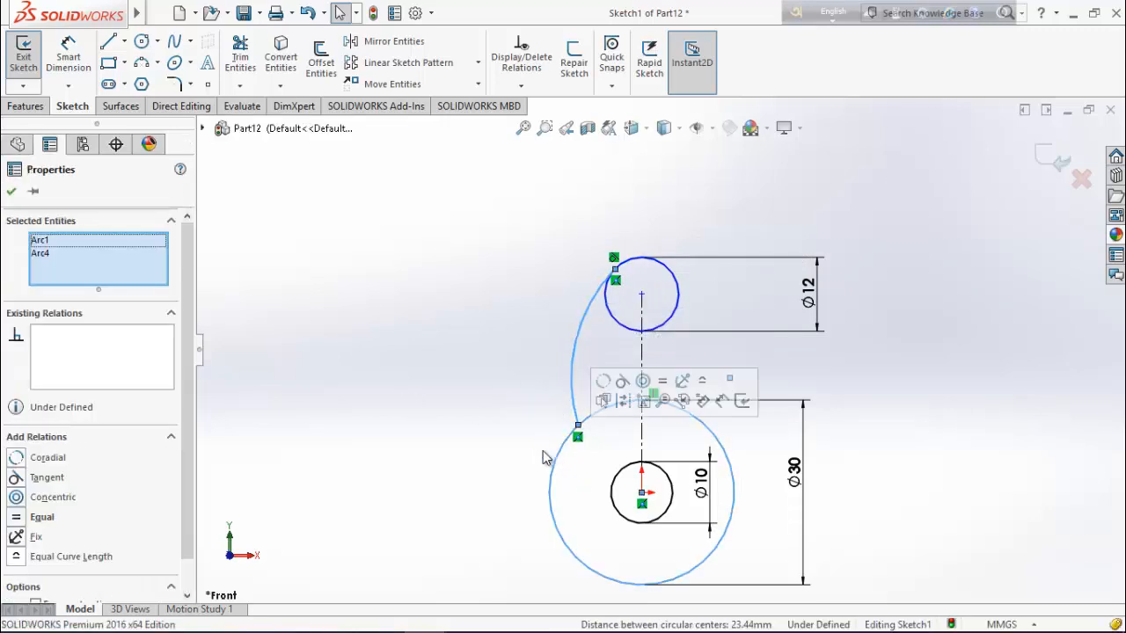
left_click(21, 478)
left_click(11, 191)
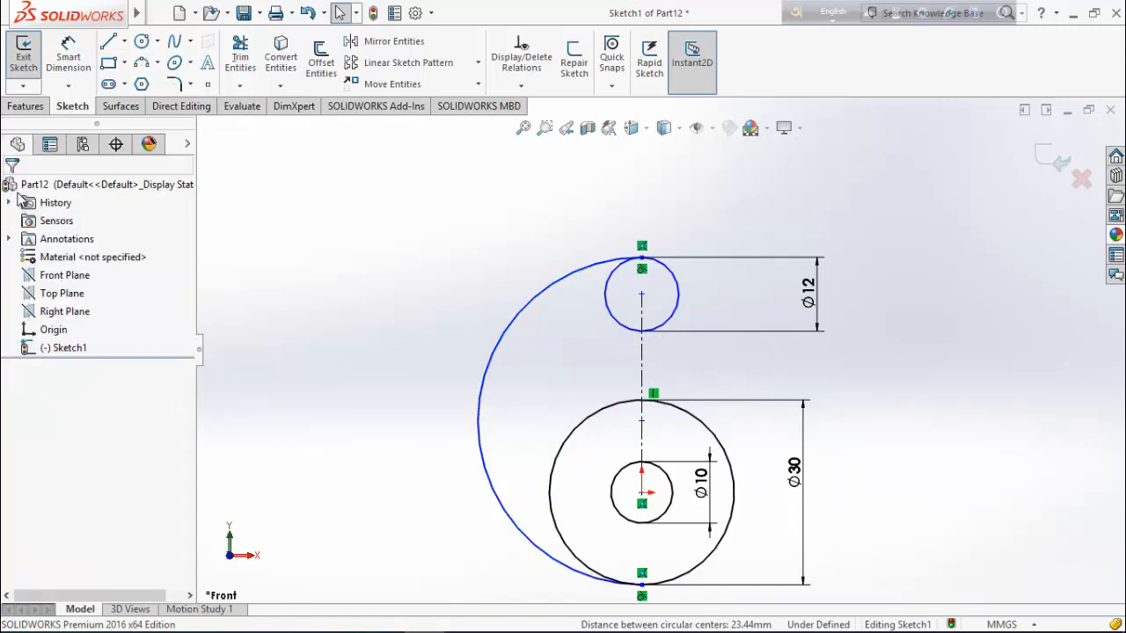
left_click_drag(482, 401, 618, 323)
left_click(12, 194)
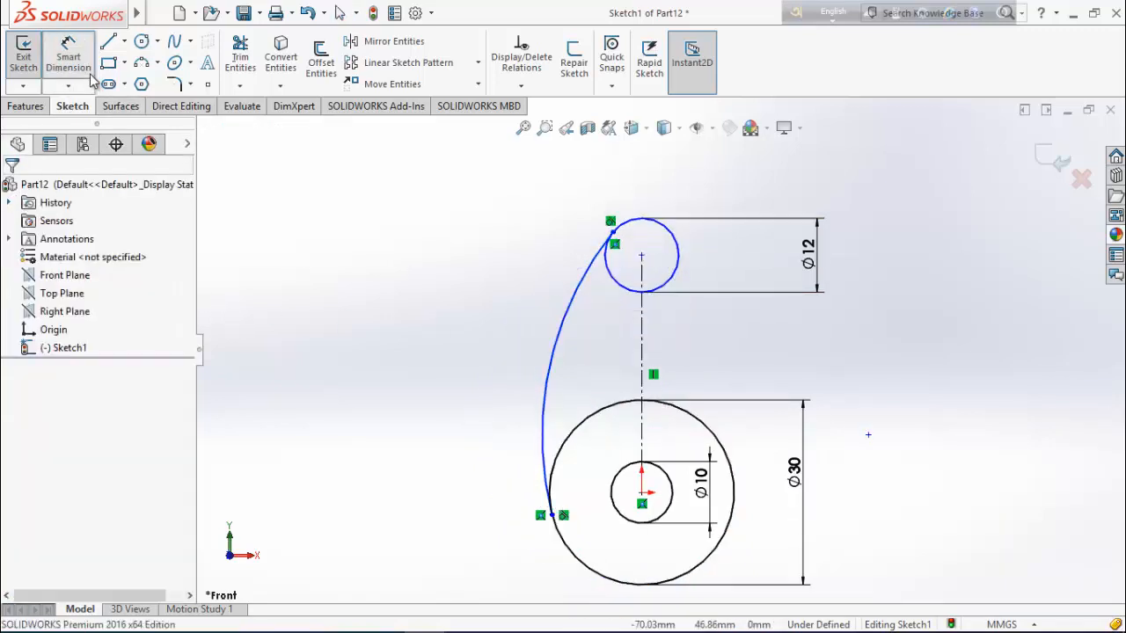
Dimension the distance between the upper circle's centre and the origin to 30 mm.
left_click(68, 54)
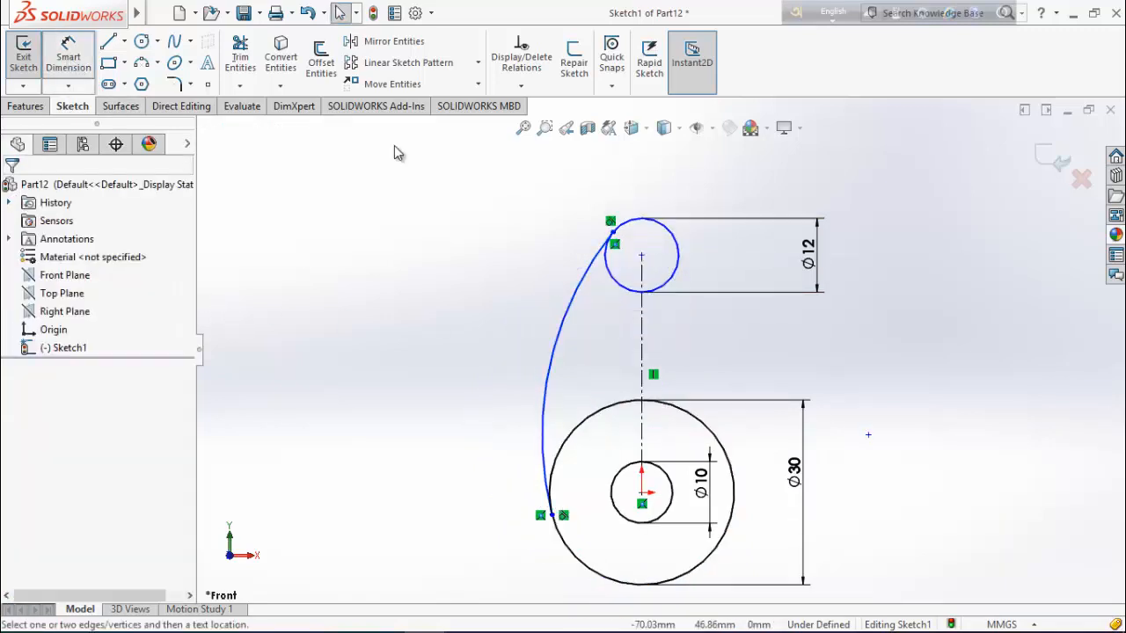
left_click(642, 256)
left_click(642, 492)
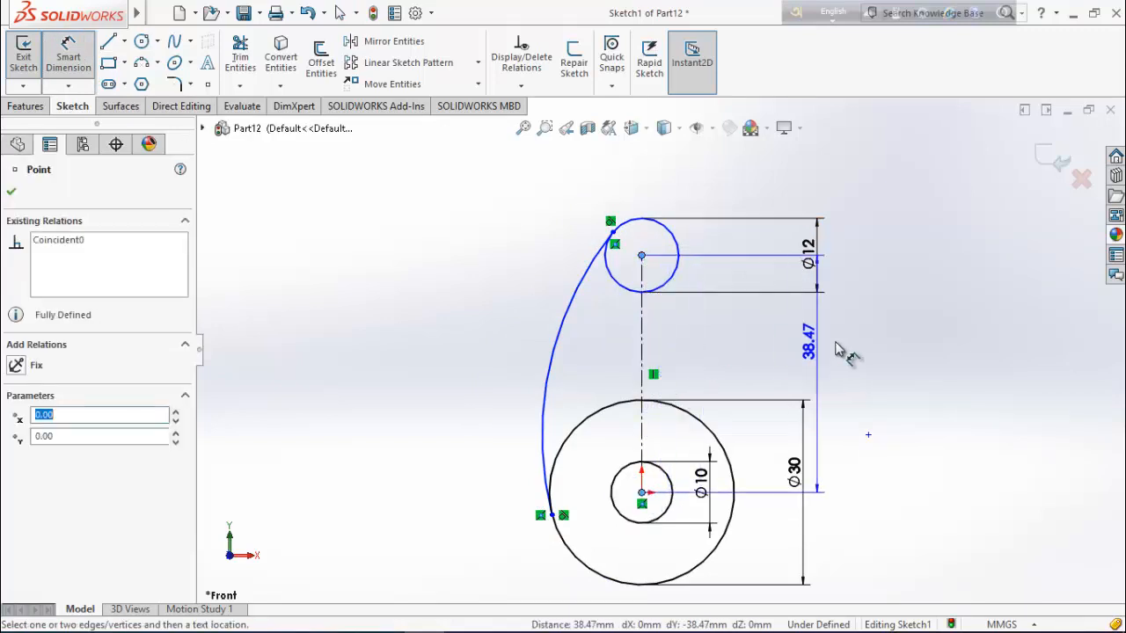
left_click(875, 347)
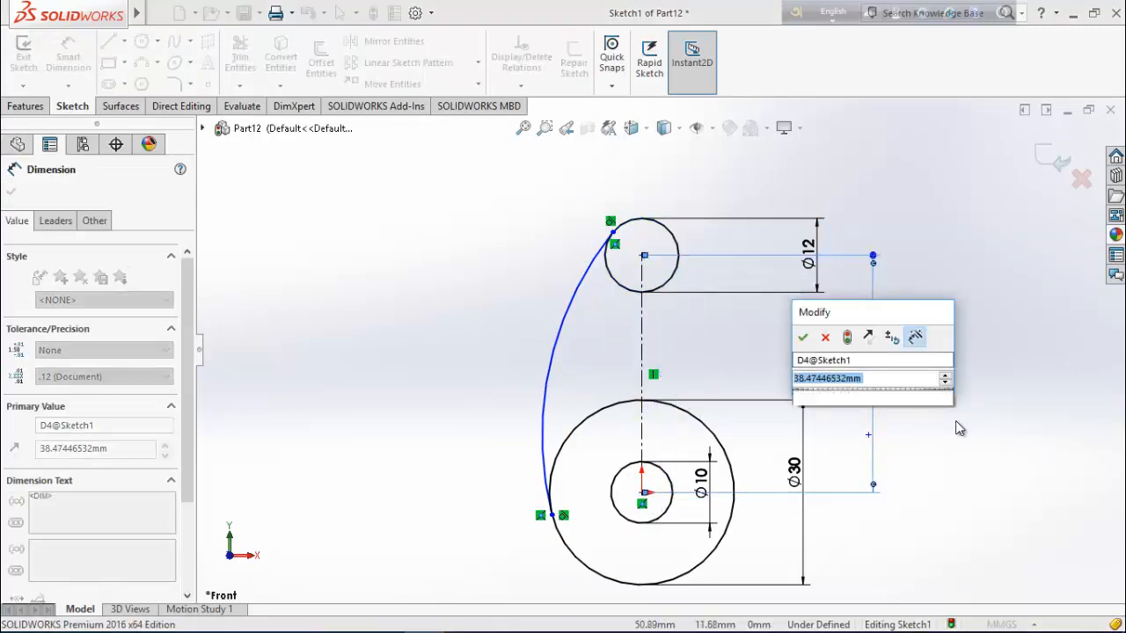
type("40")
key("Return")
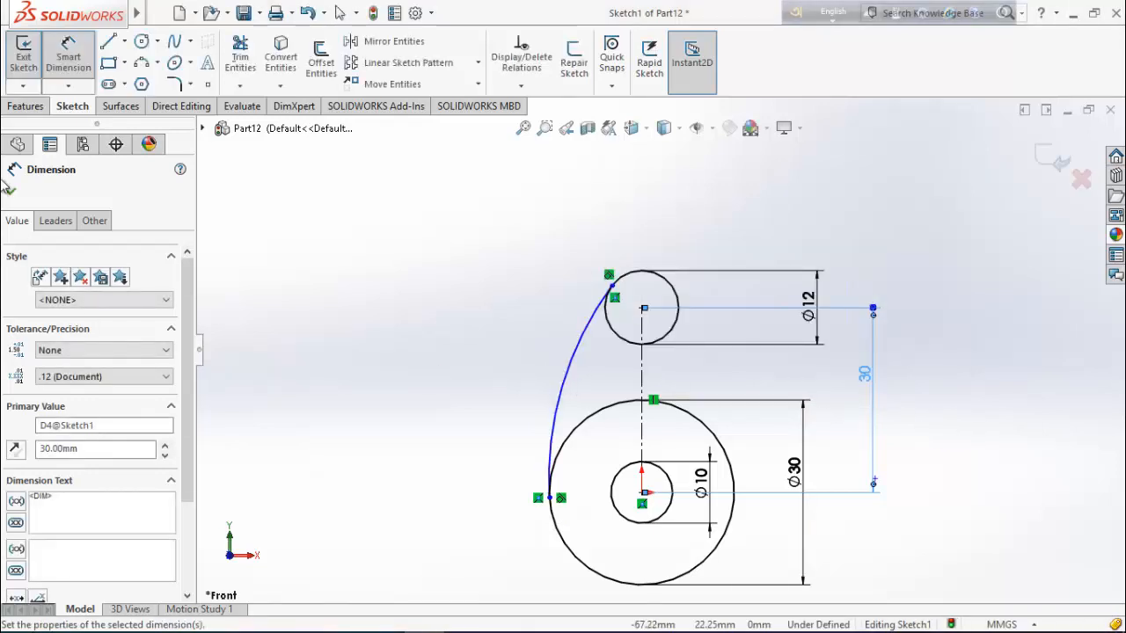
left_click(11, 193)
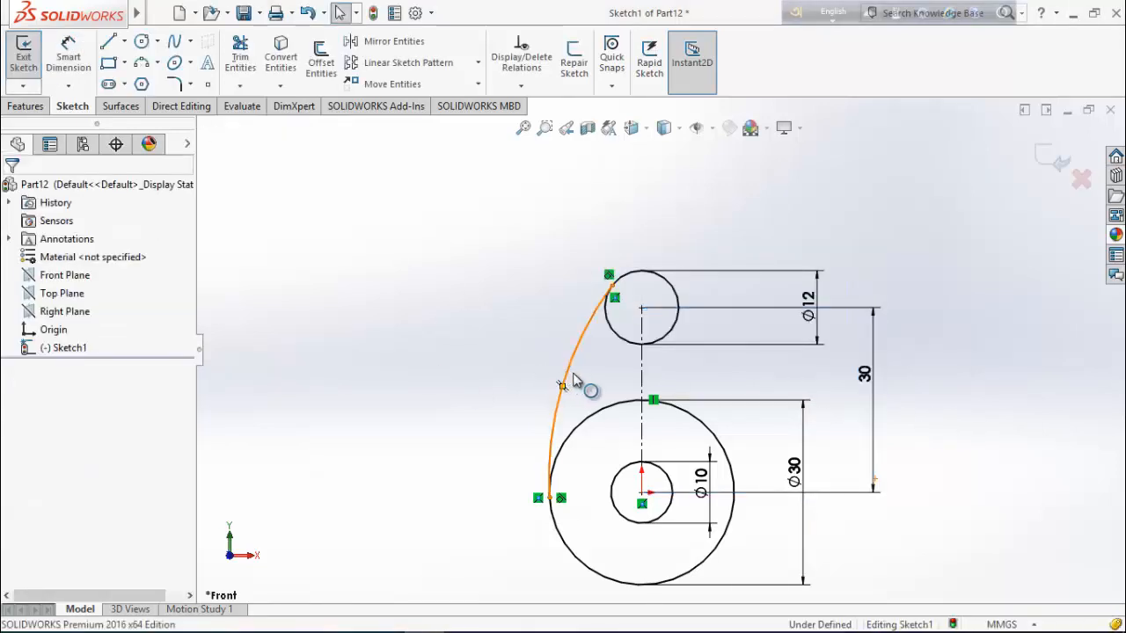
Adjust the flank arc to a radius of about 46 mm and mirror a copy about the vertical centerline.
mouse_move(578, 382)
left_mouse_down()
mouse_move(590, 364)
mouse_move(569, 364)
left_mouse_up()
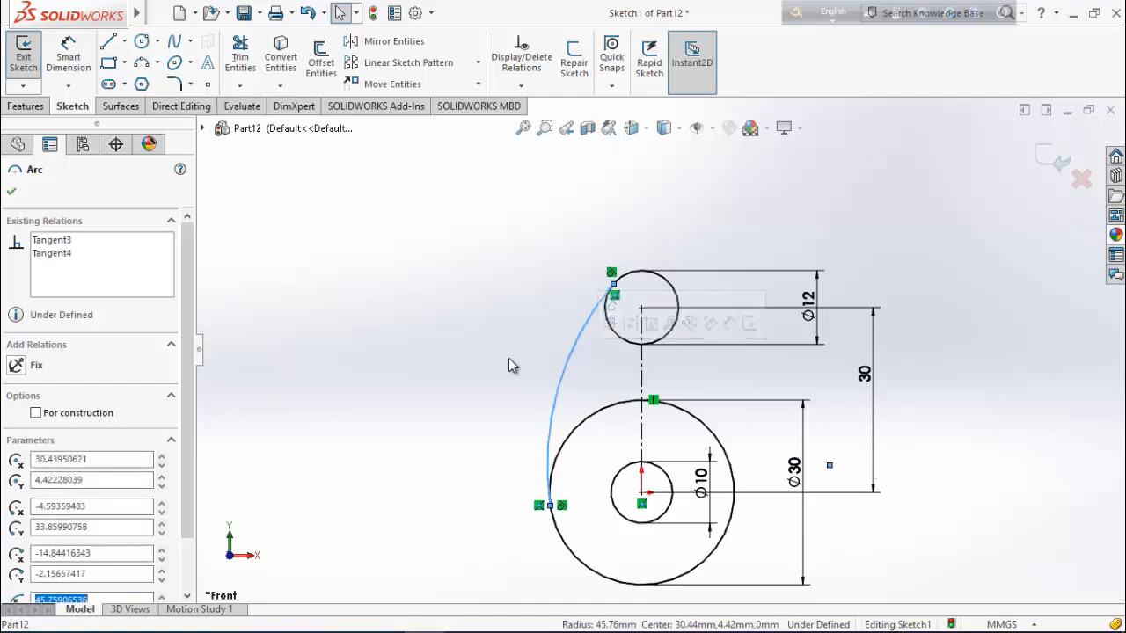
left_click(10, 195)
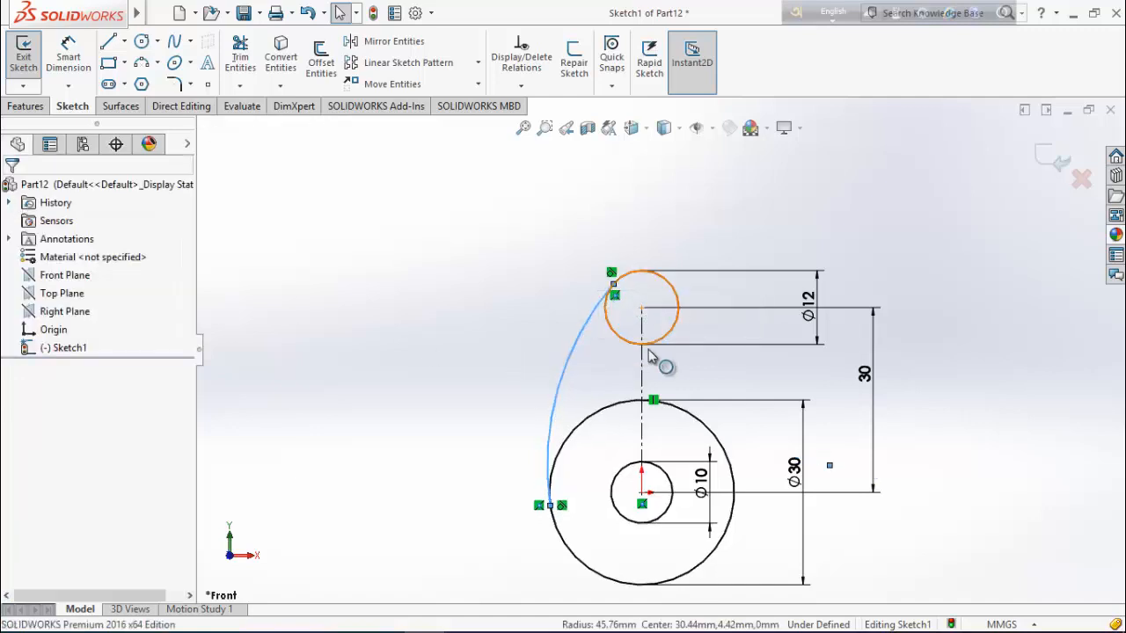
left_click(401, 44)
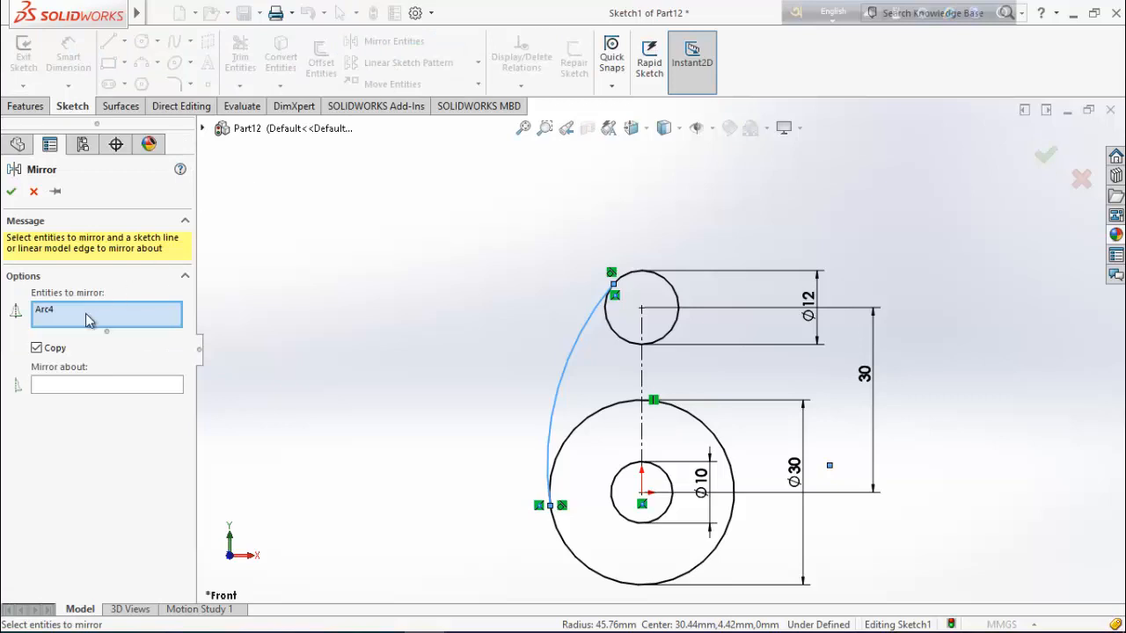
left_click(53, 391)
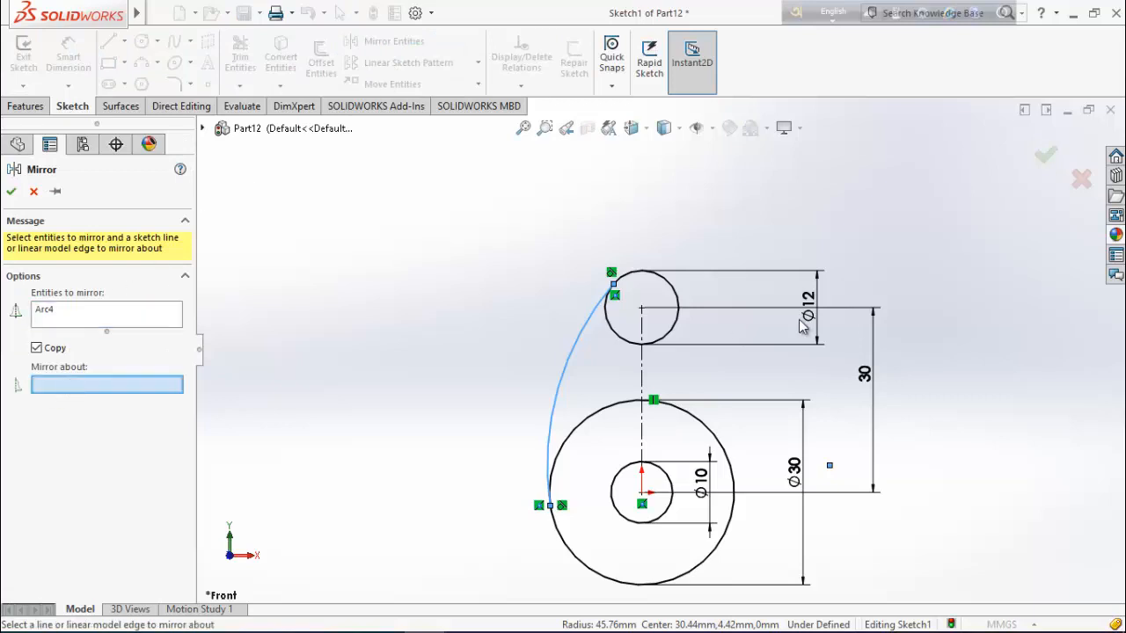
left_click(643, 378)
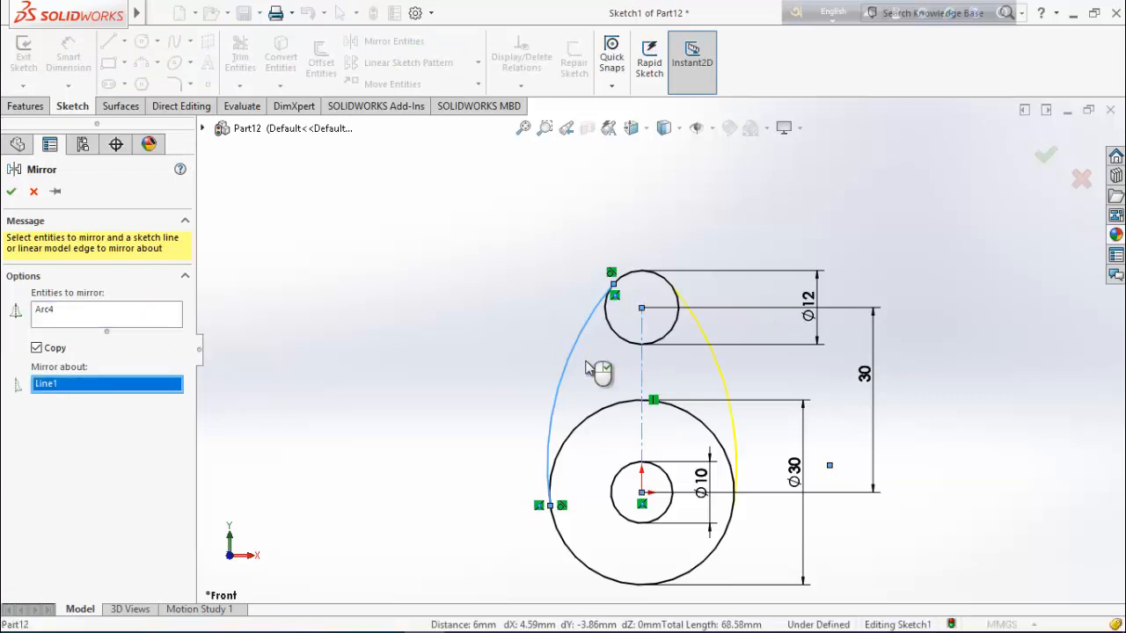
left_click(11, 192)
Trim the inner portions of the 12 mm and 30 mm circles to leave a closed egg-shaped cam outline.
left_click(241, 57)
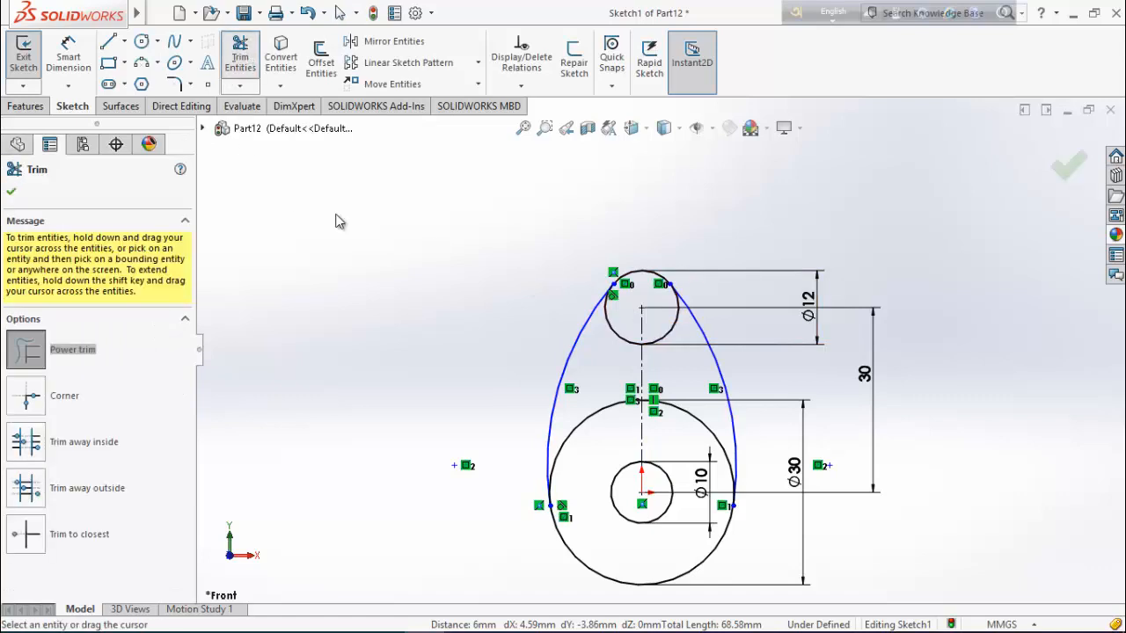
mouse_move(627, 354)
left_mouse_down()
mouse_move(640, 332)
mouse_move(662, 334)
mouse_move(666, 412)
mouse_move(590, 377)
mouse_move(593, 433)
left_mouse_up()
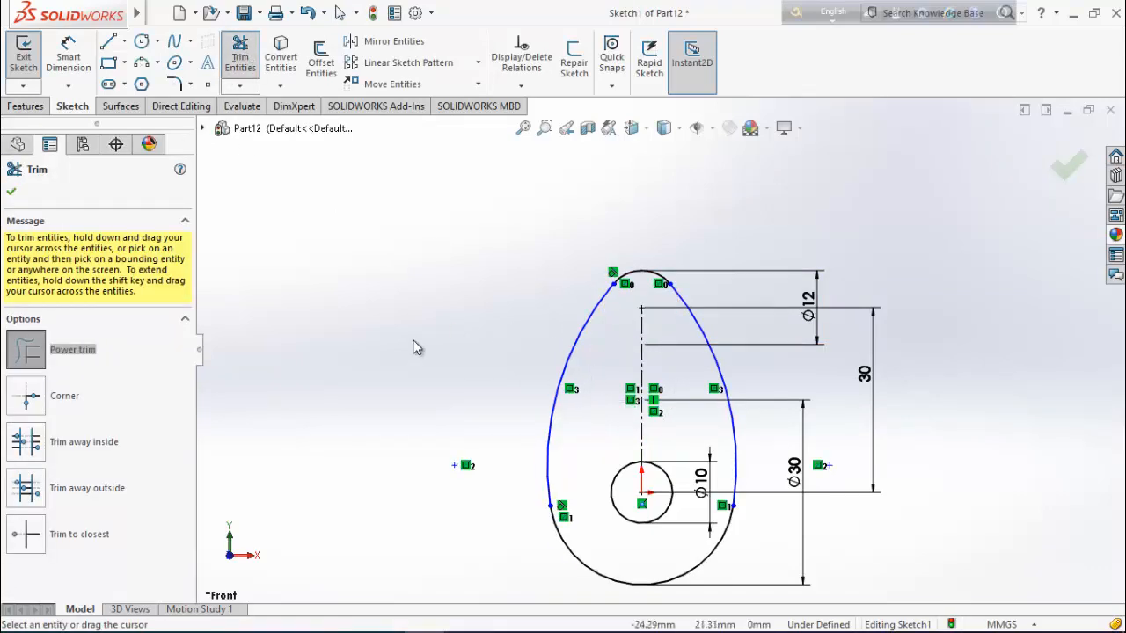
left_click(12, 192)
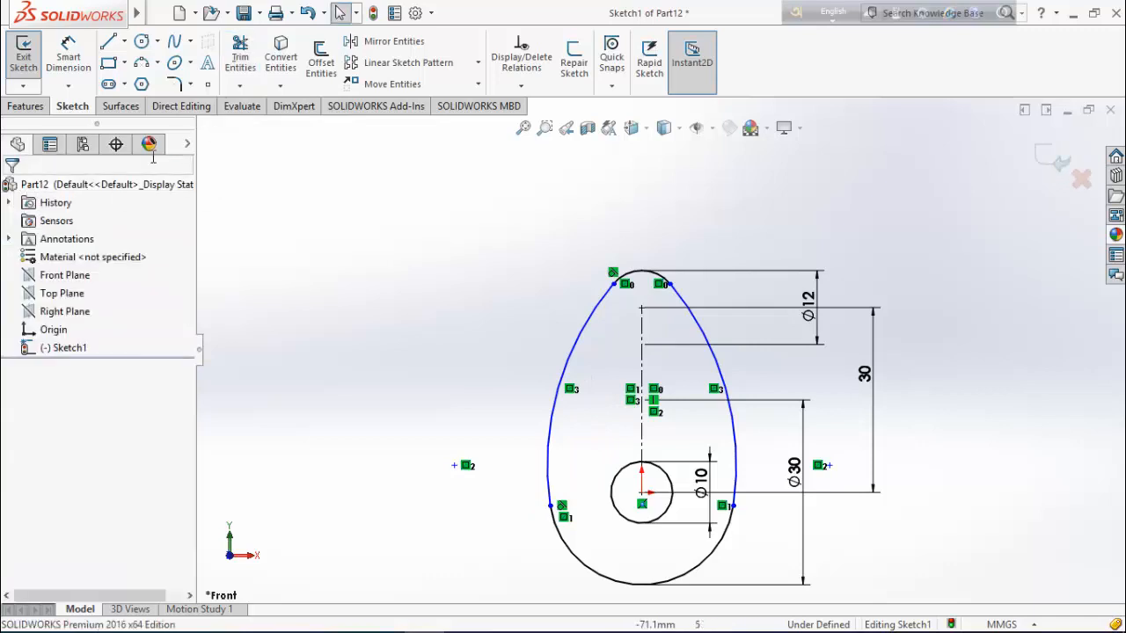
Extrude the cam profile 12 mm with the Mid Plane end condition.
left_click(29, 106)
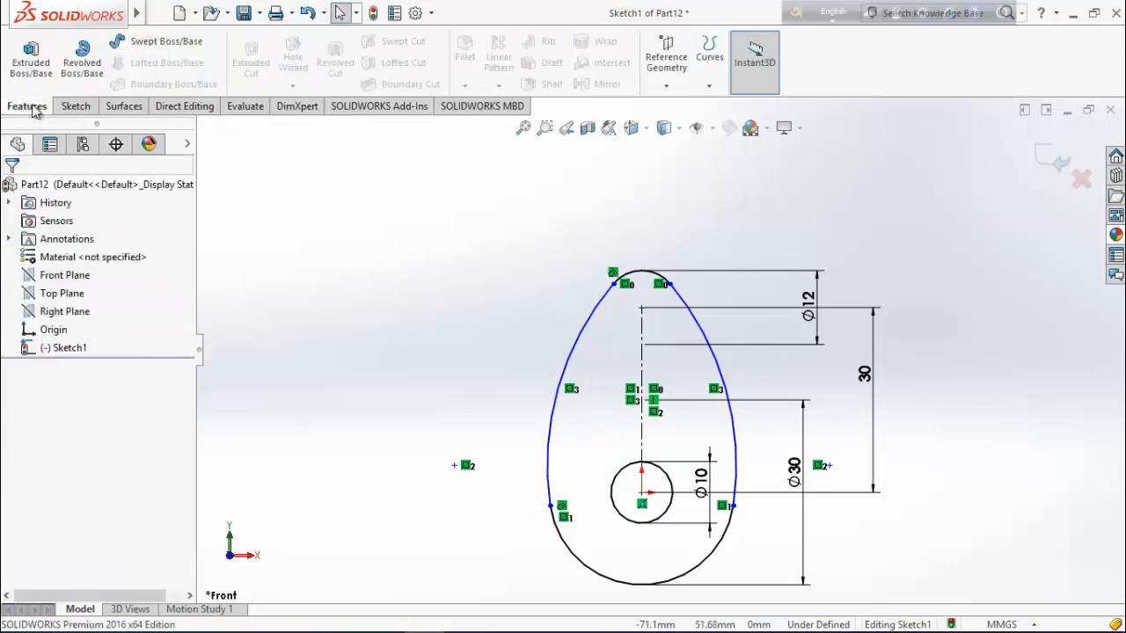
left_click(31, 57)
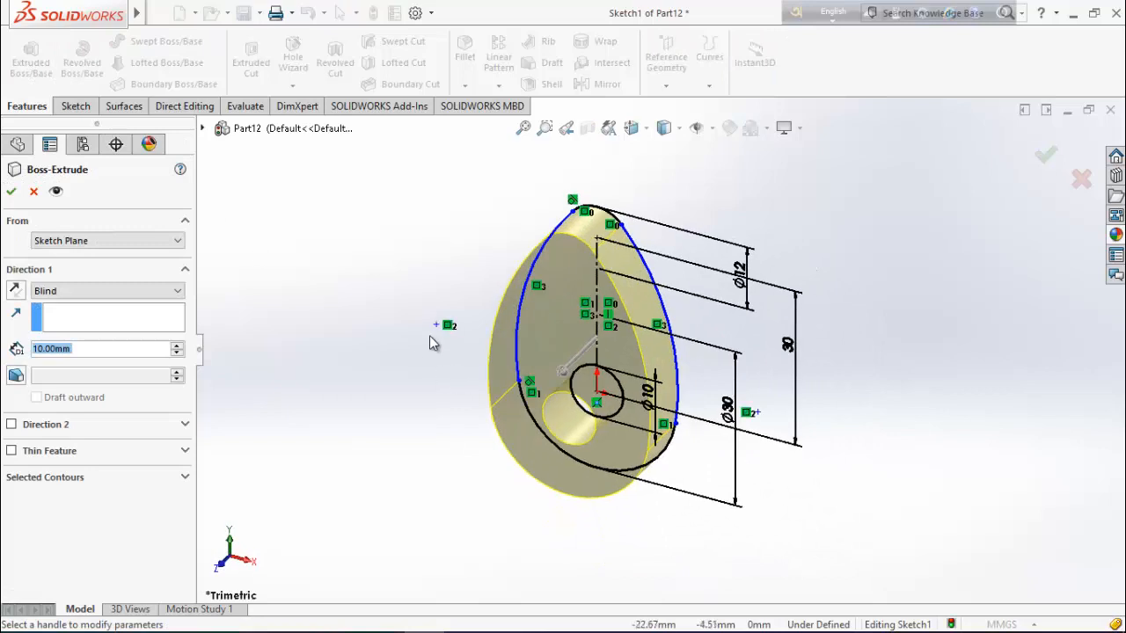
middle_click_drag(429, 335, 355, 368)
left_click(97, 290)
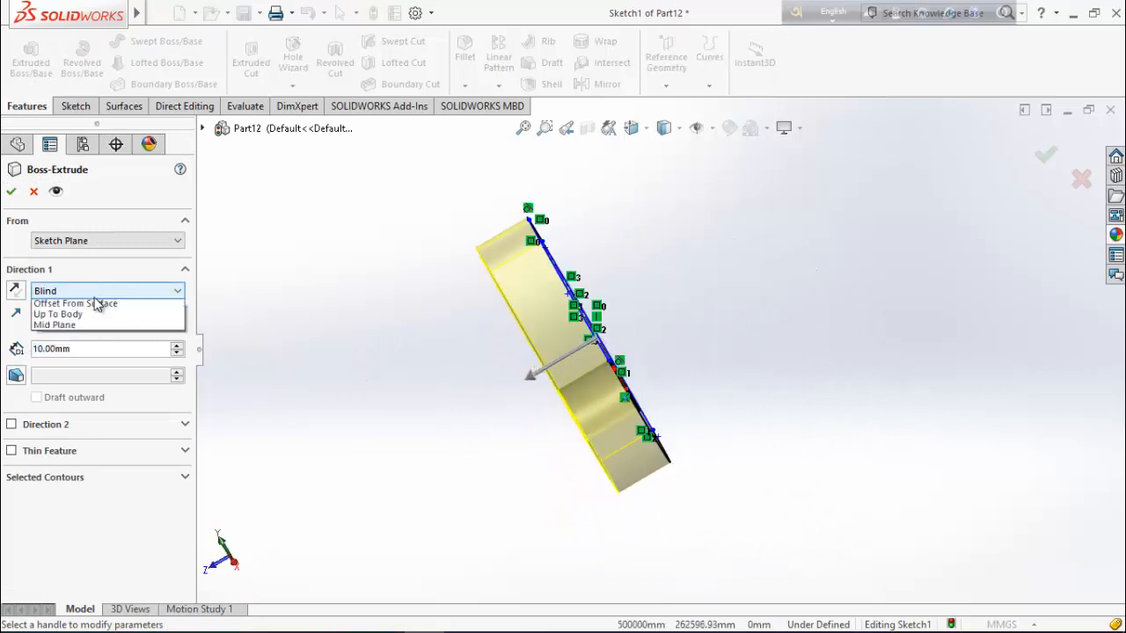
left_click(49, 358)
middle_click_drag(425, 357, 456, 366)
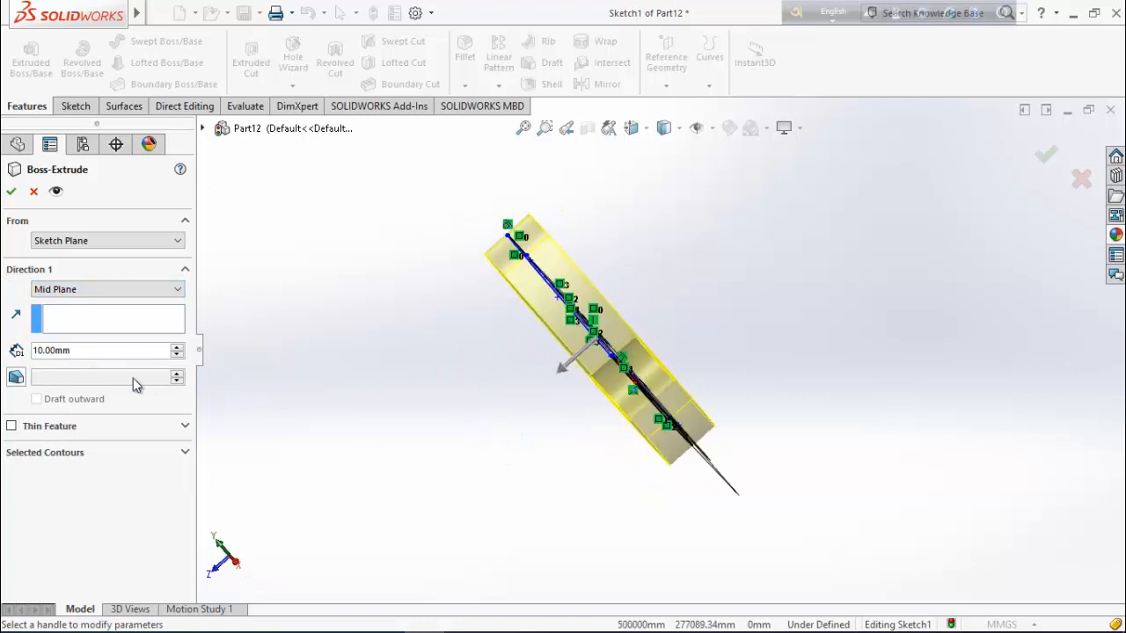
type("12")
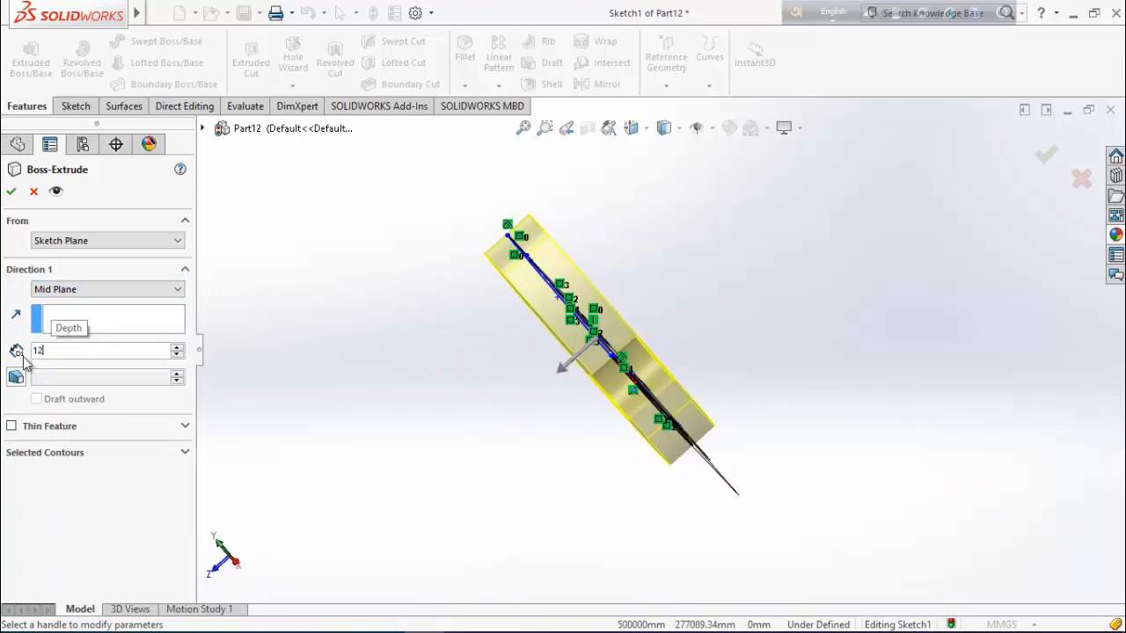
key("Return")
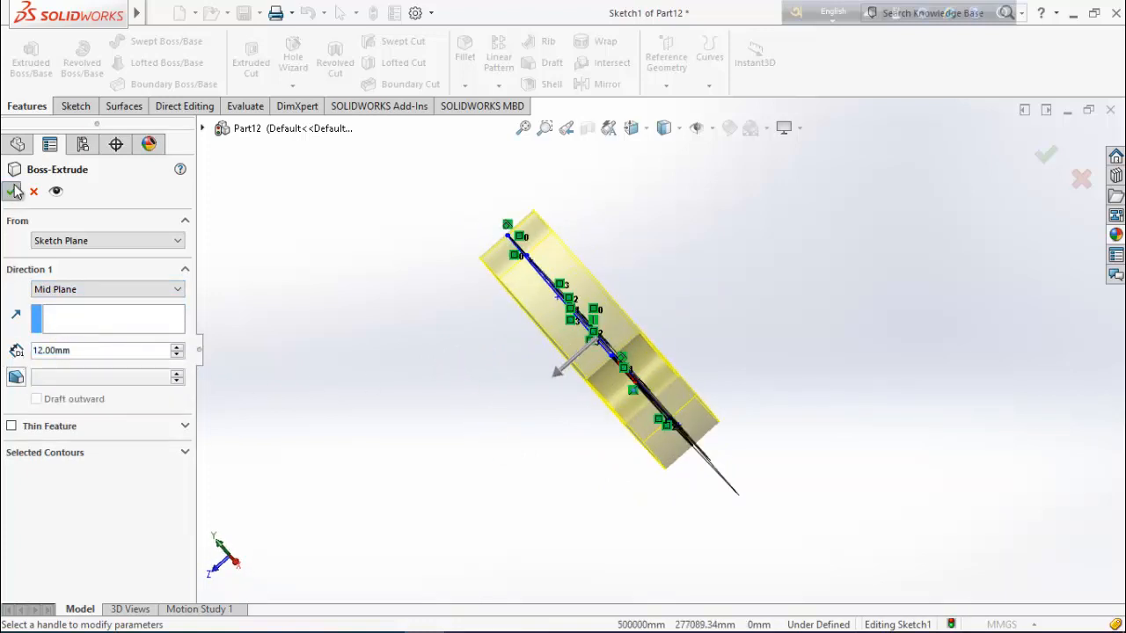
left_click(10, 191)
middle_click_drag(595, 390, 930, 324)
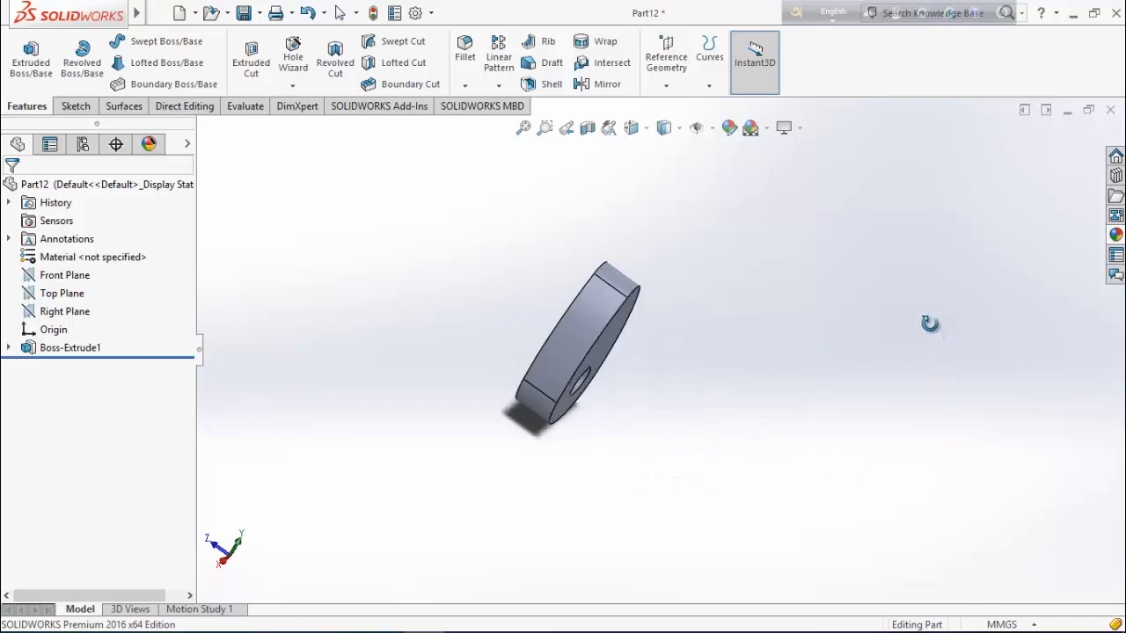
Colour the whole cam part magenta, after trying green, blue and light pink swatches.
left_click(730, 127)
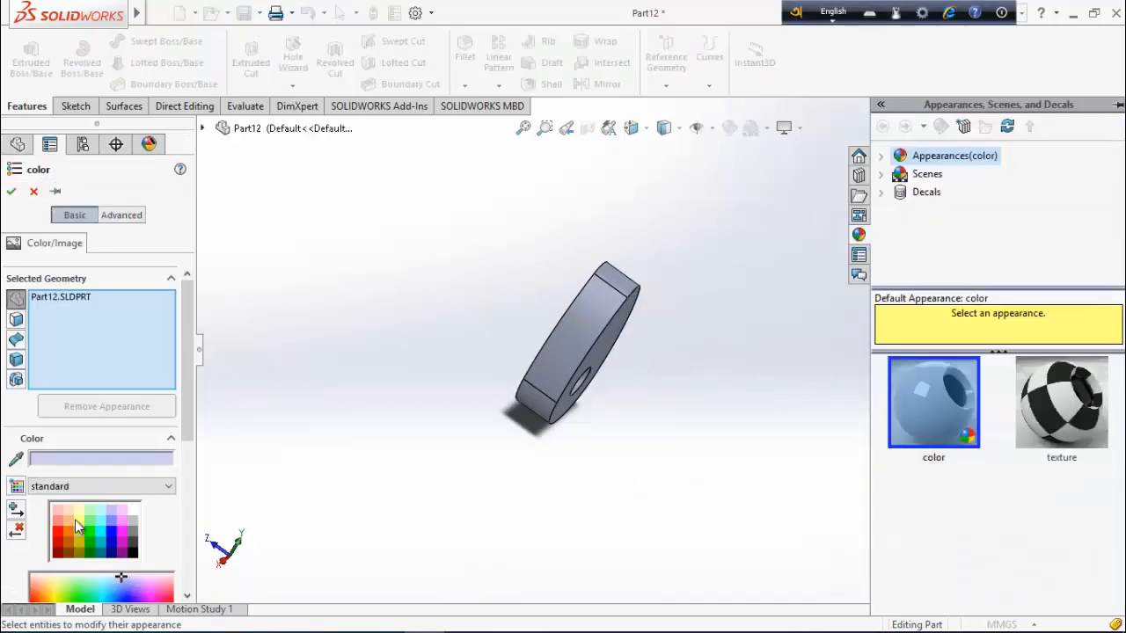
left_click(100, 540)
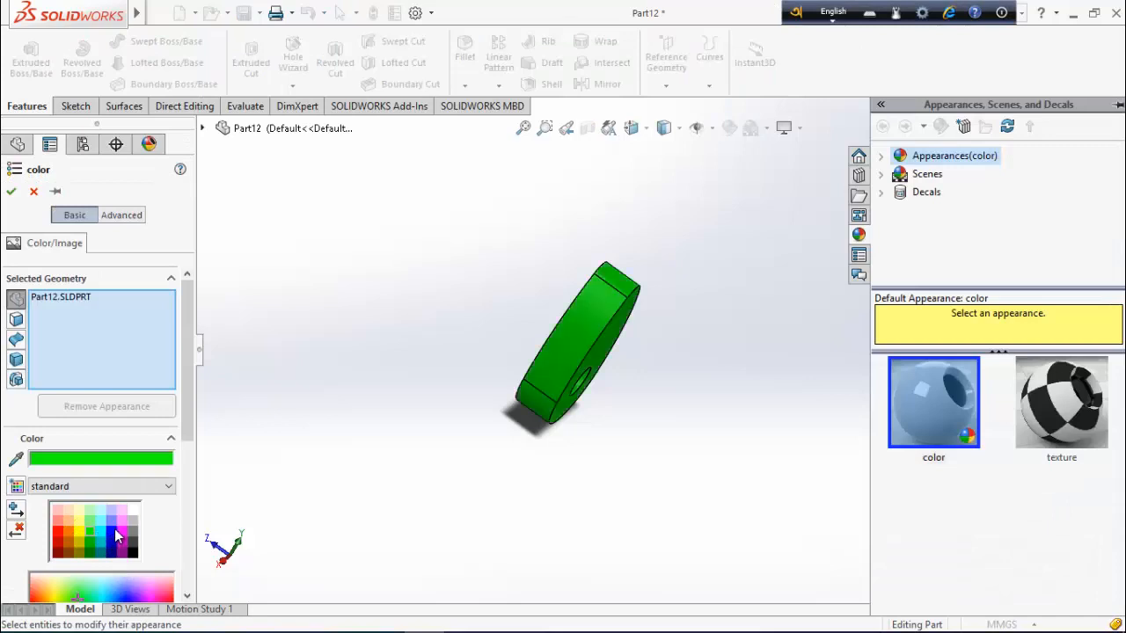
left_click(112, 533)
left_click(122, 537)
left_click(122, 521)
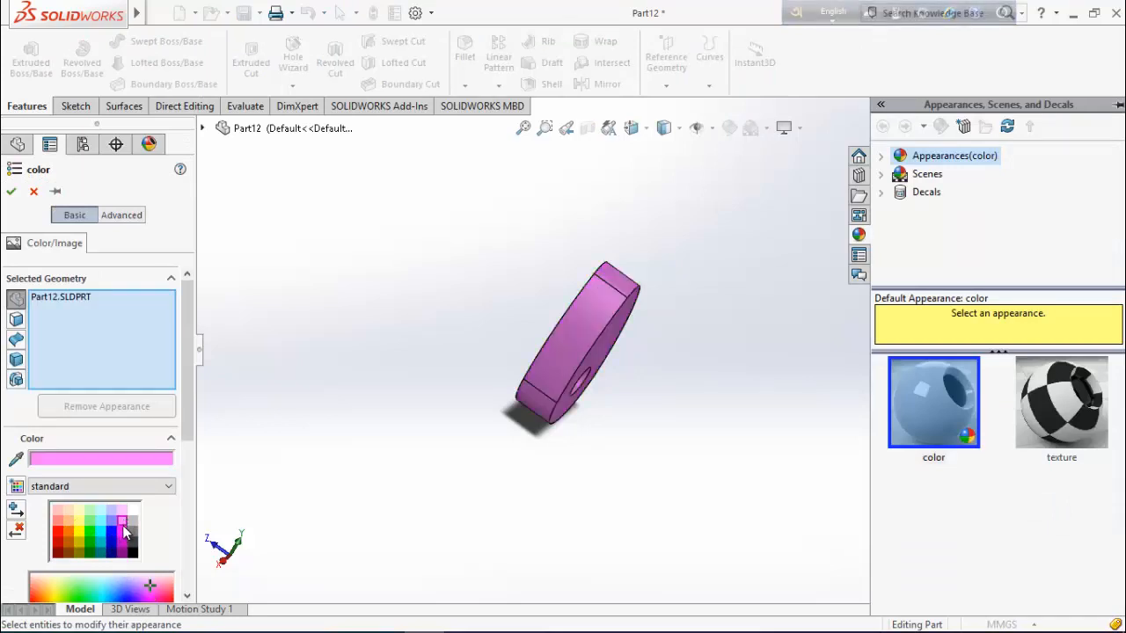
left_click(122, 535)
middle_click_drag(377, 455, 691, 297)
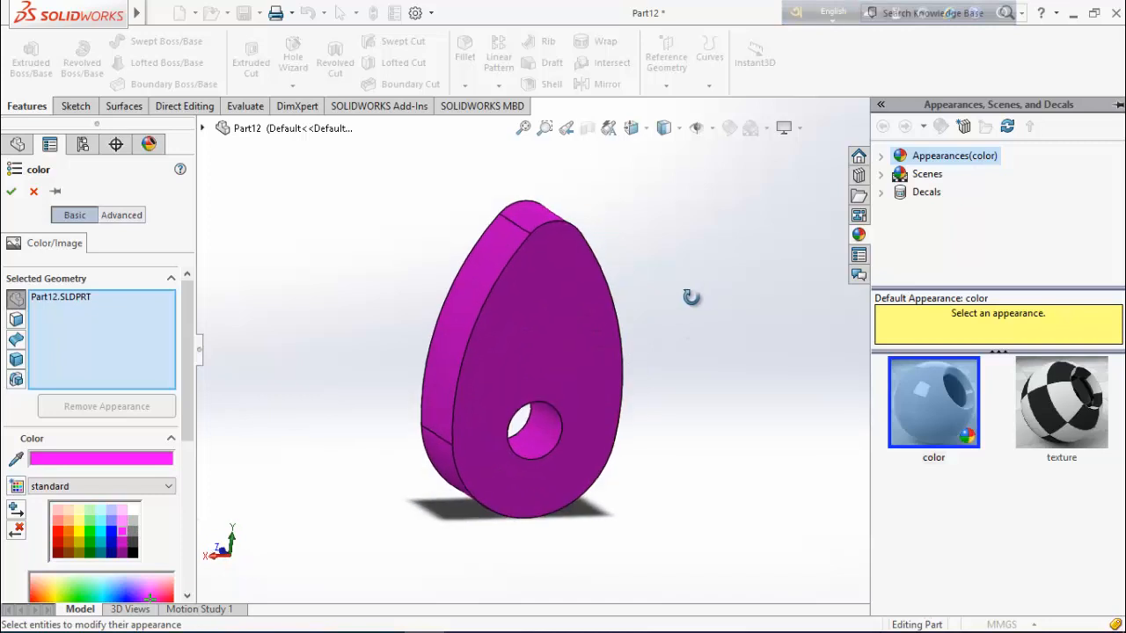
left_click(10, 193)
Save the cam part as "Came Body & Lube" in the Cam & Follower folder.
left_click(260, 12)
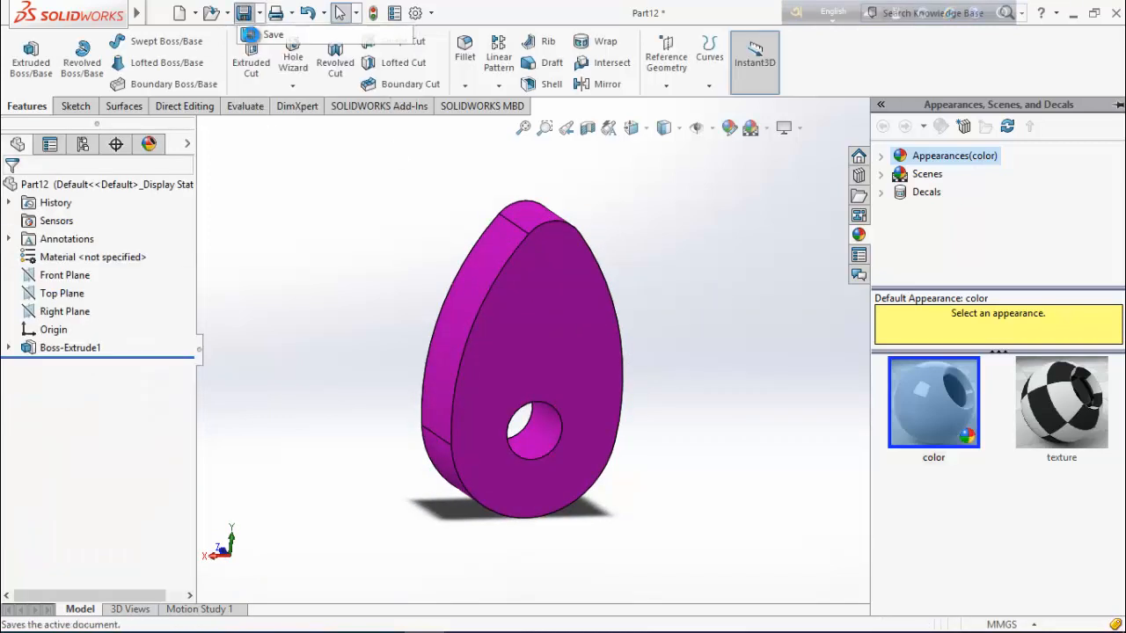
left_click(266, 33)
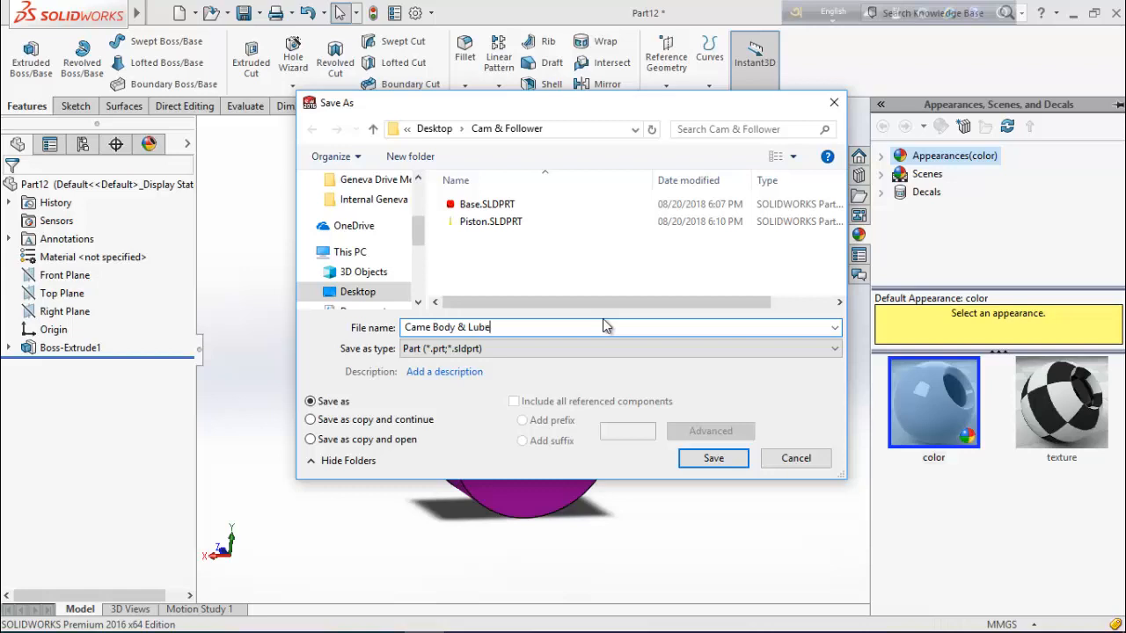
key("Return")
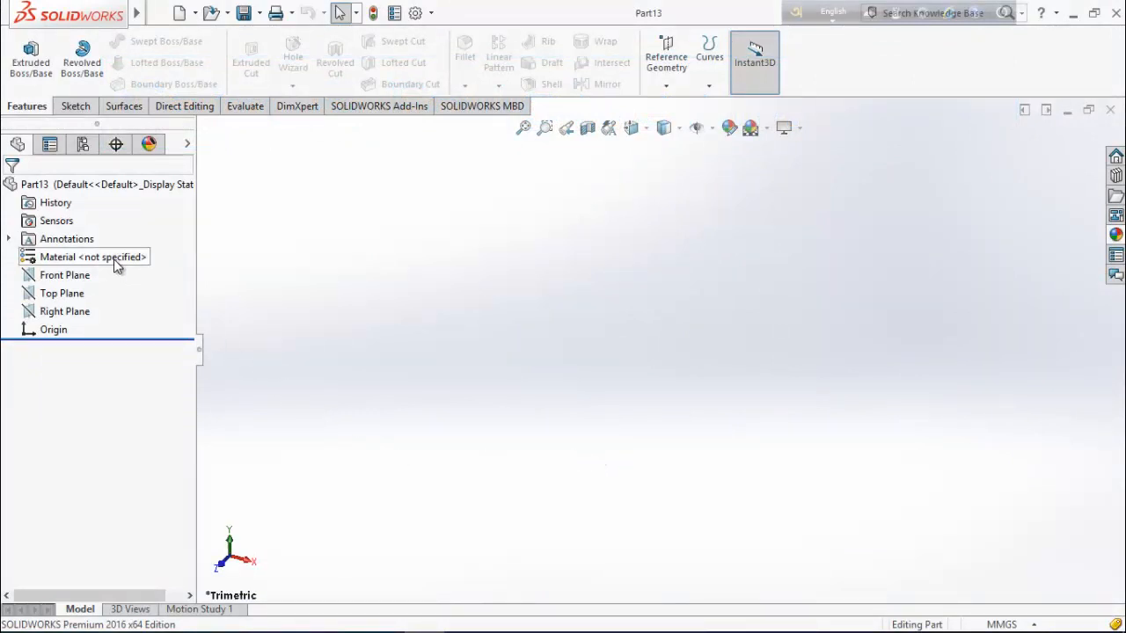
Sketch a circle about 79 mm in diameter centred on the origin on the Front Plane.
right_click(75, 278)
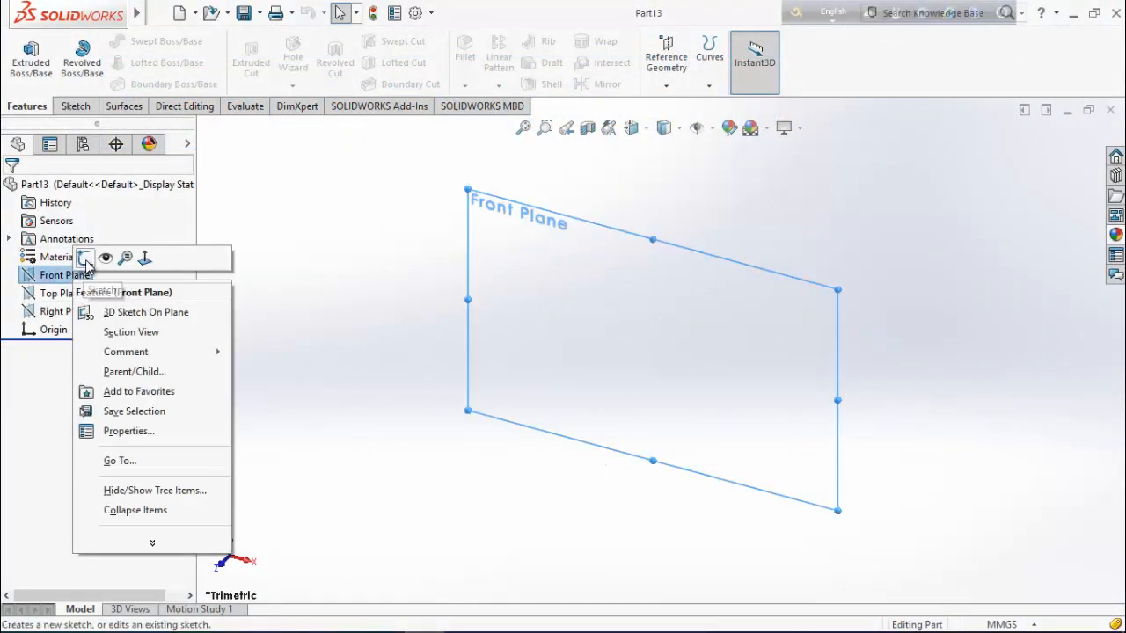
left_click(85, 257)
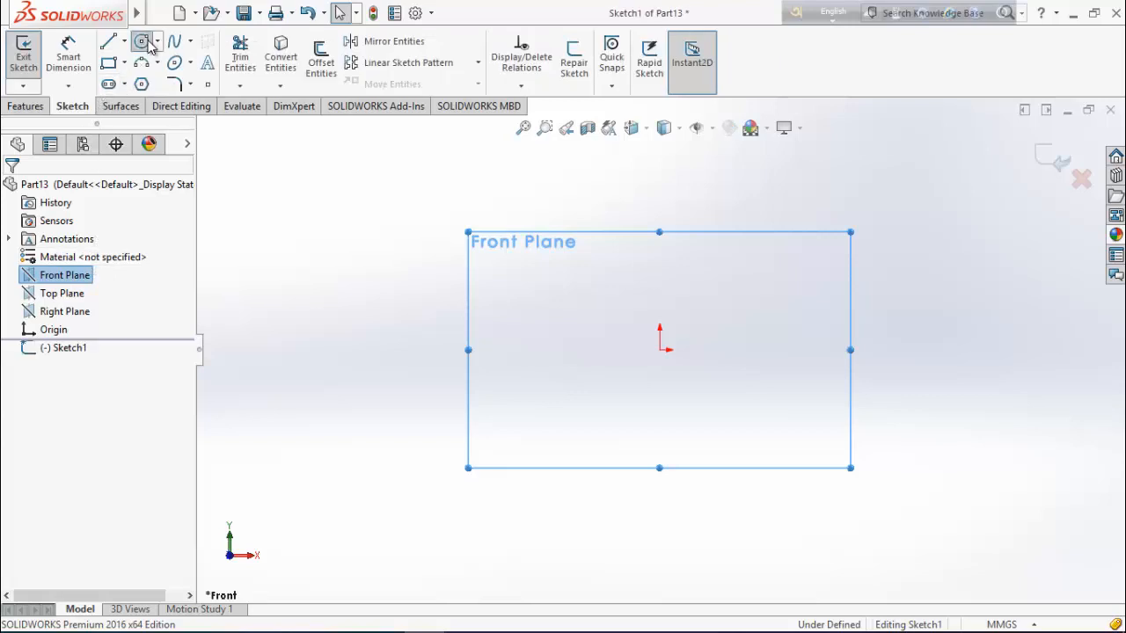
left_click(142, 41)
left_click(660, 350)
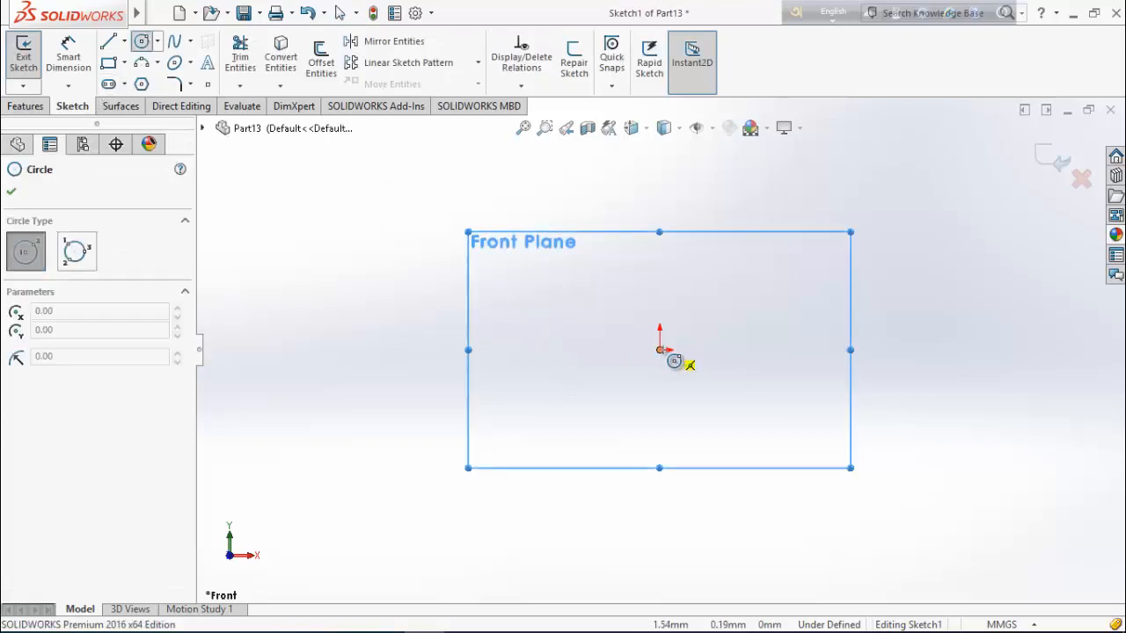
left_click(584, 388)
key("Escape")
Dimension the circle's diameter to 10 mm.
left_click(68, 58)
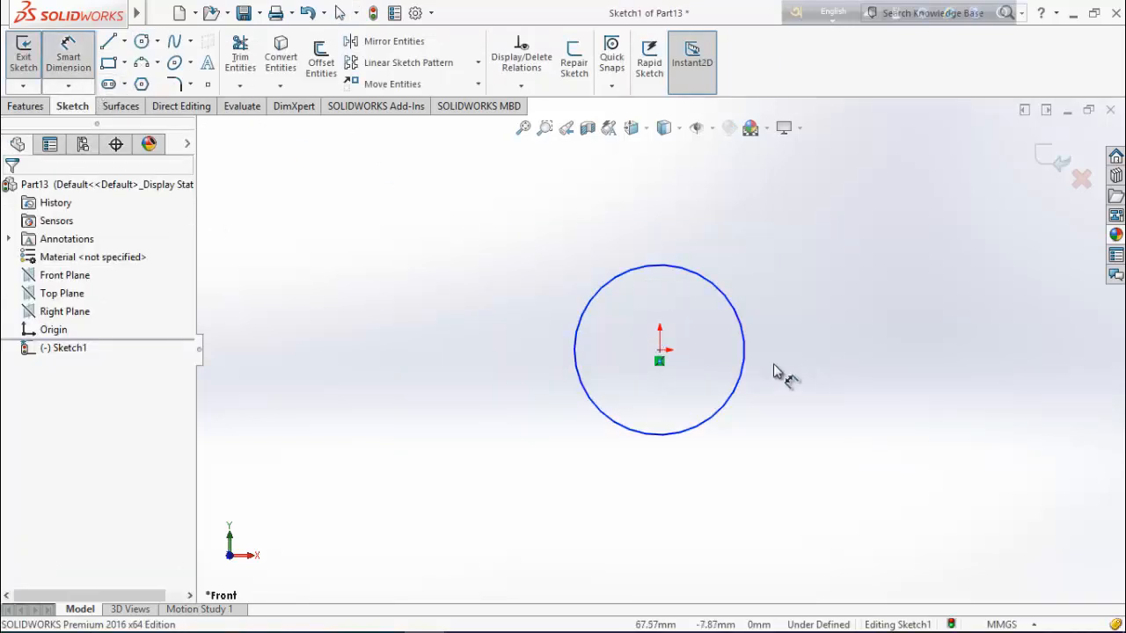
left_click(745, 364)
left_click(866, 364)
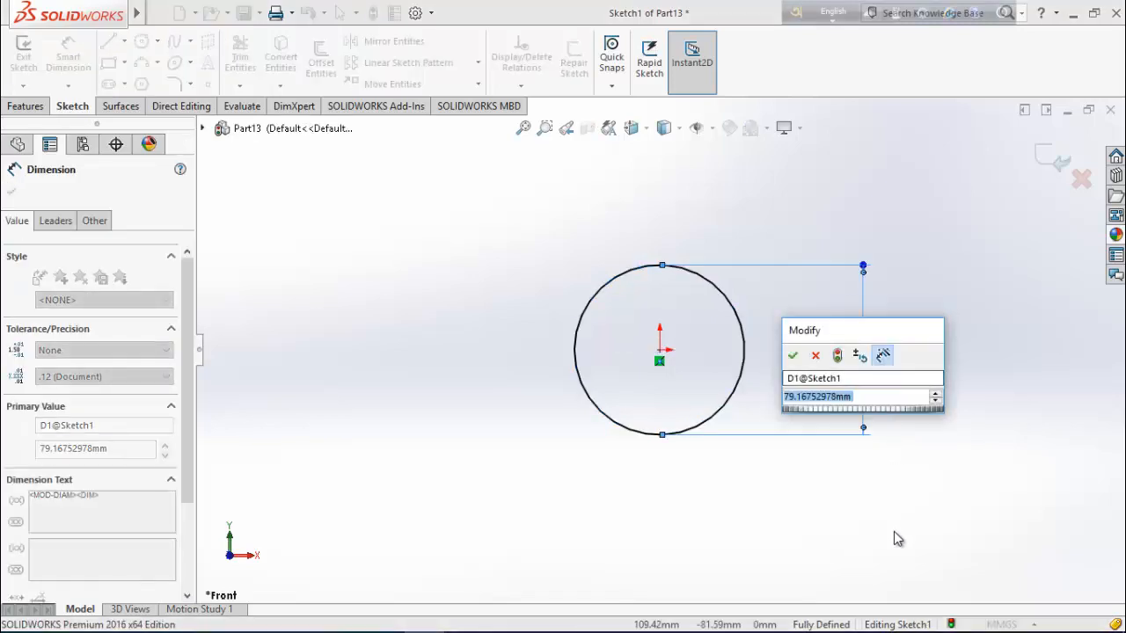
type("1")
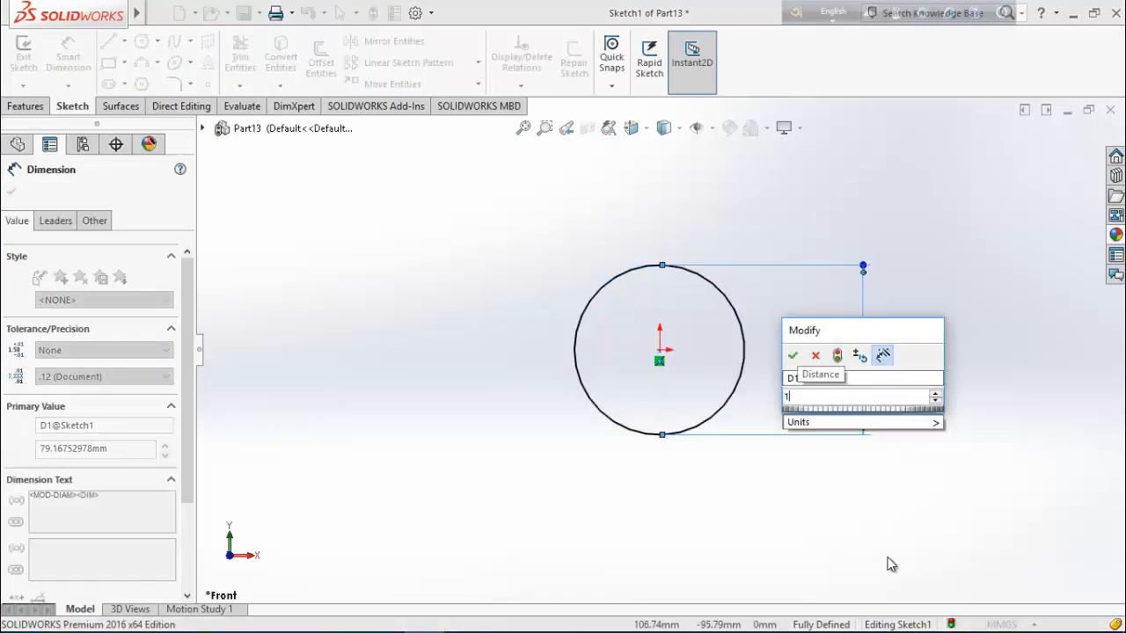
type("0")
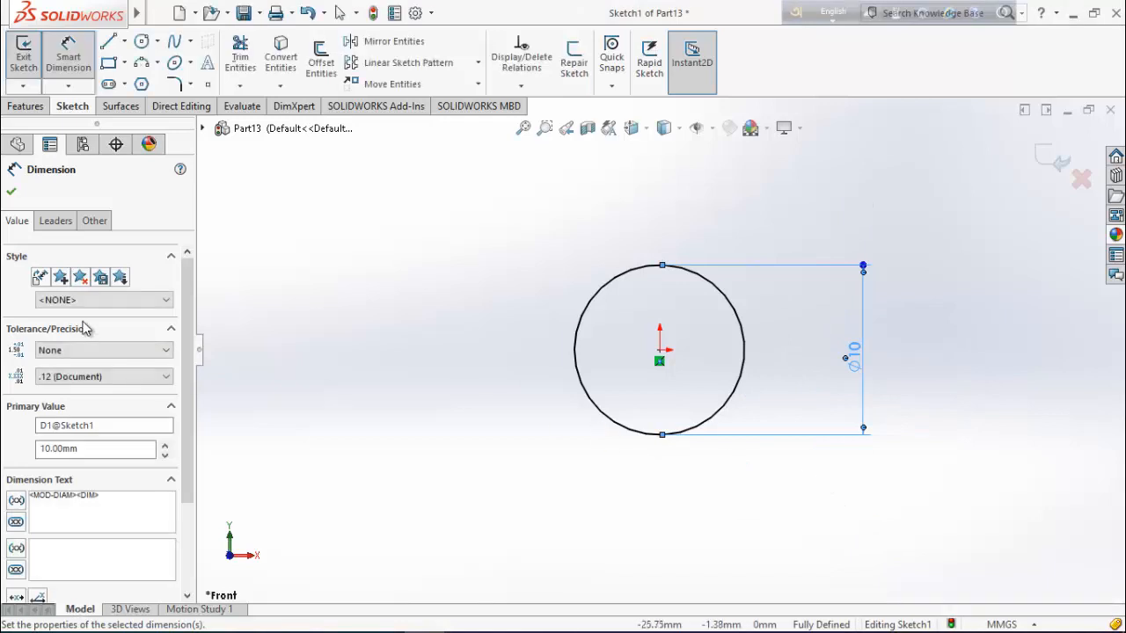
left_click(11, 191)
Extrude the circle 30 mm with the Mid Plane end condition to form the shaft.
left_click(26, 106)
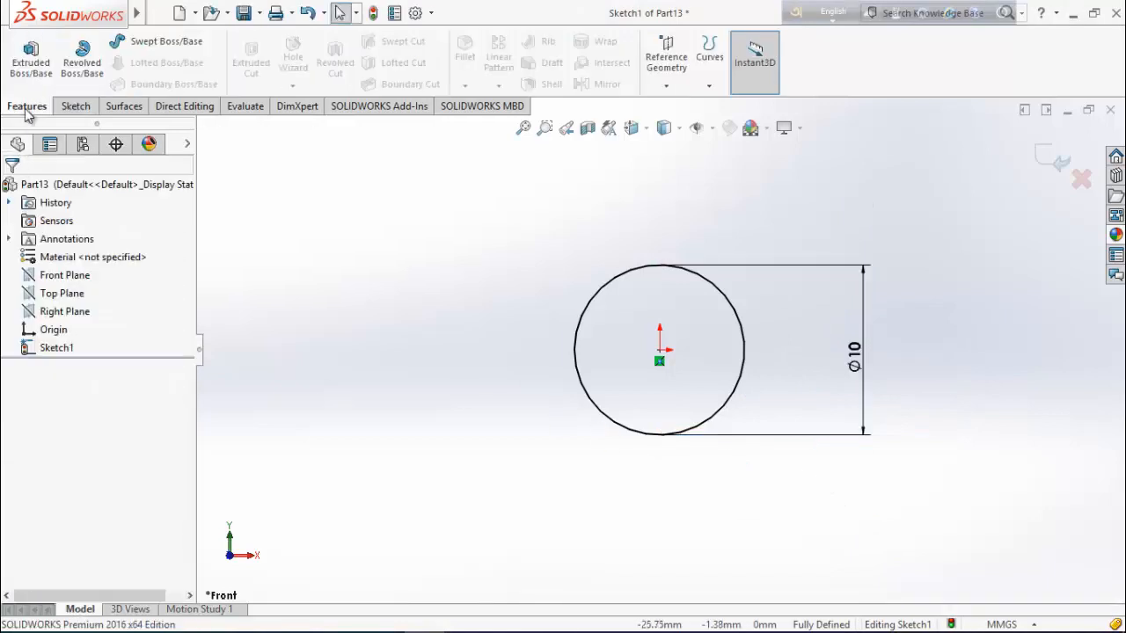
left_click(31, 59)
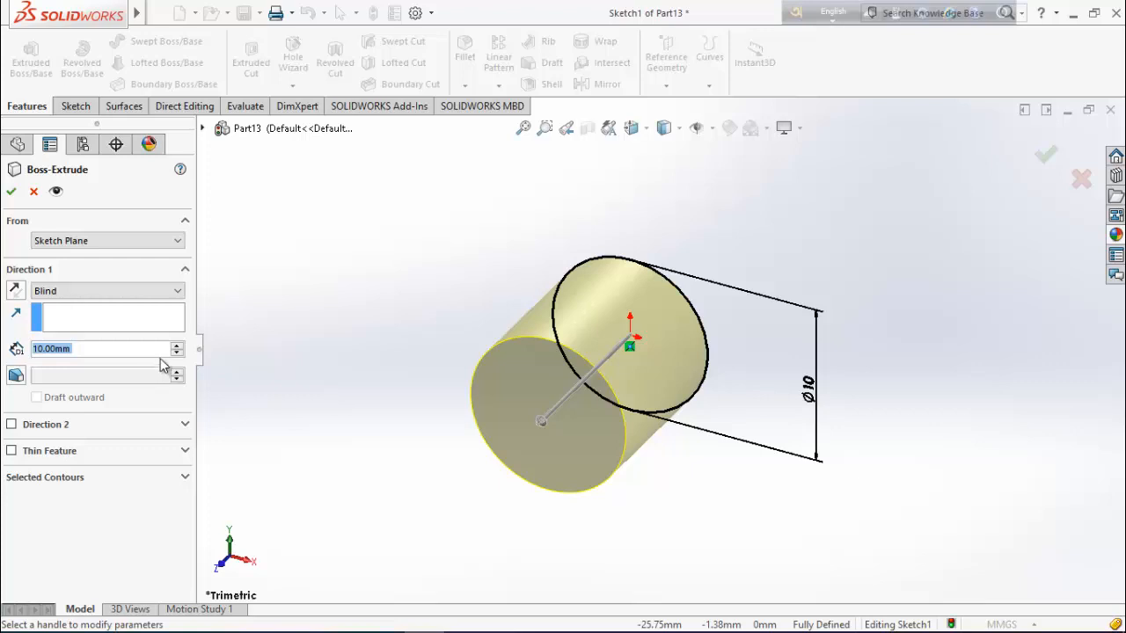
left_click(168, 291)
left_click(138, 360)
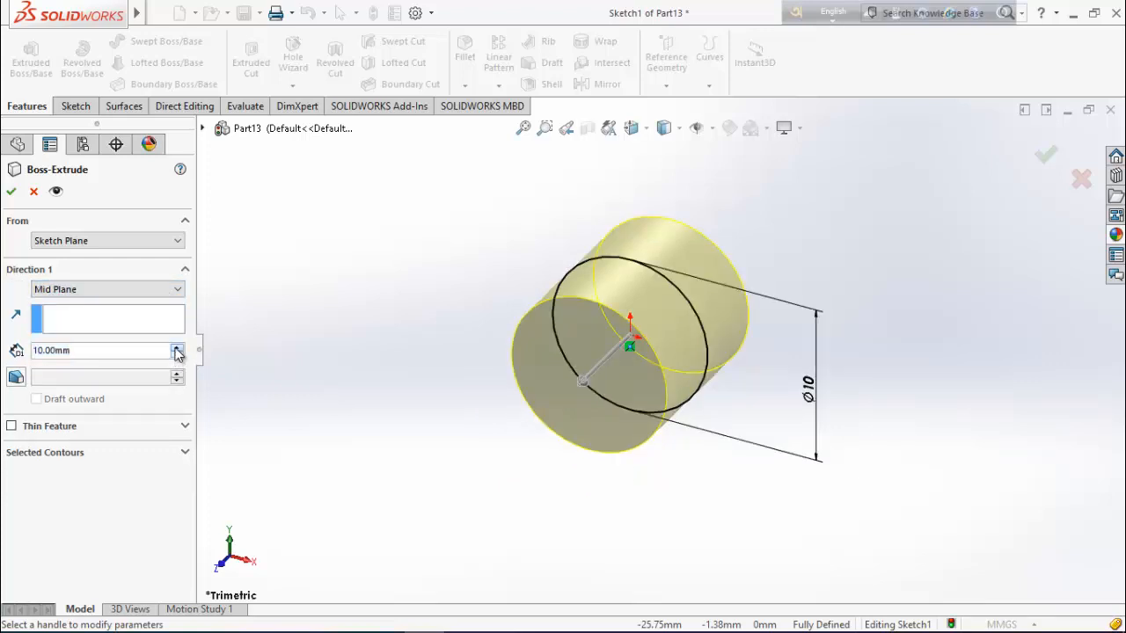
left_click(177, 348)
left_click(177, 349)
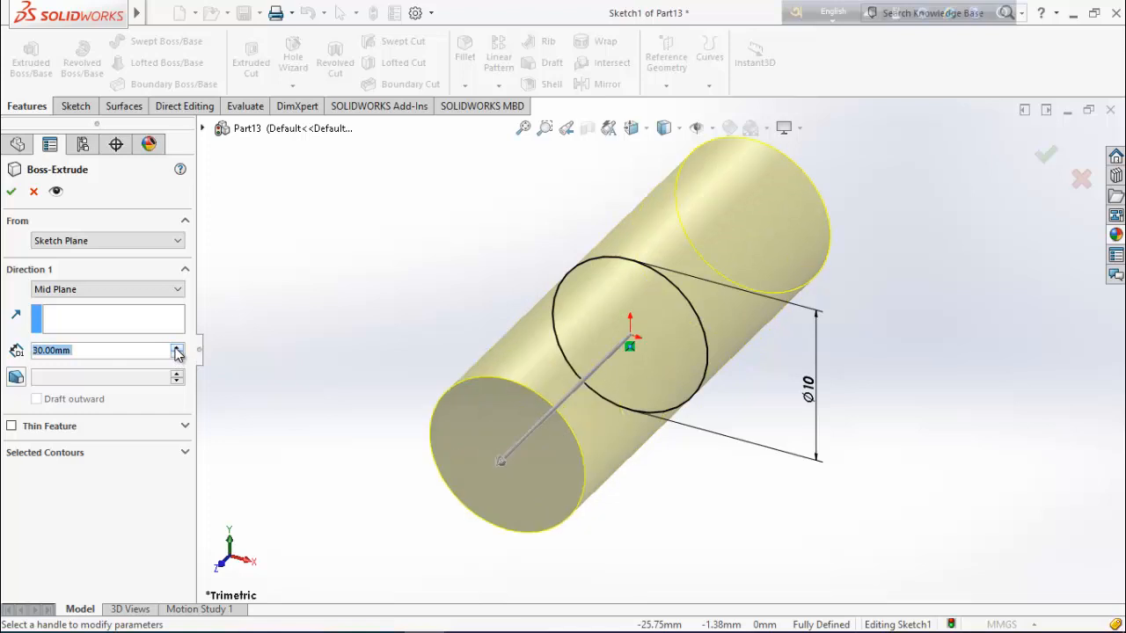
left_click(11, 191)
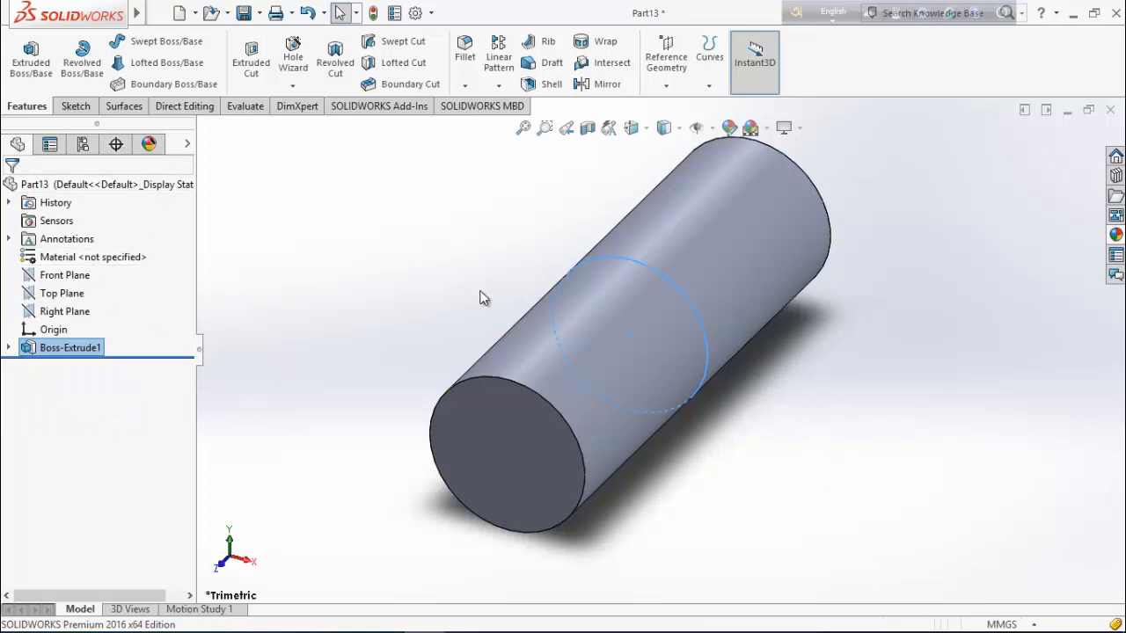
Apply a green colour to the extruded cylinder.
left_click(726, 132)
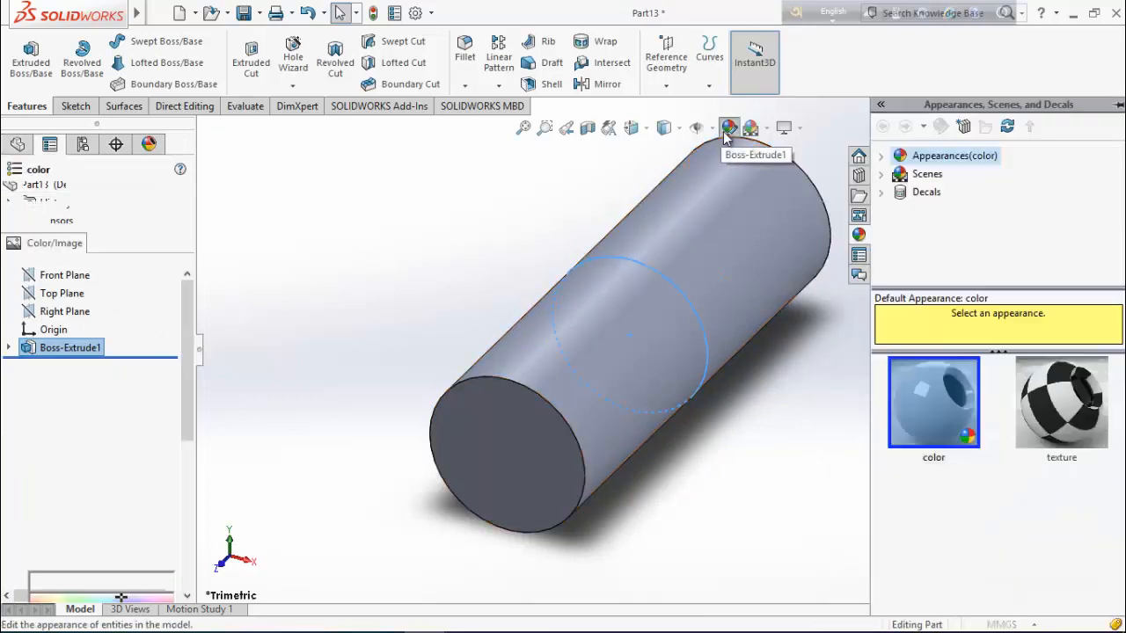
left_click(93, 533)
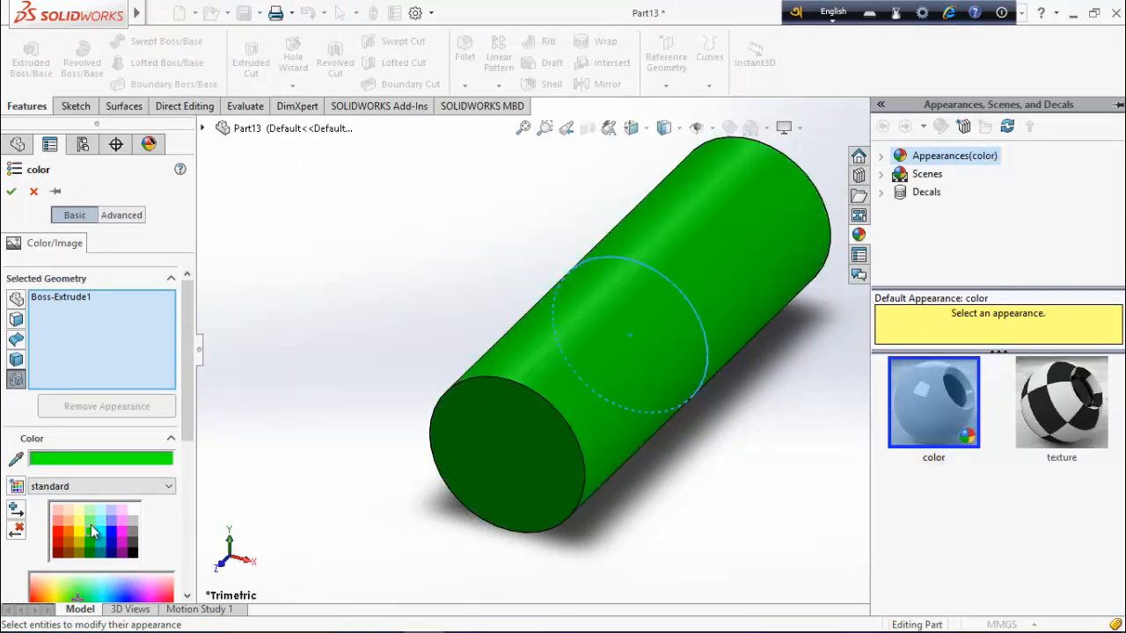
left_click(11, 191)
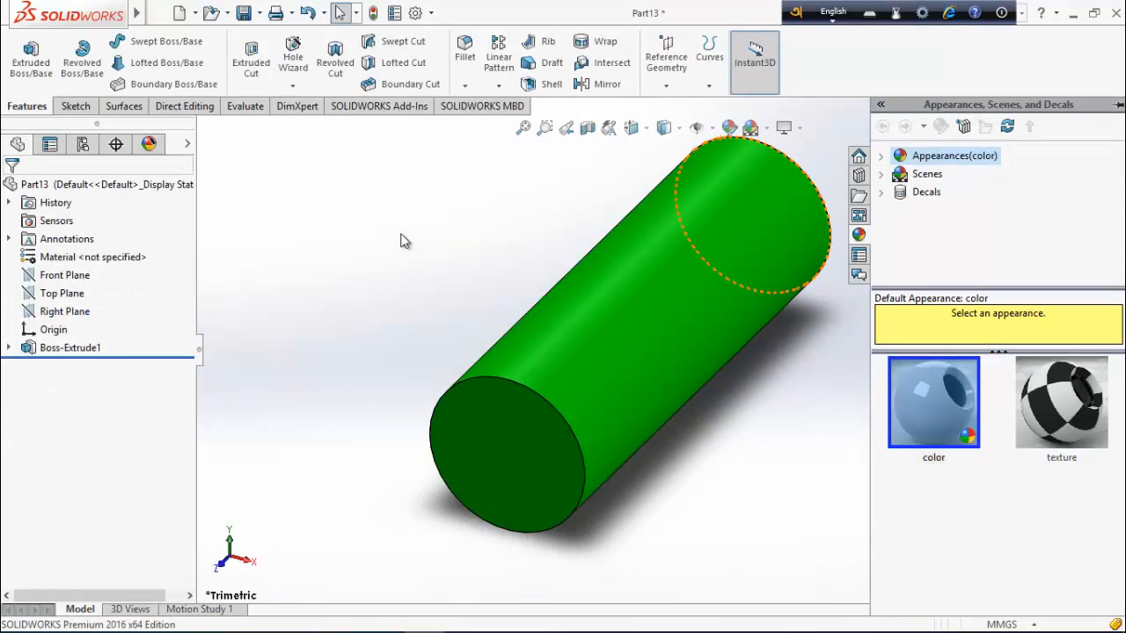
Save the cylinder part as "Shaft" in the Cam & Follower folder.
left_click(245, 13)
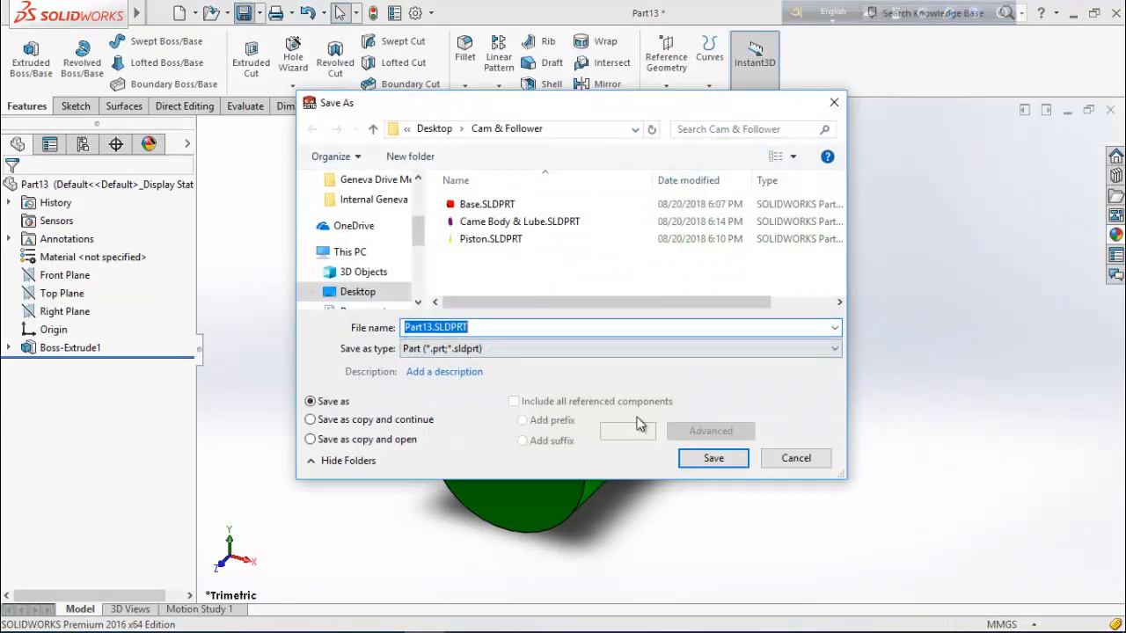
type("Sha")
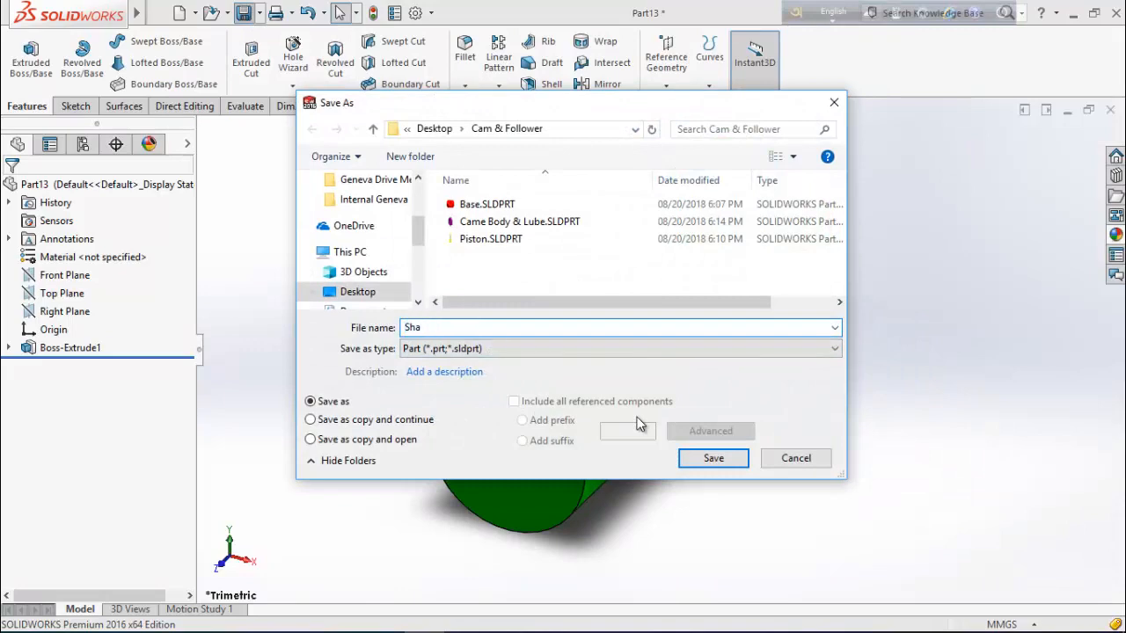
type("ft")
key("Return")
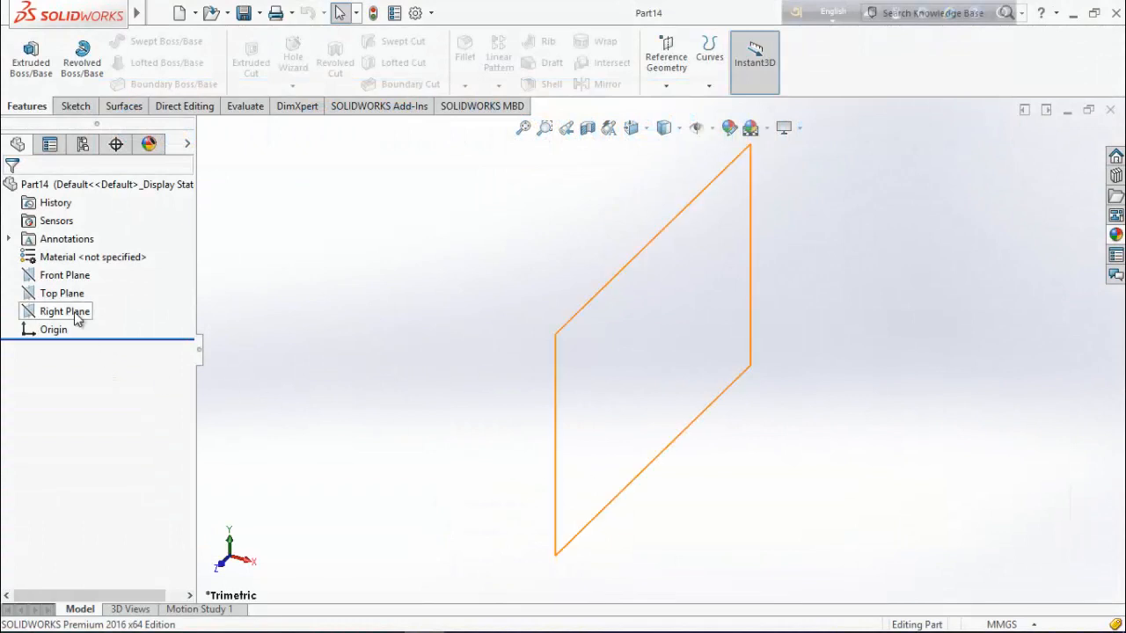
Sketch a vertical line about 49 mm long beside the origin on the Front Plane.
right_click(68, 283)
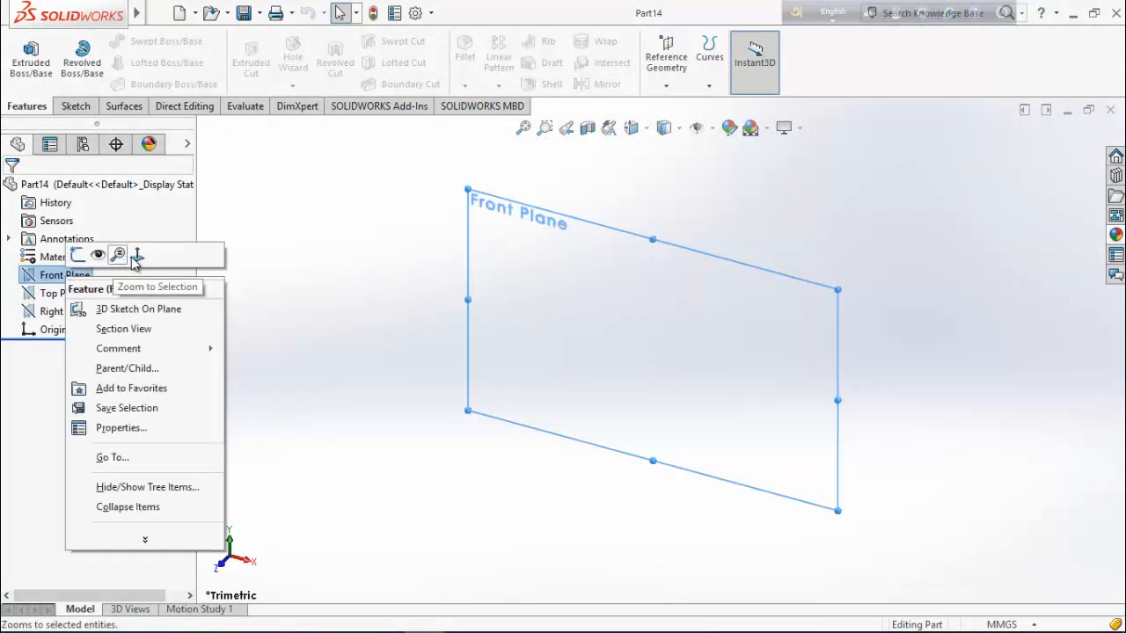
left_click(79, 255)
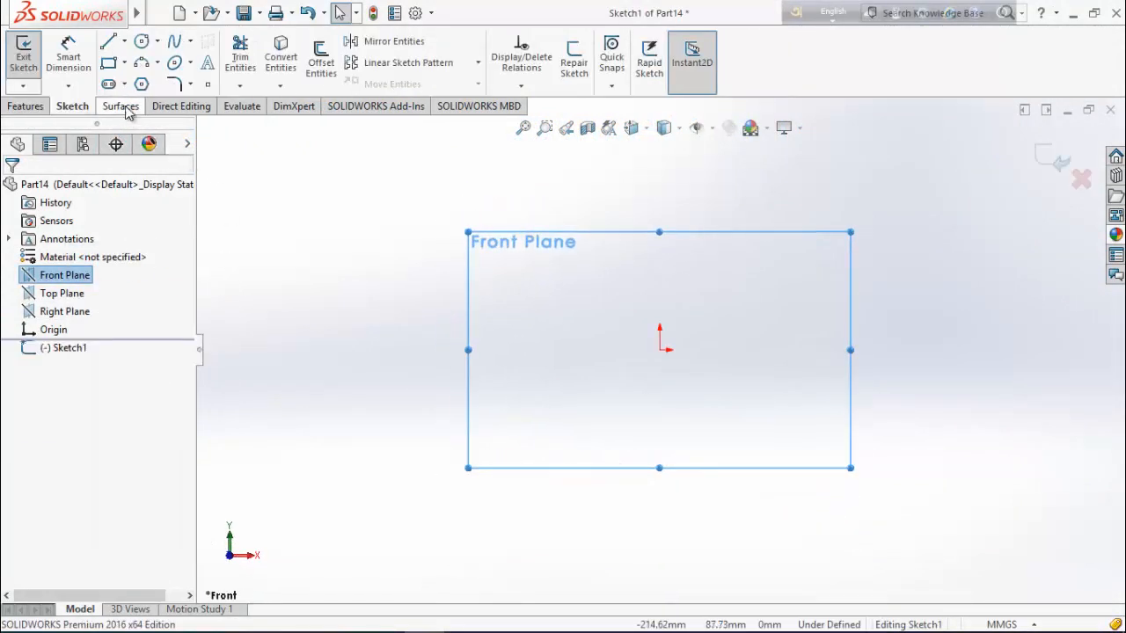
left_click(110, 42)
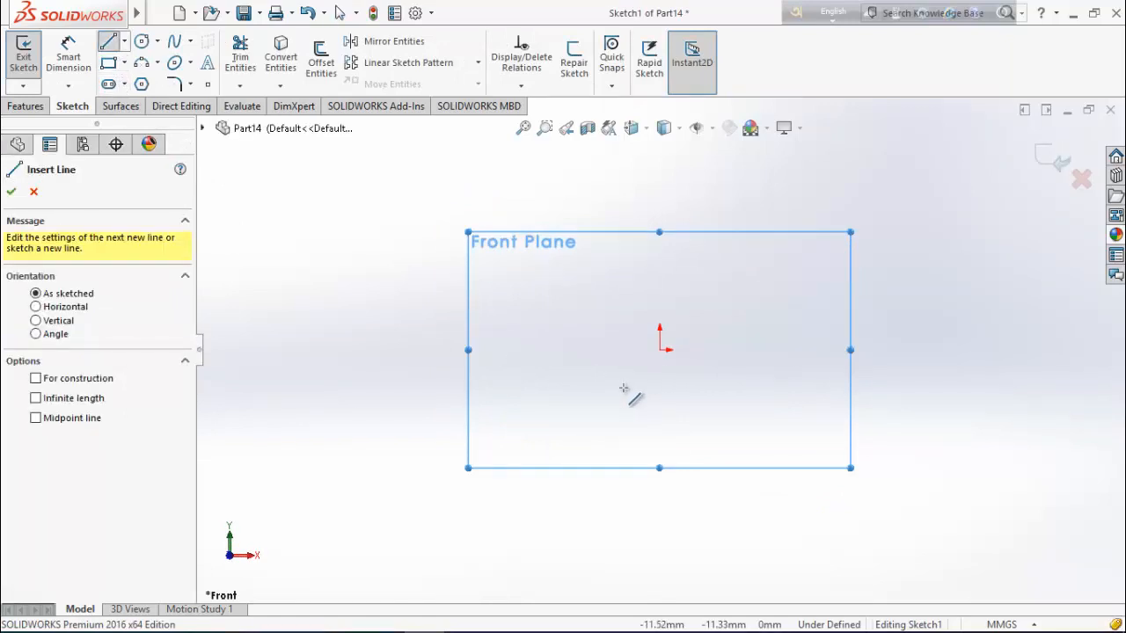
left_click(619, 385)
left_click(620, 283)
right_click(739, 280)
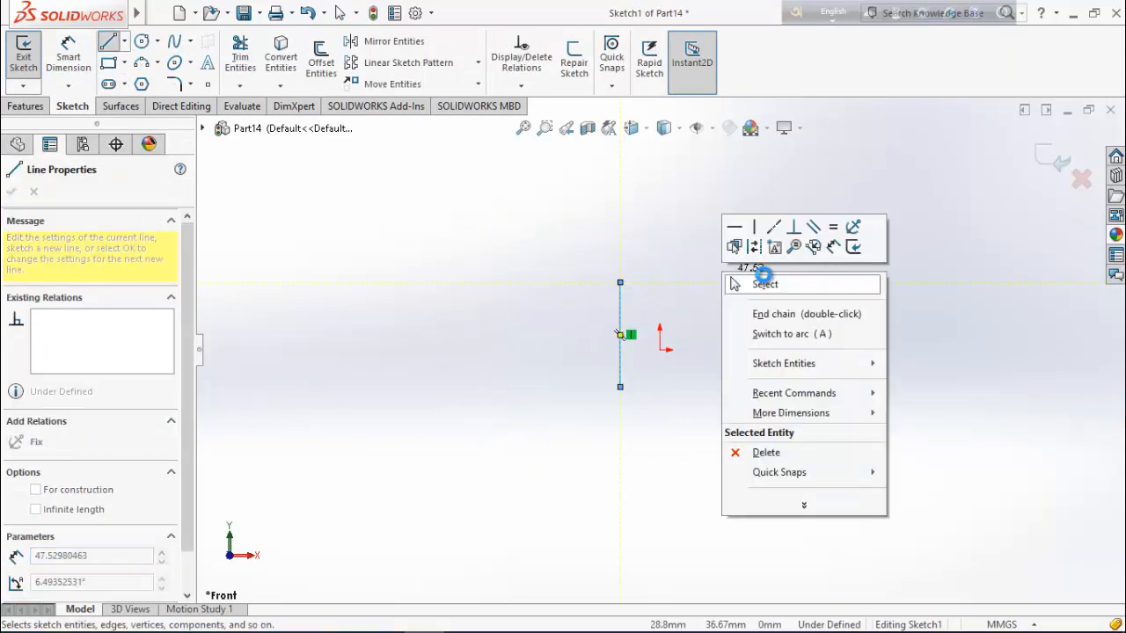
left_click(749, 278)
Dimension the vertical line's length to 23 mm and exit the sketch.
left_click(71, 60)
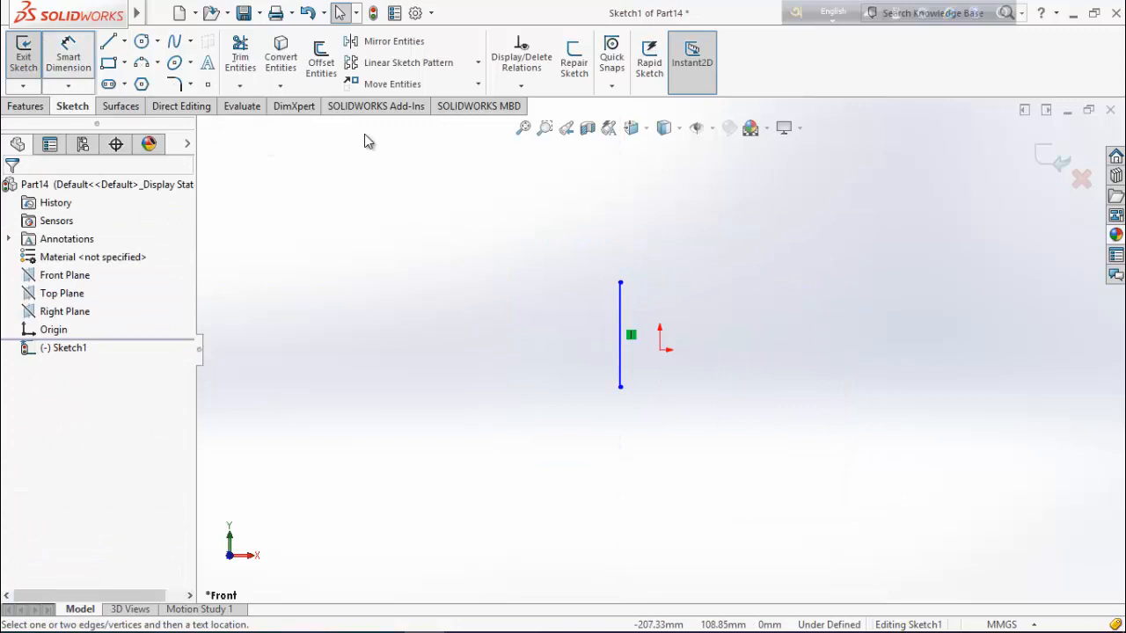
left_click(620, 331)
left_click(576, 368)
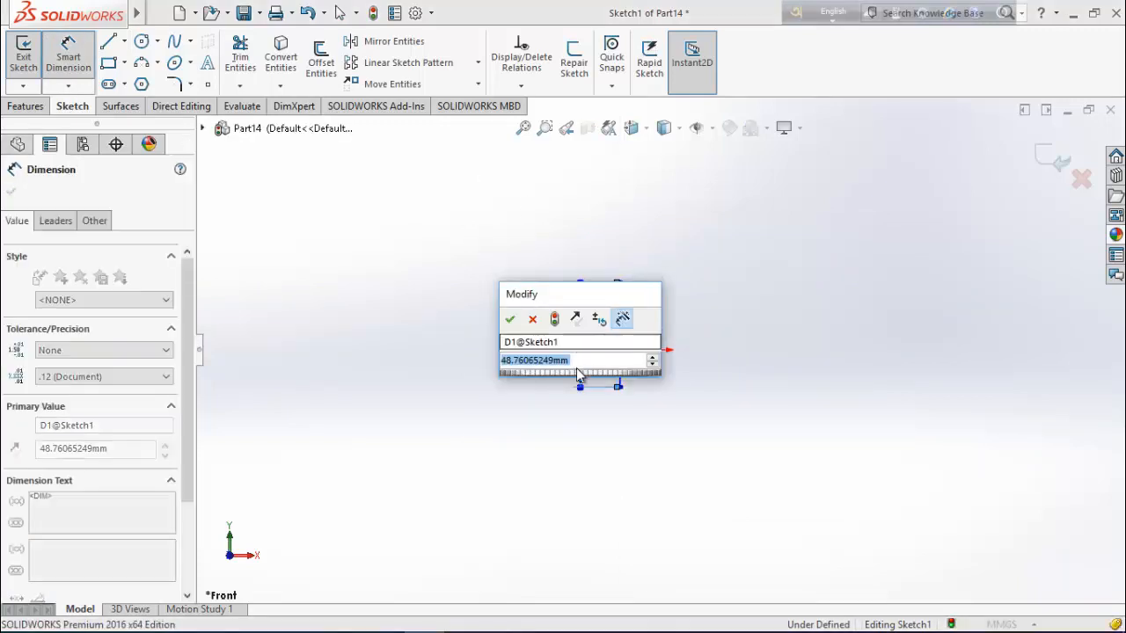
type("23")
key("Return")
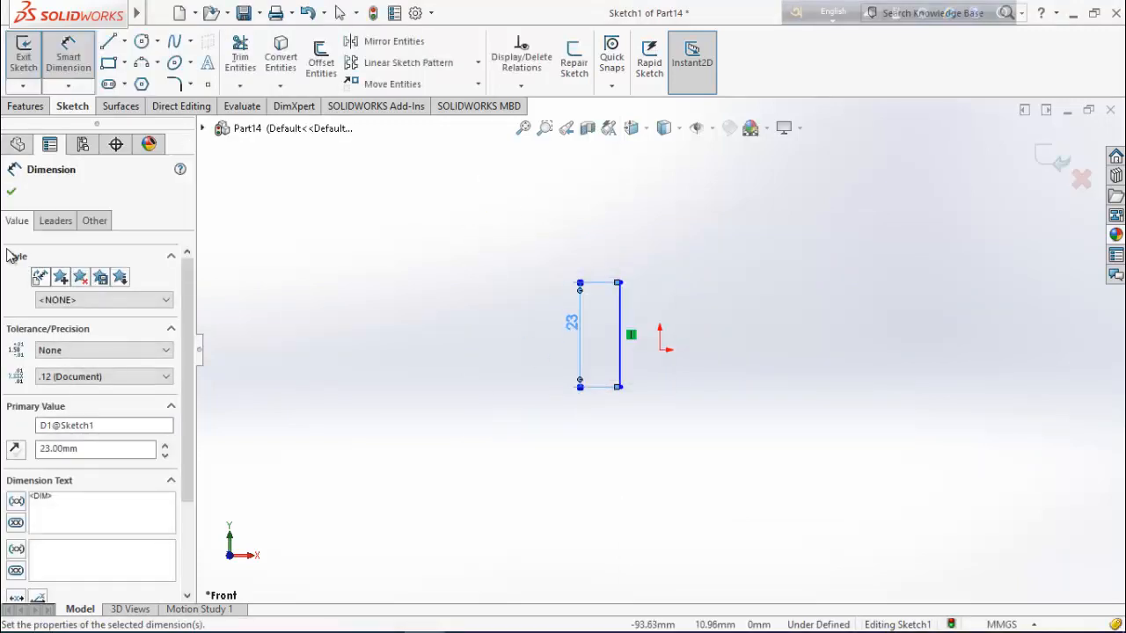
left_click(8, 195)
left_click(1051, 158)
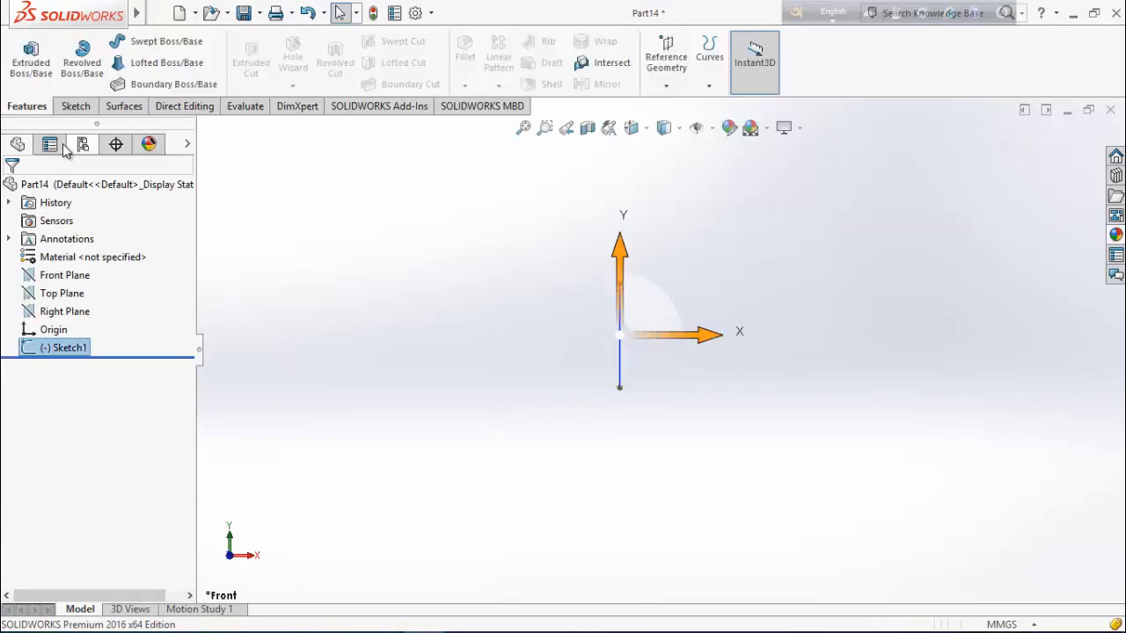
Sketch a circle of about 4.5 mm radius on the Front Plane, beside the lower end of the vertical line.
left_click(59, 276)
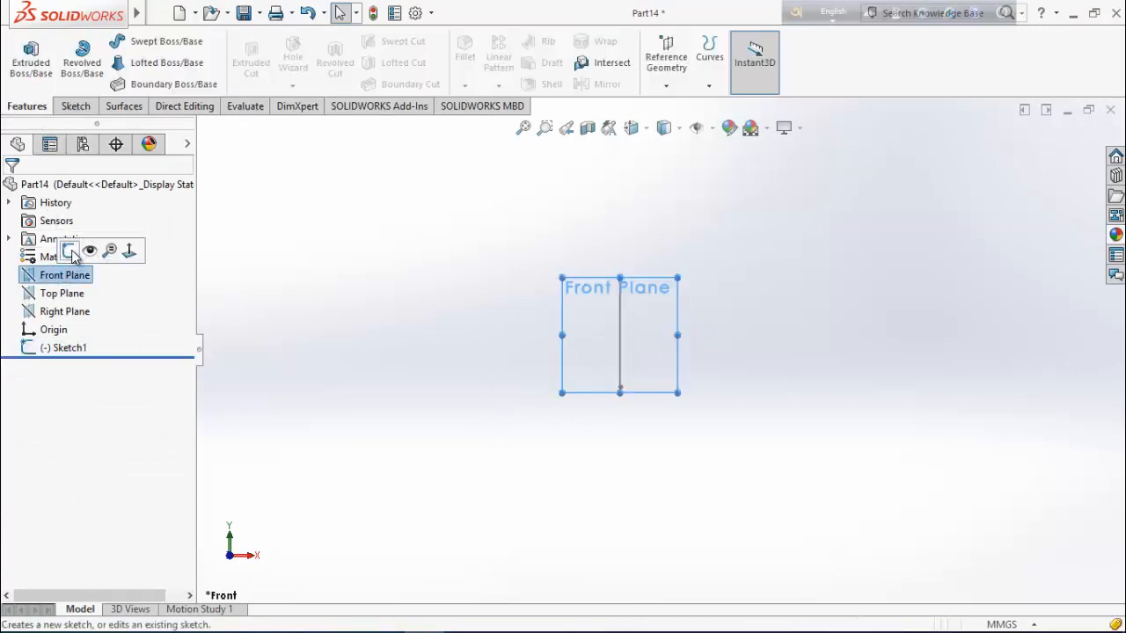
left_click(74, 253)
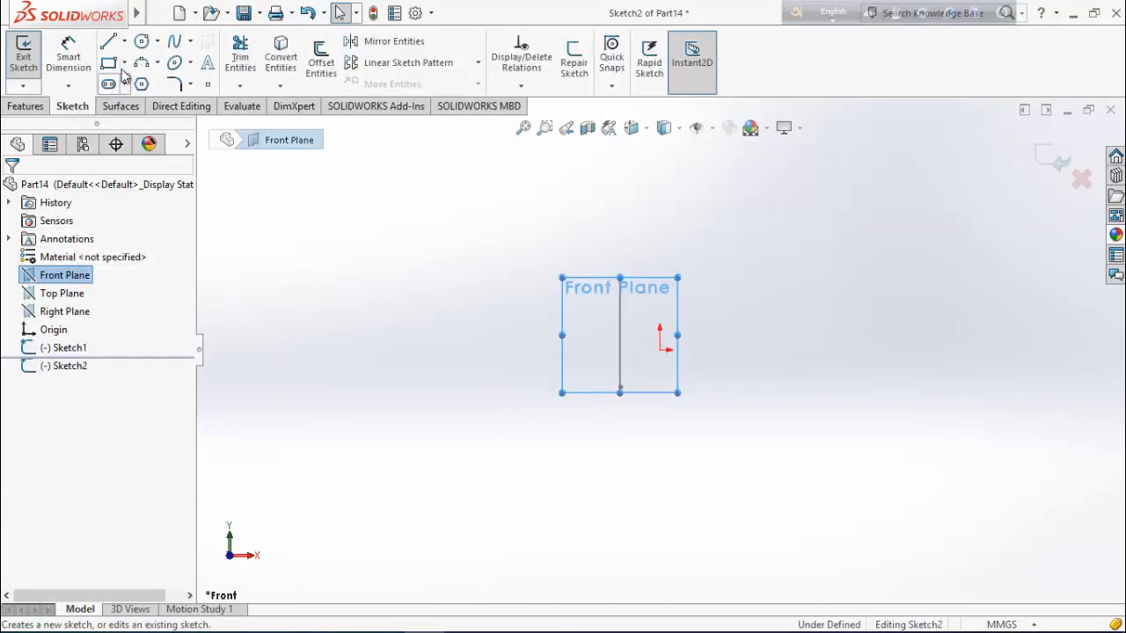
left_click(141, 42)
scroll(650, 391, "up", 3)
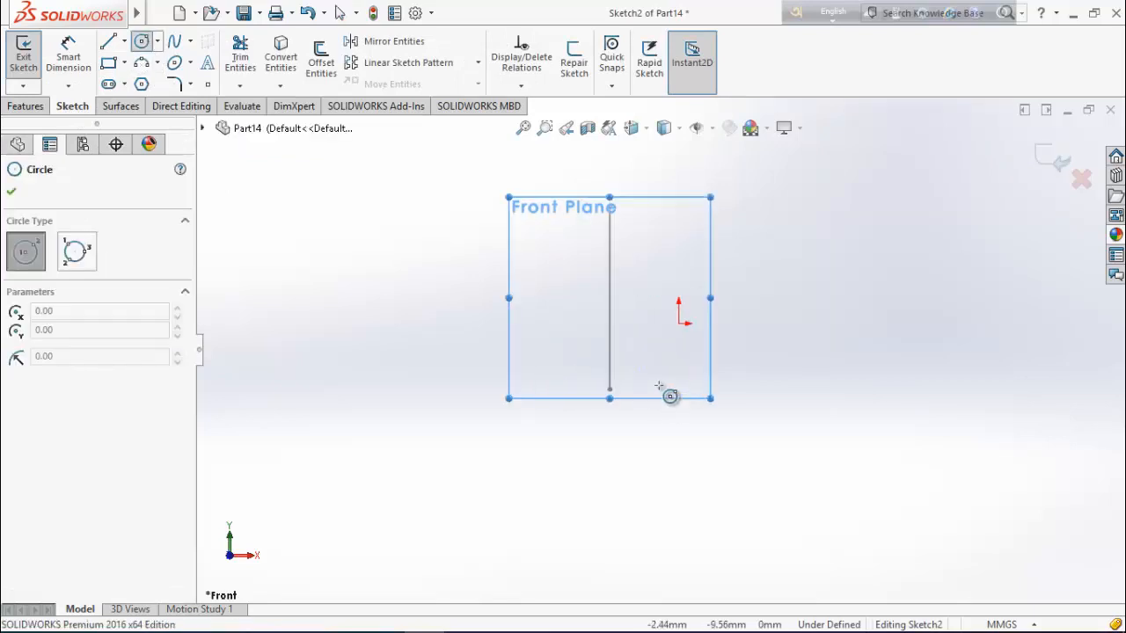
left_click(656, 372)
left_click(693, 369)
right_click(737, 345)
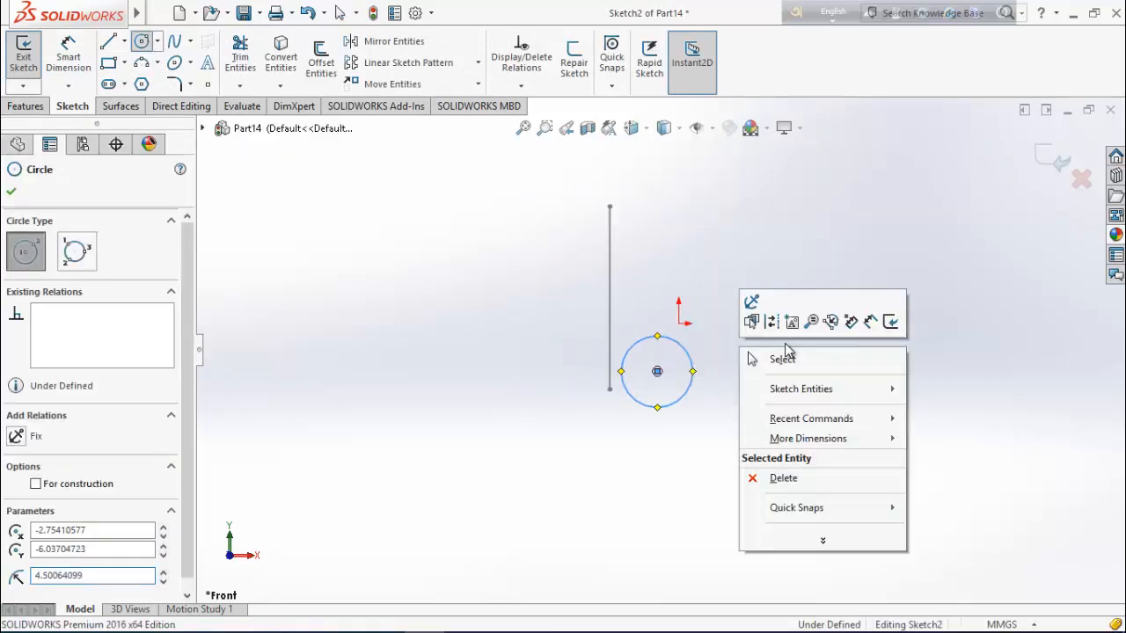
left_click(786, 351)
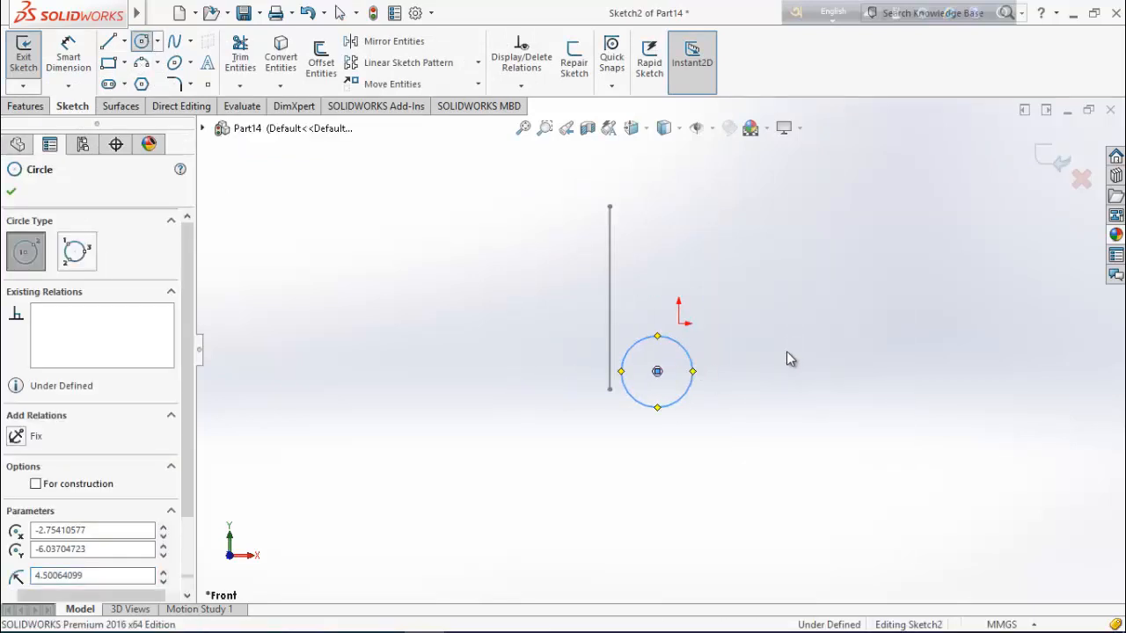
Draw a construction line about 6.4 mm long from the vertical line's lower endpoint to the circle's bottom quadrant point.
left_click(124, 41)
left_click(163, 71)
scroll(629, 401, "up", 3)
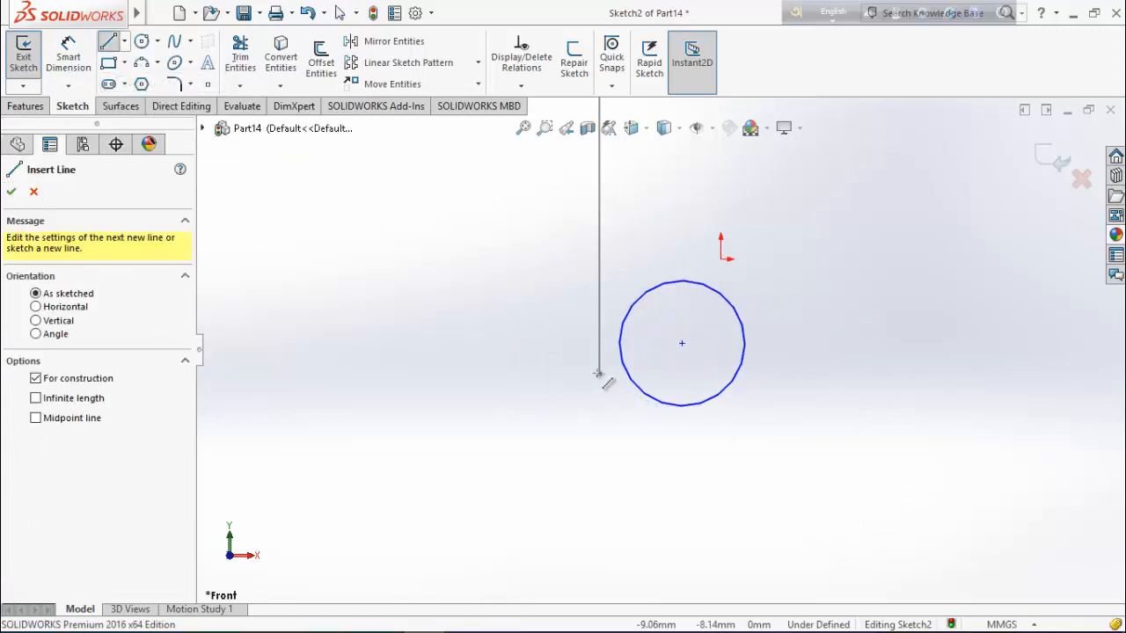
left_click(600, 374)
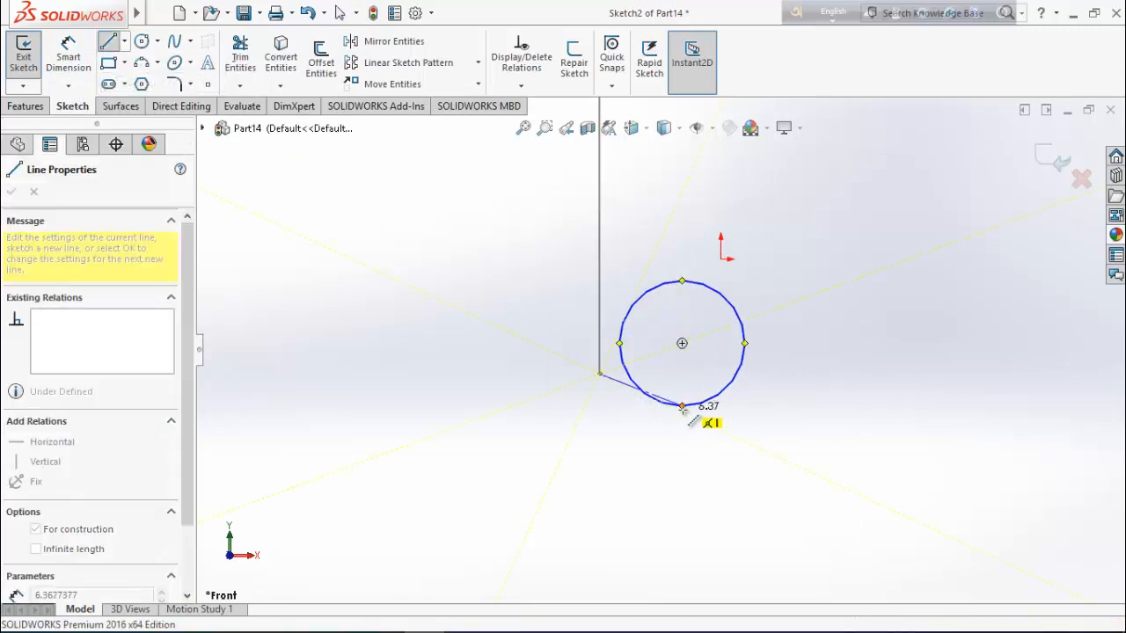
left_click(682, 405)
right_click(466, 364)
left_click(506, 372)
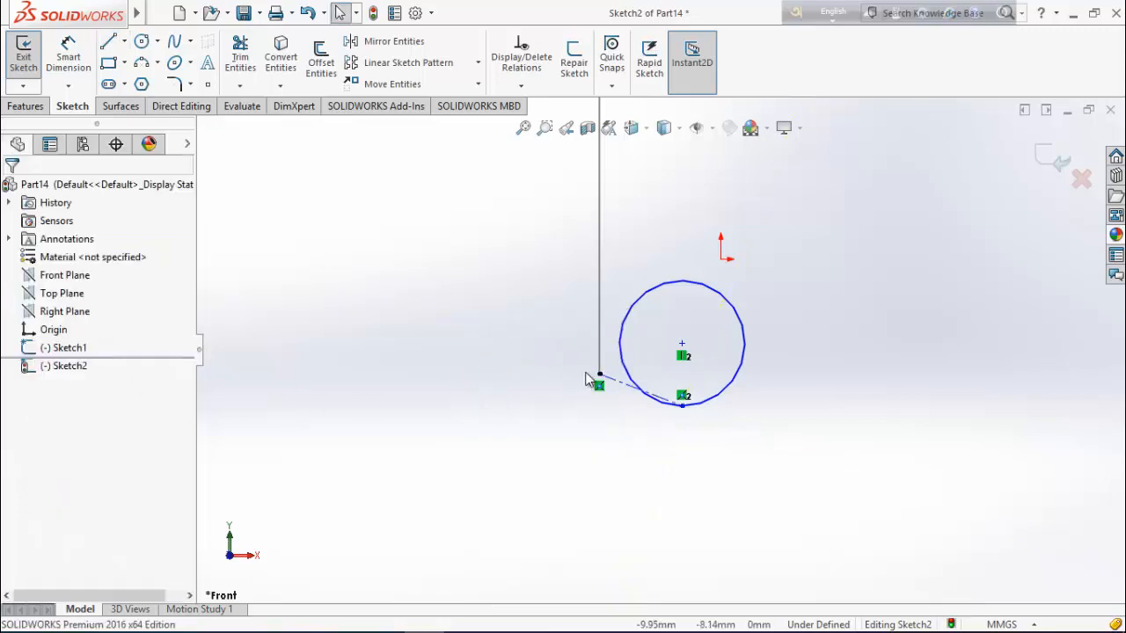
Add a Horizontal relation to the construction line between the vertical line and the circle.
left_click(626, 384)
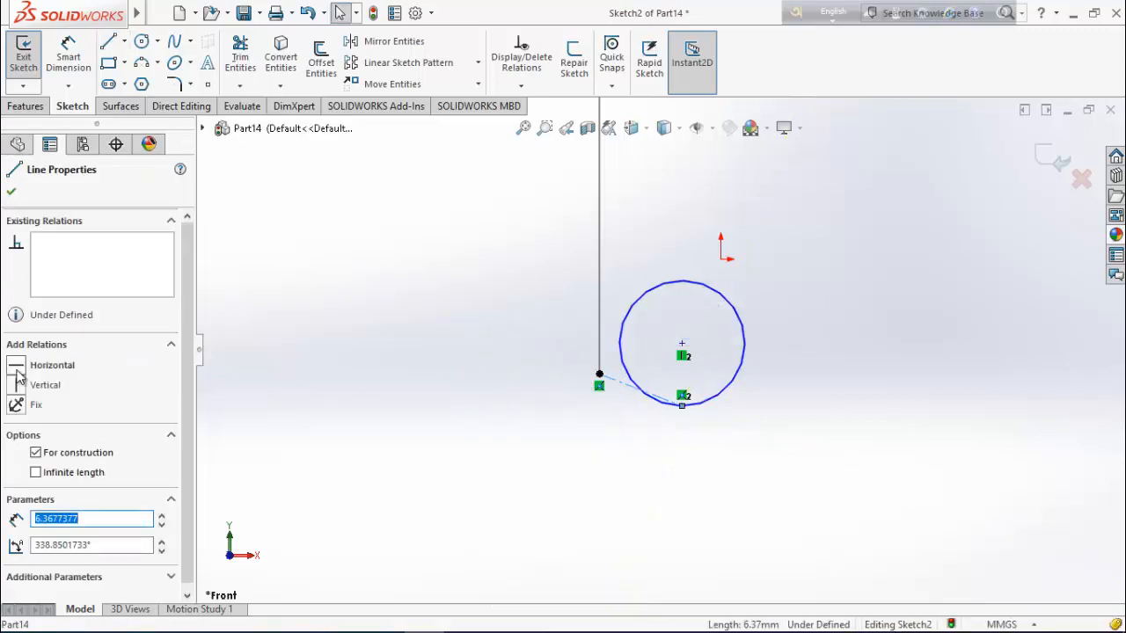
left_click(17, 367)
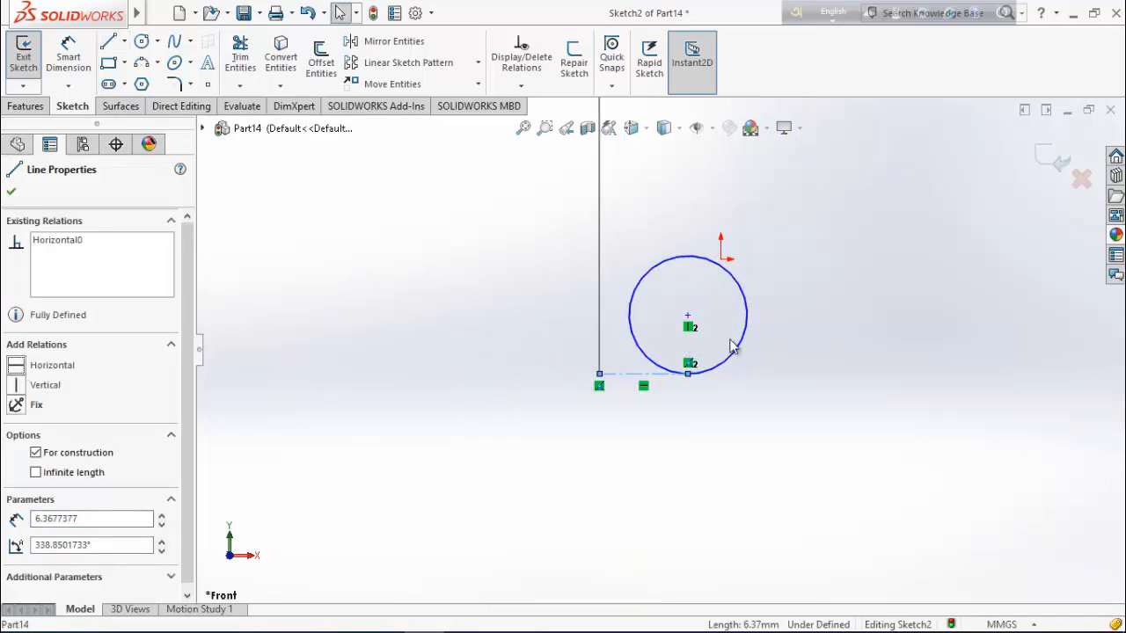
left_click(12, 193)
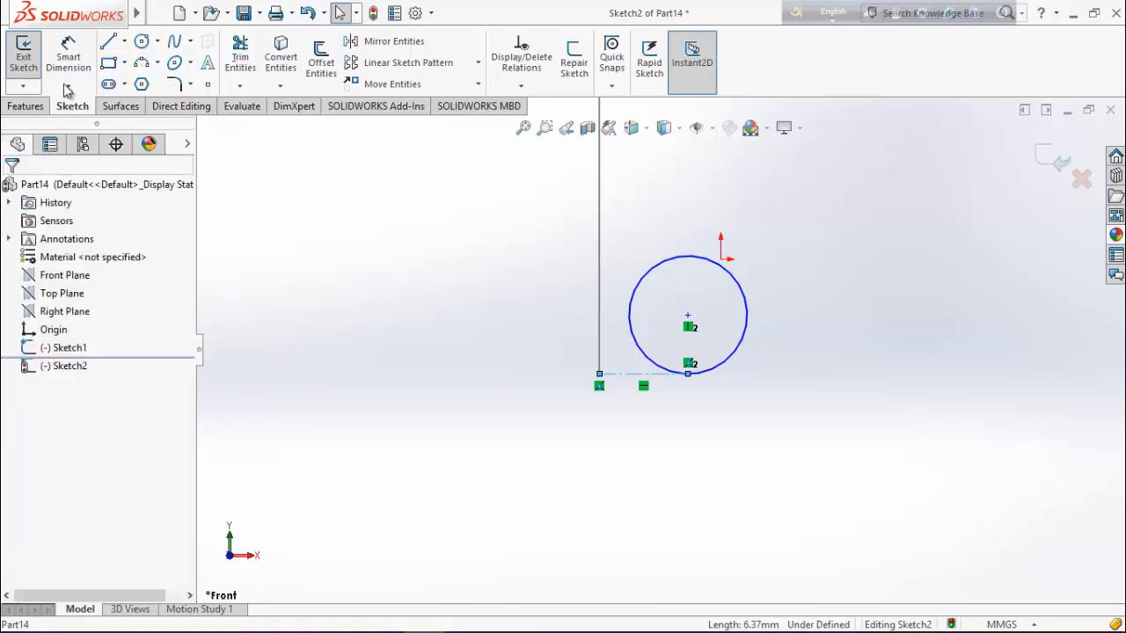
Dimension the horizontal construction line's length to 8 mm.
left_click(67, 55)
left_click(616, 374)
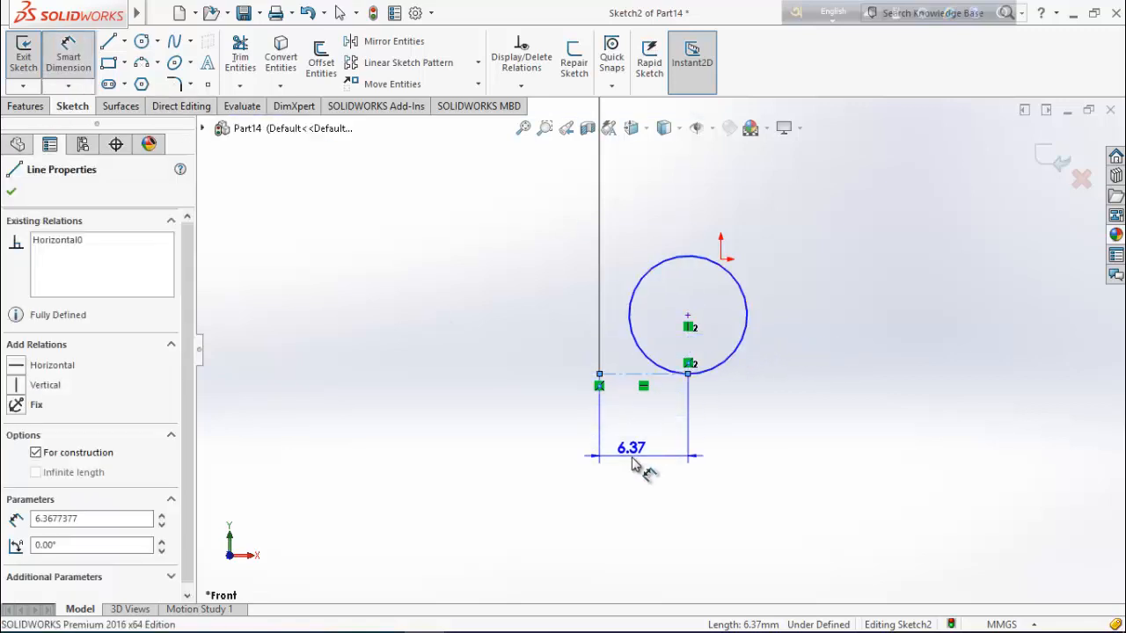
left_click(648, 467)
type("8")
key("Return")
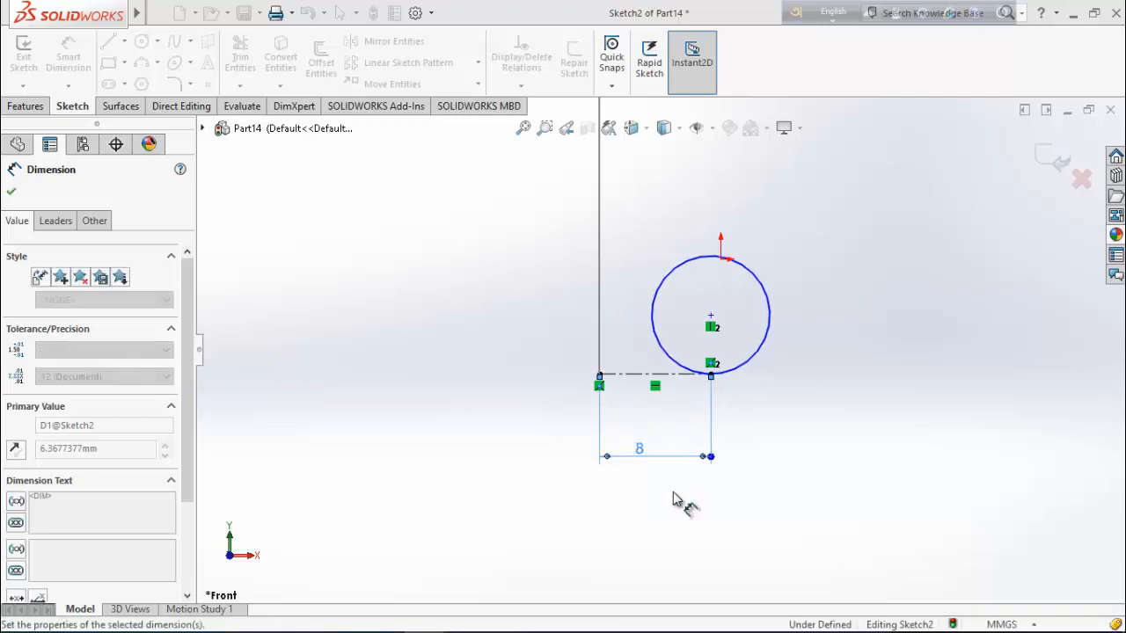
Dimension the circle's diameter to 2.5 mm and finish dimensioning.
left_click(772, 323)
left_click(821, 322)
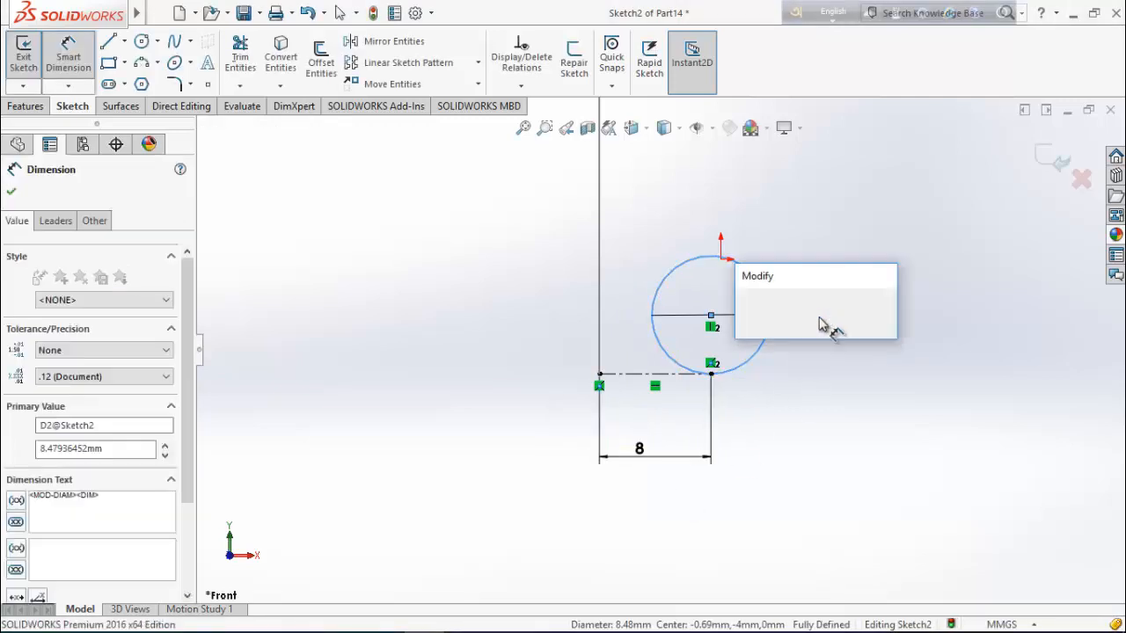
type("2.5")
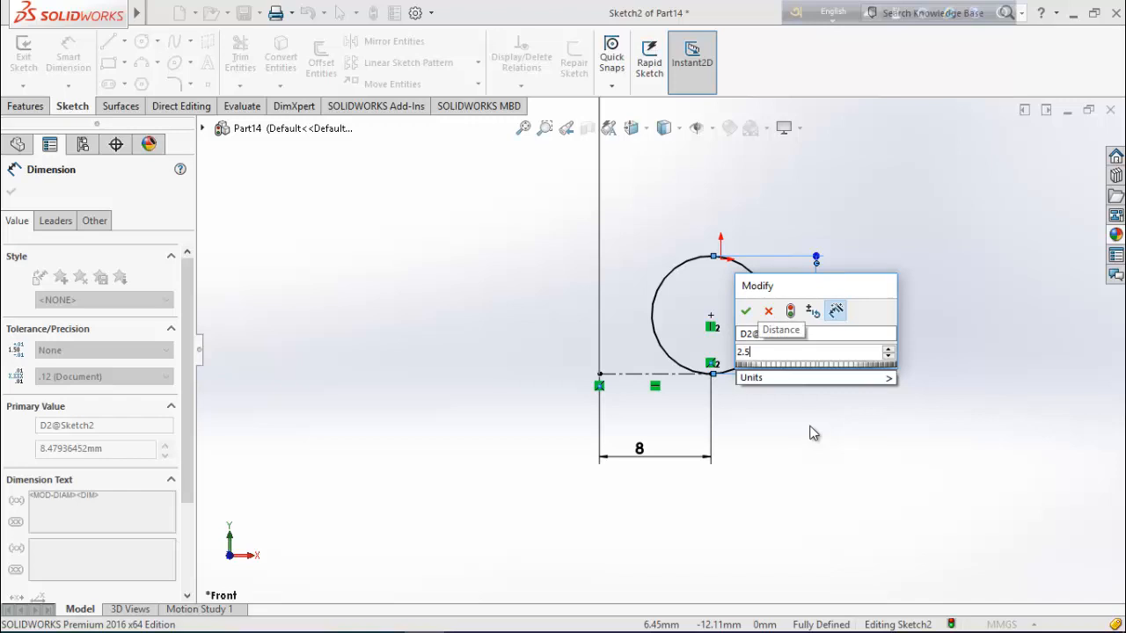
key("Return")
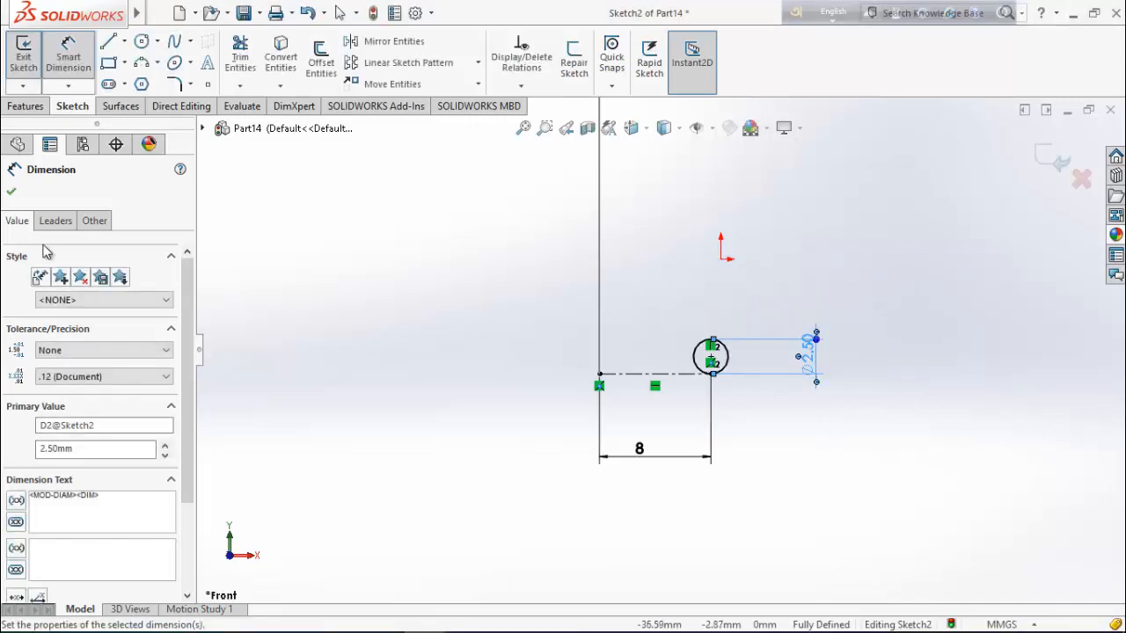
left_click(11, 193)
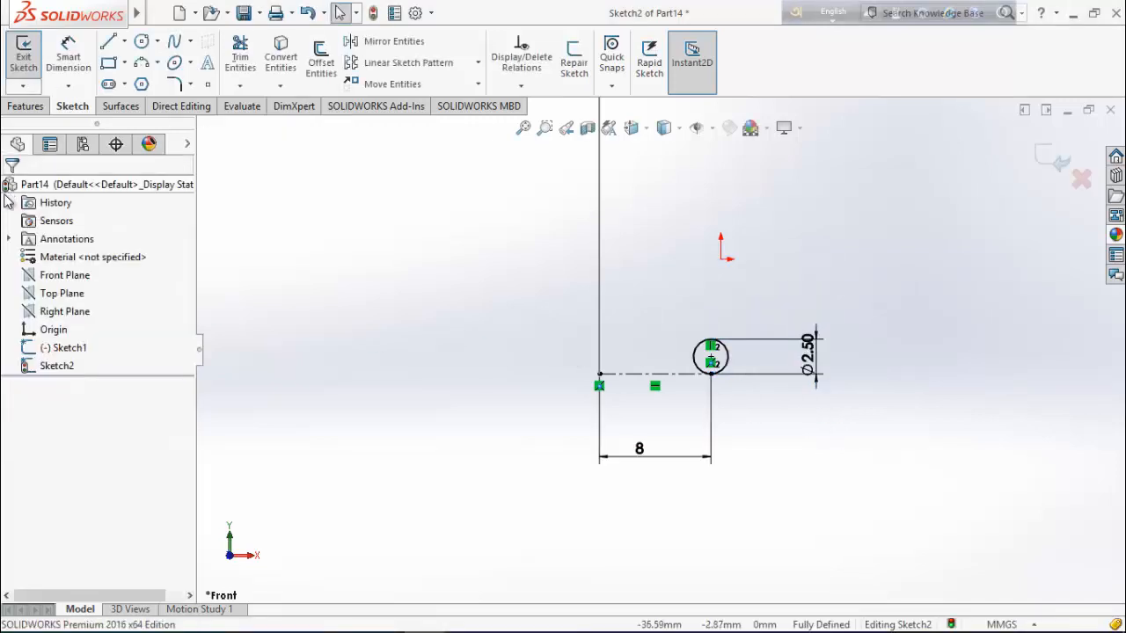
Start a Swept Boss/Base with the circle sketch as profile and the vertical line as path.
left_click(40, 107)
left_click(163, 46)
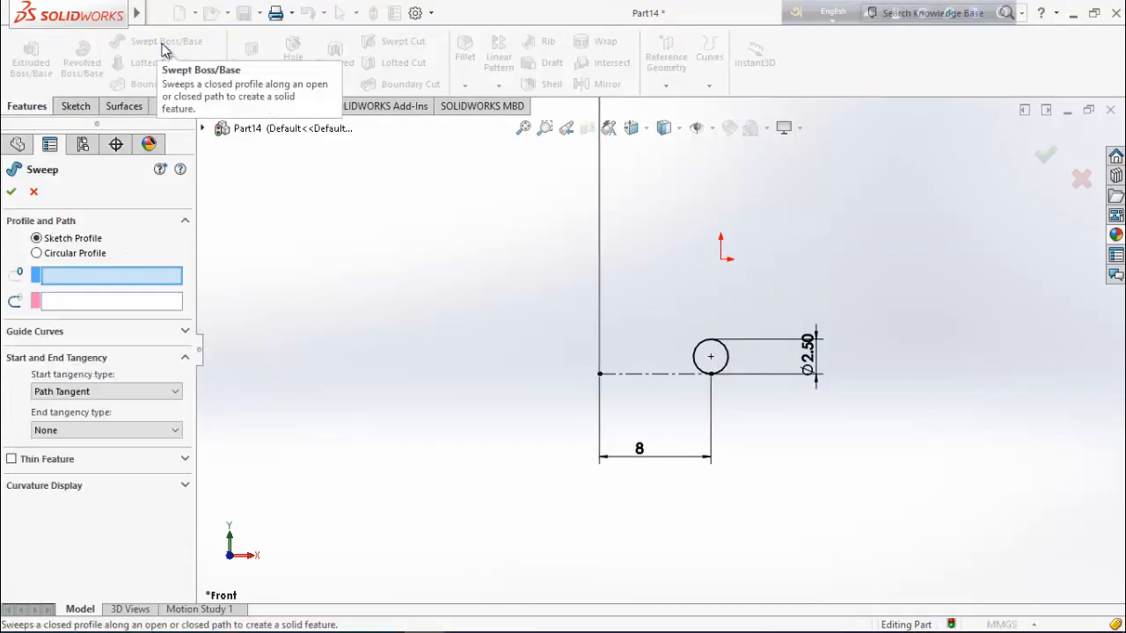
left_click(726, 367)
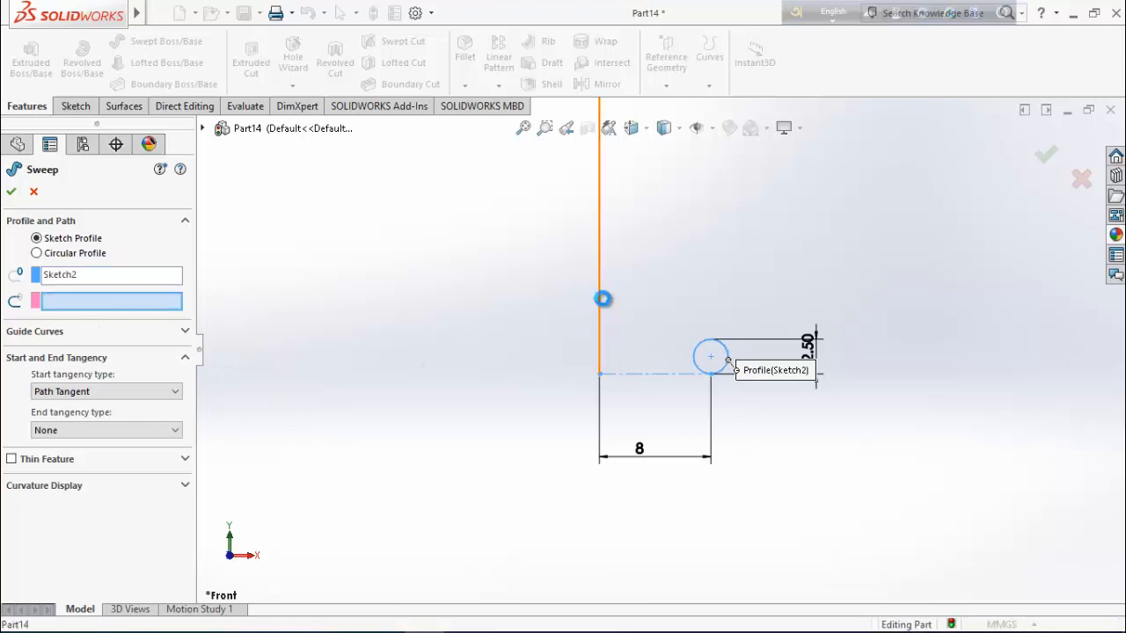
left_click(601, 304)
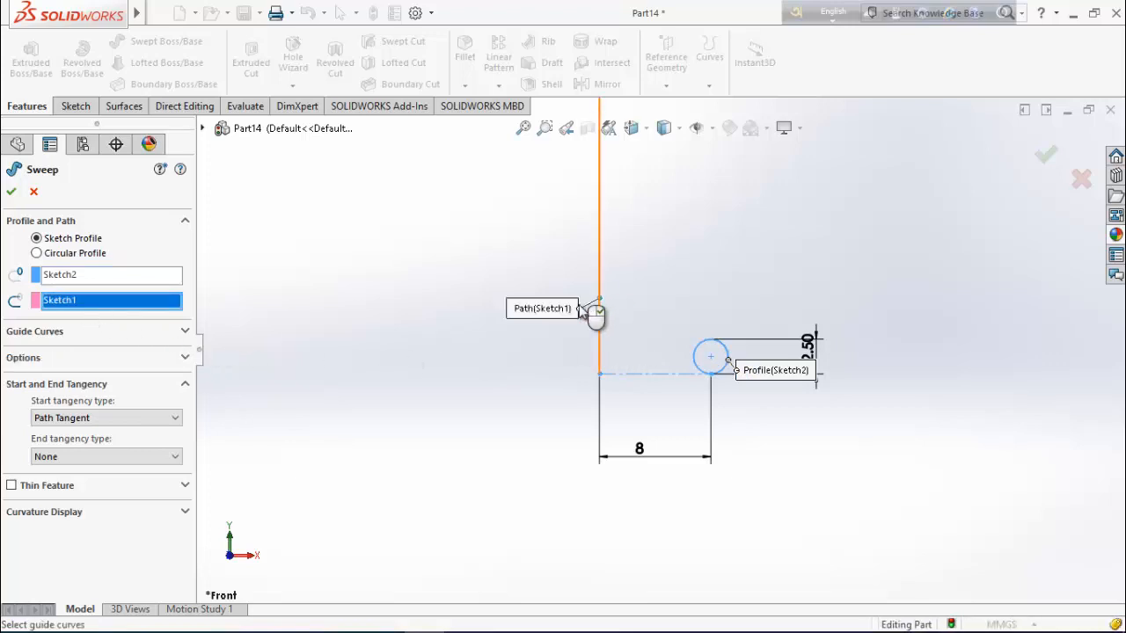
Specify a profile twist of 4 revolutions in the reversed direction, with Follow Path orientation, and create the sweep.
left_click(64, 358)
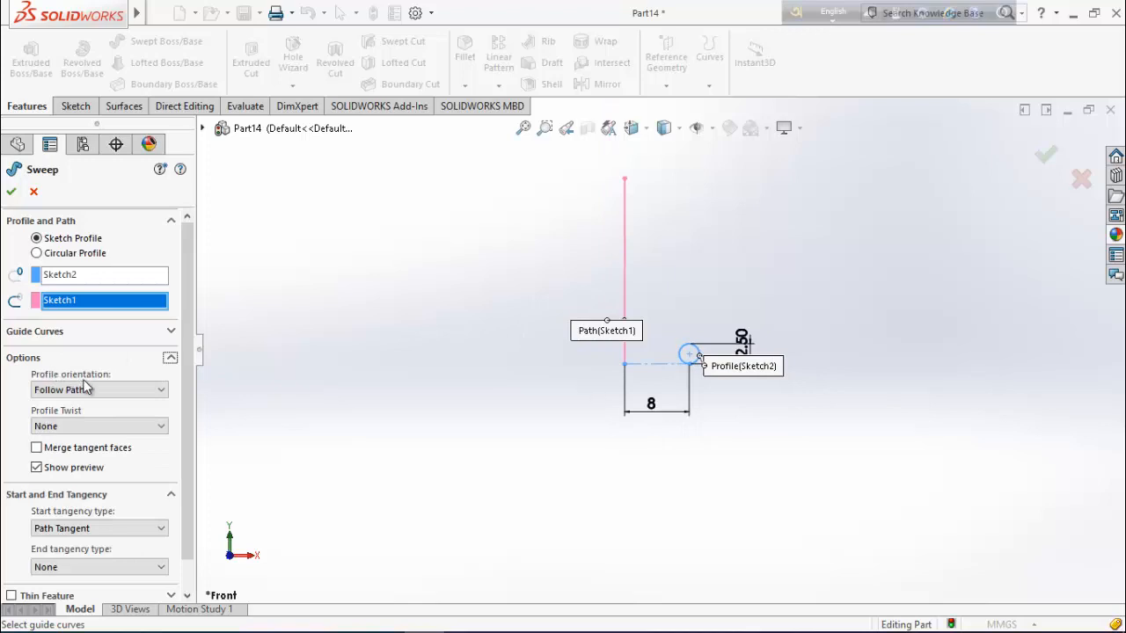
left_click(88, 390)
left_click(58, 405)
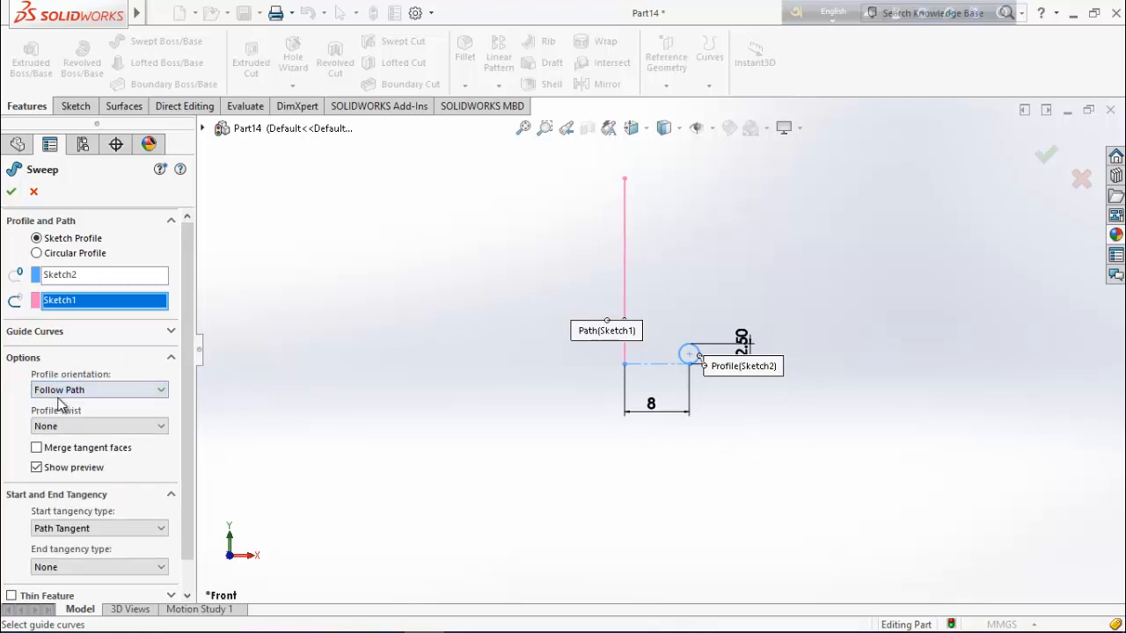
left_click(66, 428)
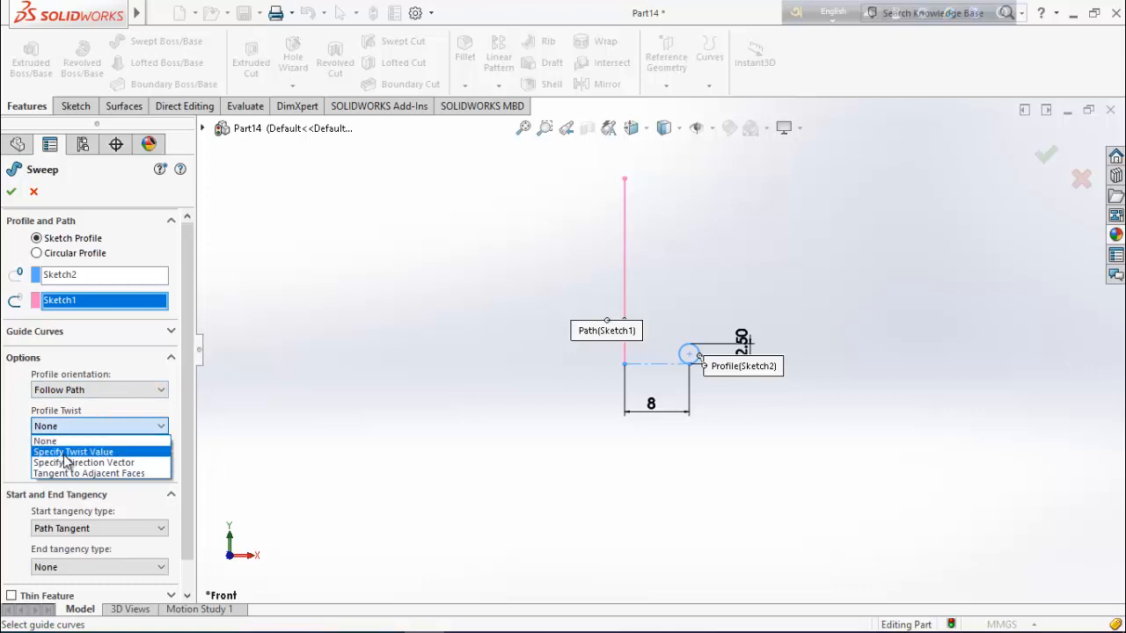
left_click(69, 452)
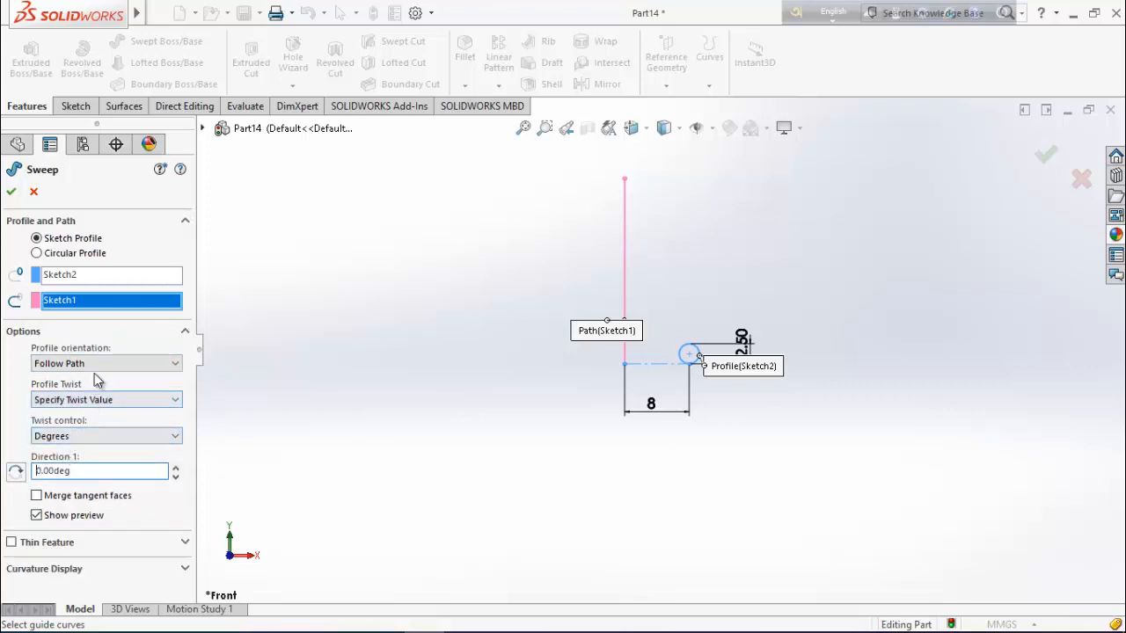
left_click(78, 436)
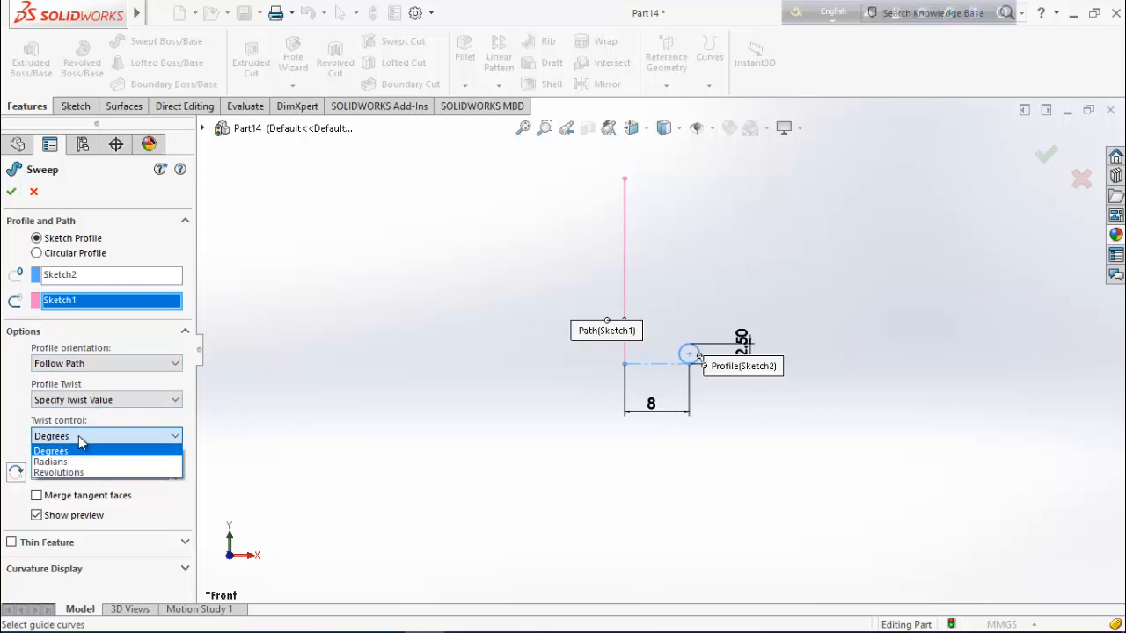
left_click(67, 472)
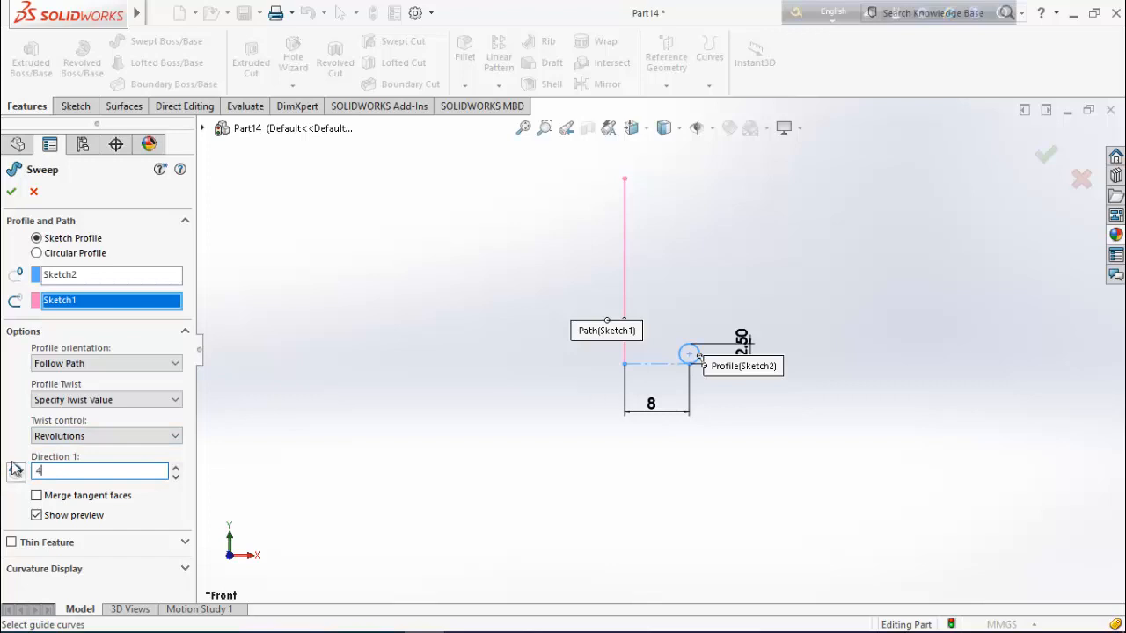
key("Return")
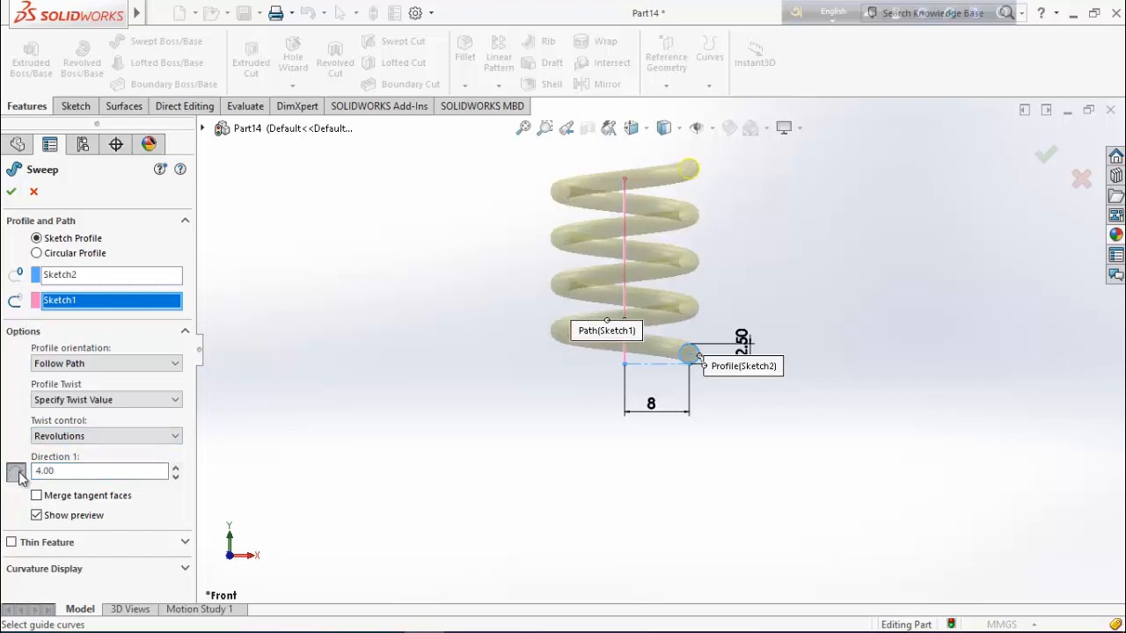
mouse_move(950, 327)
middle_mouse_down()
mouse_move(897, 379)
mouse_move(334, 465)
middle_mouse_up()
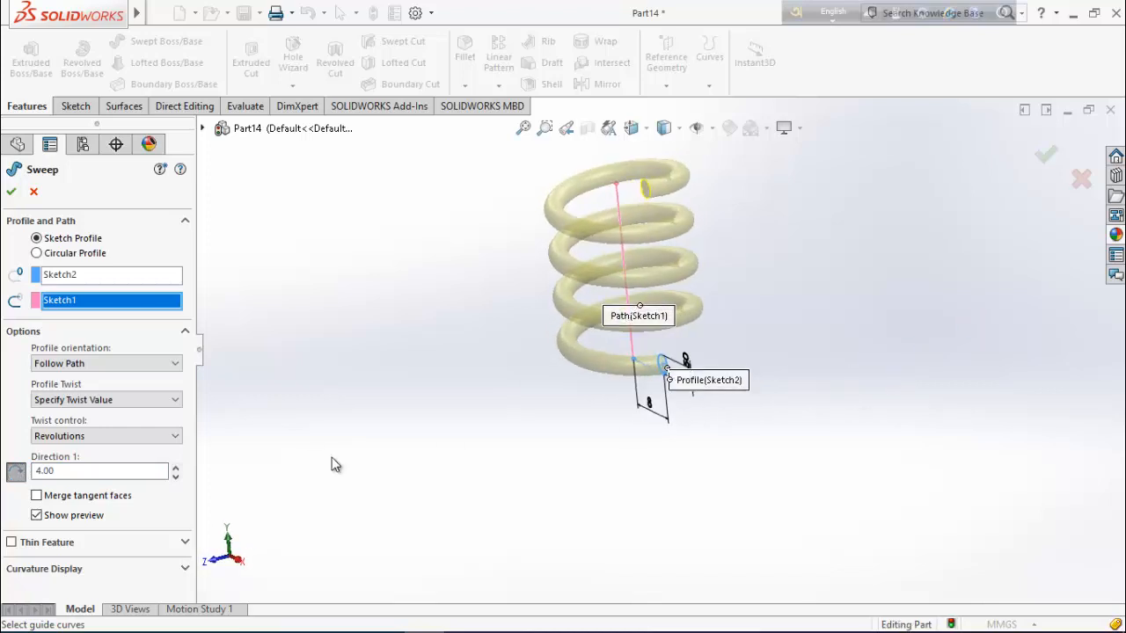
left_click(11, 191)
Apply a dark blue colour from the standard swatches to the whole coil part.
scroll(558, 322, "up", 2)
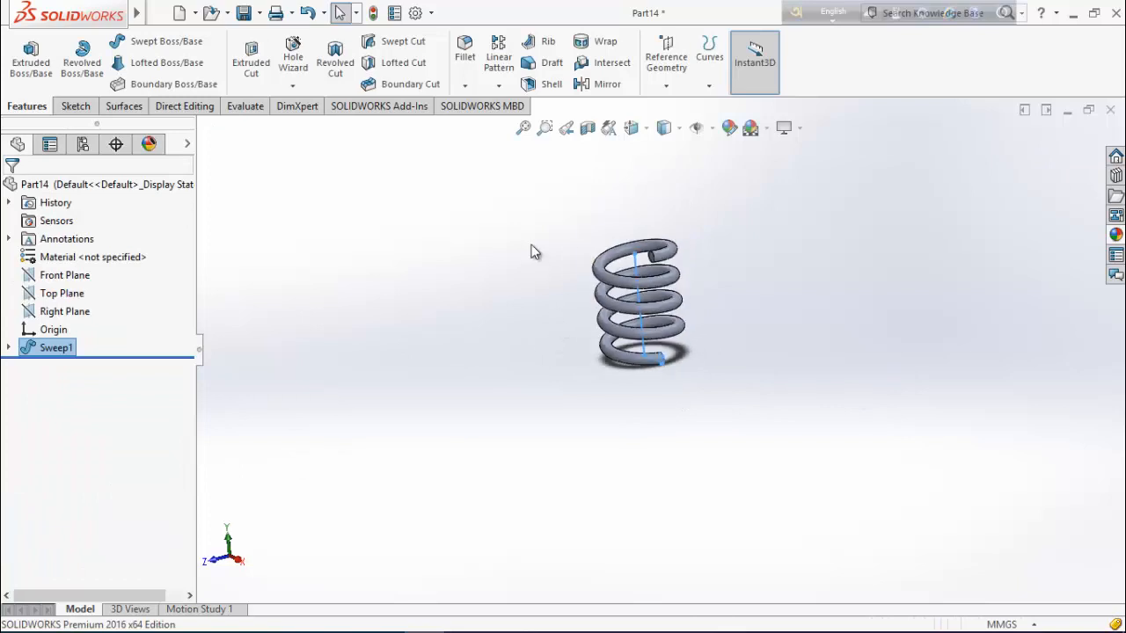
left_click(531, 245)
middle_click_drag(607, 253, 746, 244)
scroll(737, 236, "down", 2)
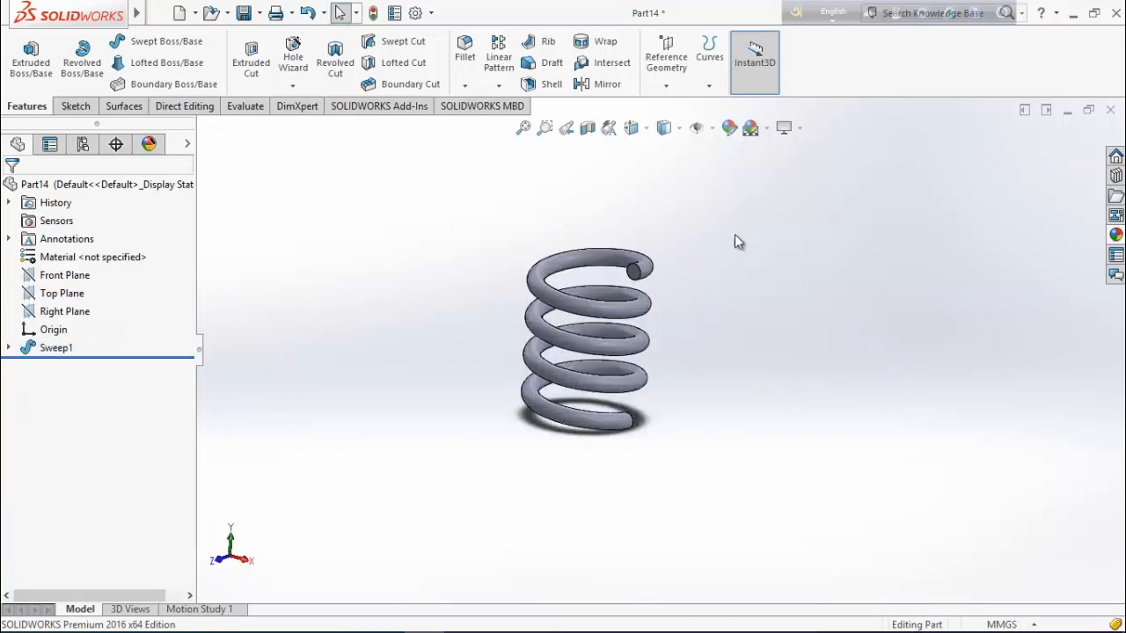
left_click(730, 128)
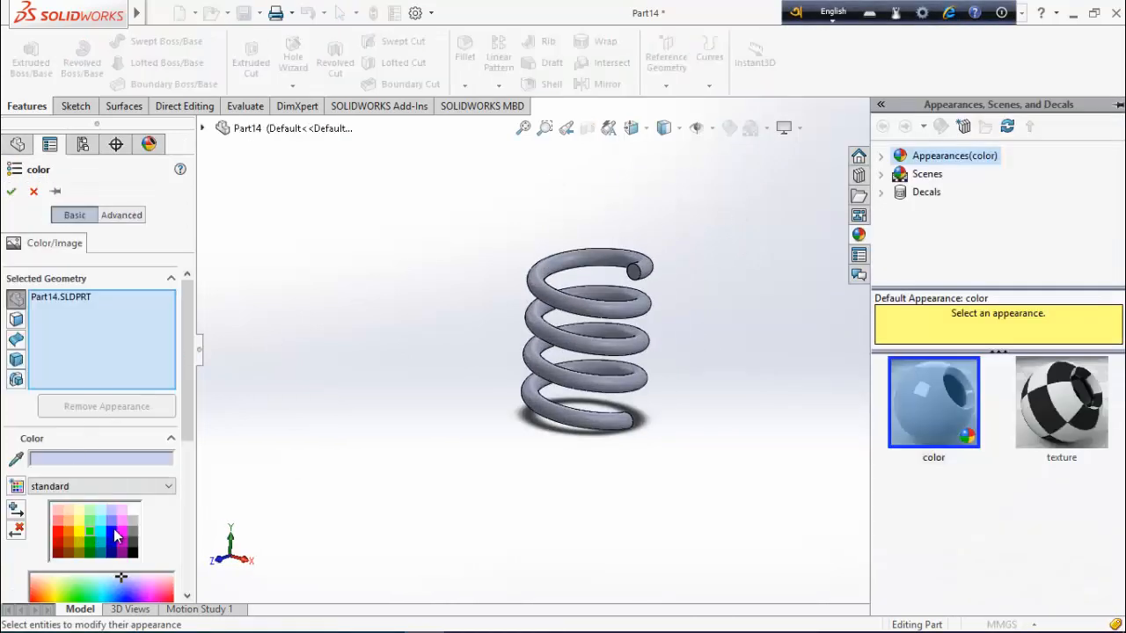
left_click(112, 531)
left_click(12, 192)
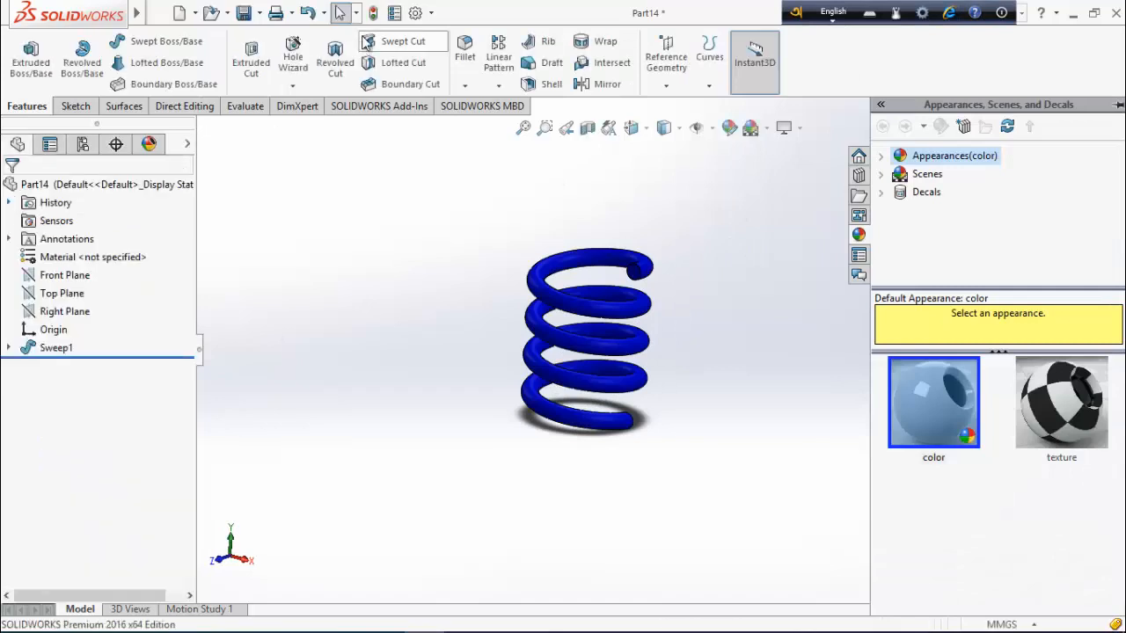
Save the coil part as "Spring" in the Cam & Follower folder.
left_click(244, 12)
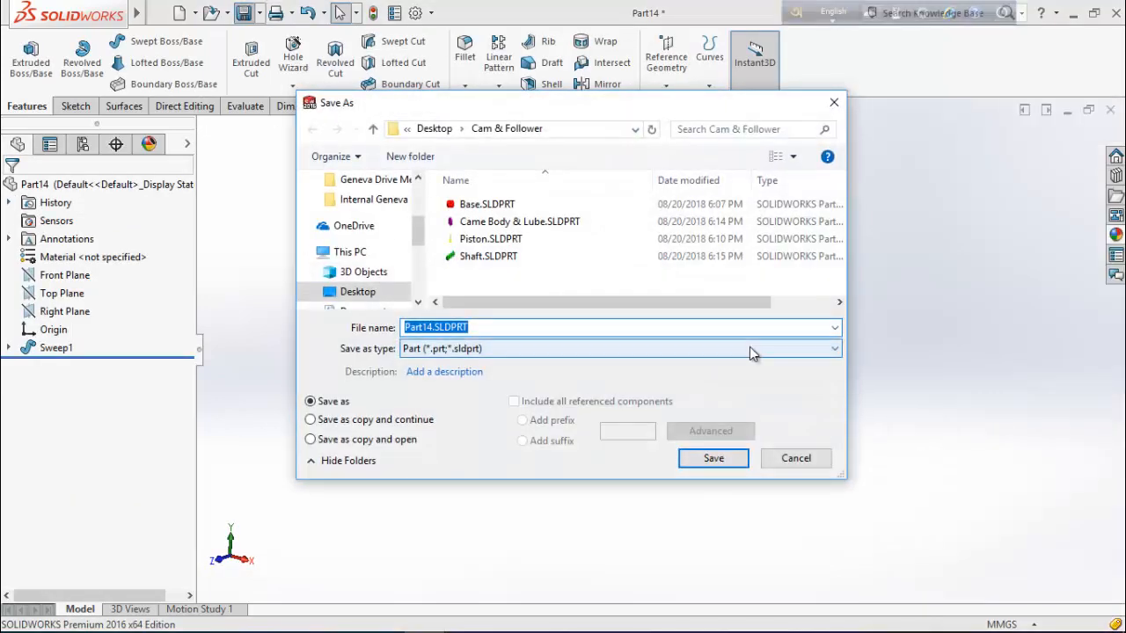
type("Spring")
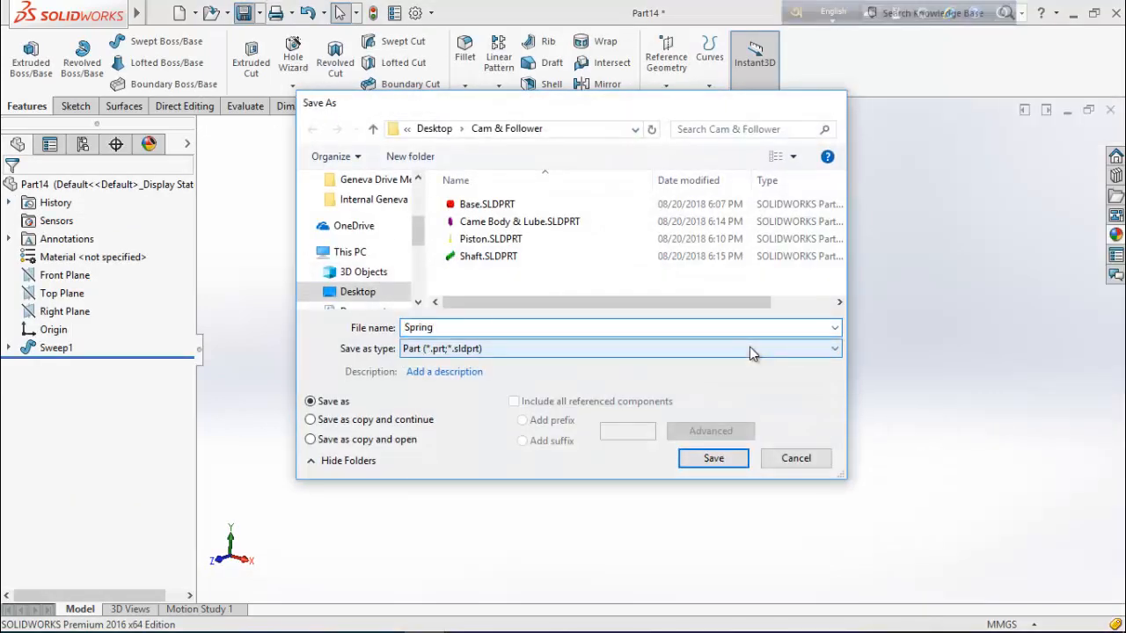
key("Return")
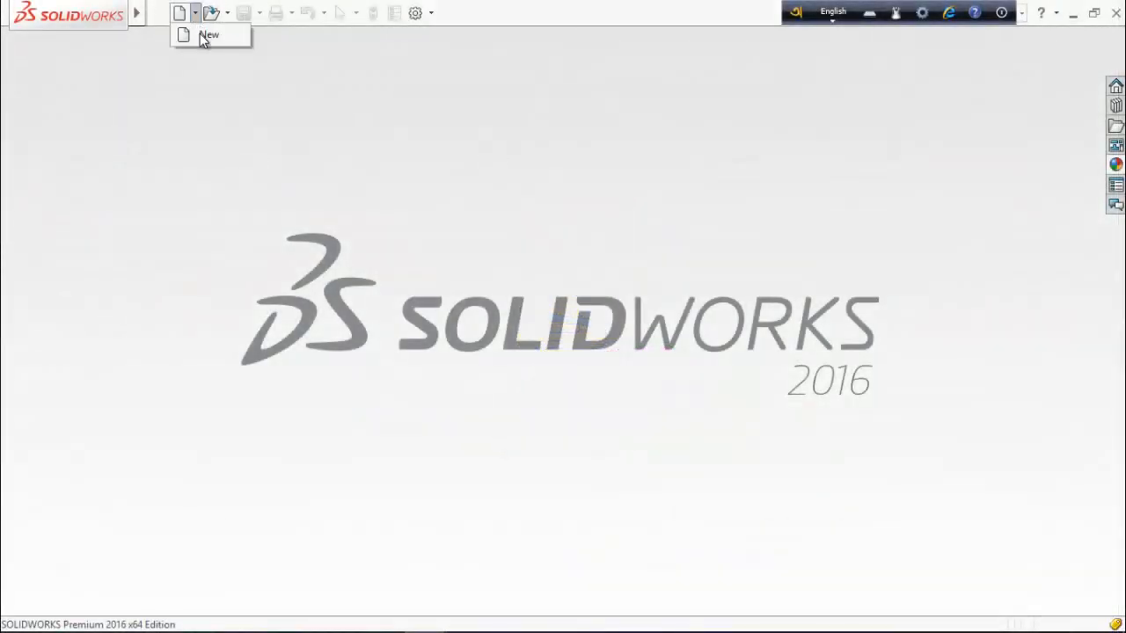
Create a new assembly document and place the Base part from the Cam & Follower folder as the first component.
left_click(203, 35)
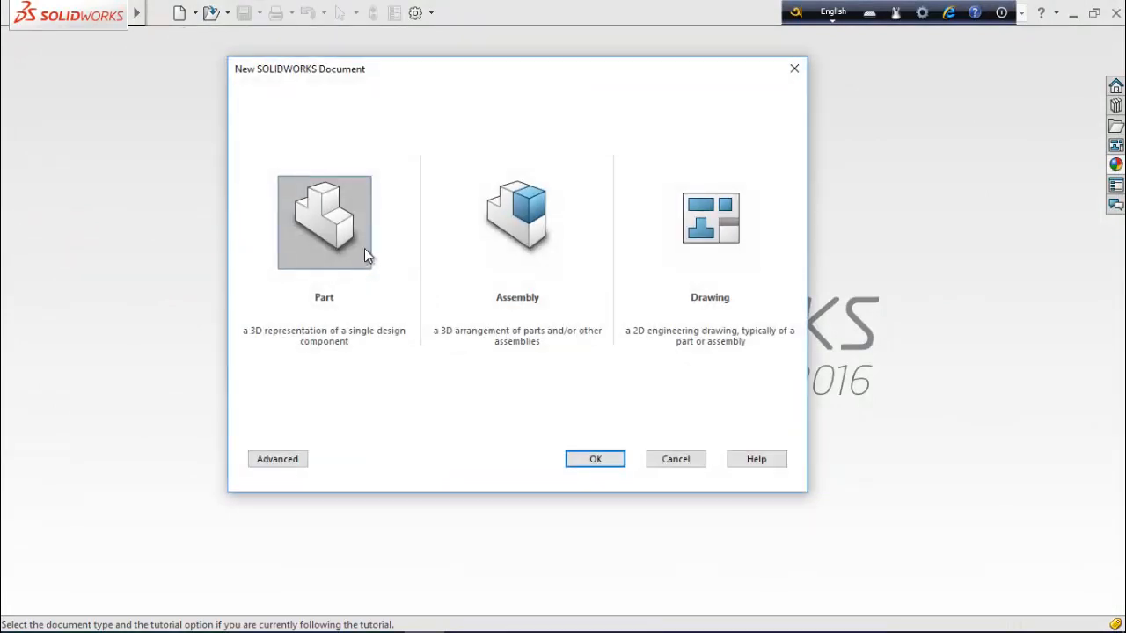
left_click(522, 243)
left_click(605, 458)
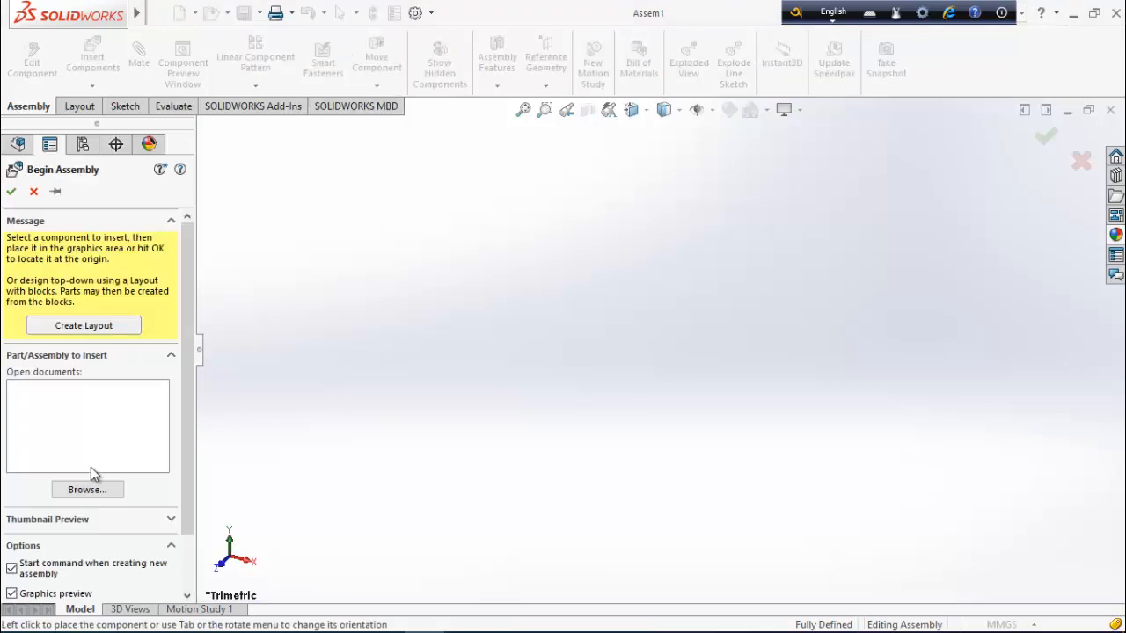
left_click(99, 479)
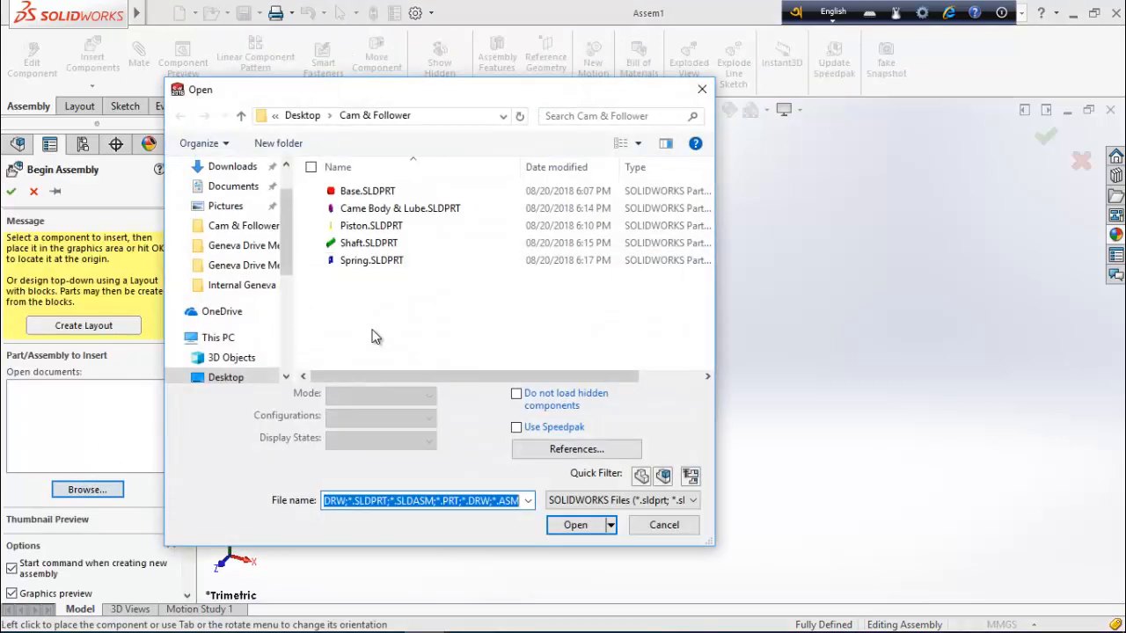
double_click(377, 191)
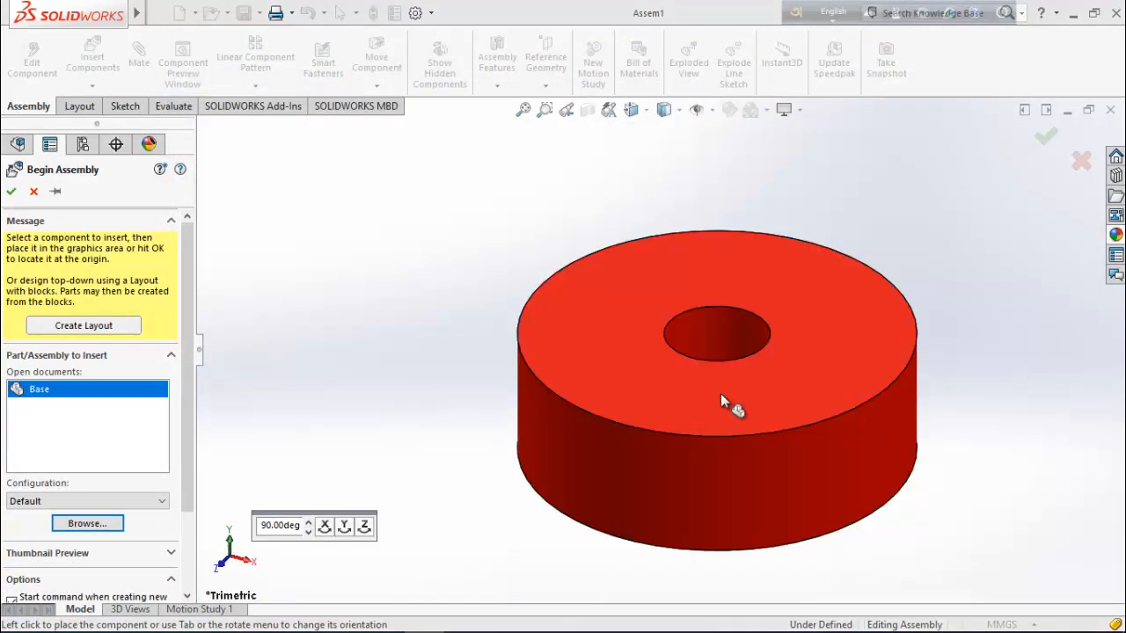
left_click(723, 385)
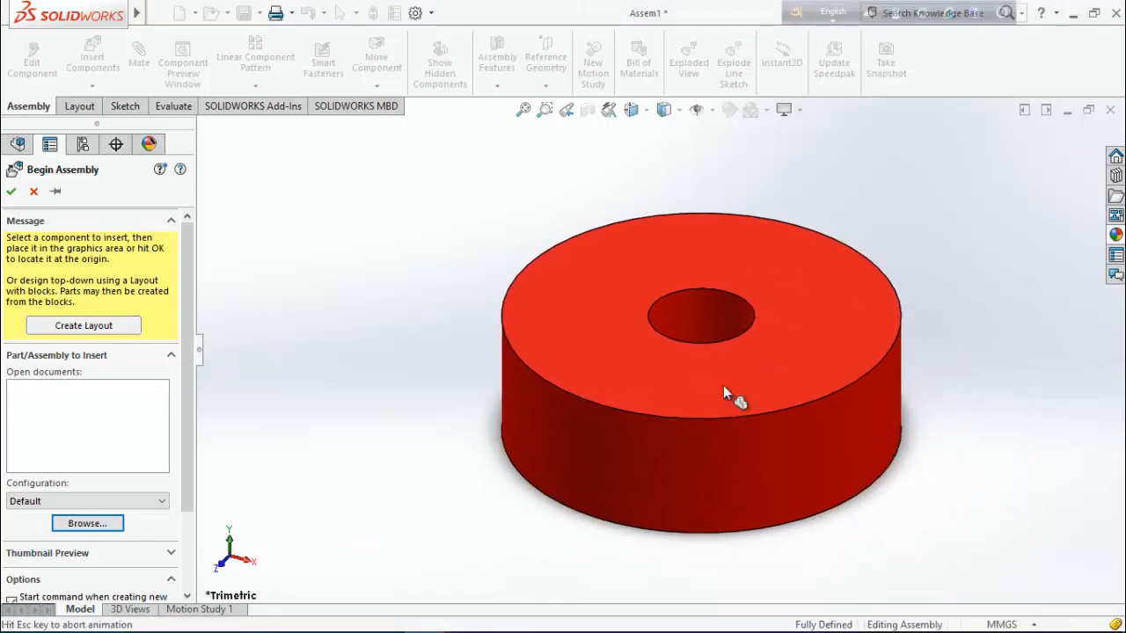
Insert the Piston part from the Cam & Follower folder and place it beside the base.
left_click(88, 55)
left_click(88, 475)
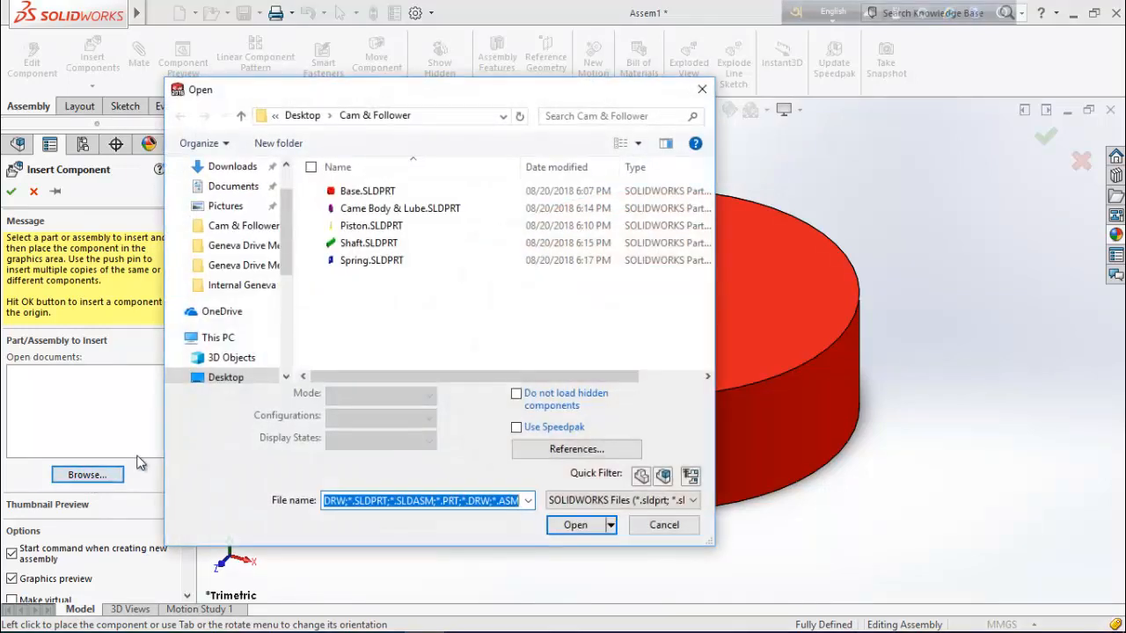
left_click(369, 226)
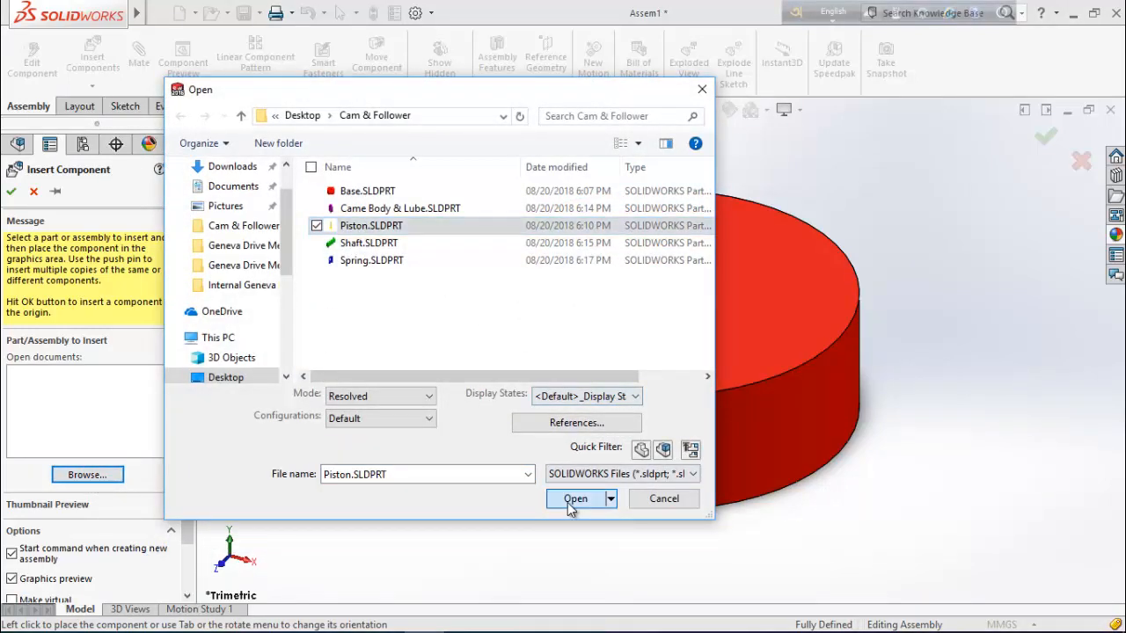
left_click(573, 501)
left_click(373, 400)
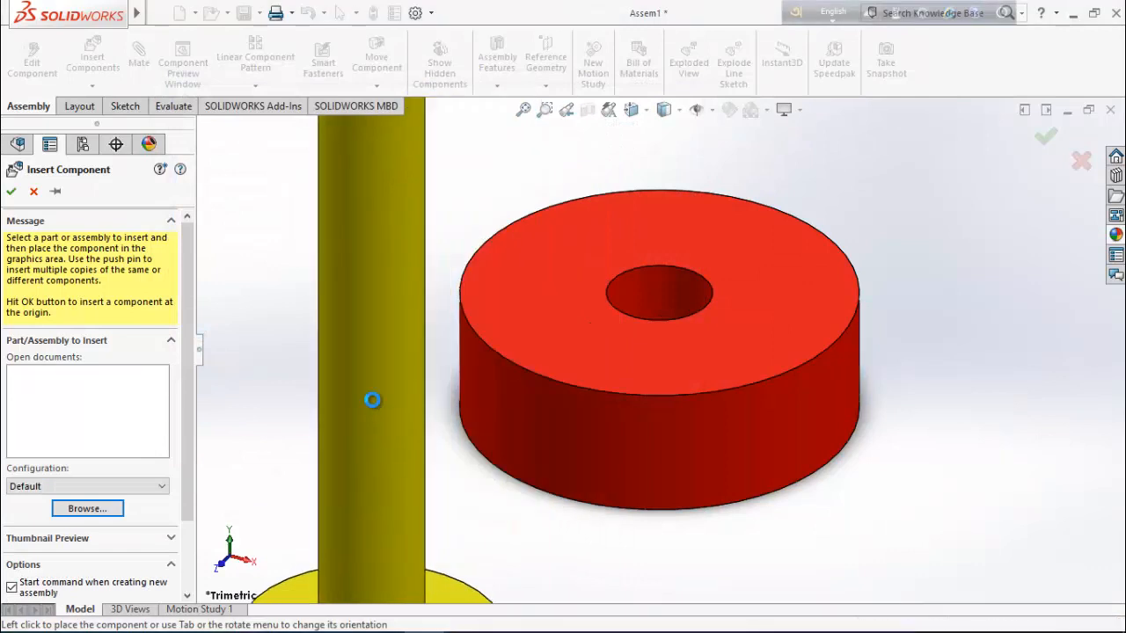
Add a Concentric mate between the piston's cylindrical rod face and the base's hole.
left_click(468, 271)
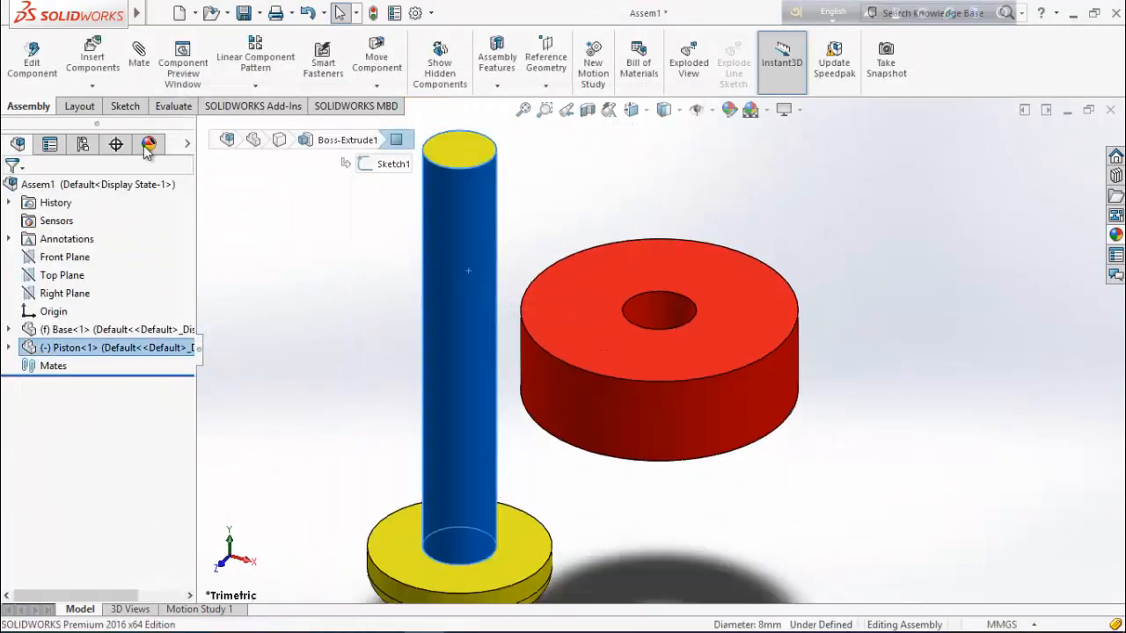
left_click(139, 57)
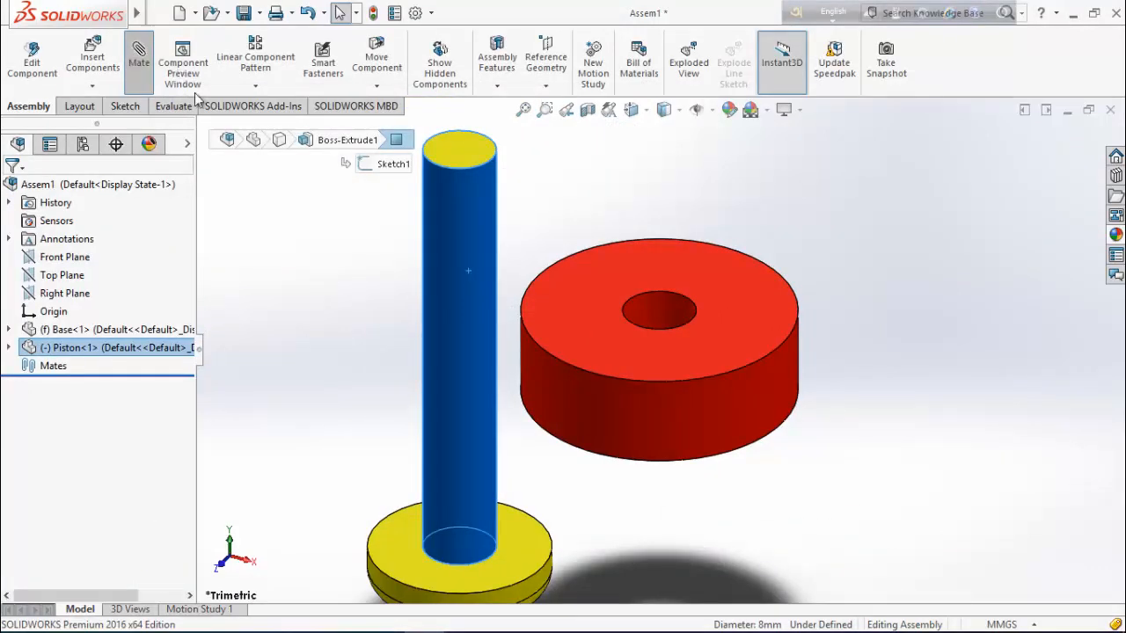
left_click(659, 313)
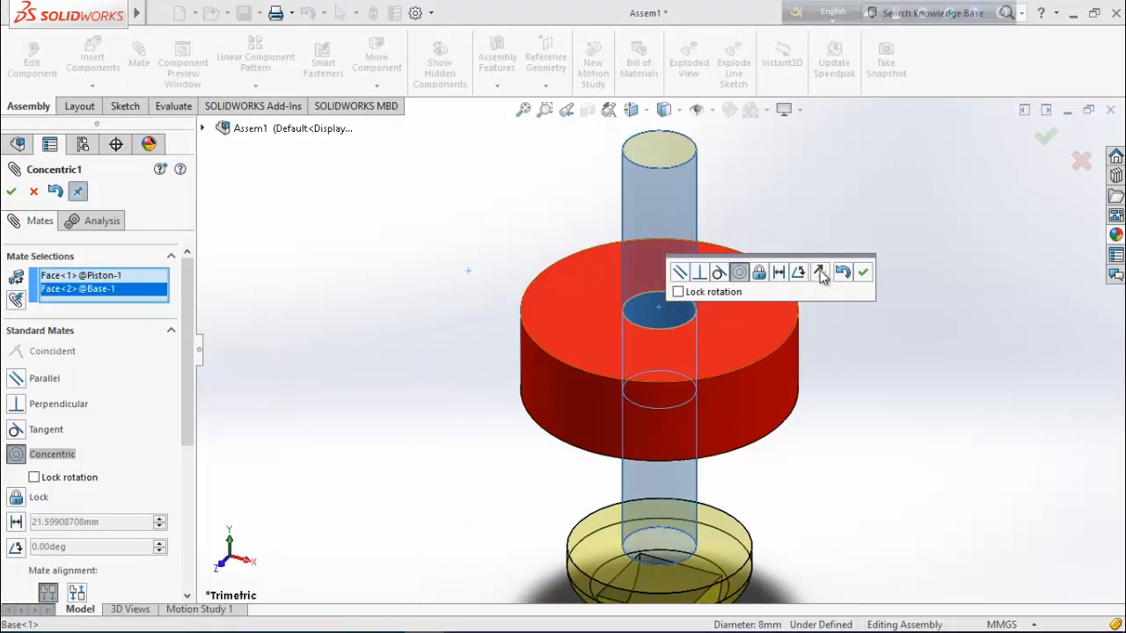
left_click(865, 274)
Slide the piston down through the base until its rod end is near the base's upper face, and finish mating.
scroll(828, 398, "up", 4)
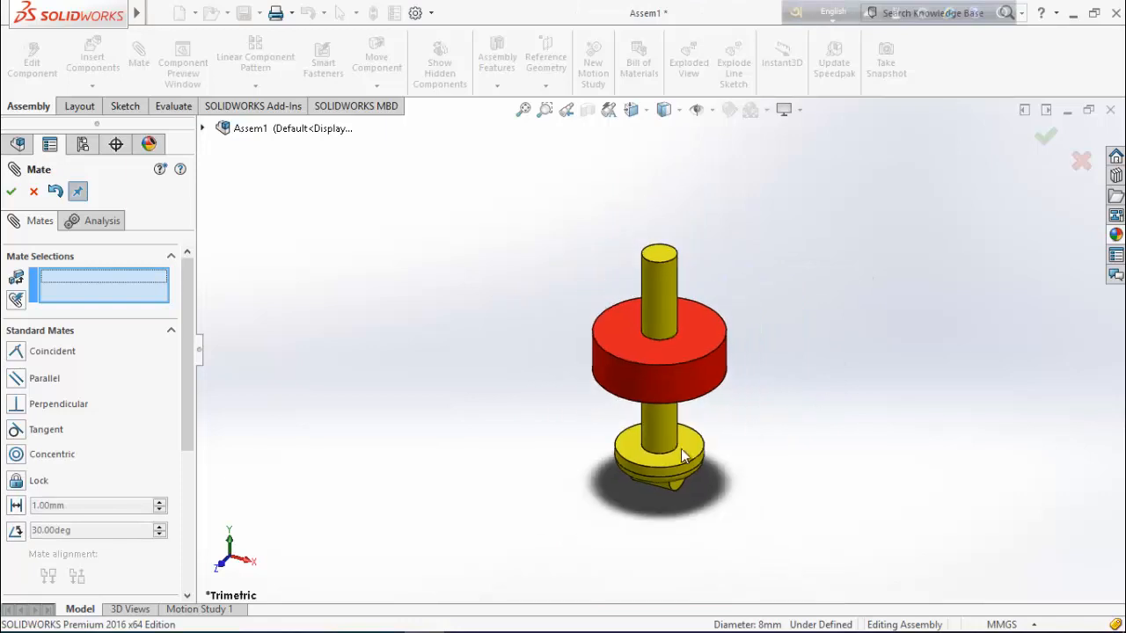
left_click_drag(662, 449, 689, 526)
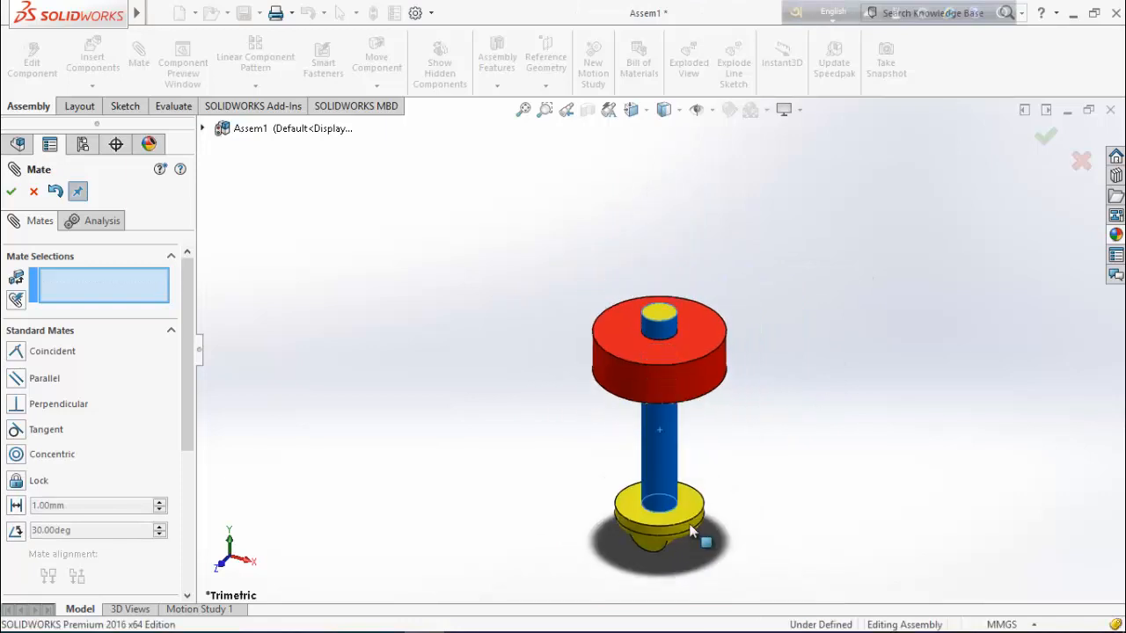
left_click_drag(689, 525, 691, 545)
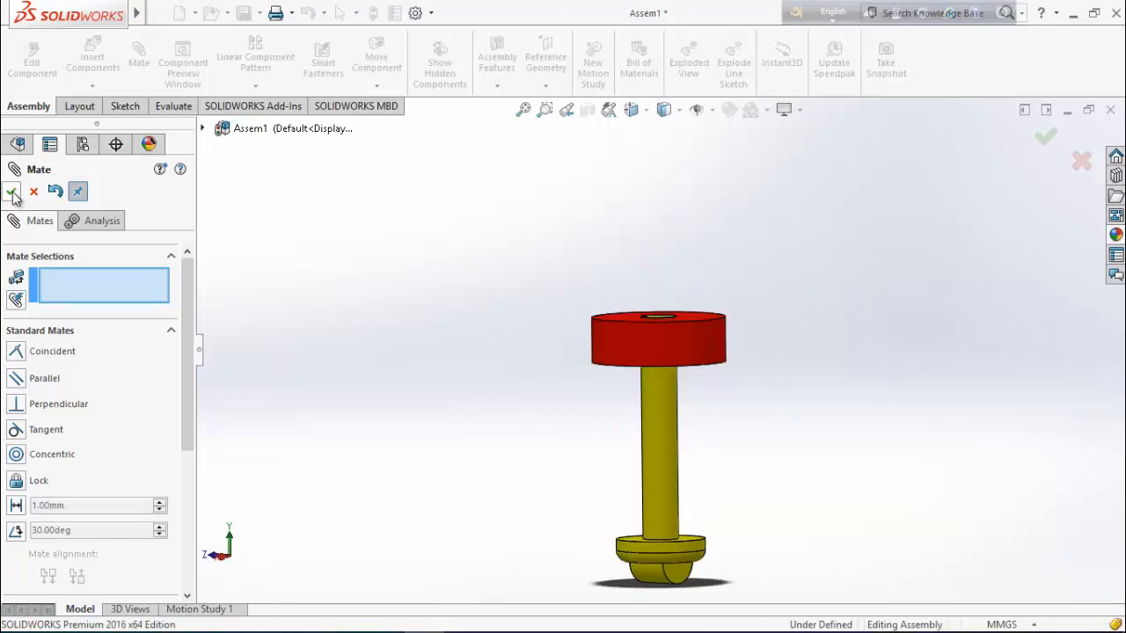
left_click(12, 192)
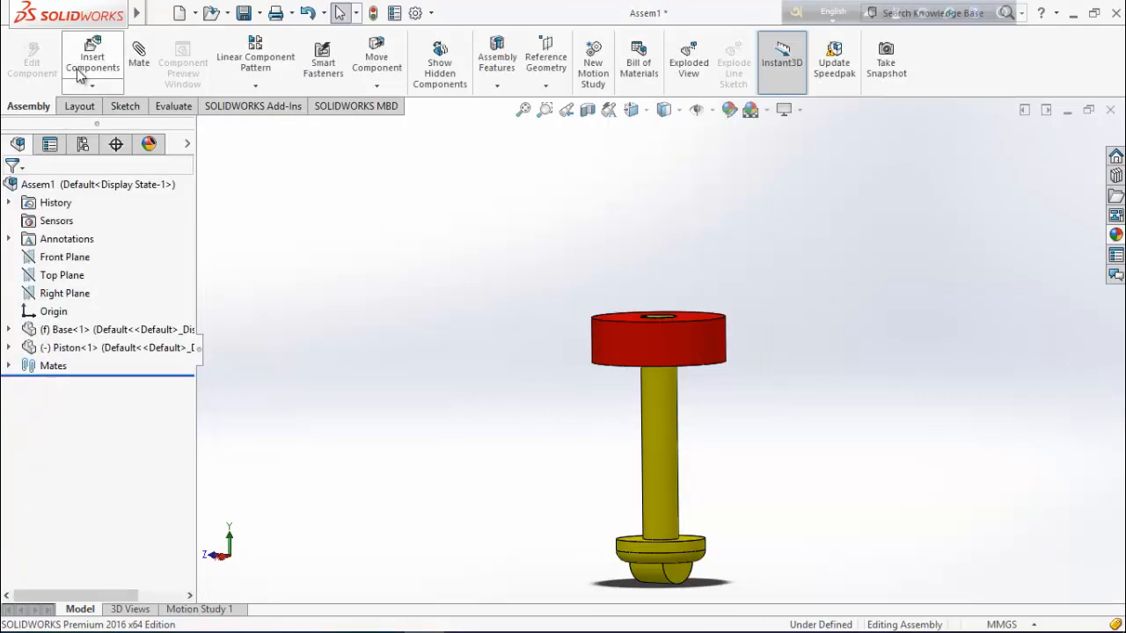
Insert the Came Body & Lube part and place it below and beside the piston.
left_click(92, 57)
left_click(76, 479)
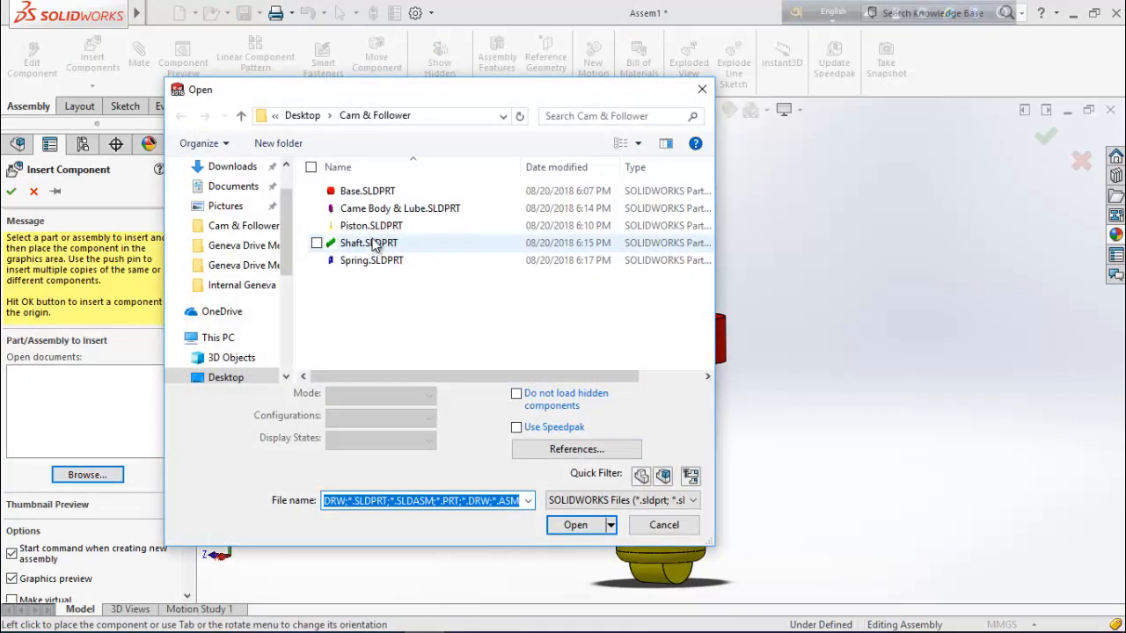
left_click(388, 211)
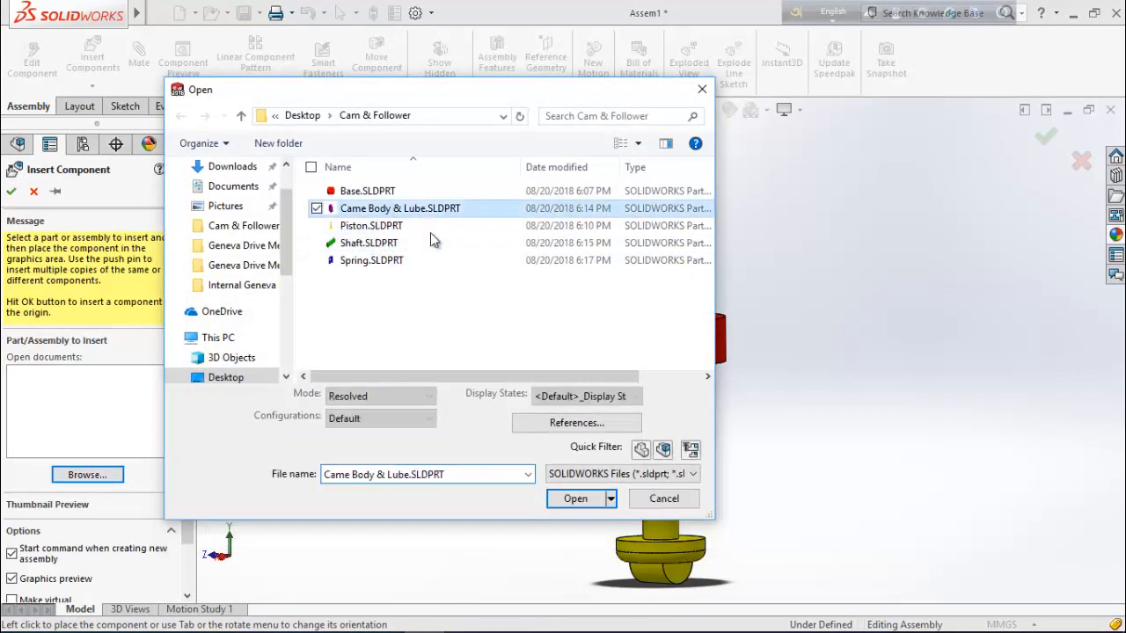
left_click(575, 525)
left_click(746, 502)
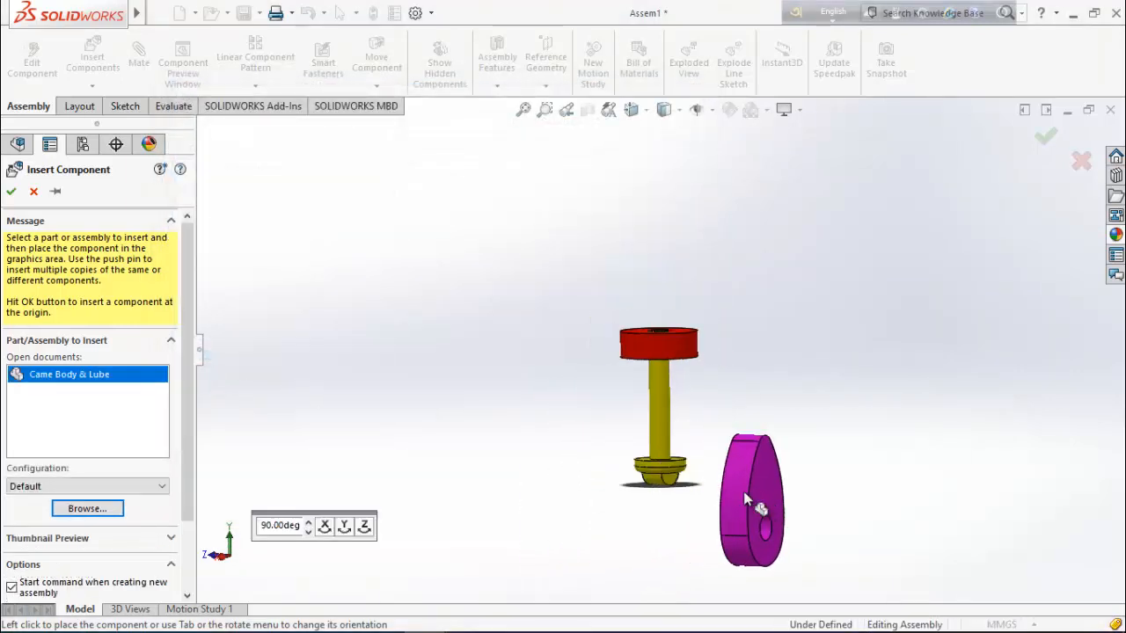
Add a Coincident mate between the cam's flat side face and the flat end face of the piston's rounded tip.
scroll(737, 475, "down", 3)
scroll(735, 479, "down", 1)
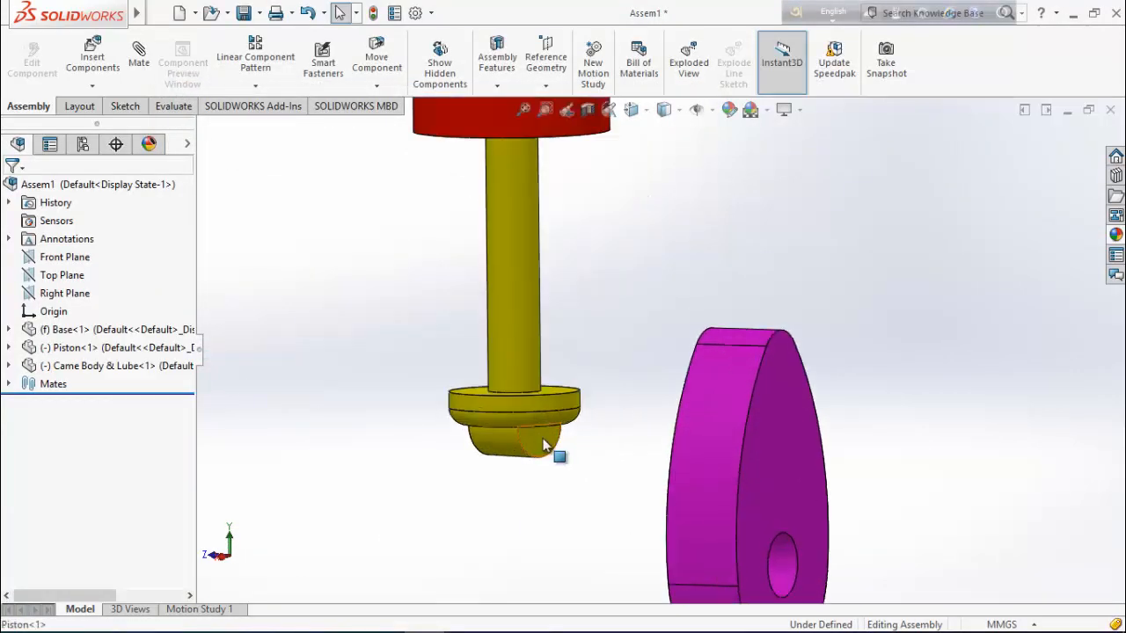
left_click(543, 444)
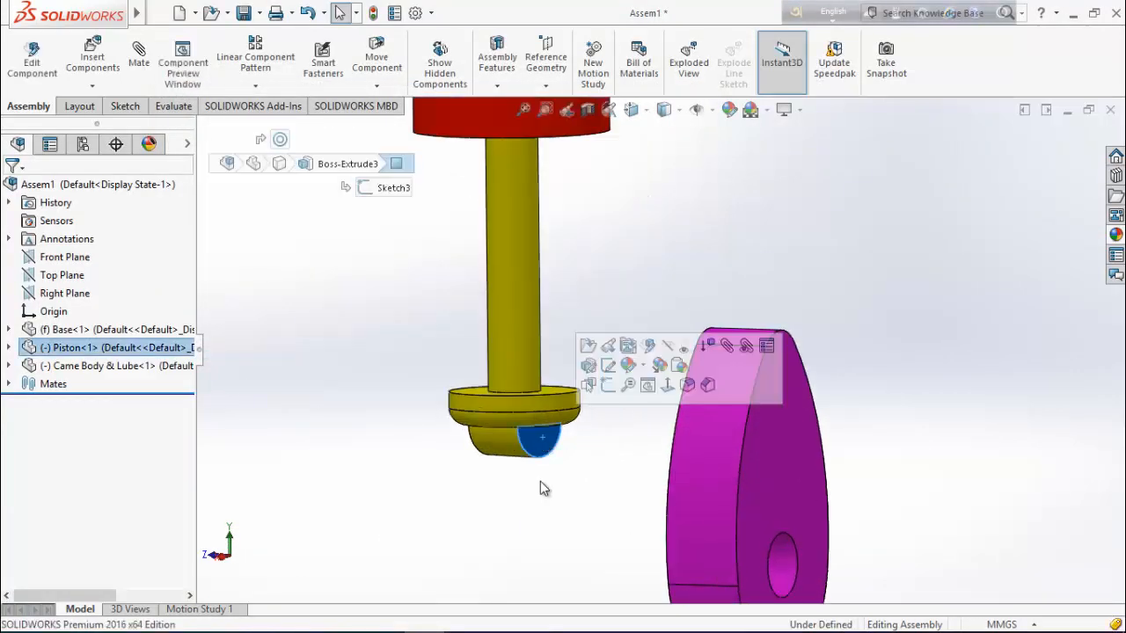
left_click(787, 386)
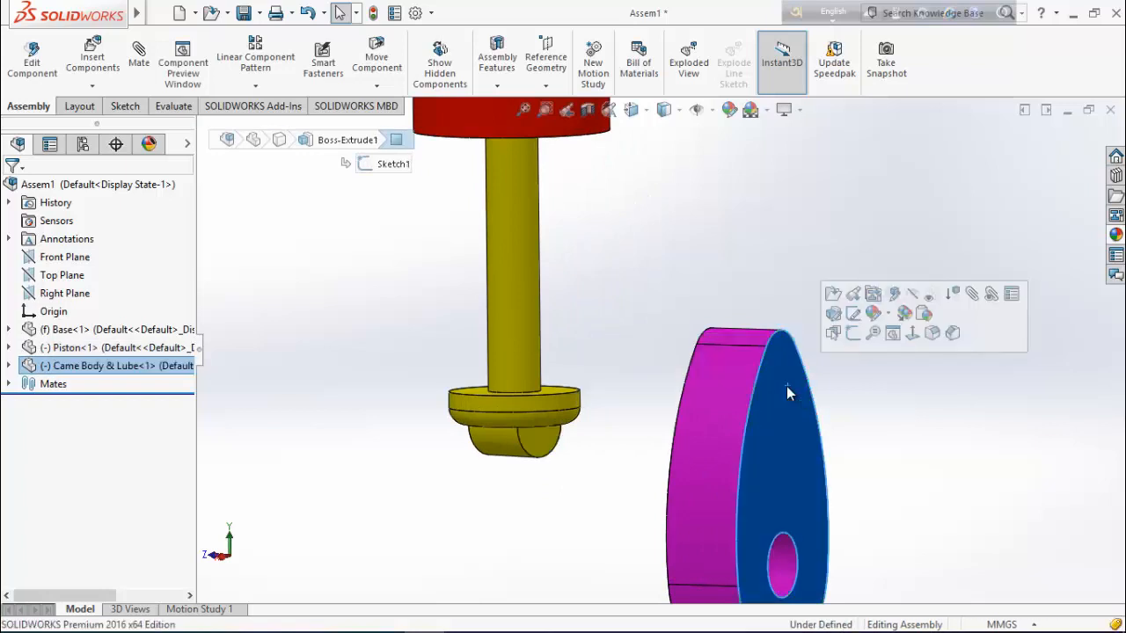
left_click(544, 444, "ctrl")
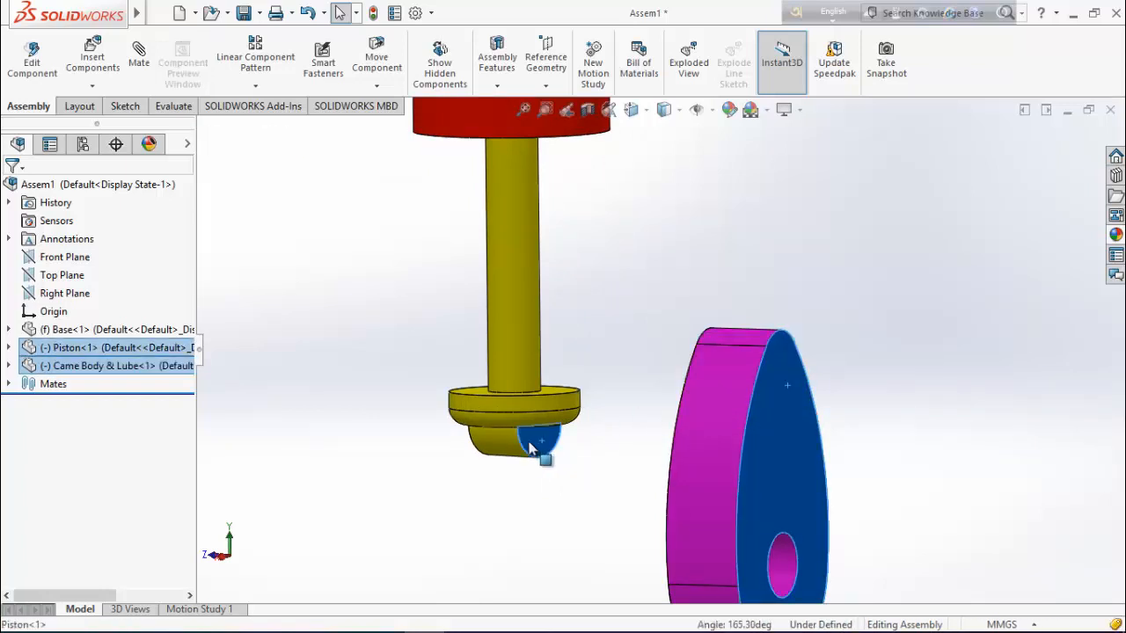
left_click(141, 62)
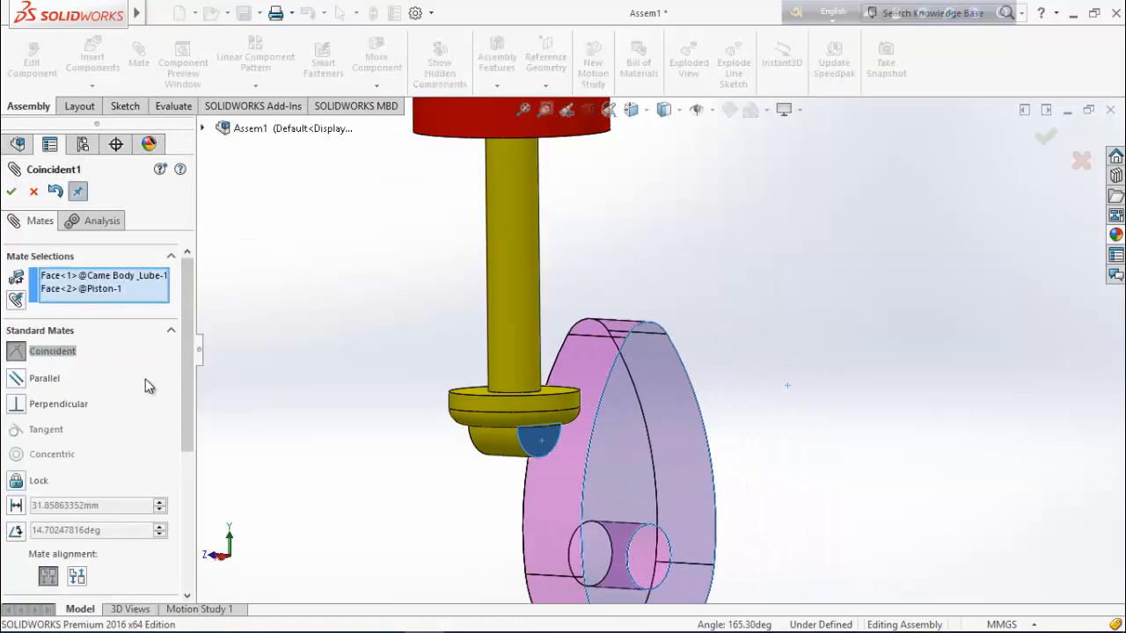
middle_click_drag(735, 482, 9, 299)
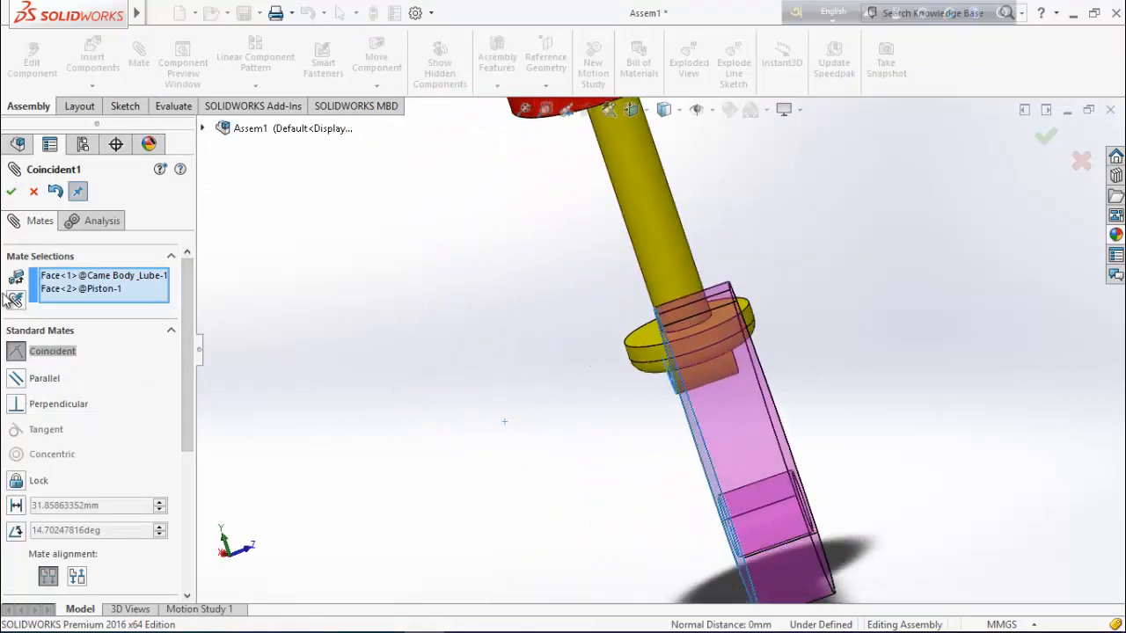
left_click(12, 192)
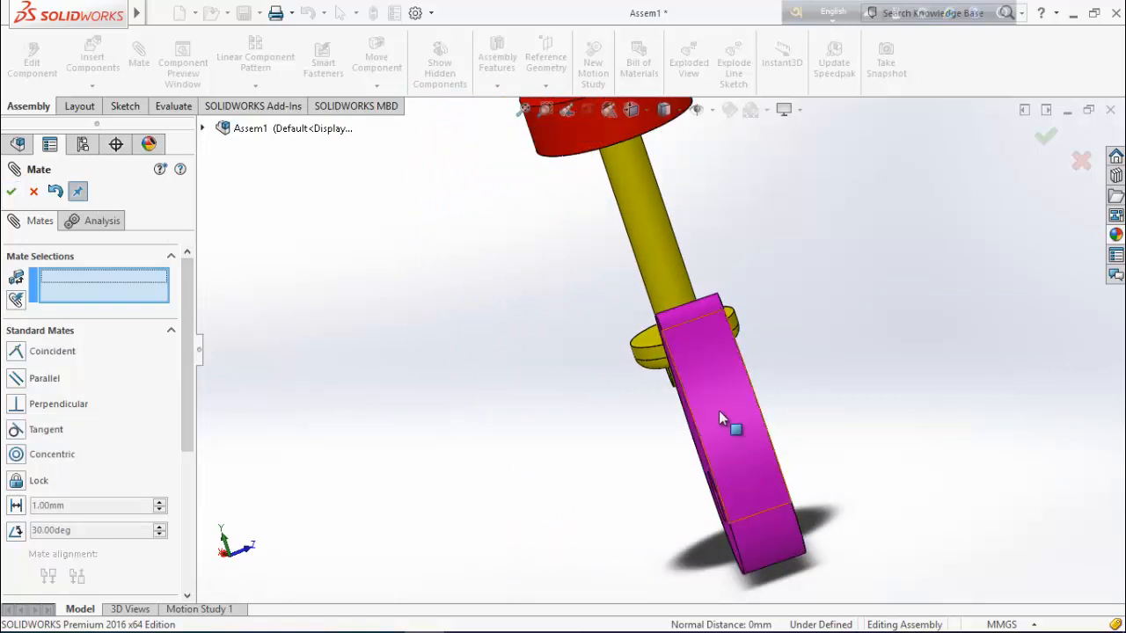
Move the cam down clear of the piston's rounded tip, turn it, and finish mating.
left_click_drag(718, 411, 746, 503)
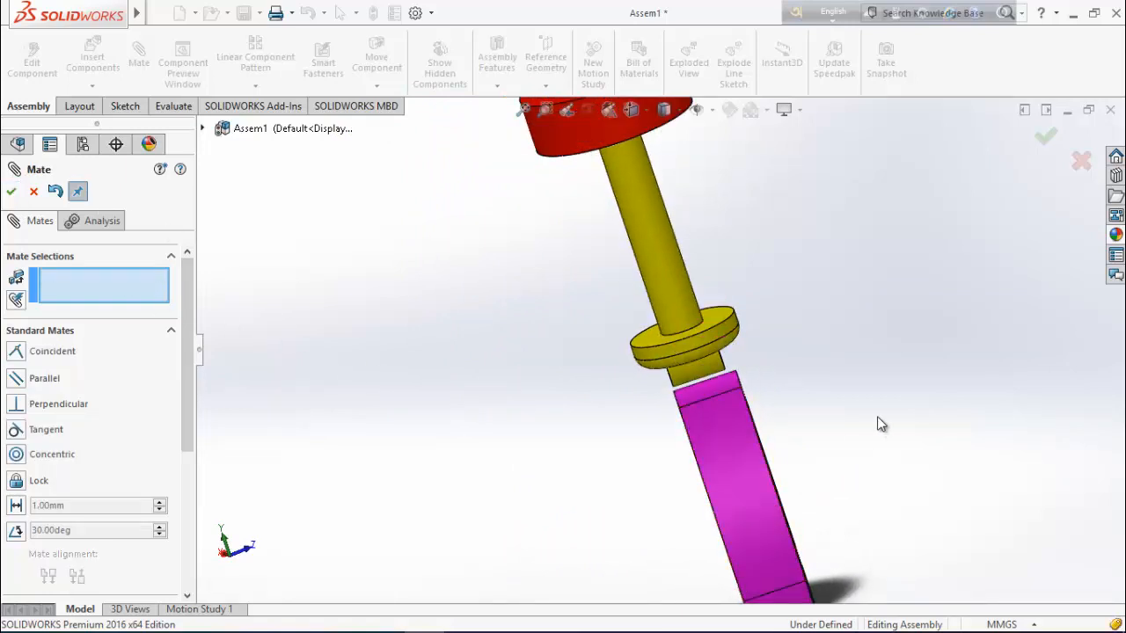
middle_click_drag(877, 416, 601, 485)
left_click_drag(603, 482, 813, 473)
middle_click_drag(879, 432, 983, 378)
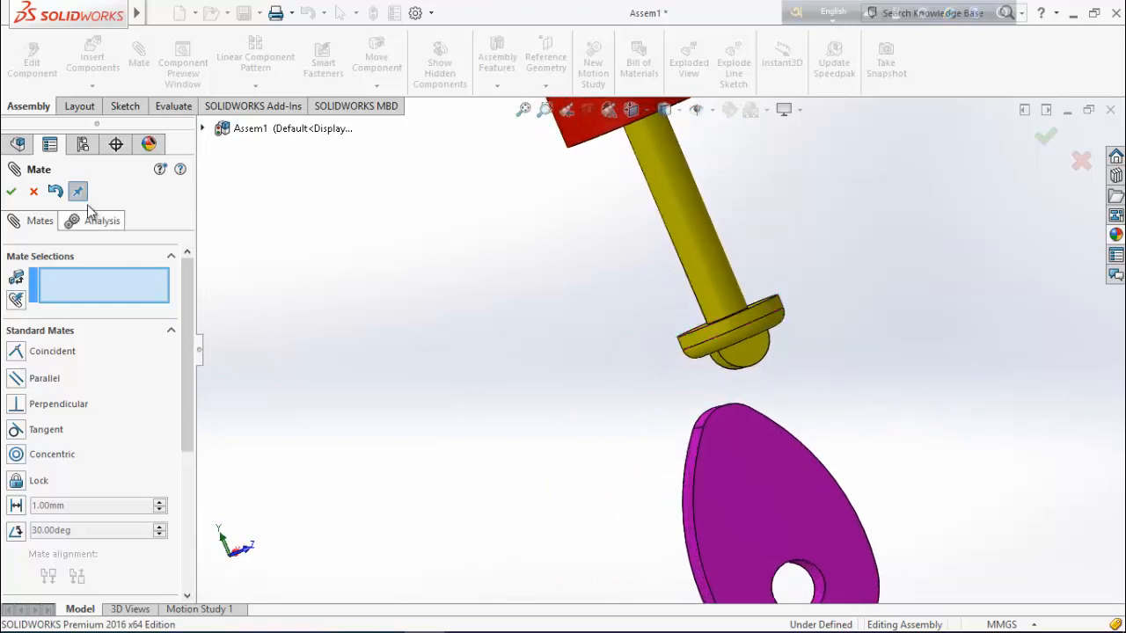
left_click(13, 194)
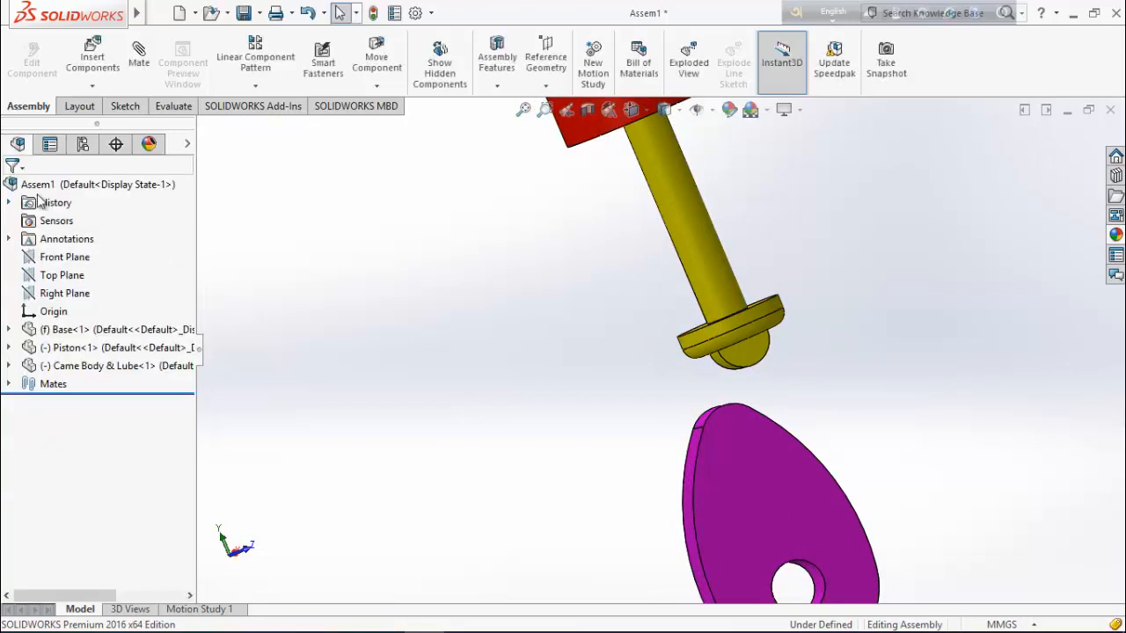
Move the cam up against the piston's rounded tip and compare the widths of the two parts.
left_click_drag(739, 523, 813, 426)
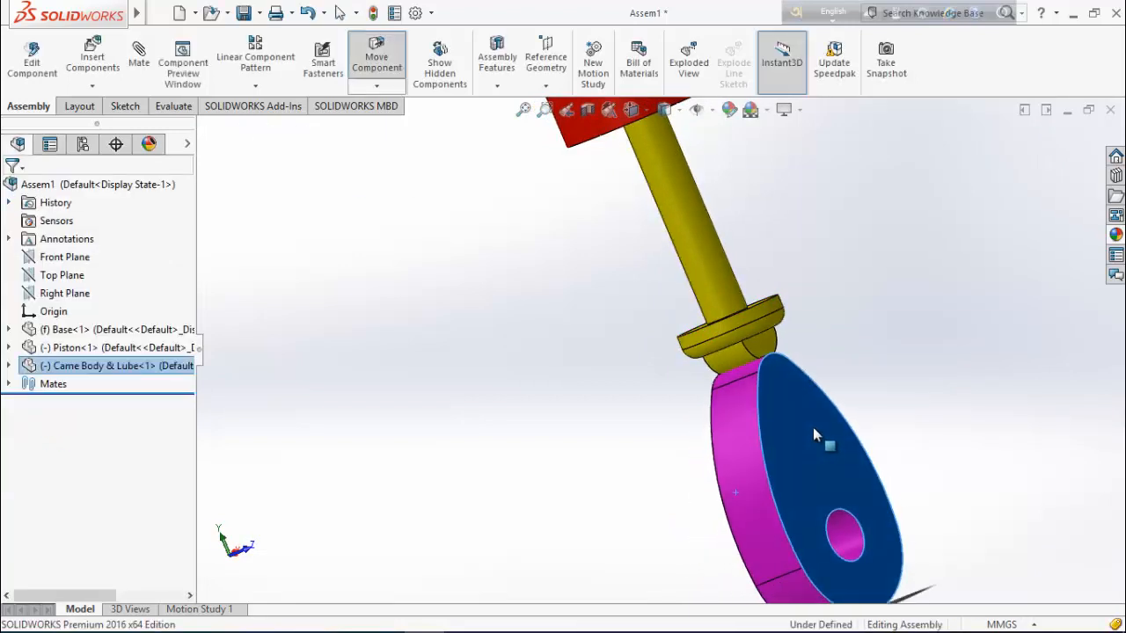
middle_click_drag(813, 427, 679, 590)
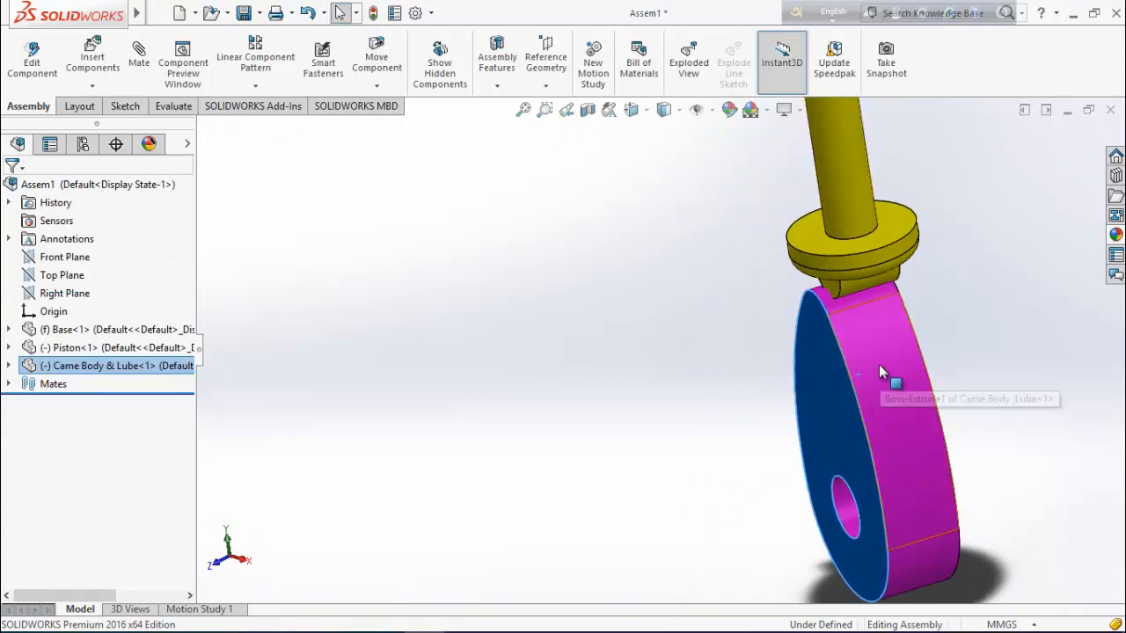
middle_click_drag(970, 353, 930, 382)
middle_click_drag(783, 376, 806, 341)
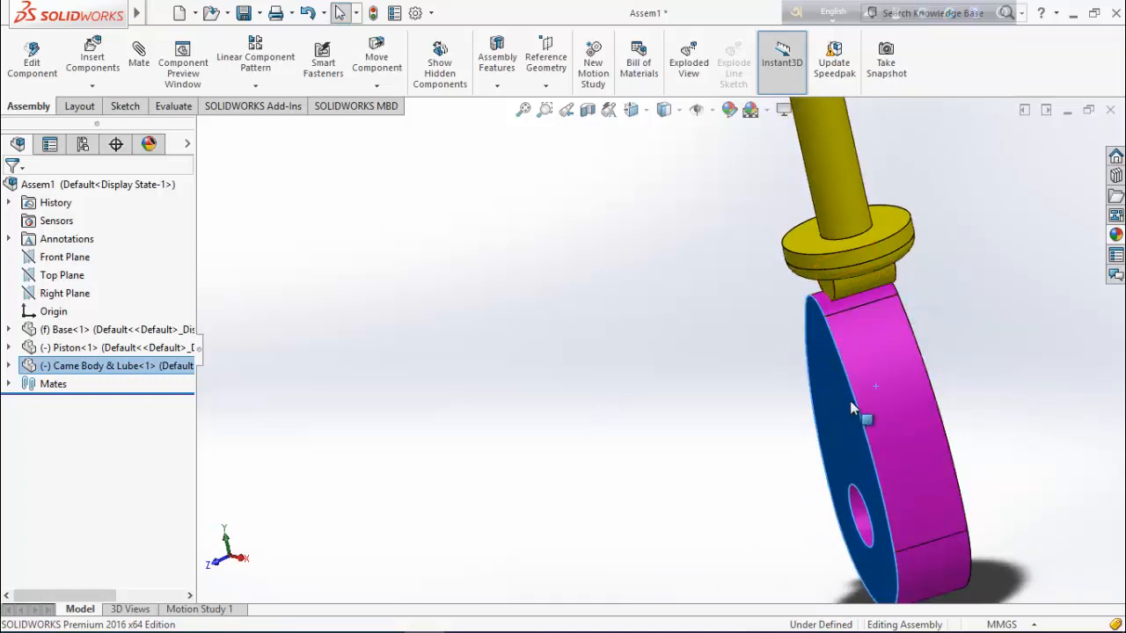
Open the cam part from the assembly and set the mid-plane depth of its Boss-Extrude1 to 10 mm.
right_click(890, 389)
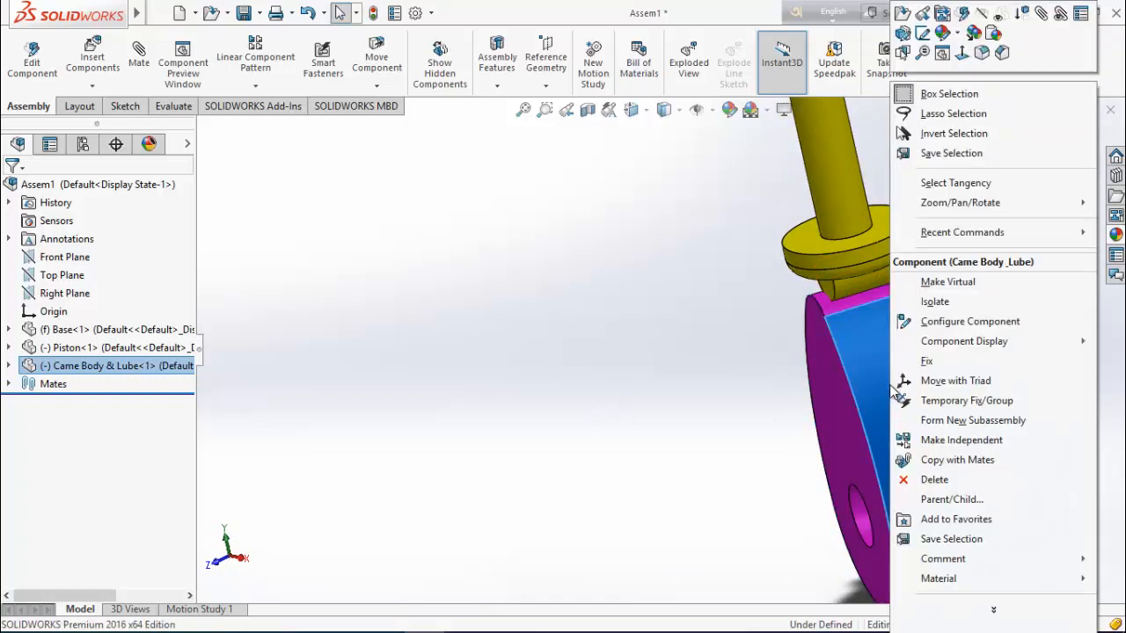
left_click(906, 14)
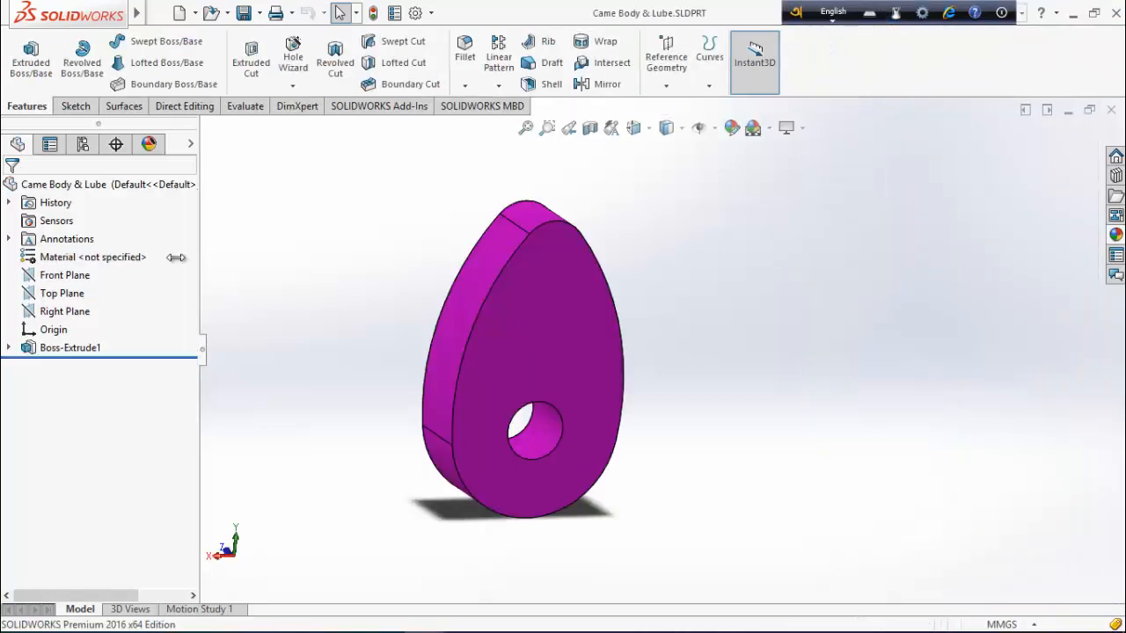
left_click(8, 347)
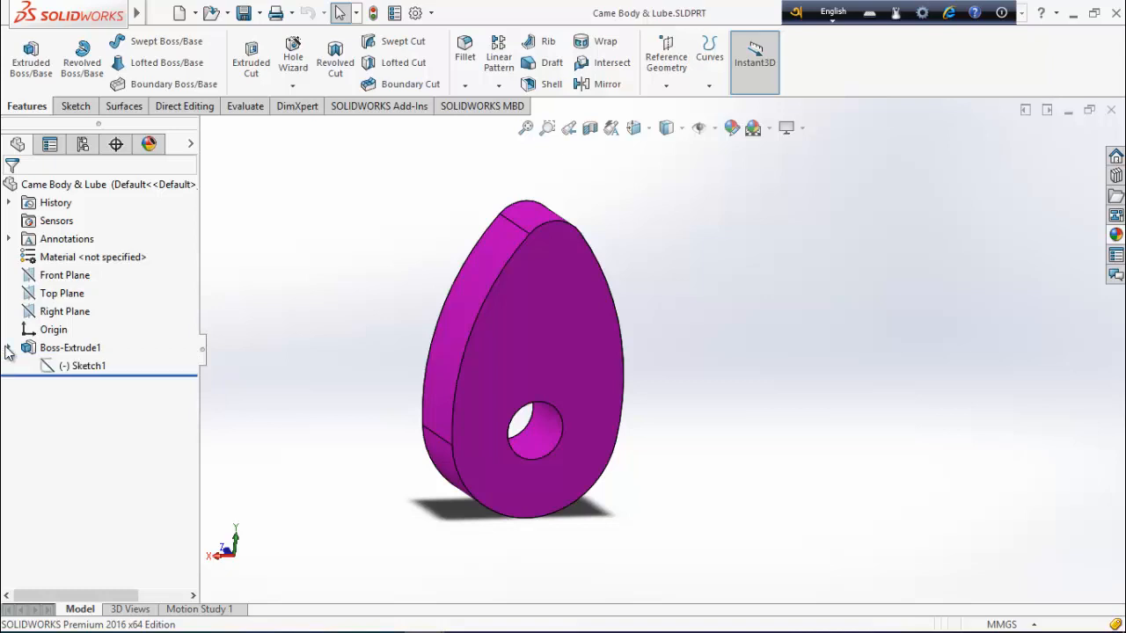
right_click(51, 349)
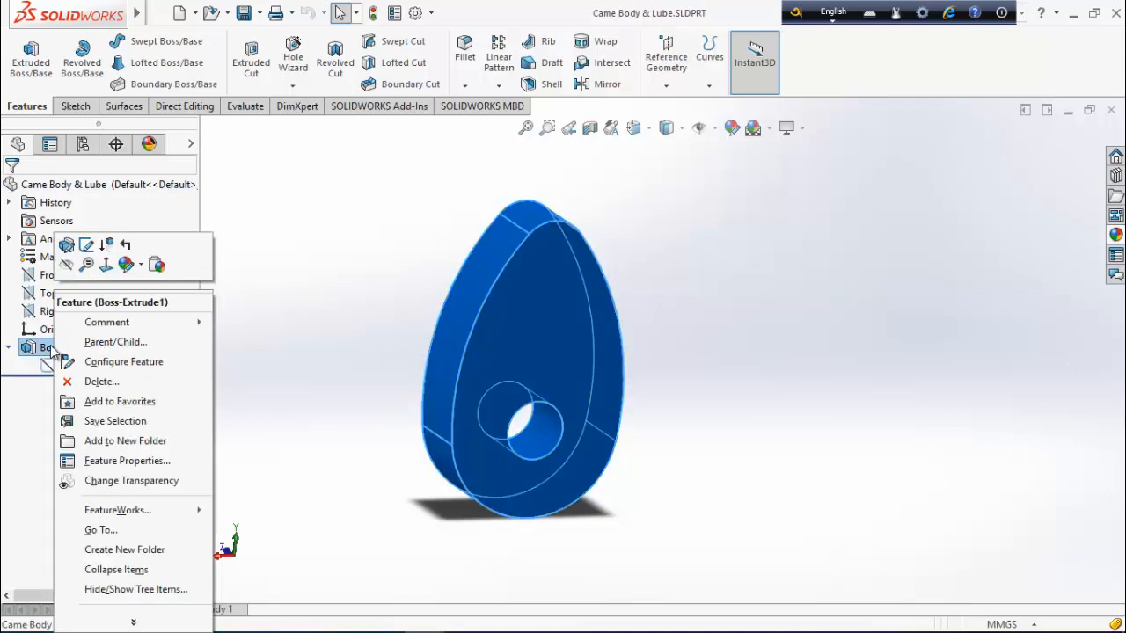
left_click(86, 244)
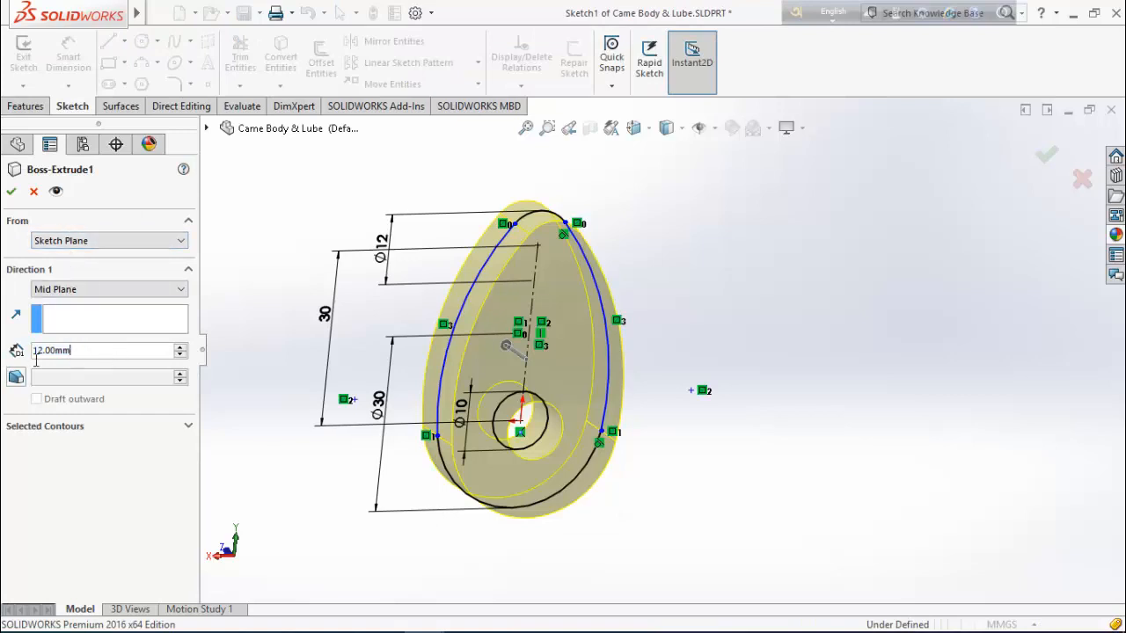
type("1")
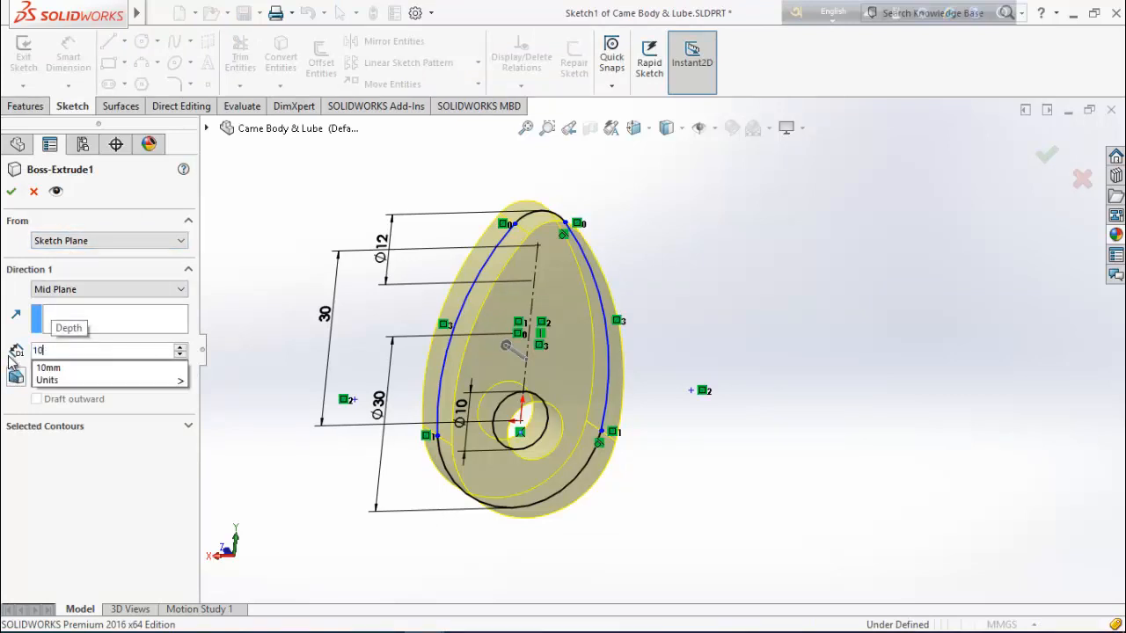
type("0")
key("Return")
left_click(10, 194)
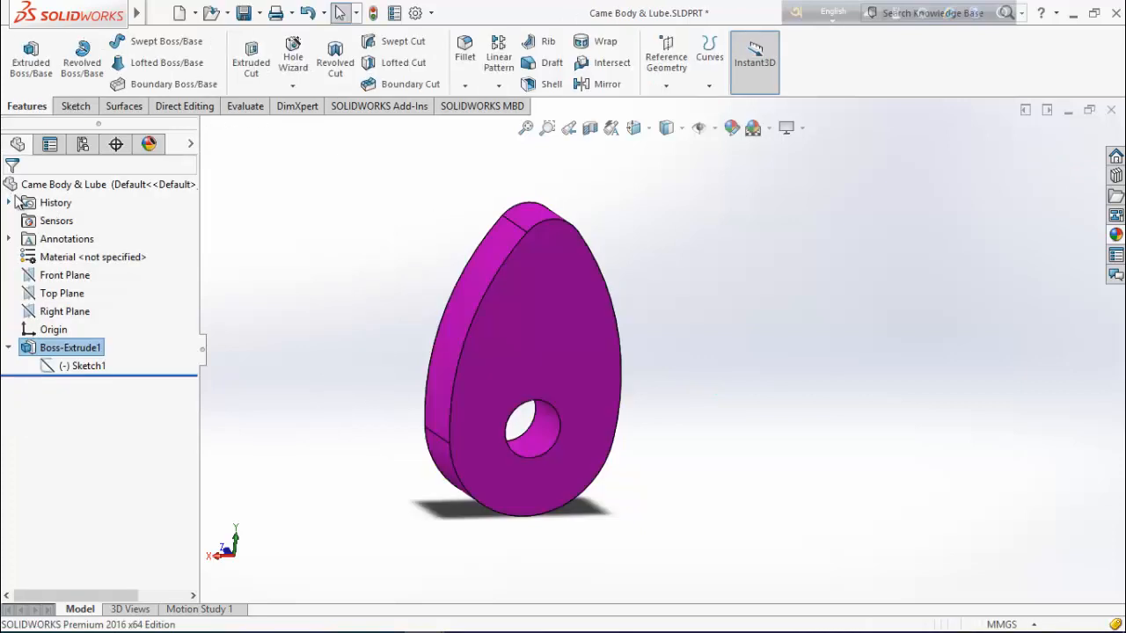
Save and close the cam part, and rebuild the assembly with the changed model.
left_click(244, 17)
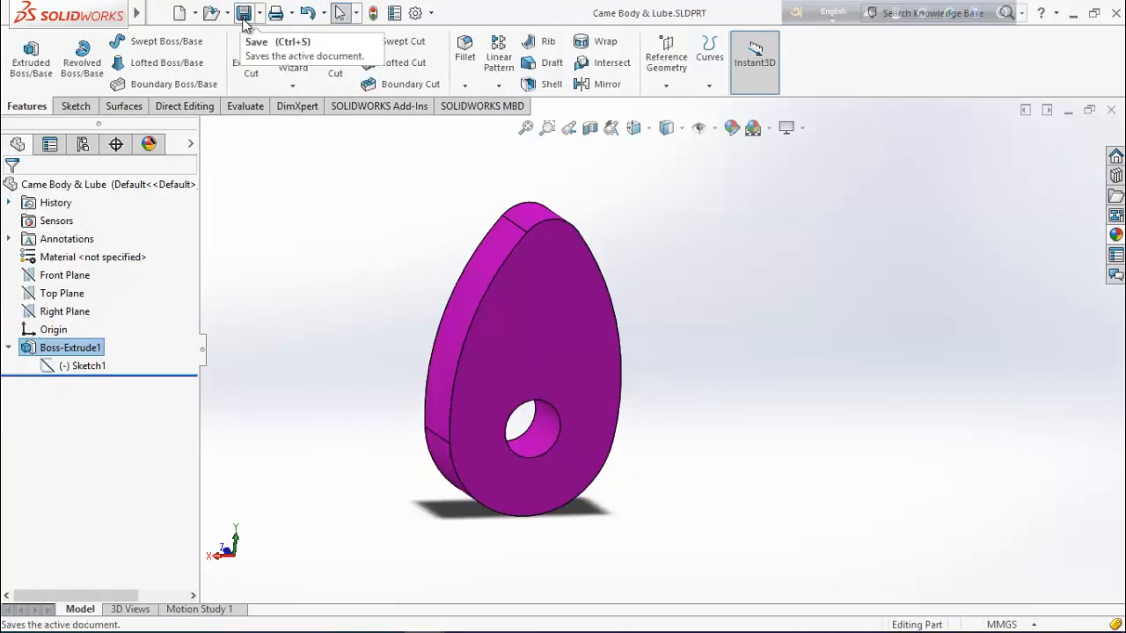
left_click(1110, 111)
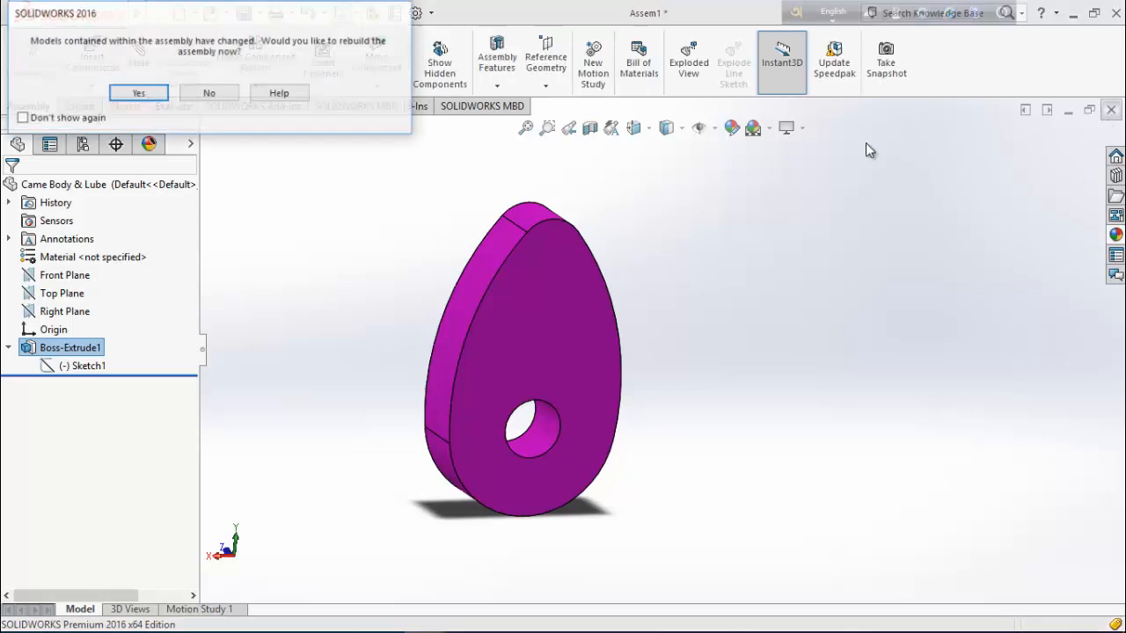
left_click(137, 95)
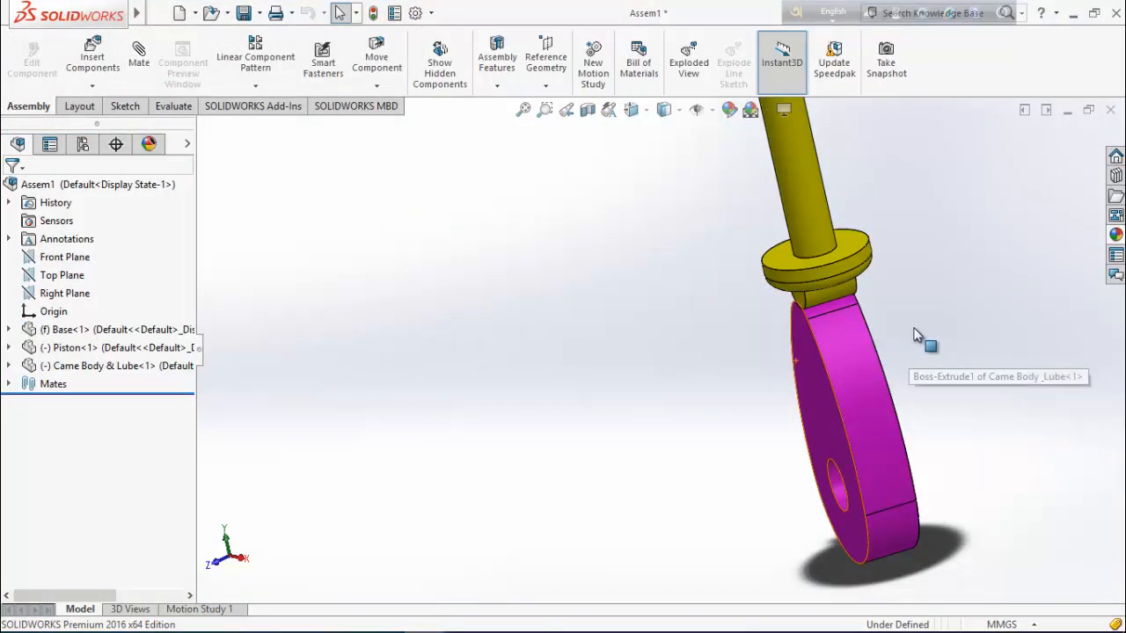
Insert the Shaft part and place it beside the lower end of the cam.
middle_click_drag(915, 335, 614, 332)
left_click(83, 107)
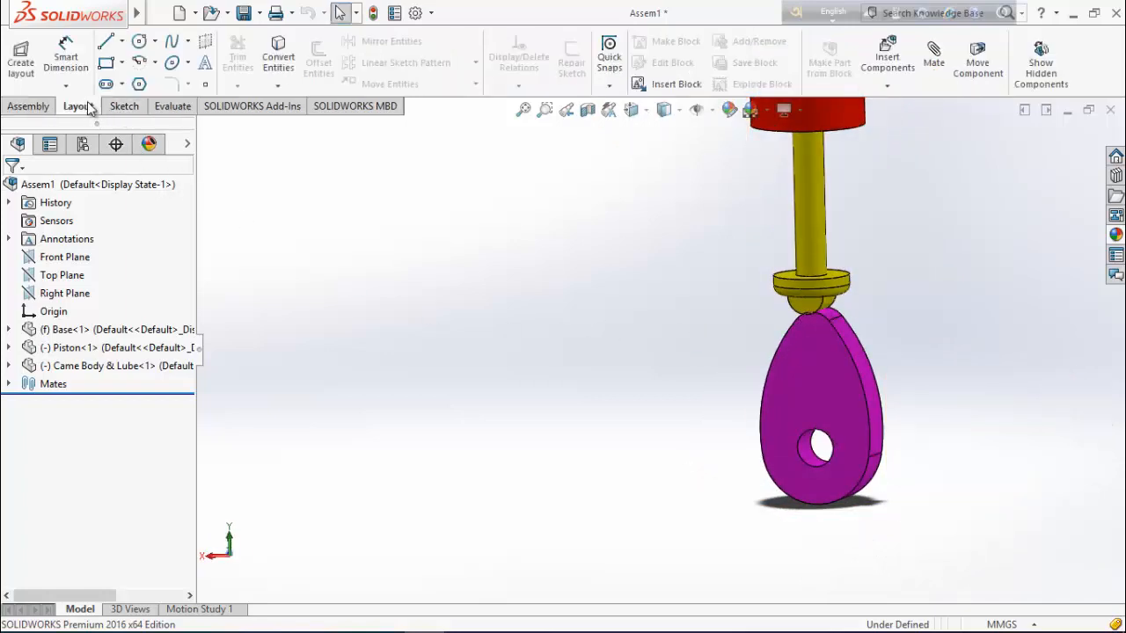
left_click(29, 106)
left_click(92, 57)
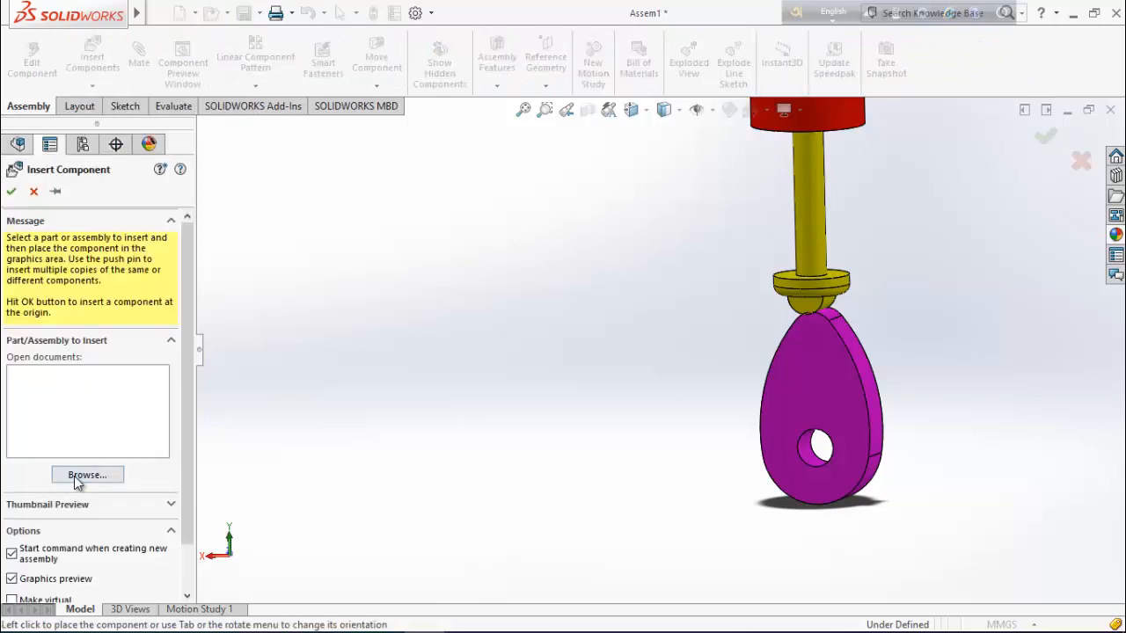
left_click(73, 475)
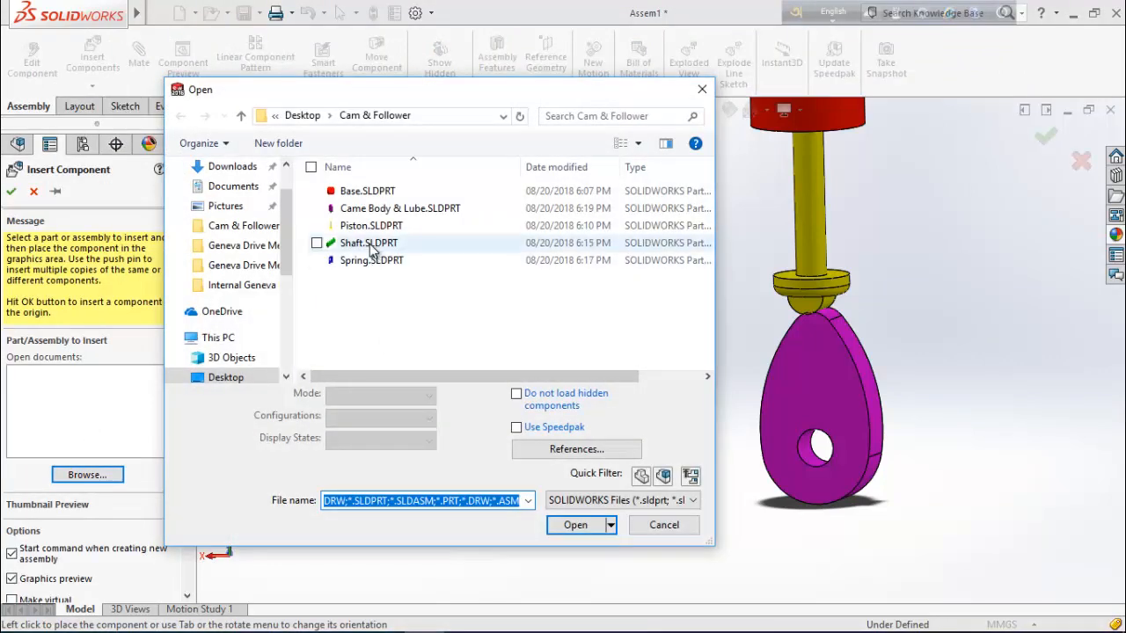
left_click(372, 246)
double_click(372, 246)
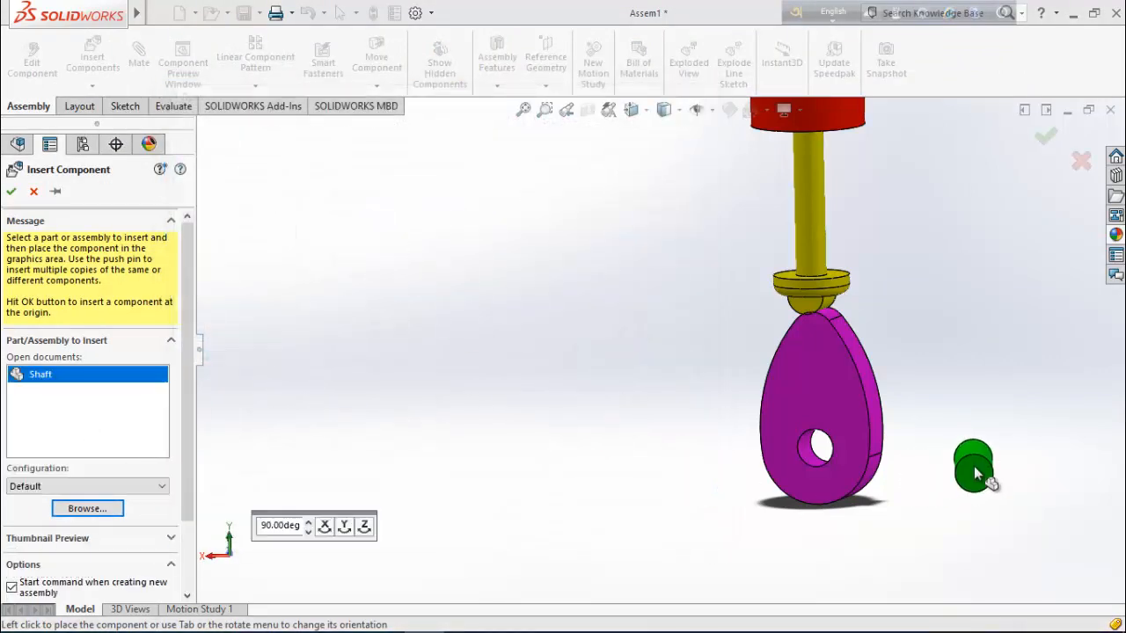
left_click(1019, 483)
Add a Concentric mate between the shaft's cylindrical face and the cam's hole.
middle_click_drag(1019, 483, 927, 526)
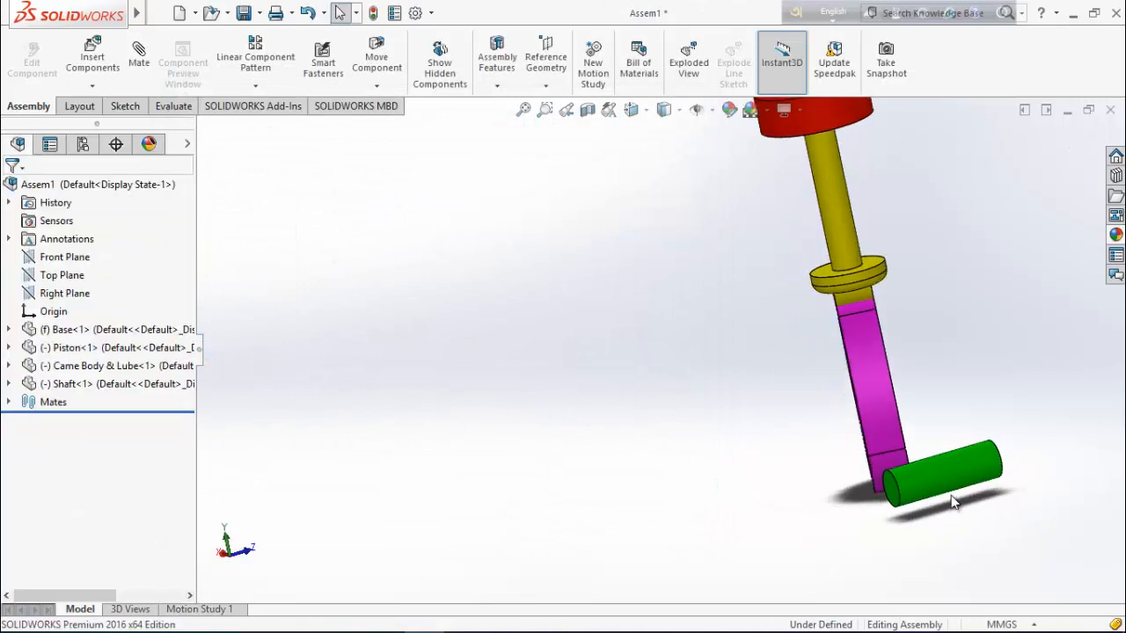
left_click(961, 467)
middle_click_drag(754, 490, 817, 470)
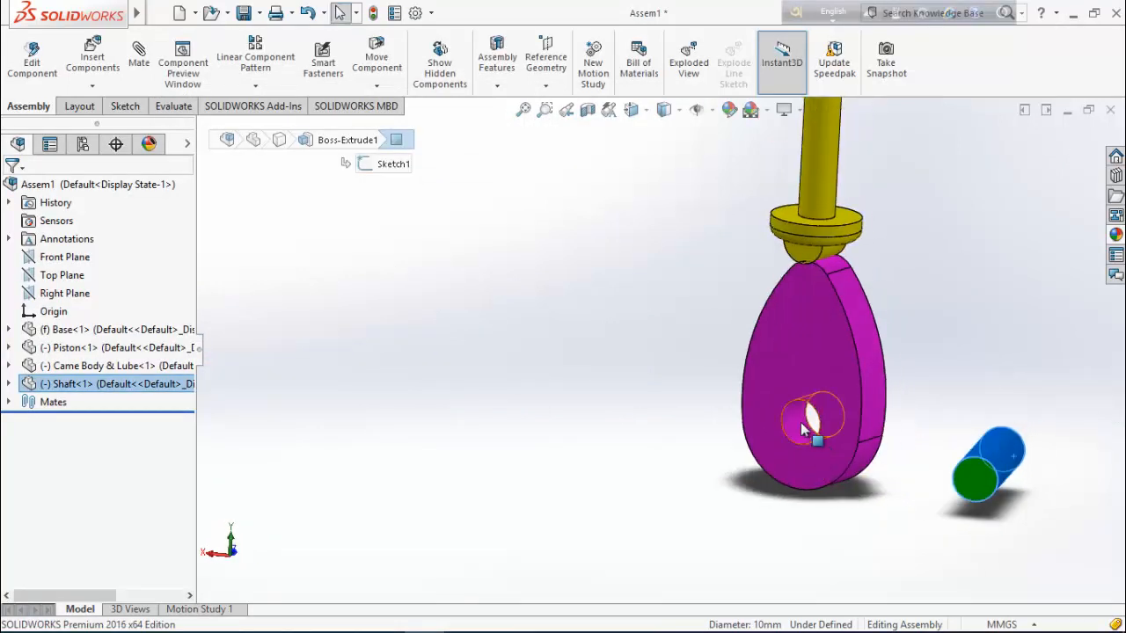
left_click(138, 60)
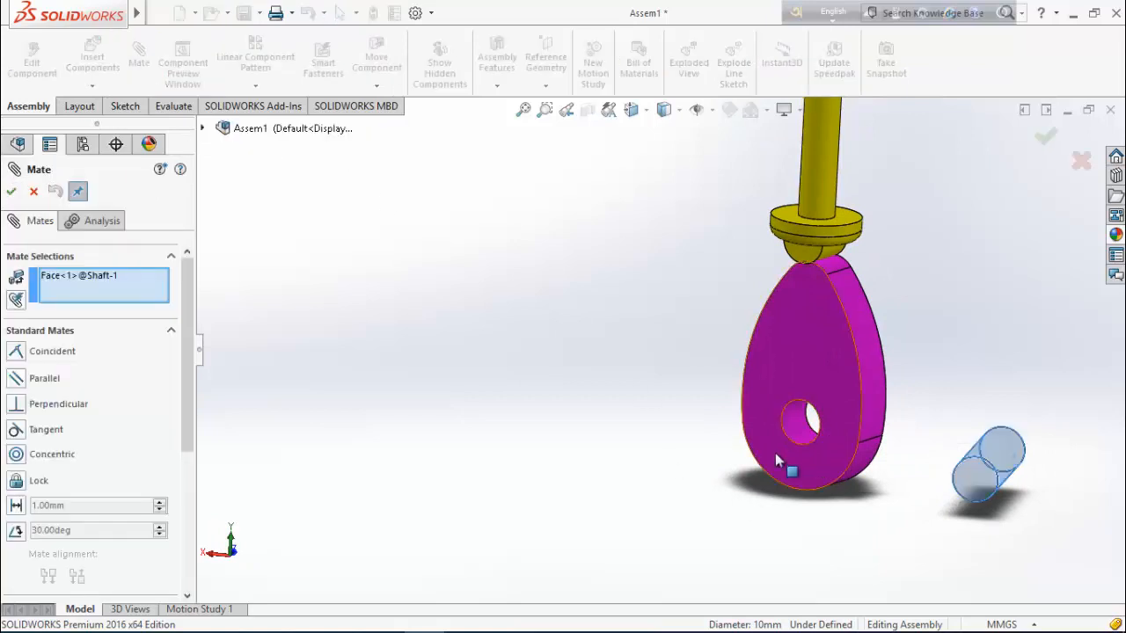
left_click(796, 430)
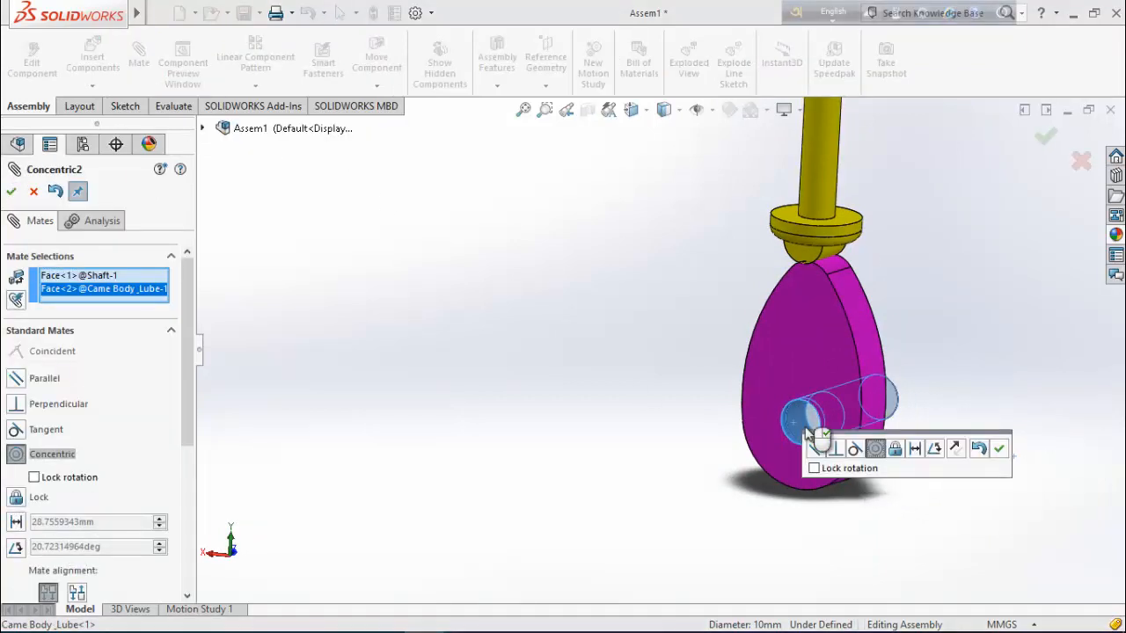
left_click(1002, 449)
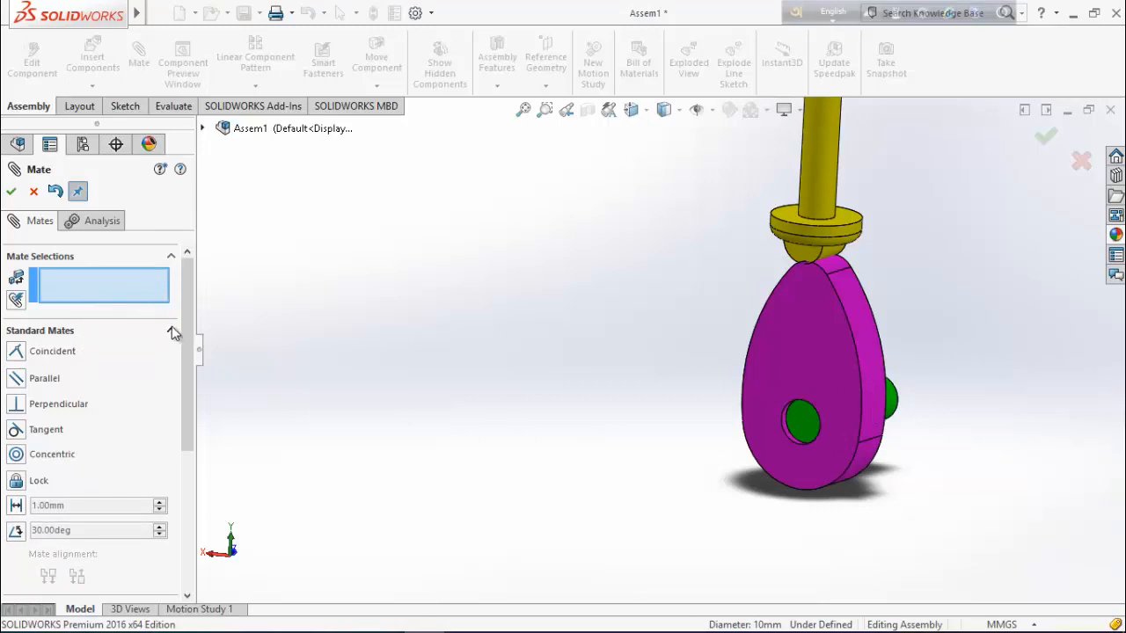
Add a centered Width mate with the cam's two flat side faces as width and the shaft's two end faces as tab.
scroll(185, 327, "down", 1)
left_click(46, 295)
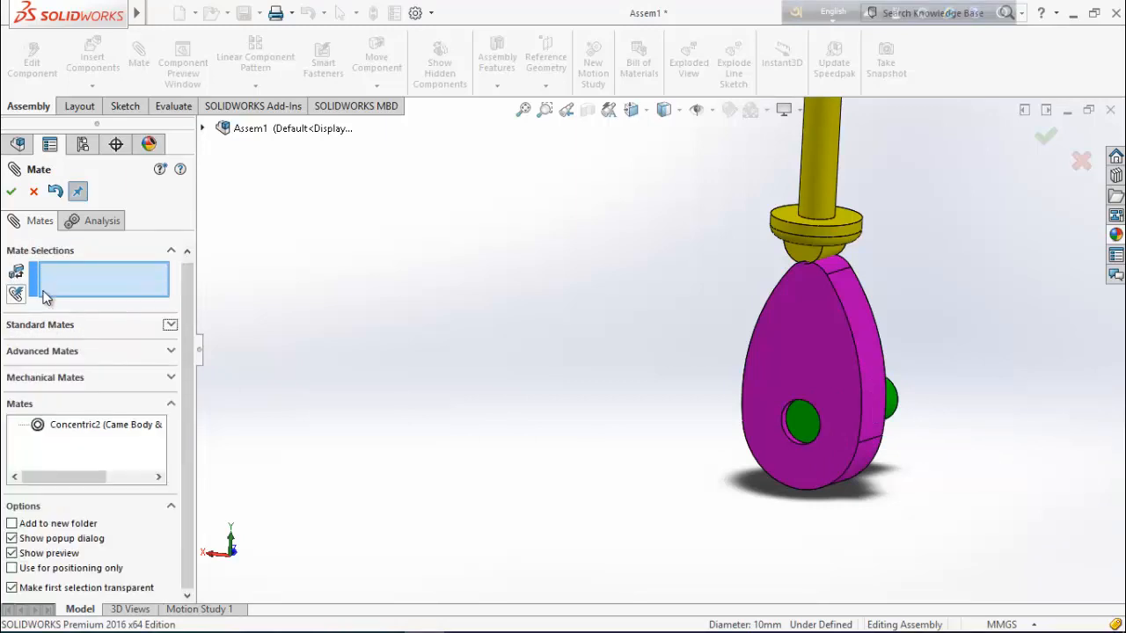
left_click(39, 352)
left_click(27, 423)
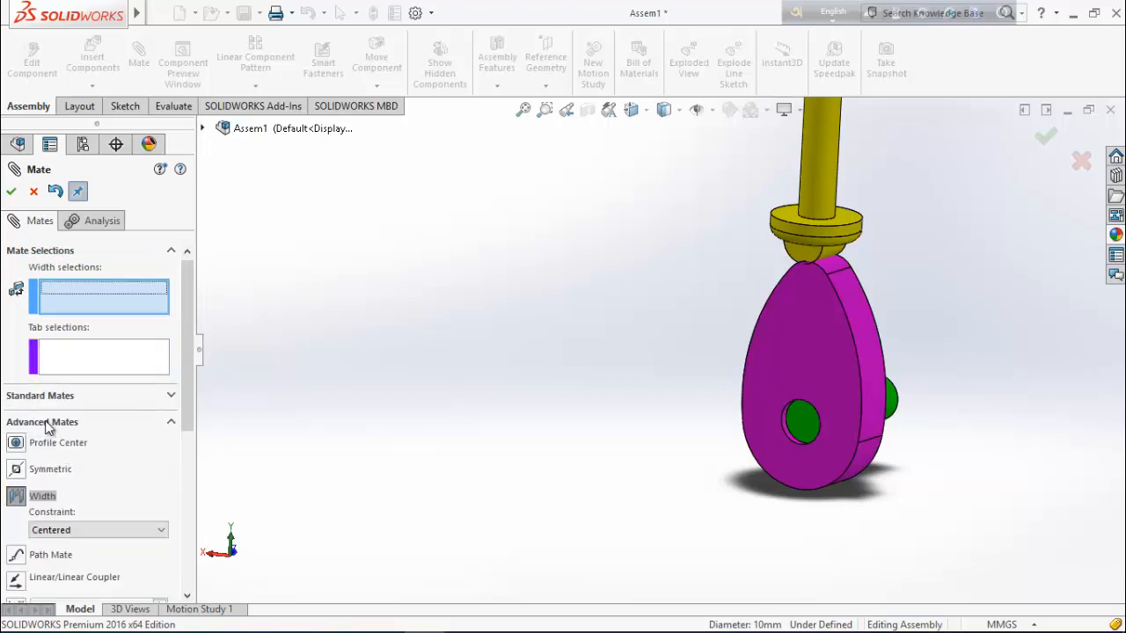
left_click(827, 378)
middle_click_drag(827, 378, 915, 326)
left_click(918, 329)
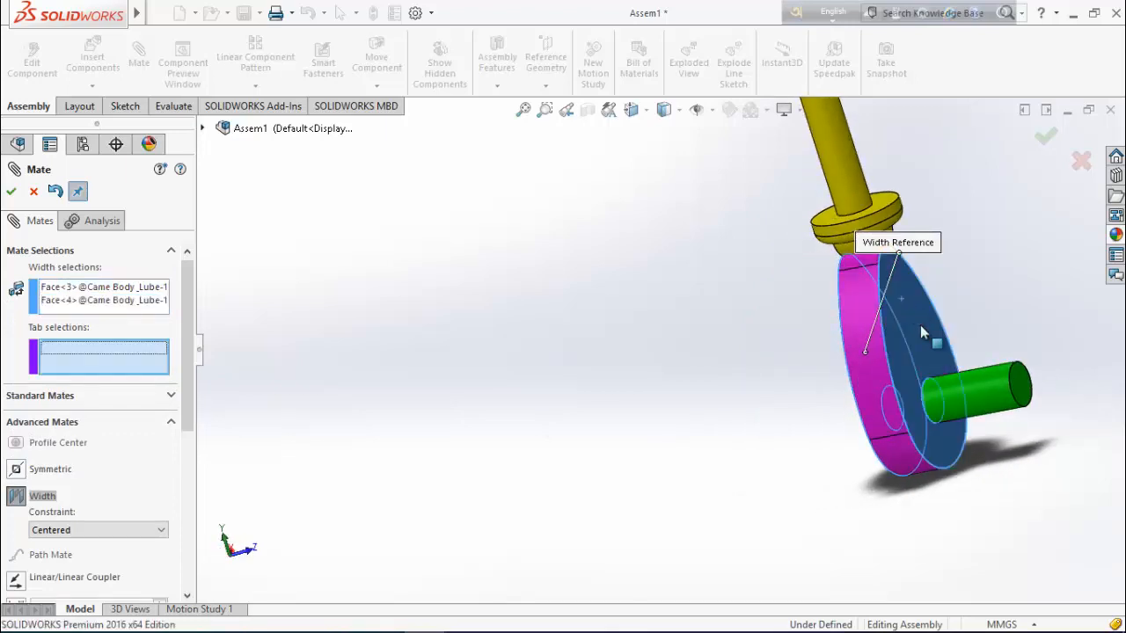
left_click(1021, 394)
middle_click_drag(1011, 414, 777, 422)
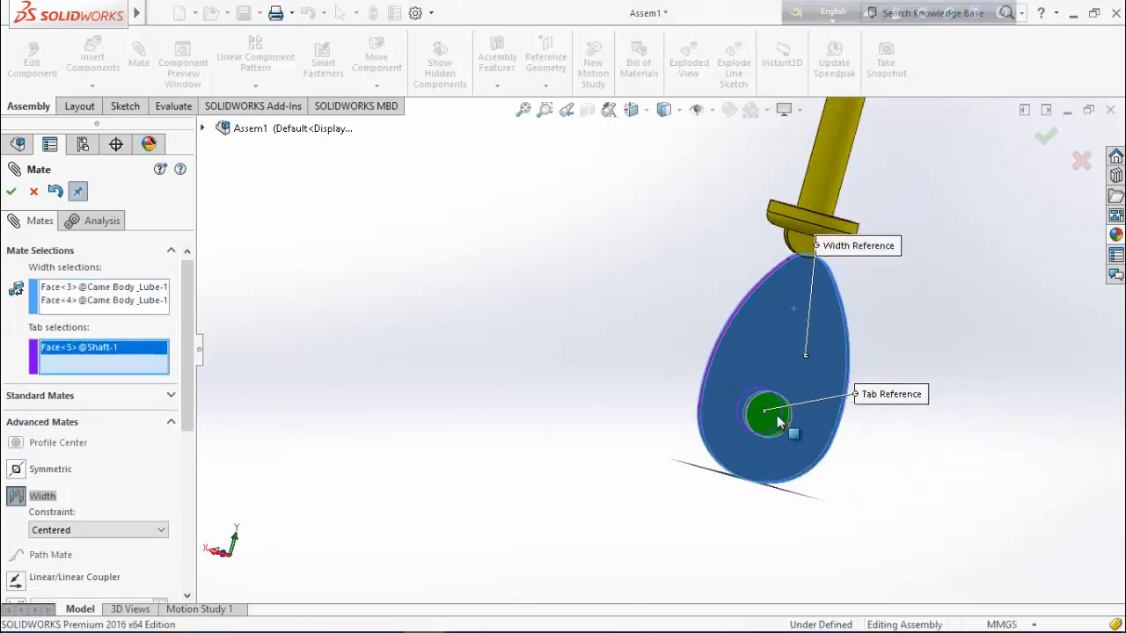
left_click(778, 422)
middle_click_drag(747, 501, 810, 519)
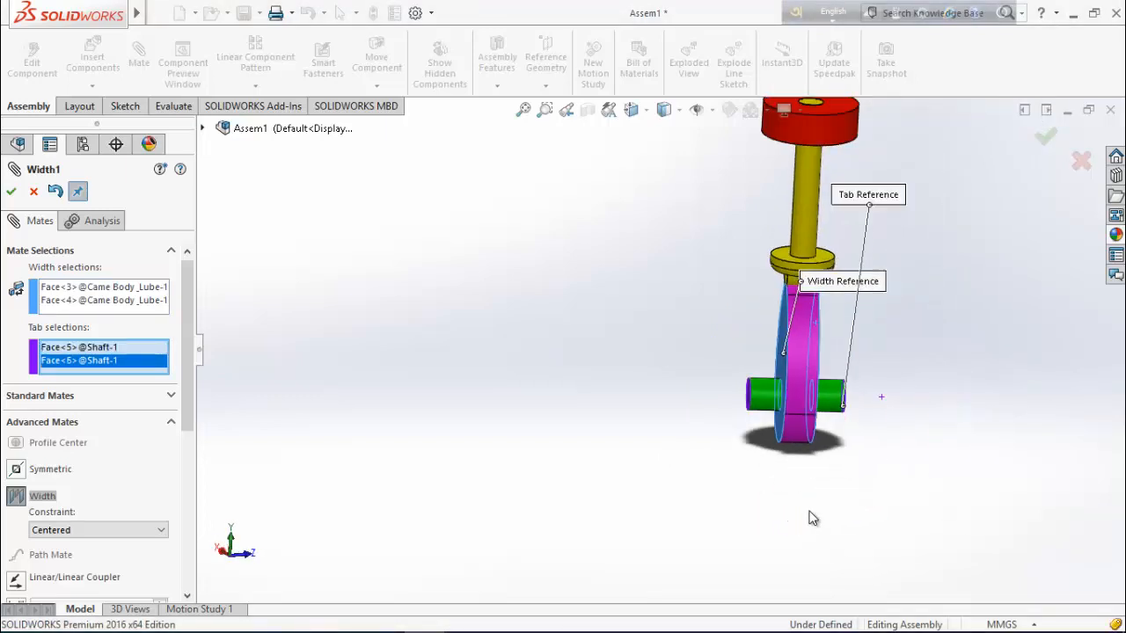
left_click(11, 191)
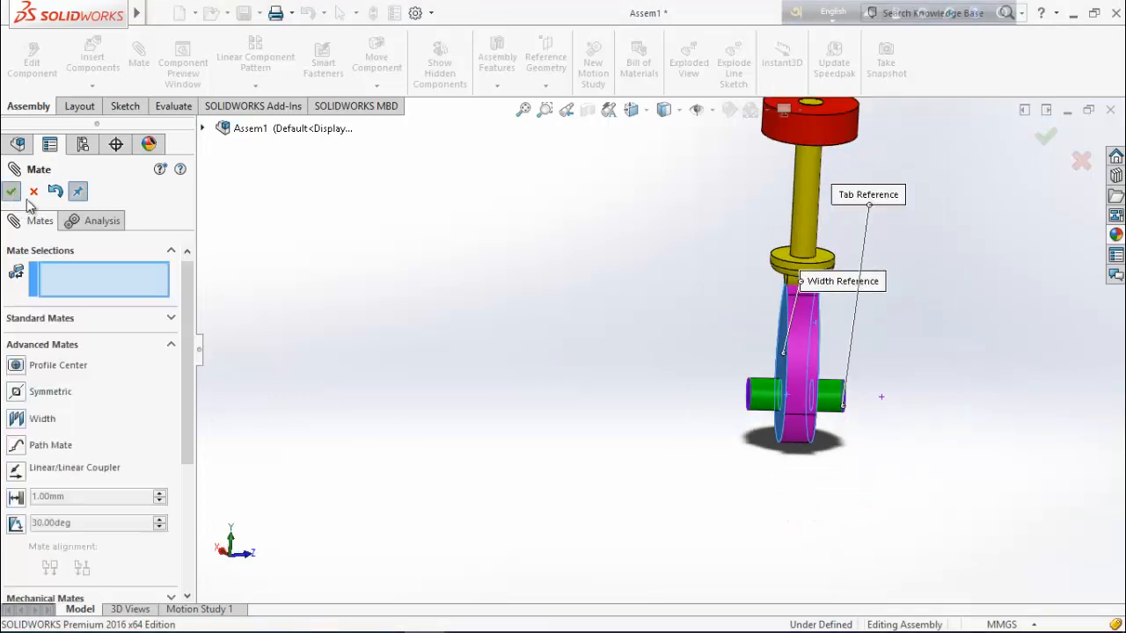
Fix the shaft in its current position in the assembly.
left_click_drag(787, 412, 831, 400)
right_click(831, 400)
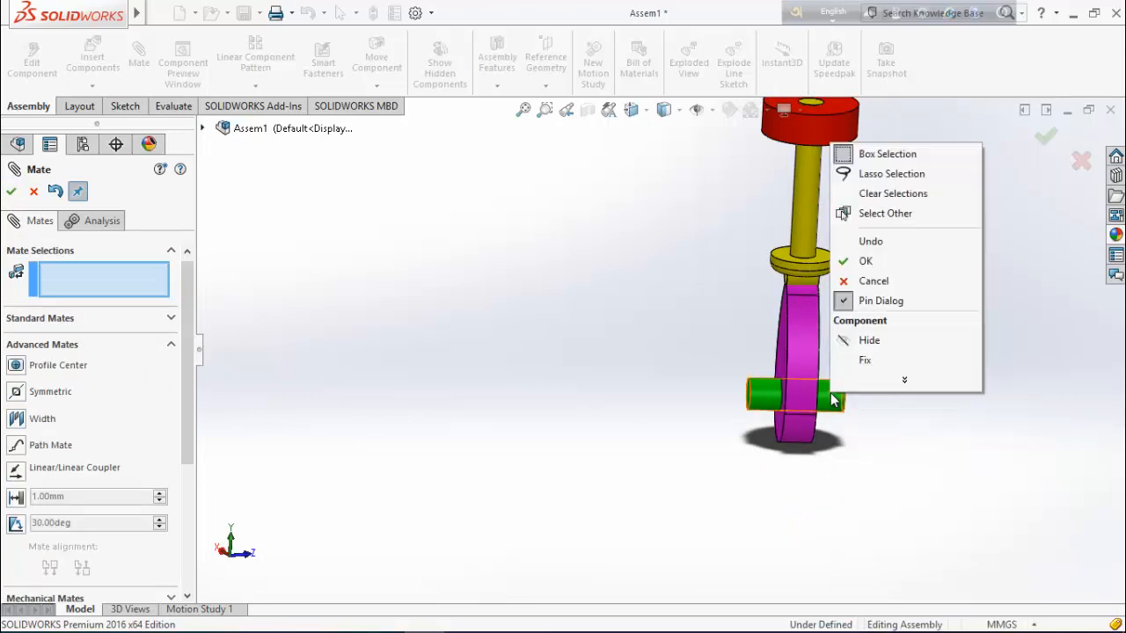
left_click(877, 361)
Choose the Cam mate type from the mechanical mates.
scroll(746, 528, "up", 2)
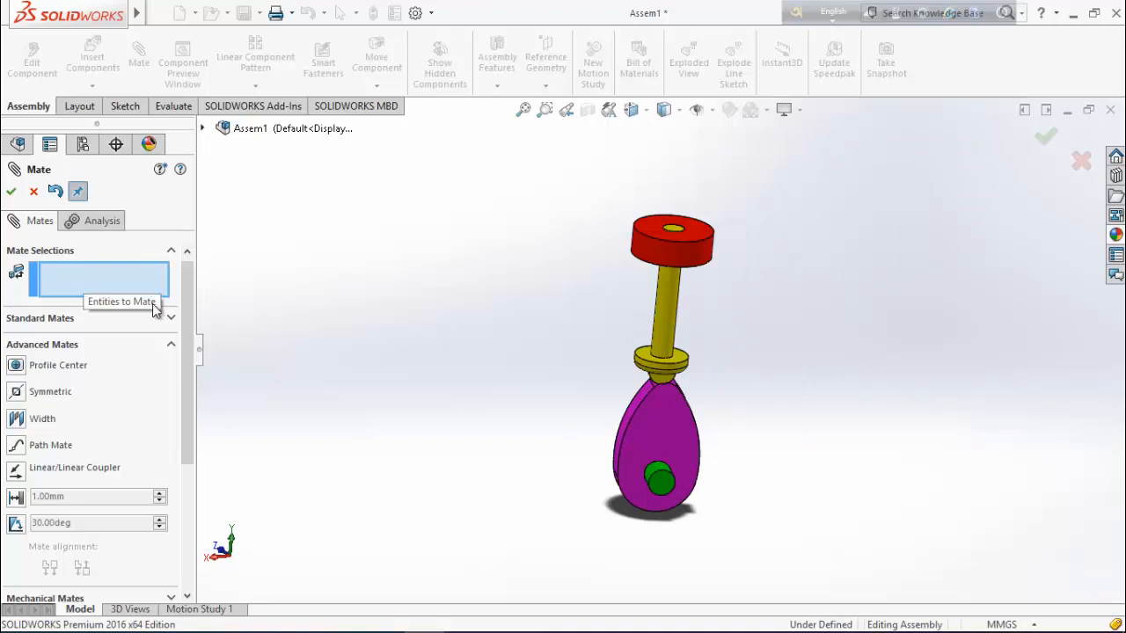
left_click_drag(182, 318, 181, 403)
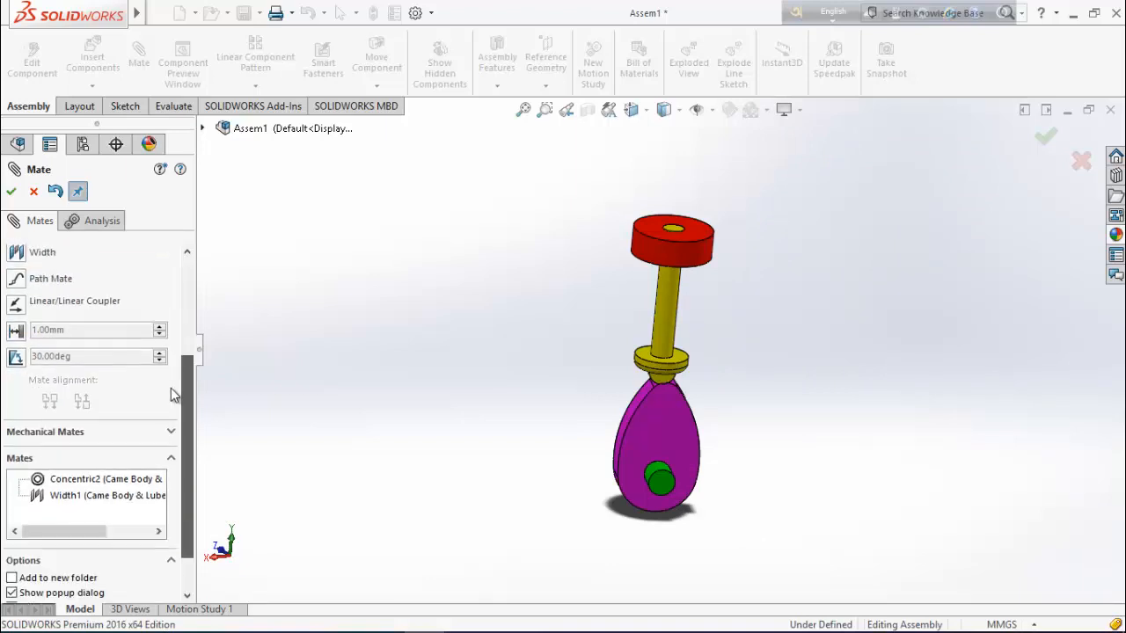
left_click(60, 431)
scroll(62, 384, "up", 2)
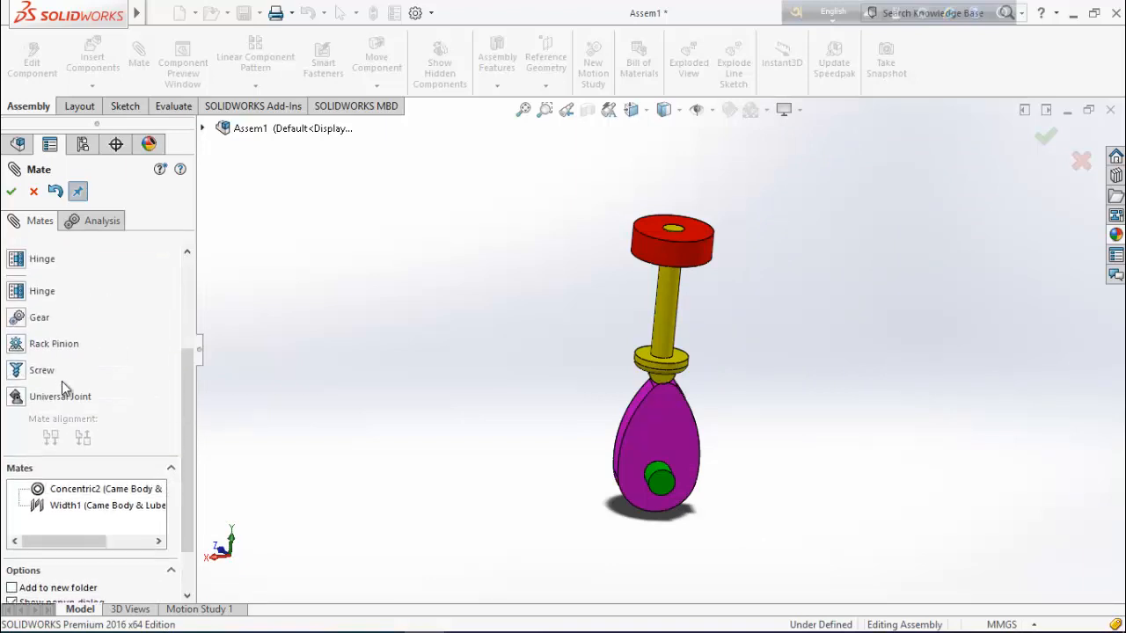
scroll(62, 384, "up", 3)
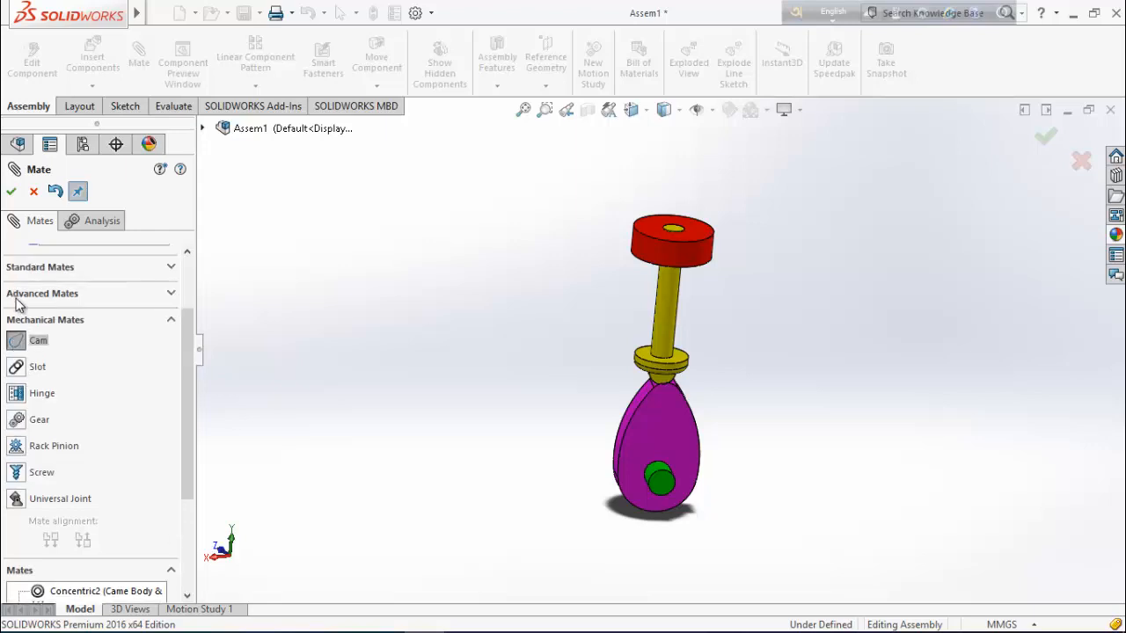
scroll(486, 393, "down", 2)
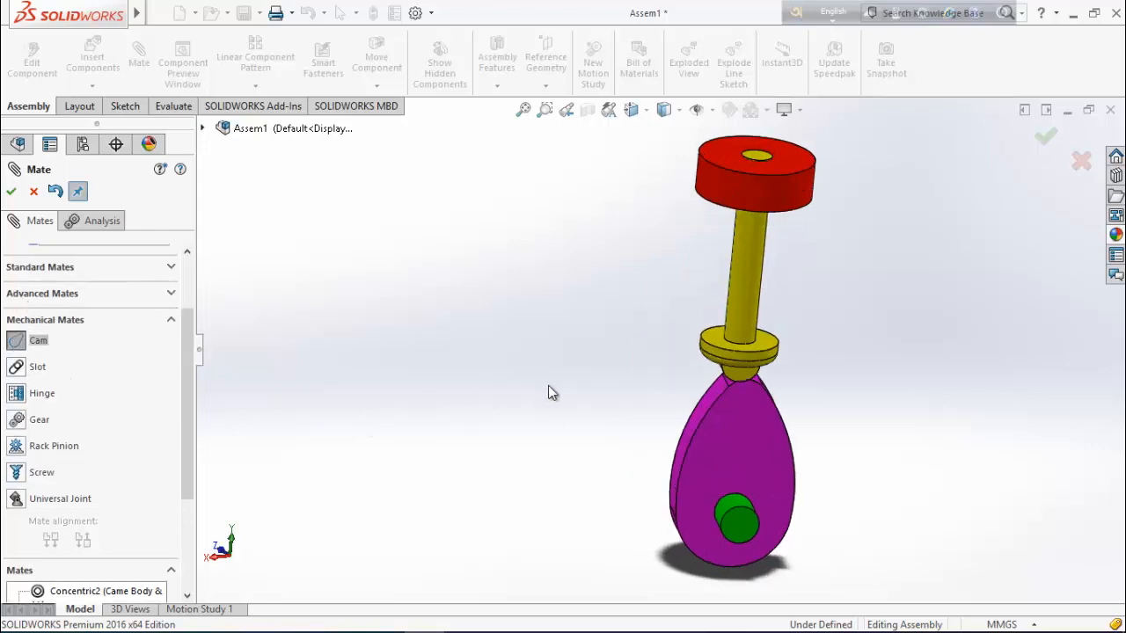
scroll(562, 420, "down", 1)
middle_click_drag(563, 422, 576, 414)
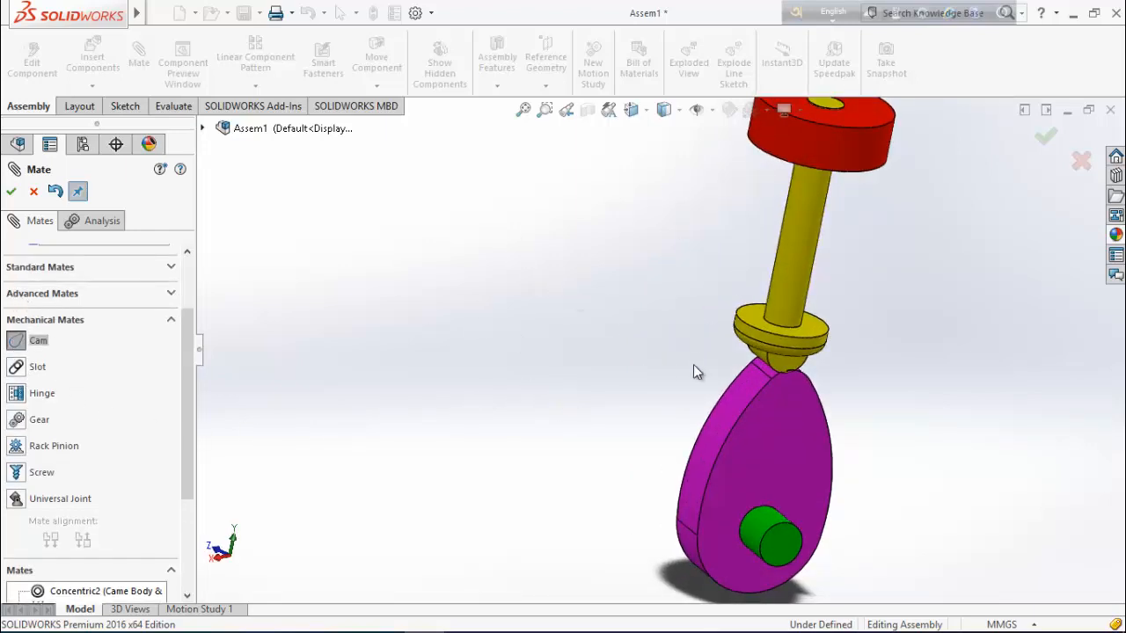
left_click(736, 409)
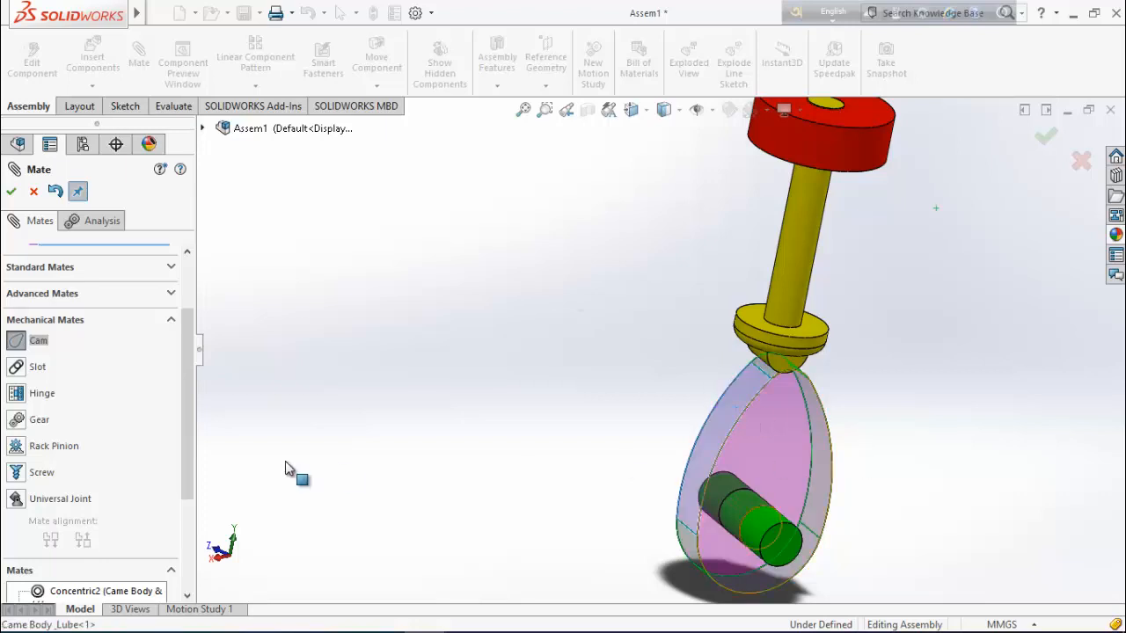
left_click_drag(185, 393, 181, 347)
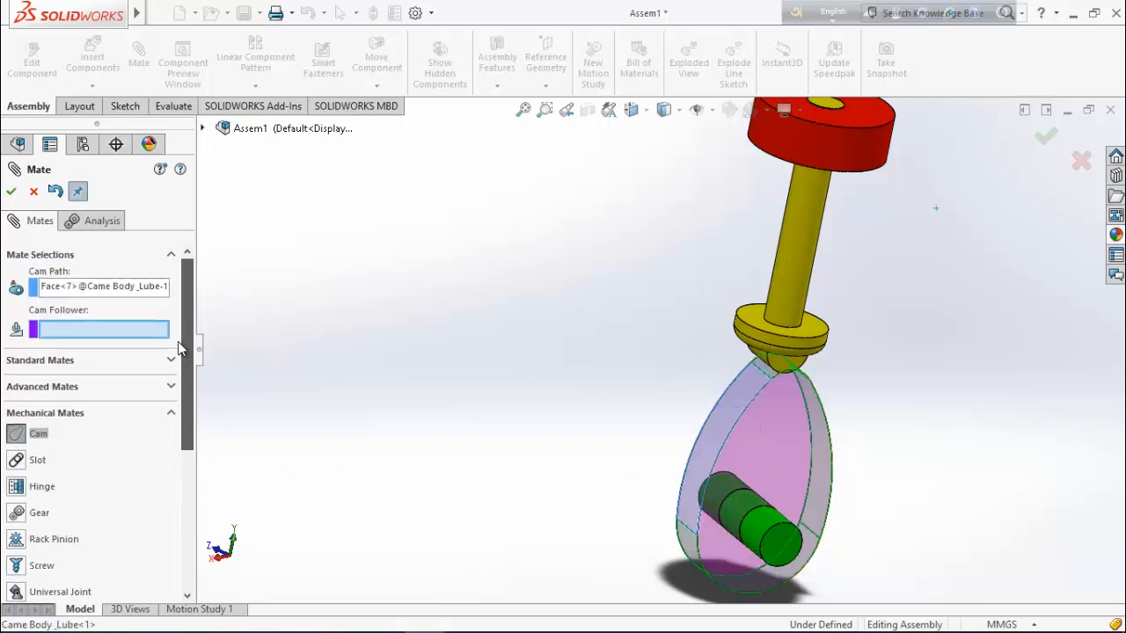
right_click(99, 293)
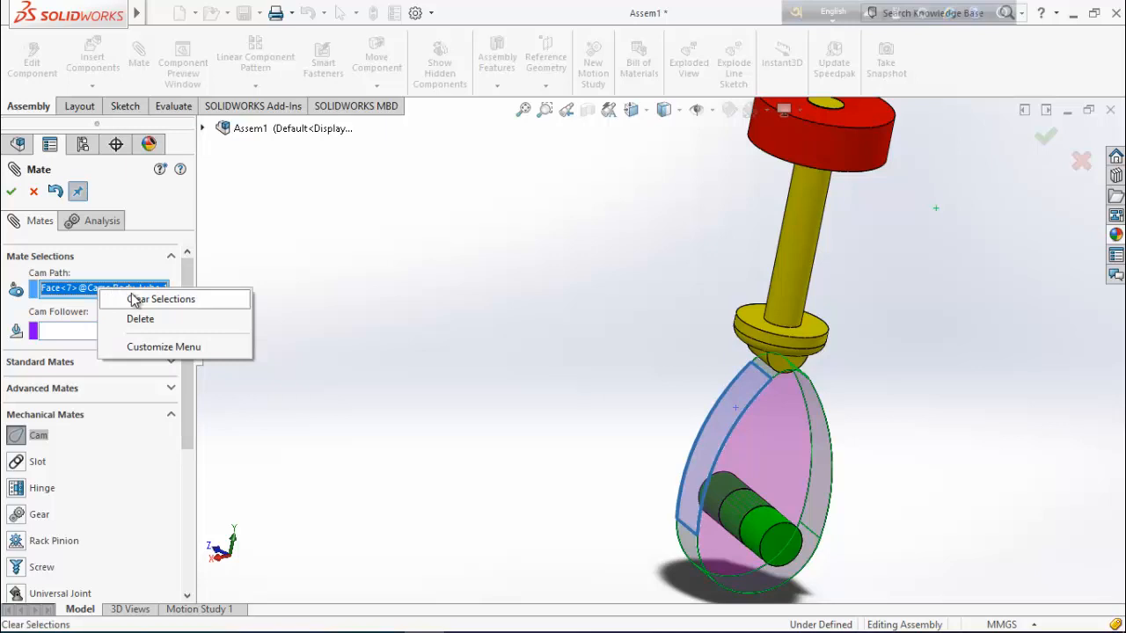
left_click(132, 299)
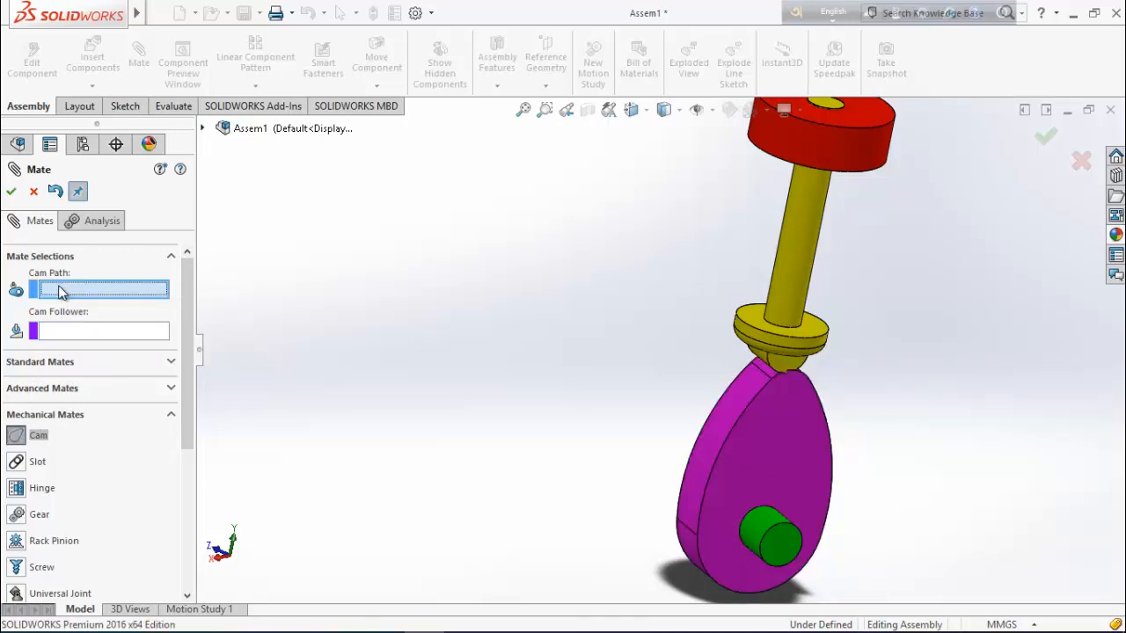
Add a Cam mate with the cam's outer edge face as path and the piston's rounded tip face as follower.
middle_click_drag(417, 461, 686, 458)
left_click(738, 431)
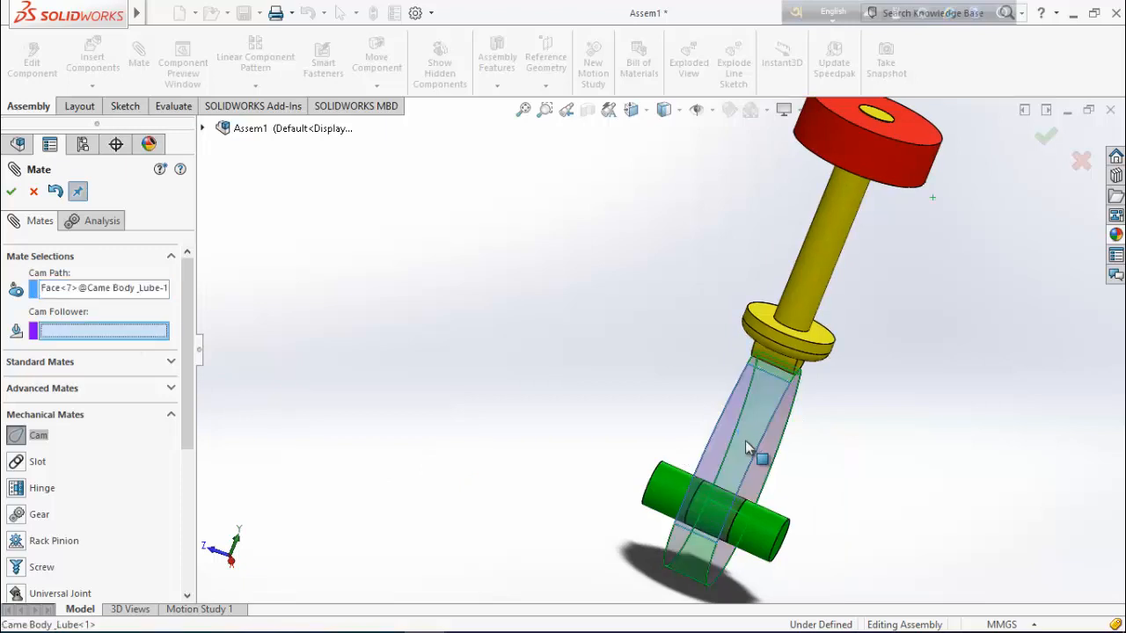
middle_click_drag(883, 430, 717, 422)
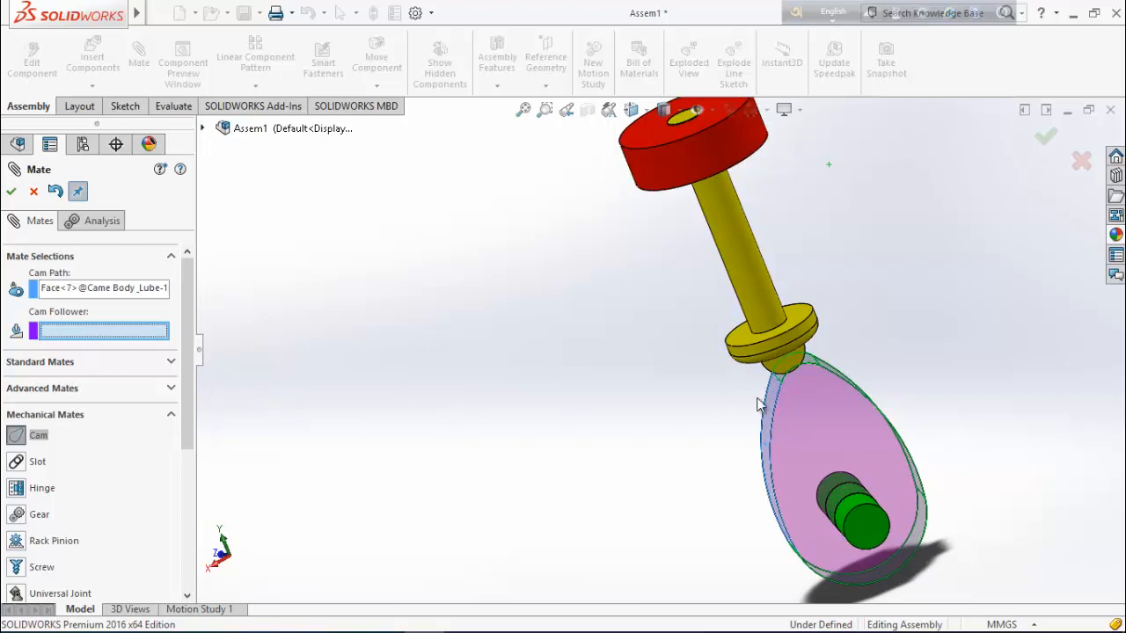
middle_click_drag(704, 424, 717, 429)
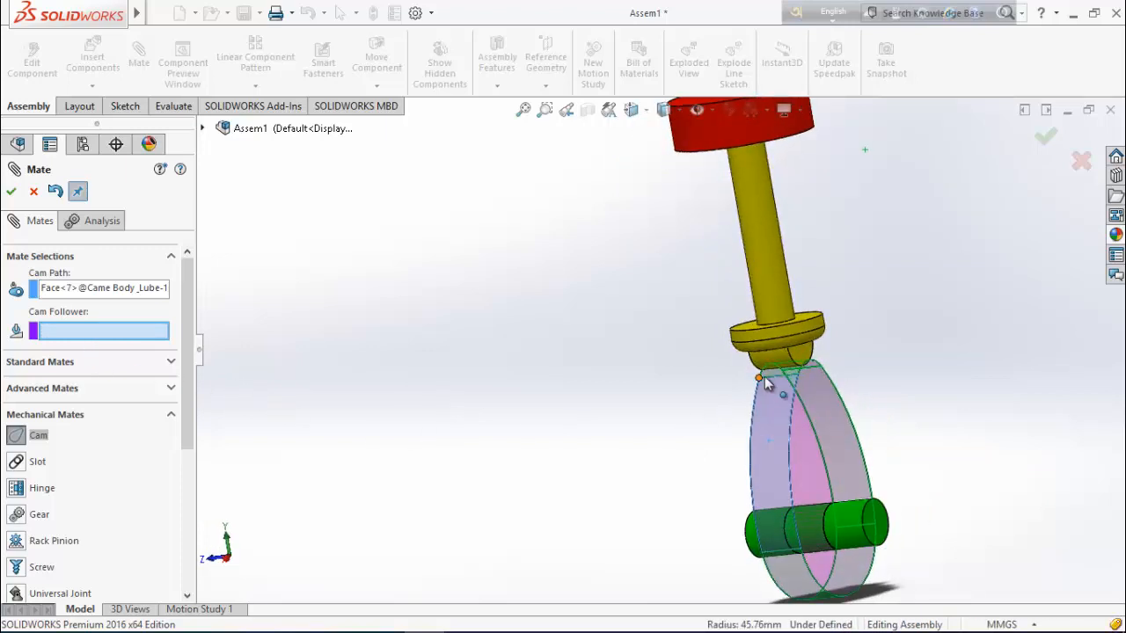
left_click(775, 365)
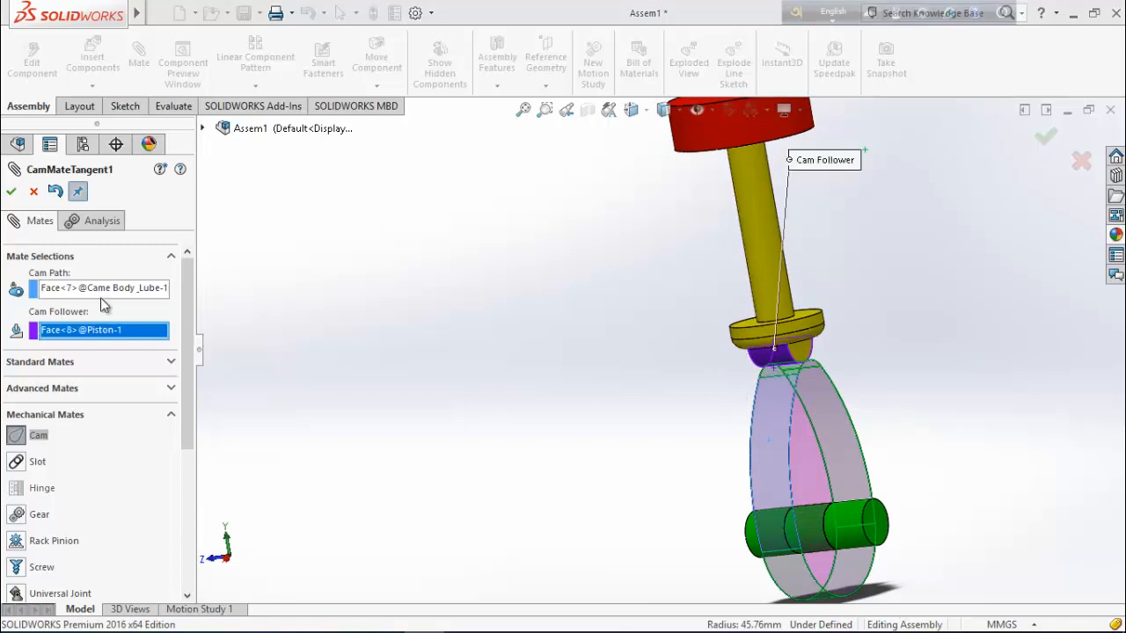
left_click(11, 193)
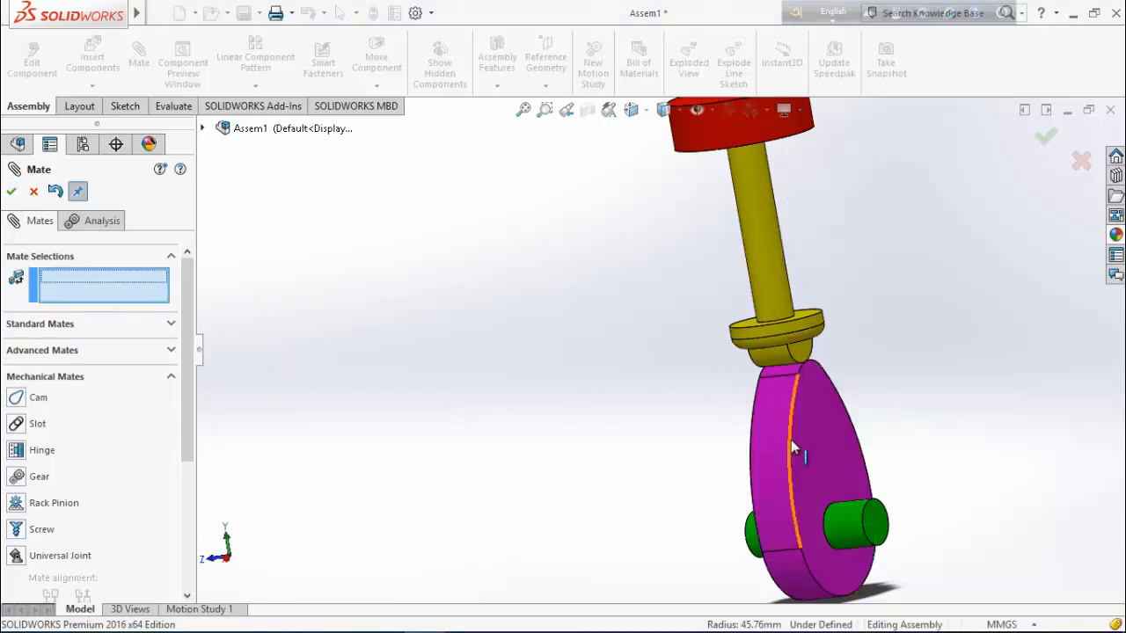
Try turning the cam on its shaft to examine how the piston follows its profile.
scroll(791, 440, "down", 1)
middle_click_drag(703, 405, 603, 425)
scroll(686, 517, "up", 3)
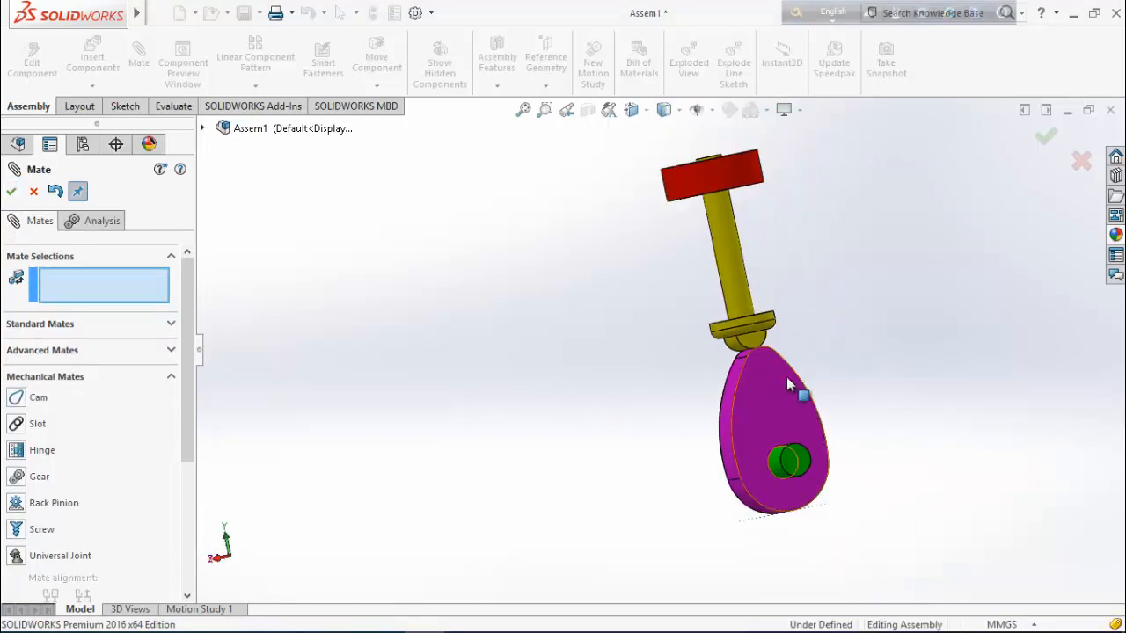
mouse_move(788, 378)
left_mouse_down()
mouse_move(827, 384)
mouse_move(835, 522)
mouse_move(639, 512)
mouse_move(661, 404)
mouse_move(809, 387)
mouse_move(784, 522)
mouse_move(671, 427)
mouse_move(874, 453)
mouse_move(807, 397)
mouse_move(786, 401)
mouse_move(788, 387)
left_mouse_up()
middle_click_drag(752, 309, 631, 490)
scroll(775, 349, "down", 3)
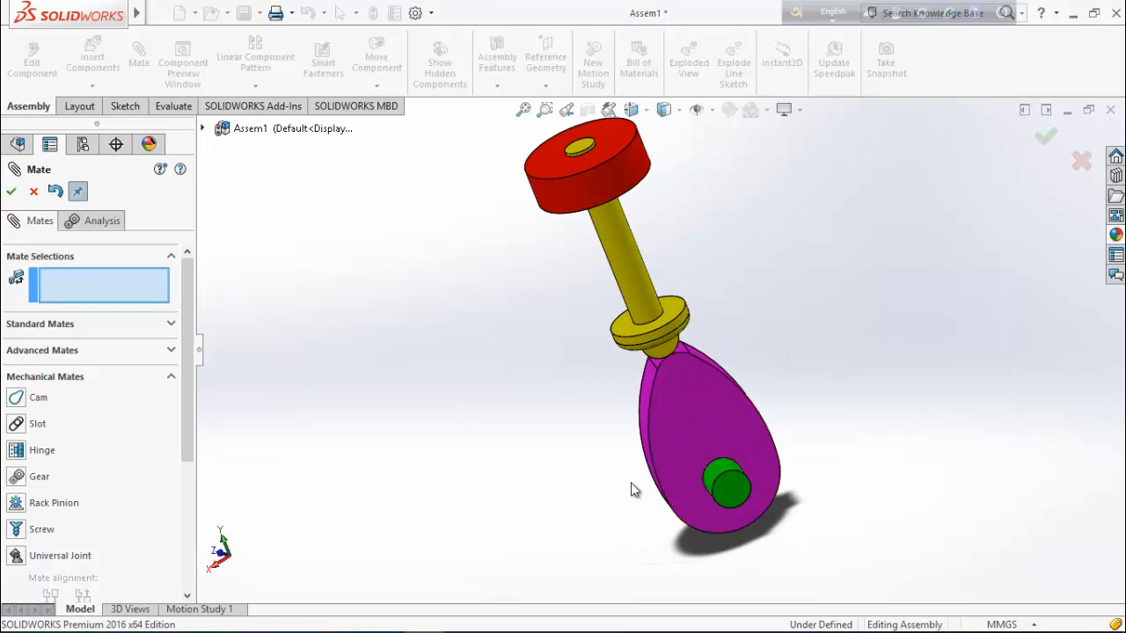
Float the red base and slide it down along the piston rod so the rod's end protrudes above it.
middle_click_drag(739, 289, 607, 201)
right_click(607, 201)
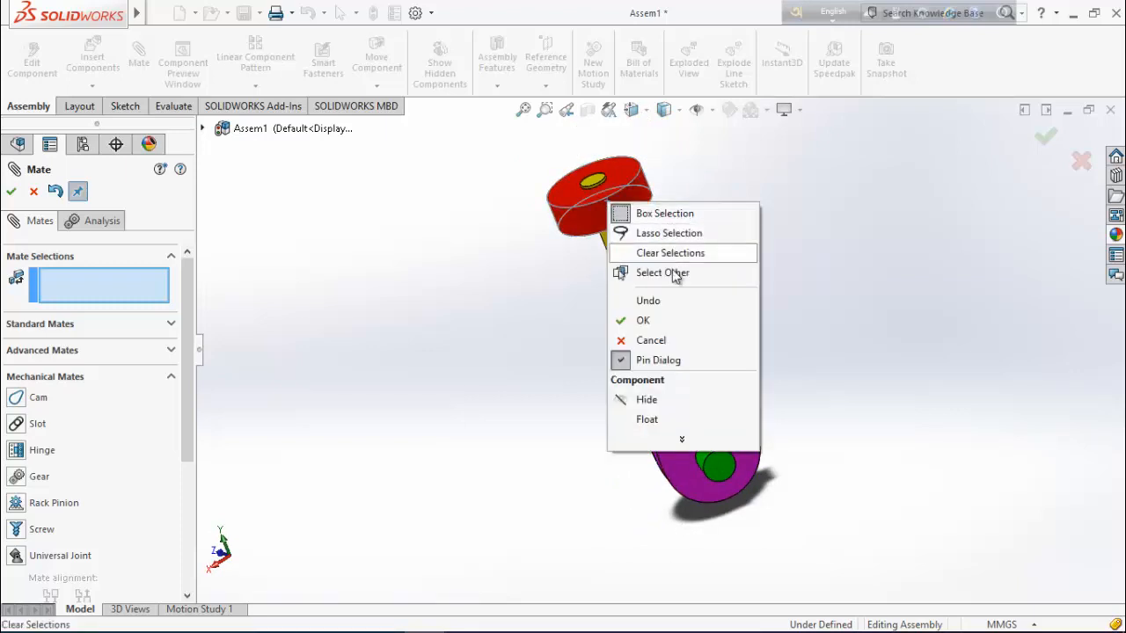
left_click(640, 420)
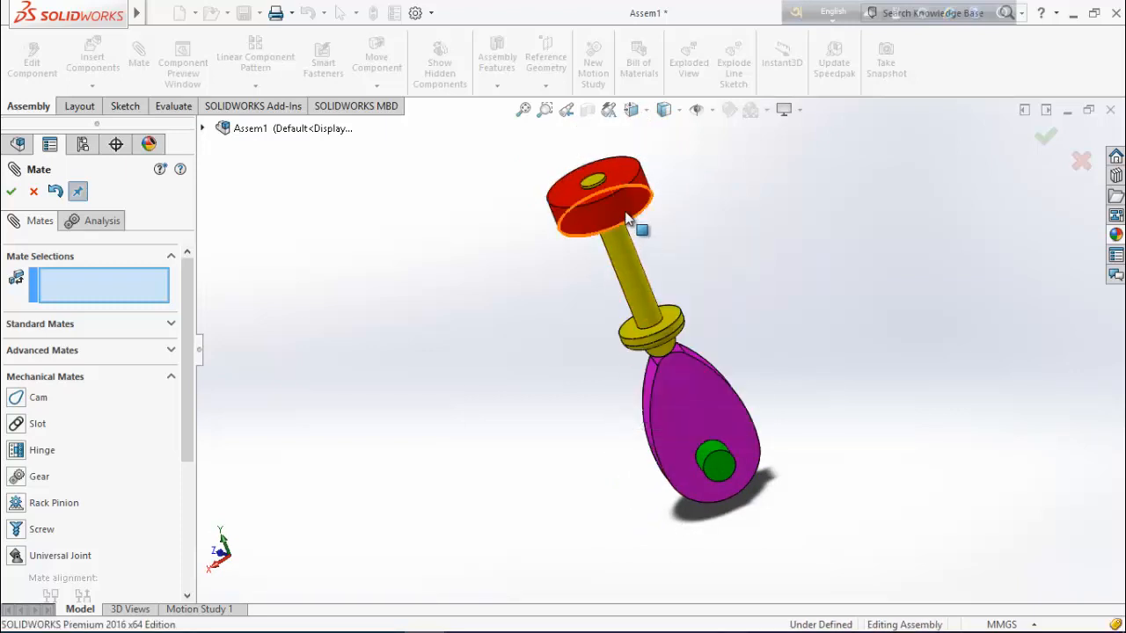
left_click_drag(624, 212, 629, 233)
middle_click_drag(774, 269, 759, 269)
scroll(707, 296, "up", 2)
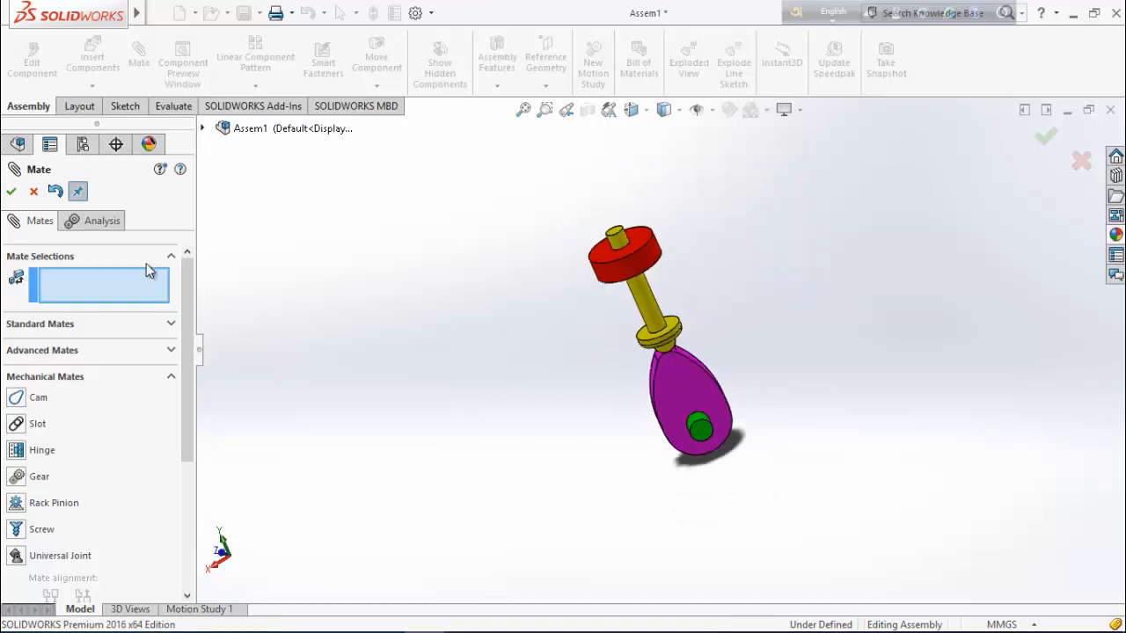
Finish mating and fix the base in its new position on the piston rod.
left_click(14, 193)
middle_click_drag(580, 334, 702, 306)
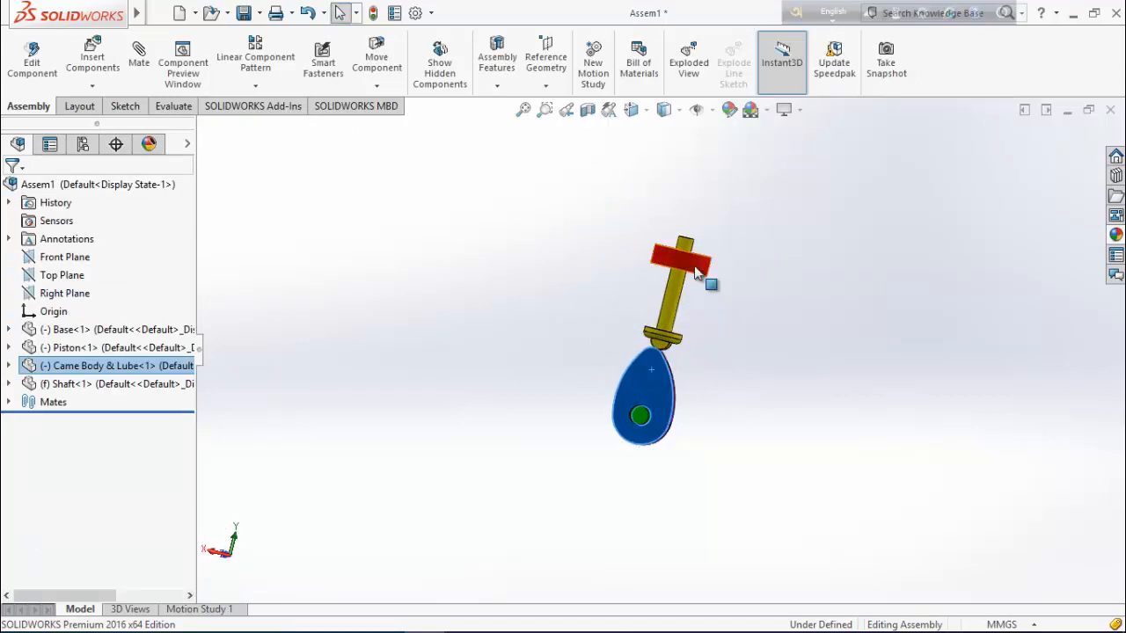
right_click(696, 273)
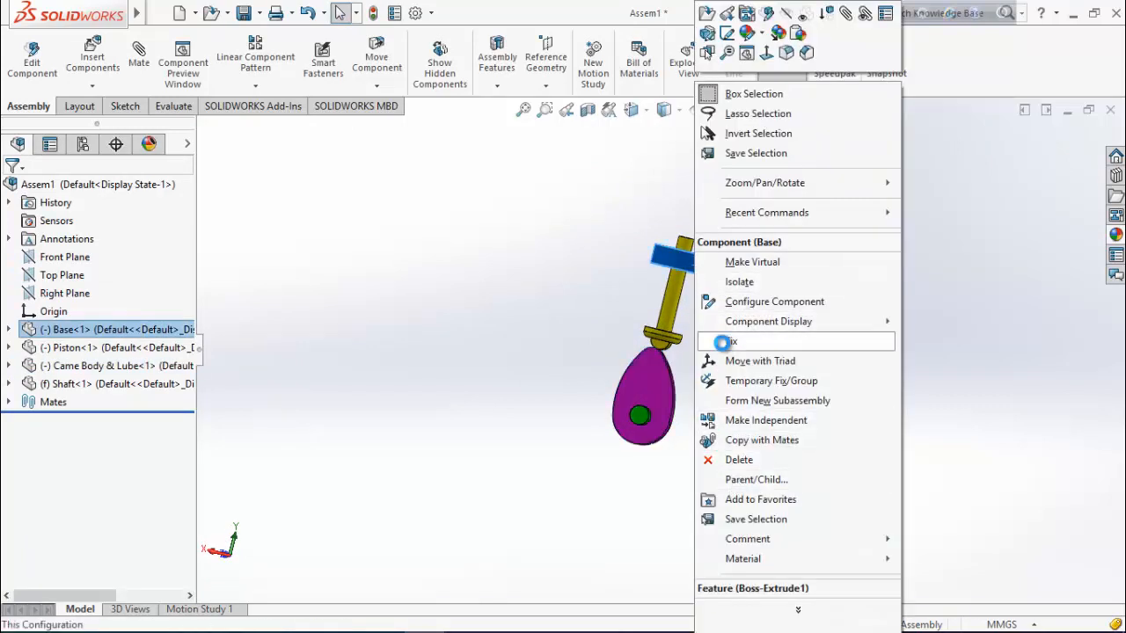
left_click(726, 341)
middle_click_drag(741, 344, 587, 355)
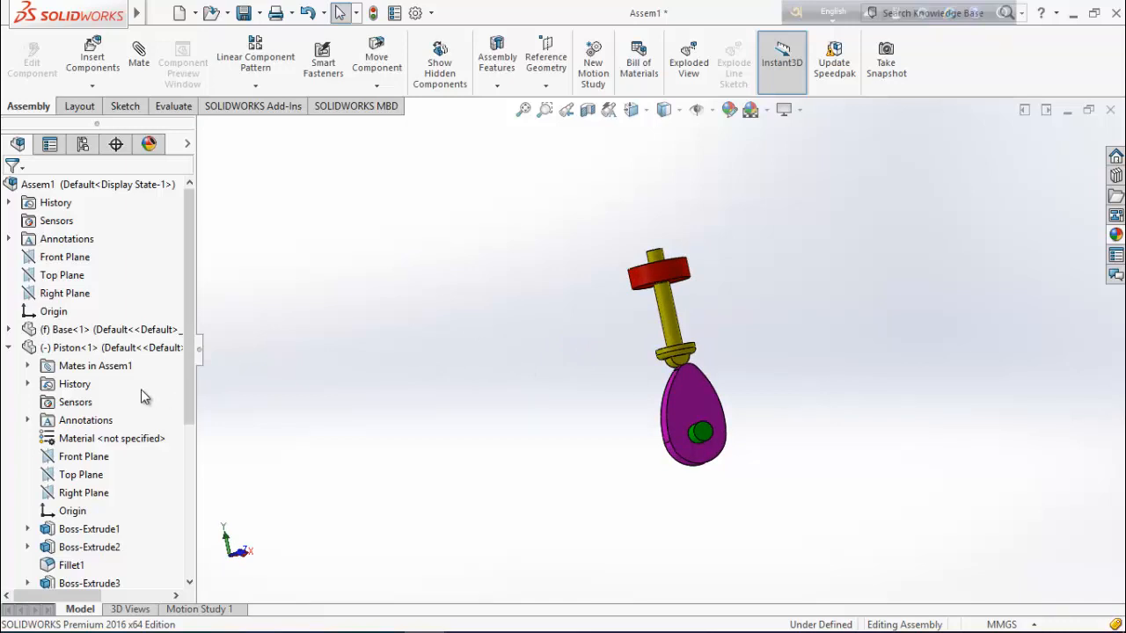
Add a Coincident mate between the piston's Front Plane and the shaft's Right Plane.
left_click(65, 460)
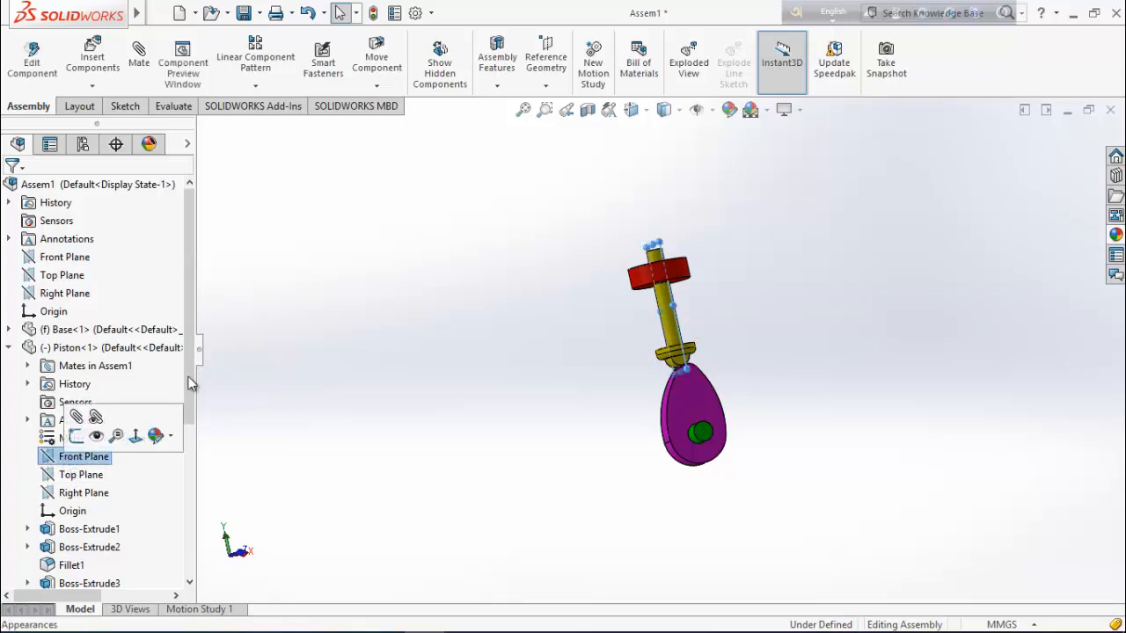
scroll(169, 463, "down", 3)
scroll(170, 466, "down", 2)
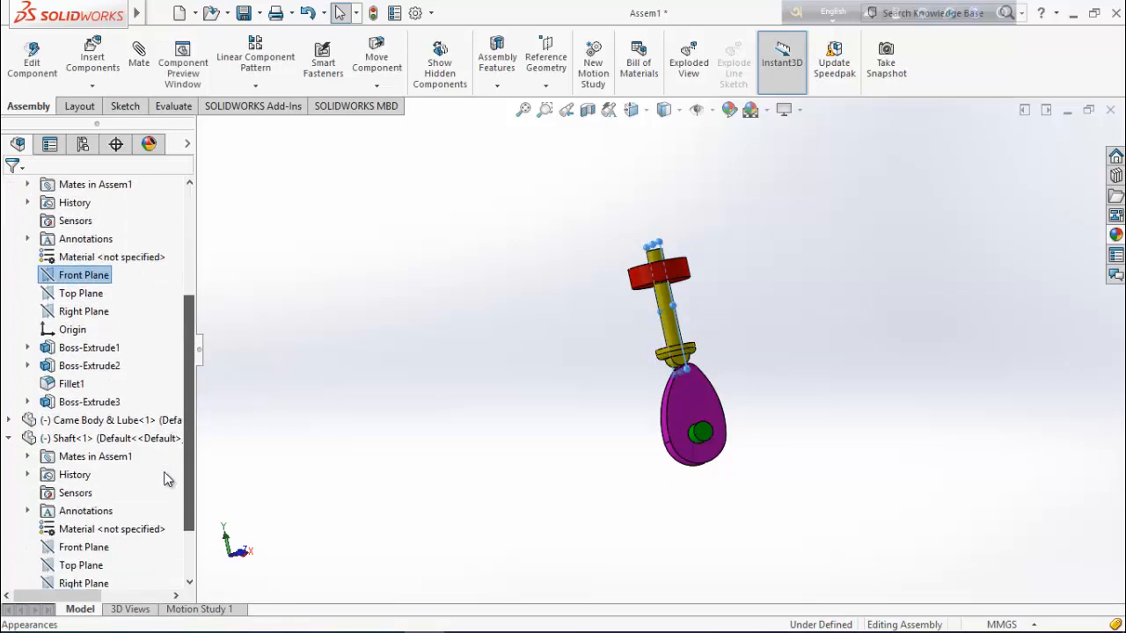
scroll(167, 480, "down", 2)
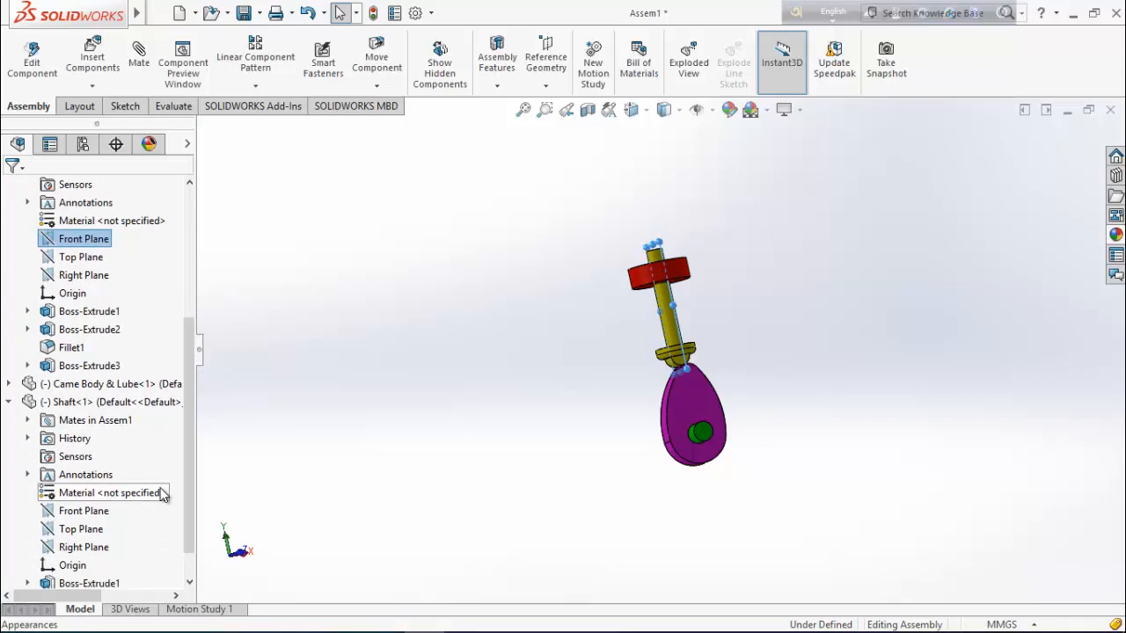
left_click(70, 547, "ctrl")
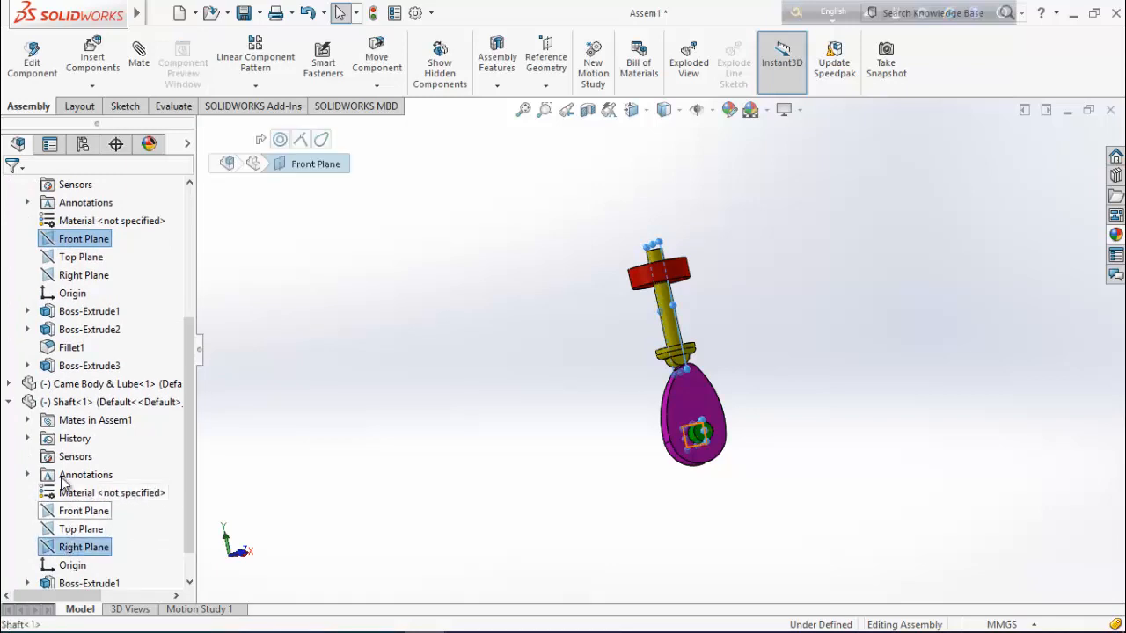
left_click(138, 67)
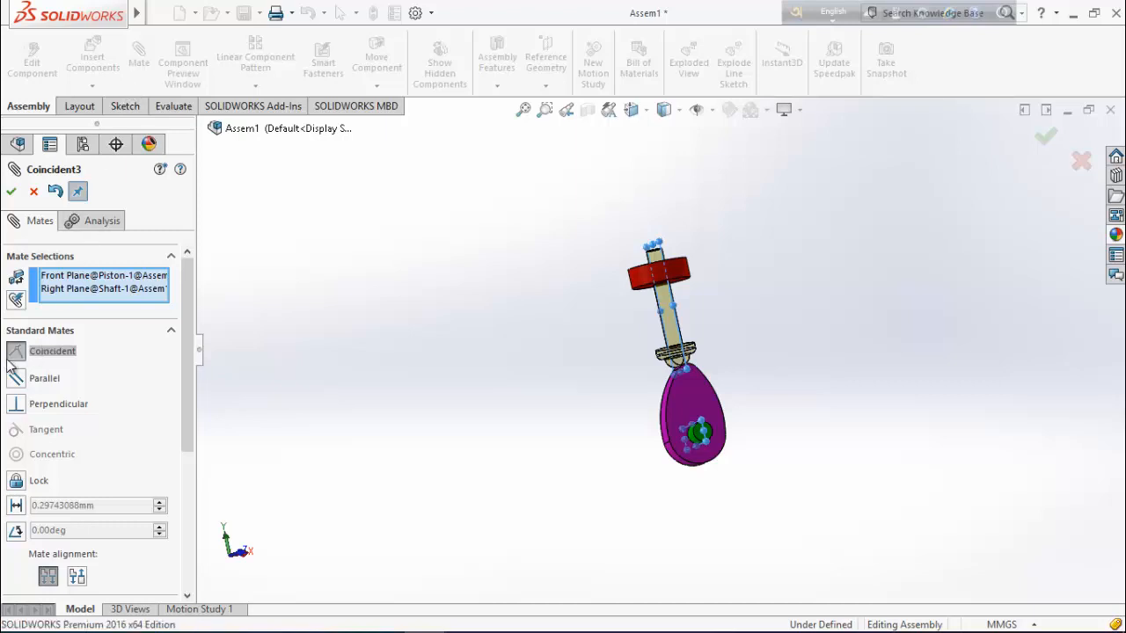
left_click(11, 192)
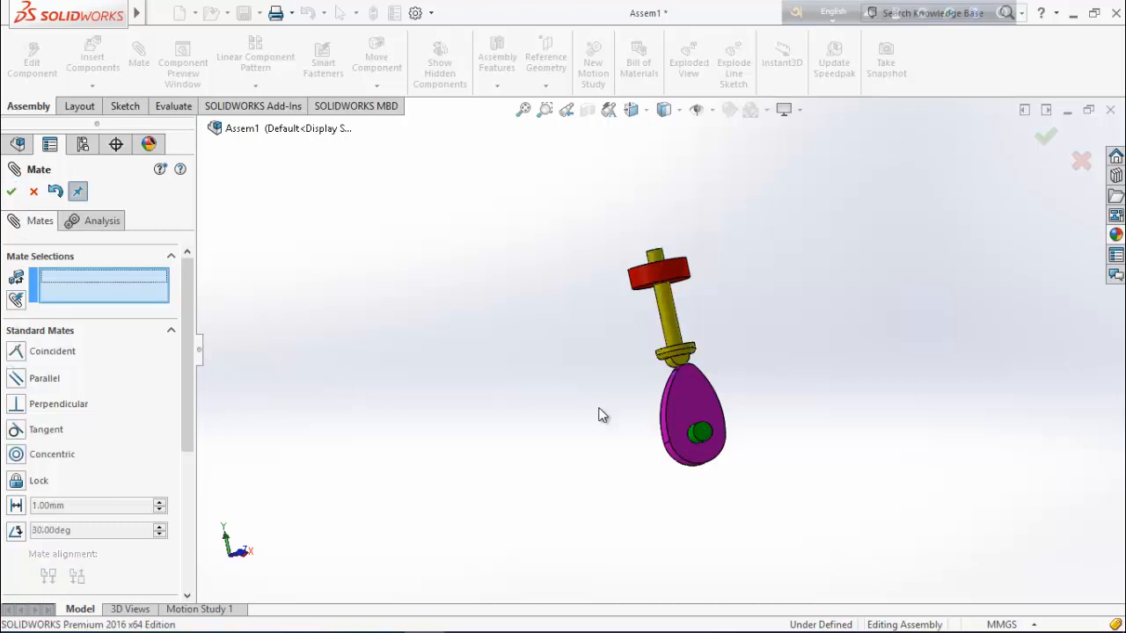
Move the cam and shaft up toward the base, and fix the shaft in that position.
mouse_move(681, 389)
left_mouse_down()
mouse_move(724, 398)
mouse_move(725, 409)
mouse_move(695, 396)
mouse_move(695, 374)
left_mouse_up()
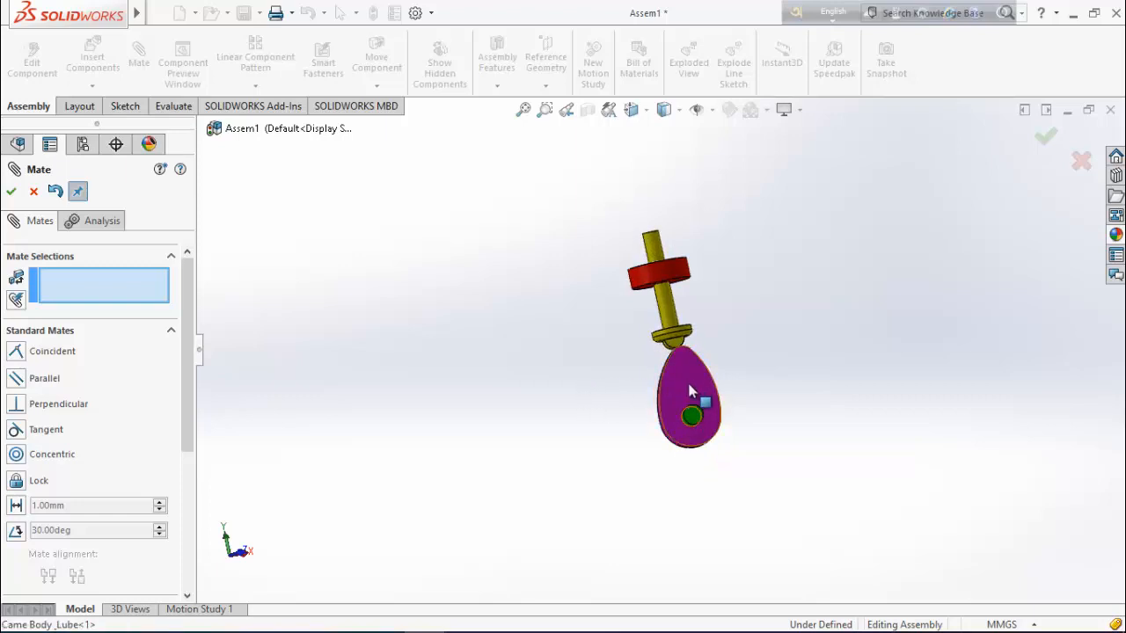
scroll(686, 415, "down", 3)
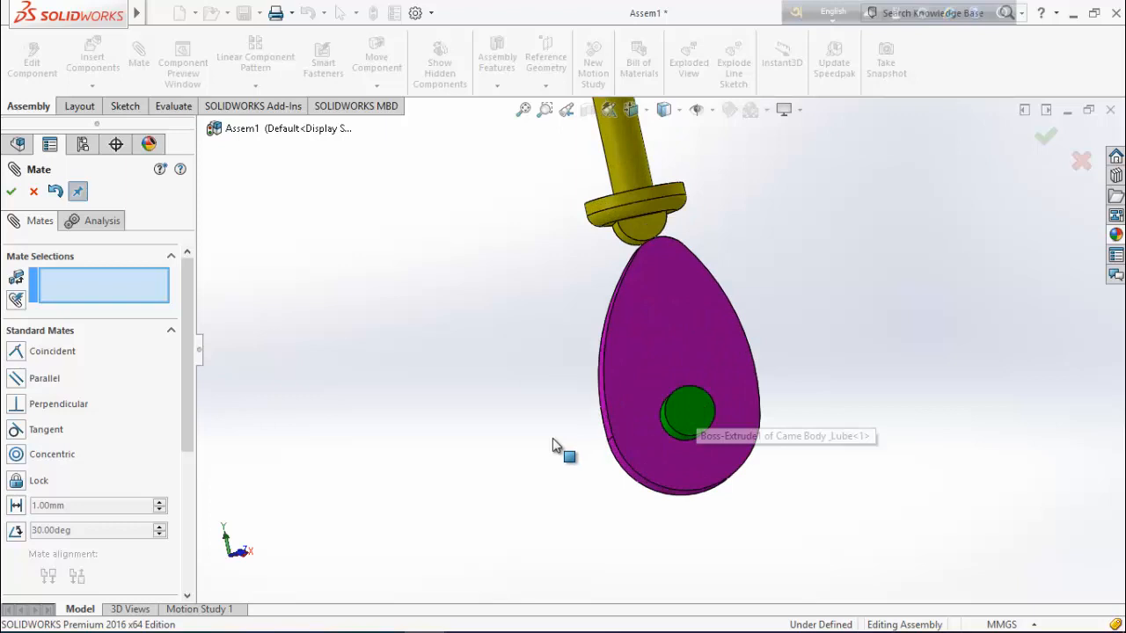
right_click(693, 431)
left_click(727, 382)
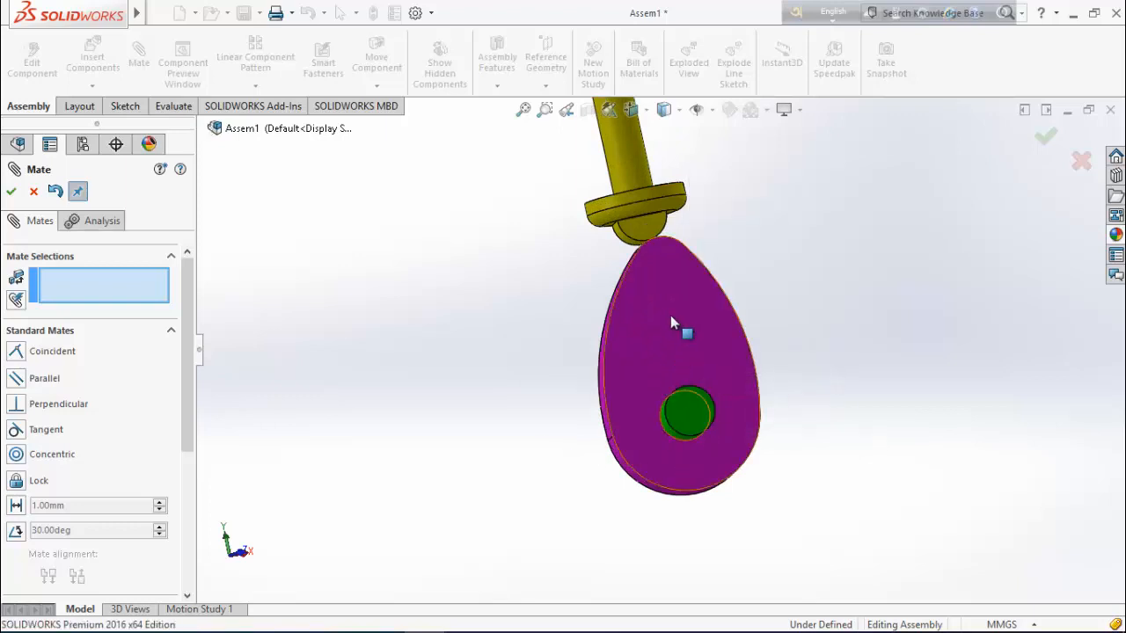
Rotate the cam around the fixed shaft to check the piston's follower motion.
left_click_drag(678, 326, 712, 313)
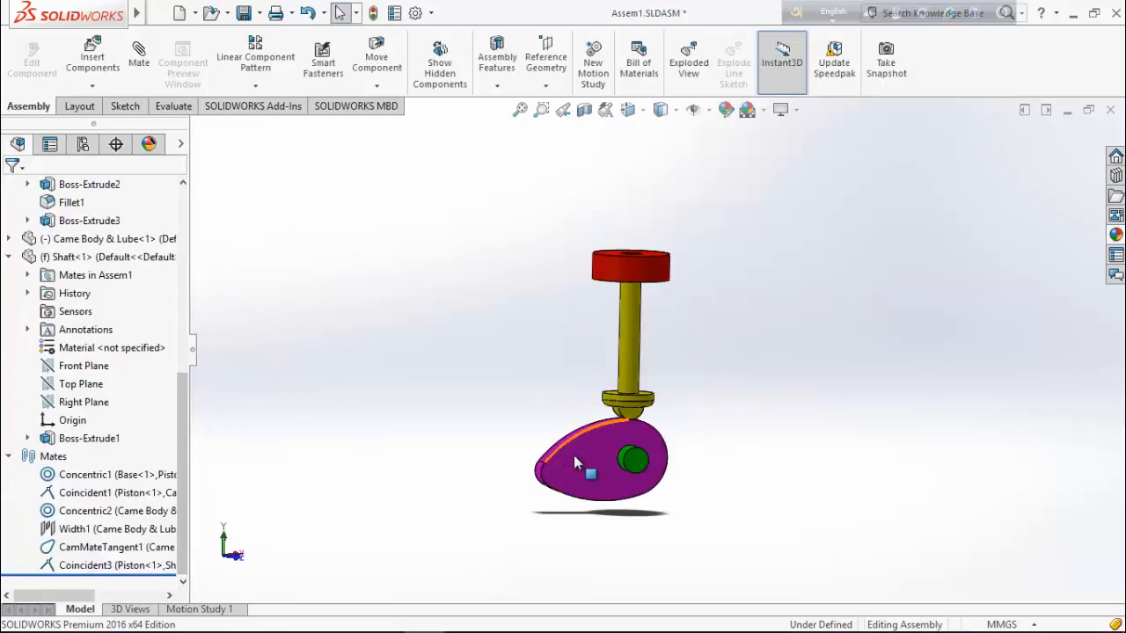
left_click_drag(574, 455, 453, 382)
left_click(238, 196)
Insert the Spring.SLDPRT part into the assembly and place it beside the piston.
left_click(95, 55)
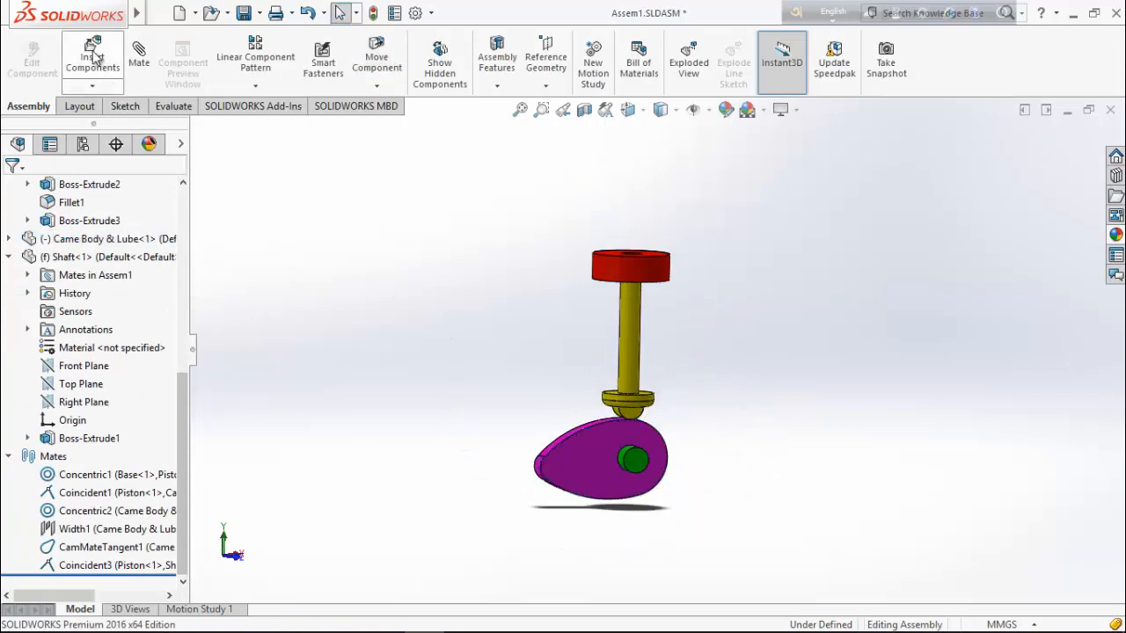
left_click(84, 474)
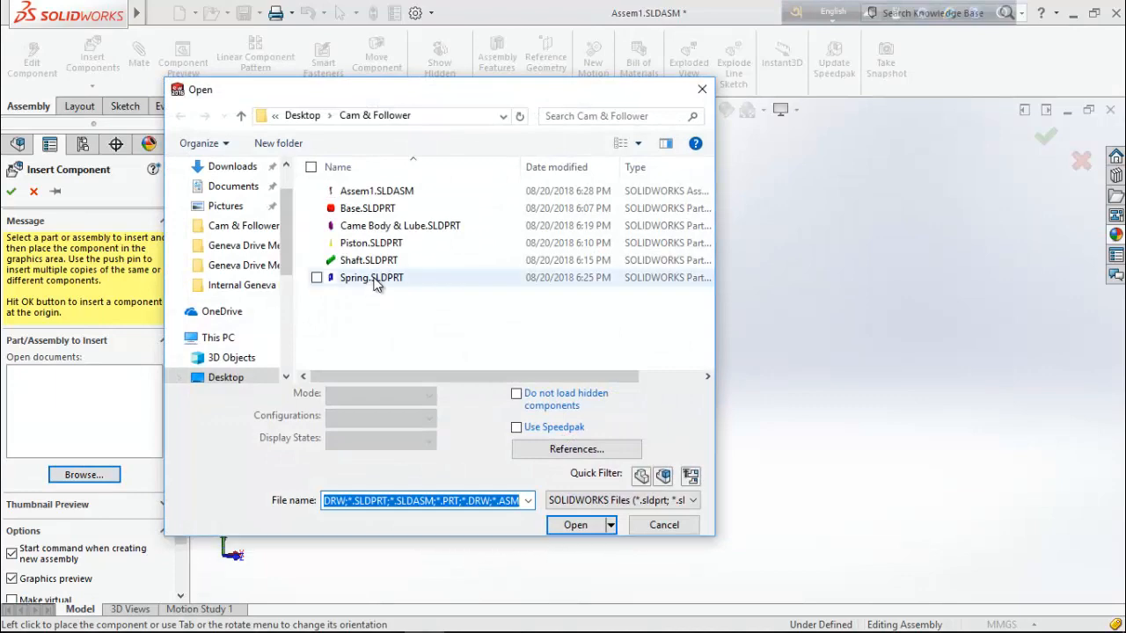
double_click(319, 278)
left_click(519, 327)
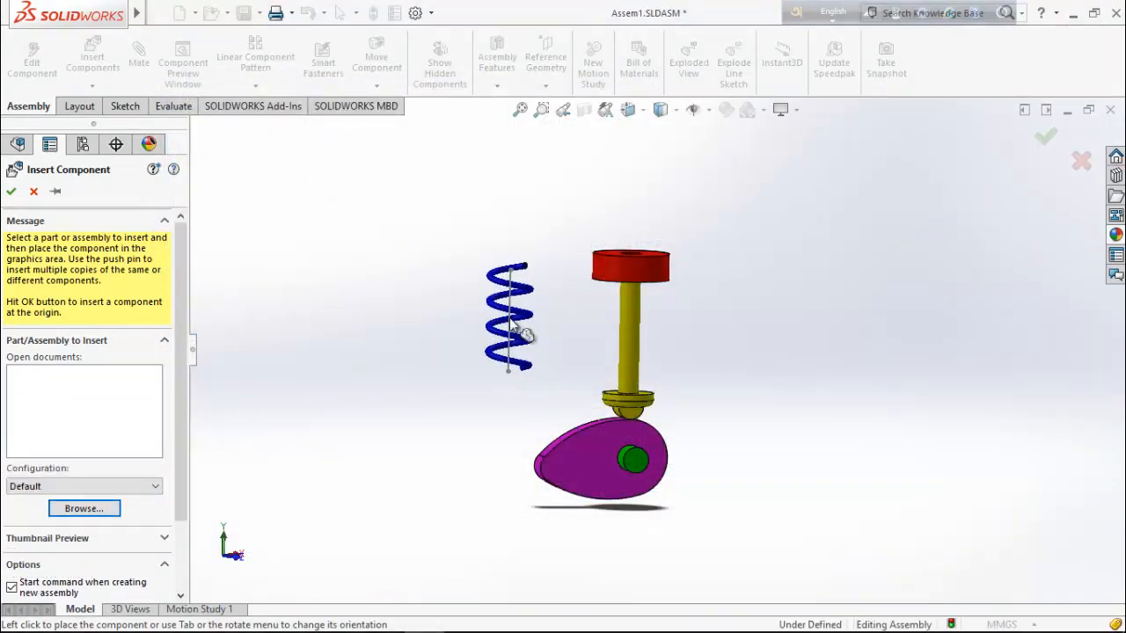
key("f")
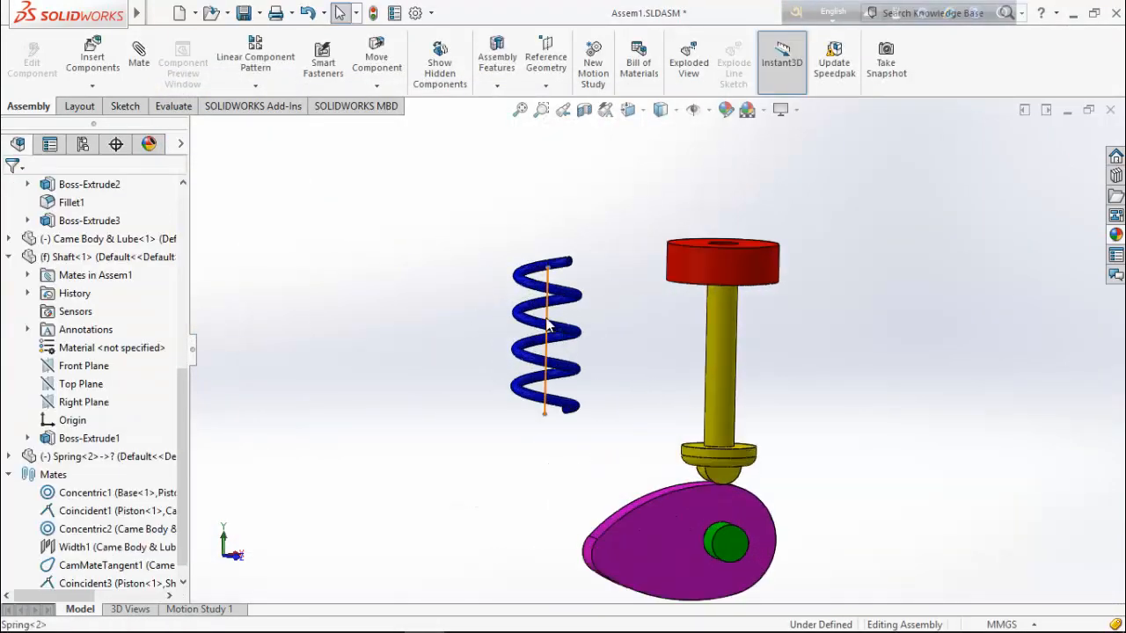
Add a Concentric mate between the spring's vertical sketch line and the piston rod's cylindrical face.
left_click(547, 327)
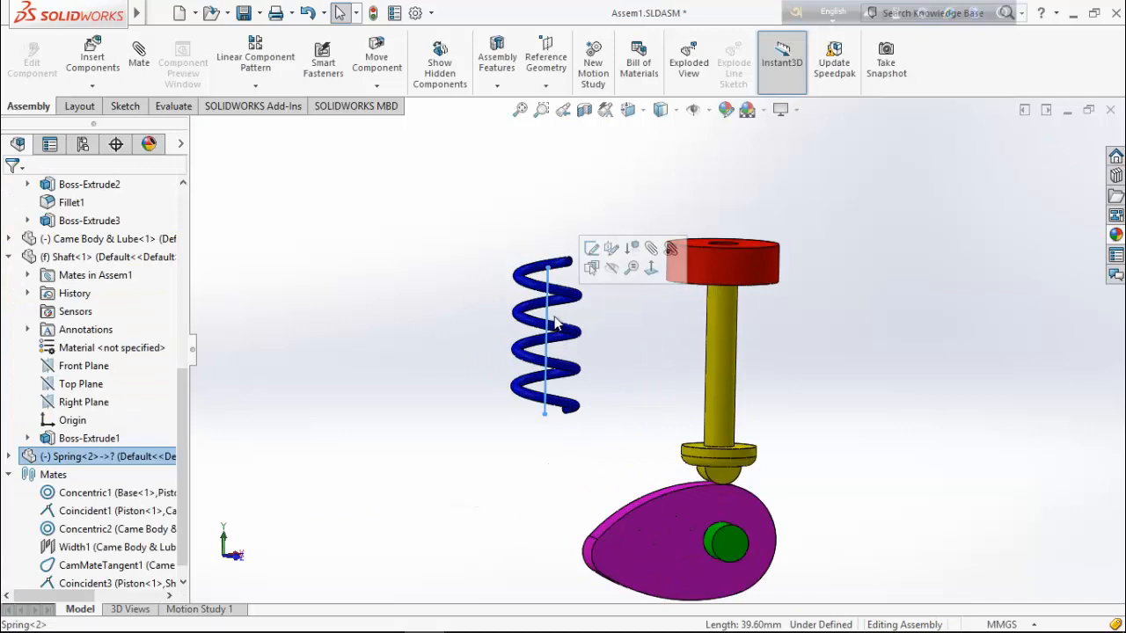
left_click(726, 361, "ctrl")
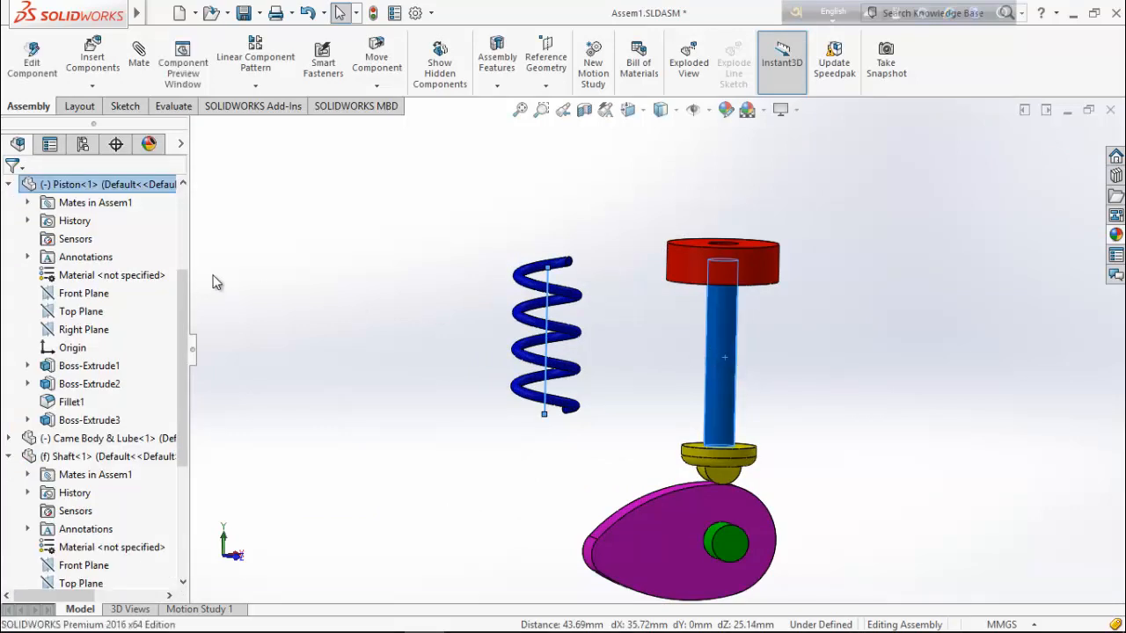
left_click(138, 54)
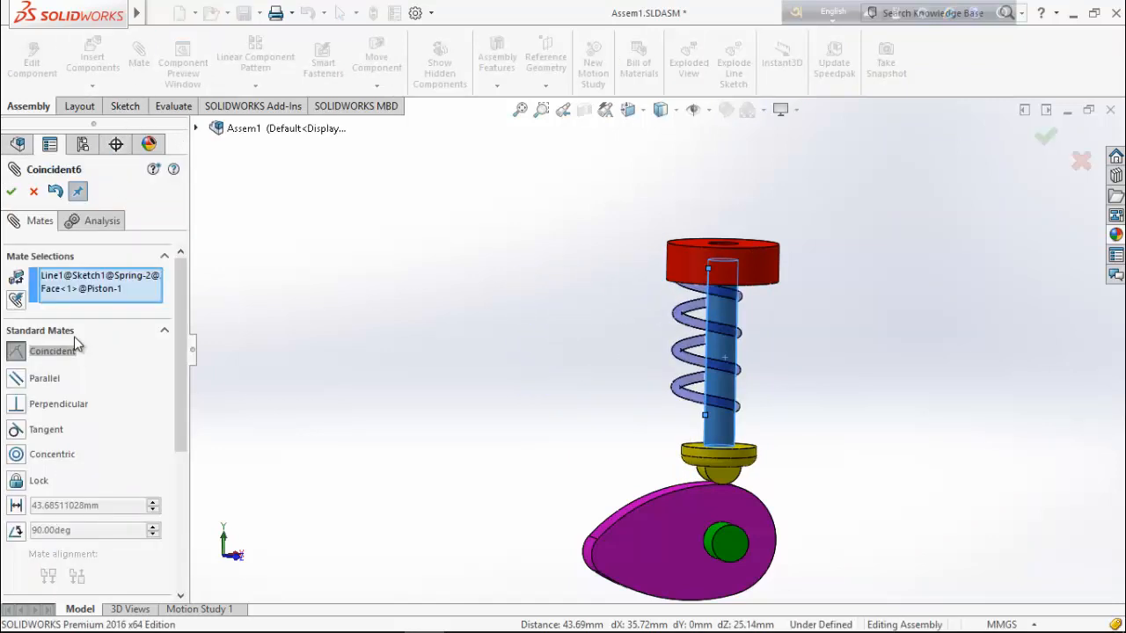
left_click(16, 453)
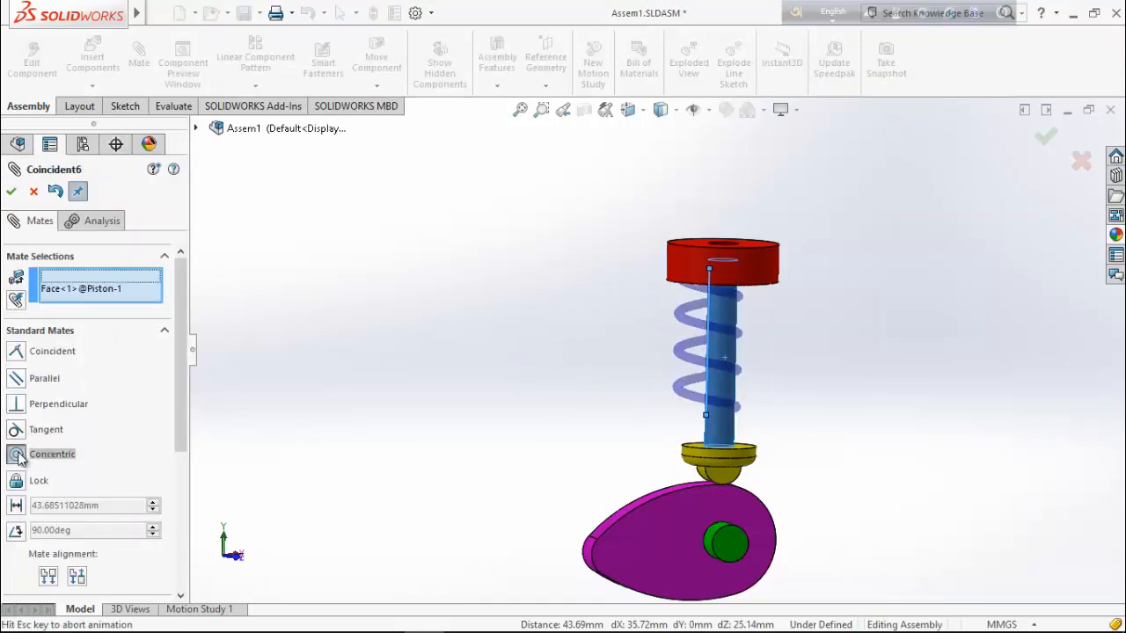
left_click(10, 192)
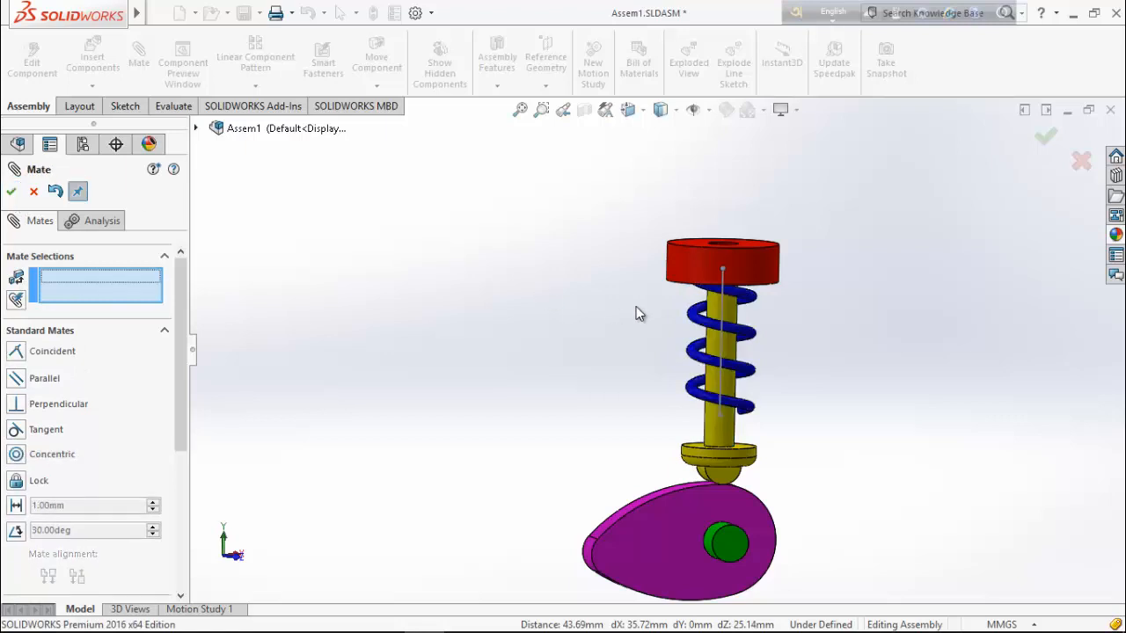
Leave the Mate command and open the spring's vertical line sketch for editing within the assembly.
scroll(836, 276, "down", 1)
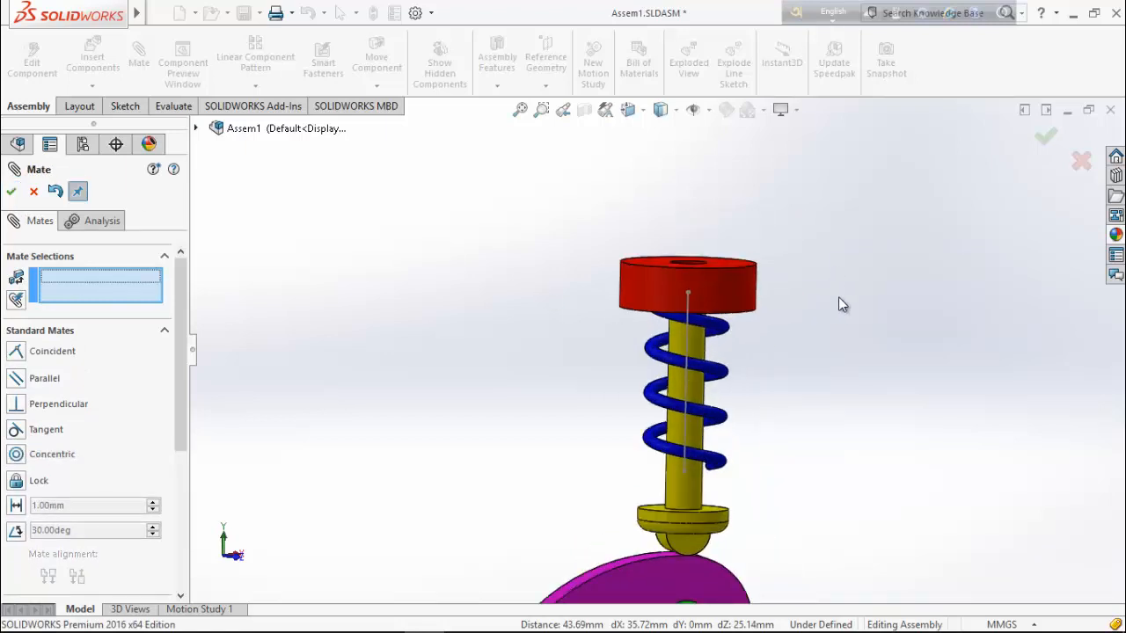
middle_click_drag(839, 297, 801, 374)
scroll(796, 378, "up", 1)
scroll(780, 388, "down", 2)
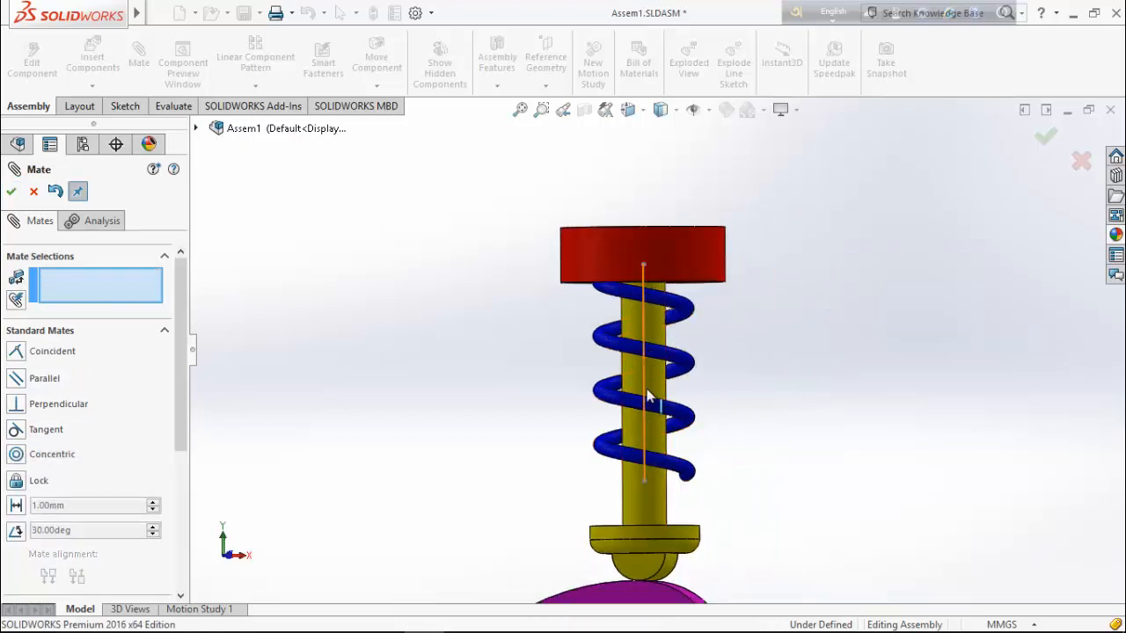
left_click(644, 393)
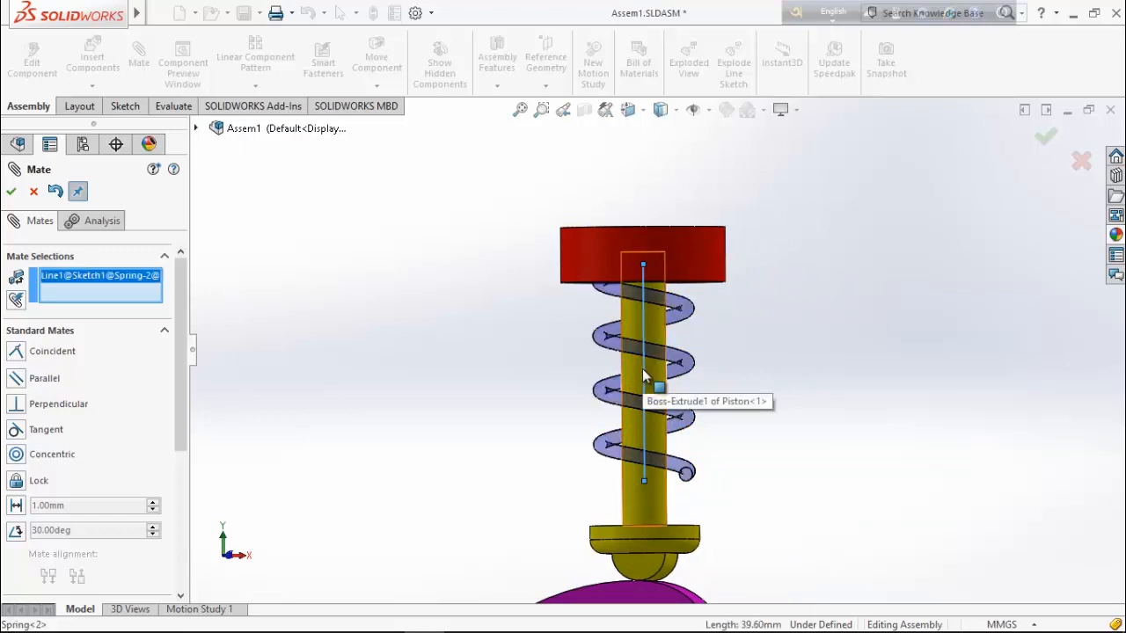
left_click(33, 192)
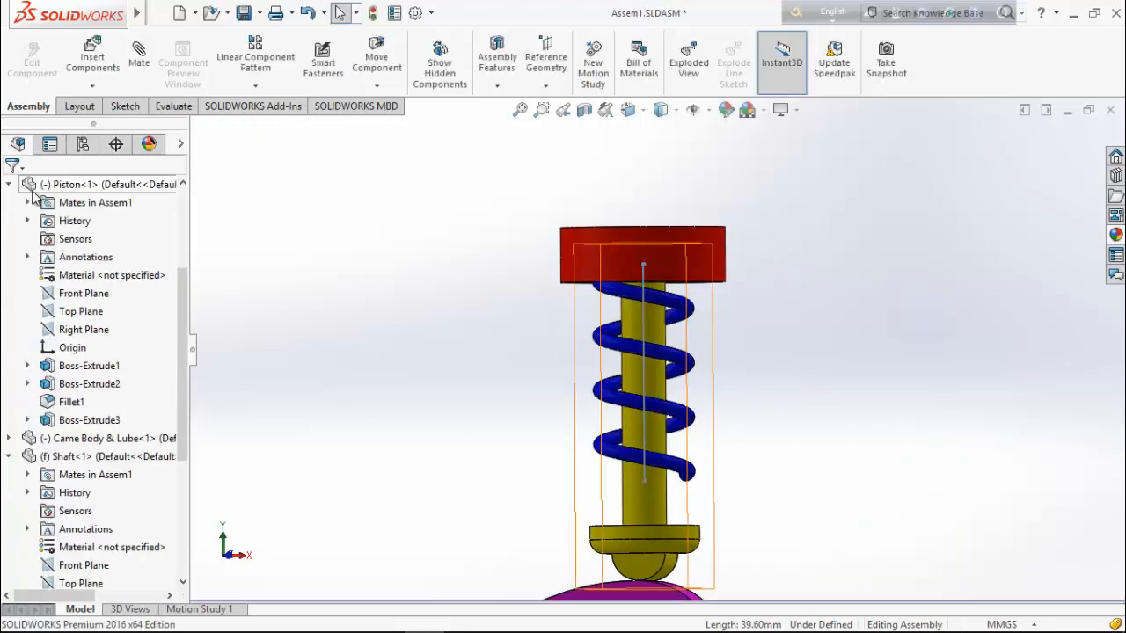
right_click(647, 392)
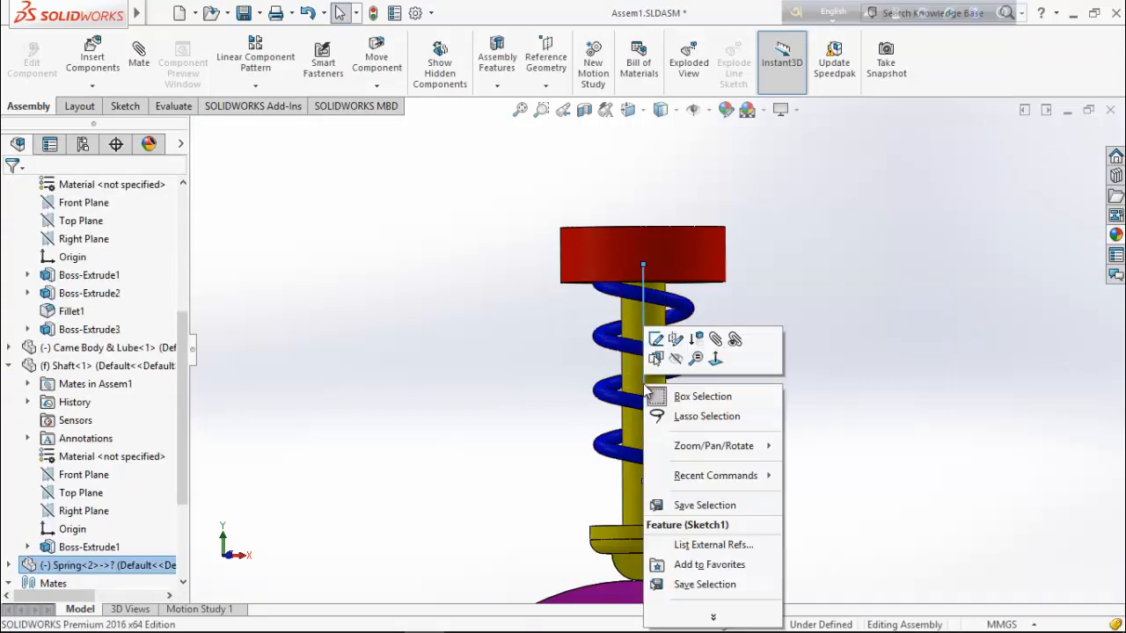
left_click(656, 339)
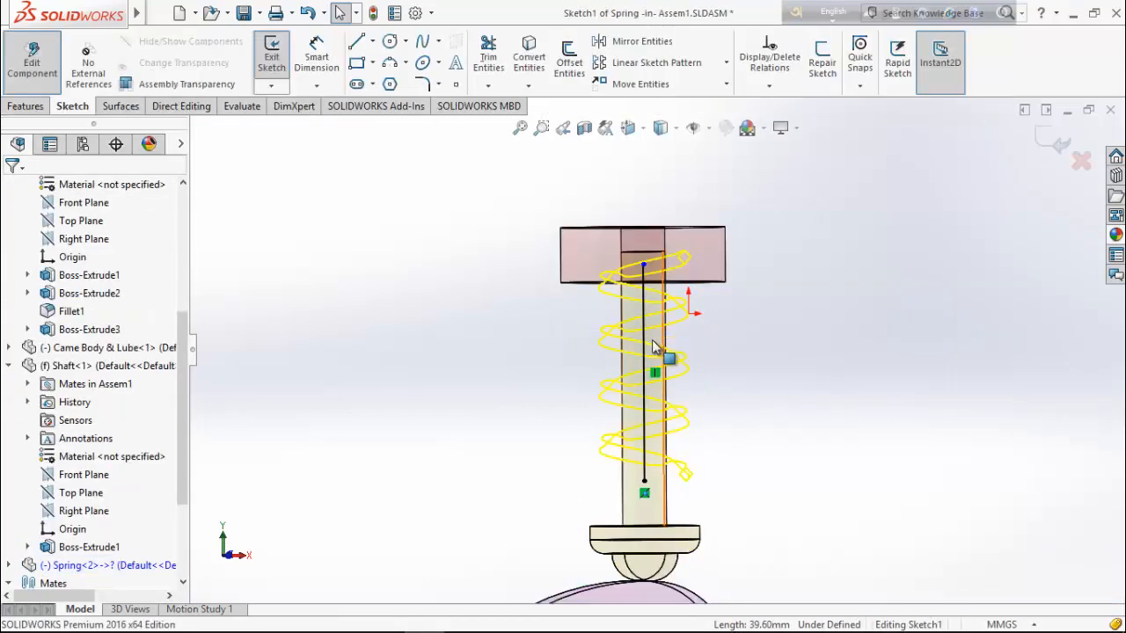
Make the line's lower endpoint coincident with the piston's origin, and delete the endpoint's conflicting original relation.
scroll(655, 505, "down", 3)
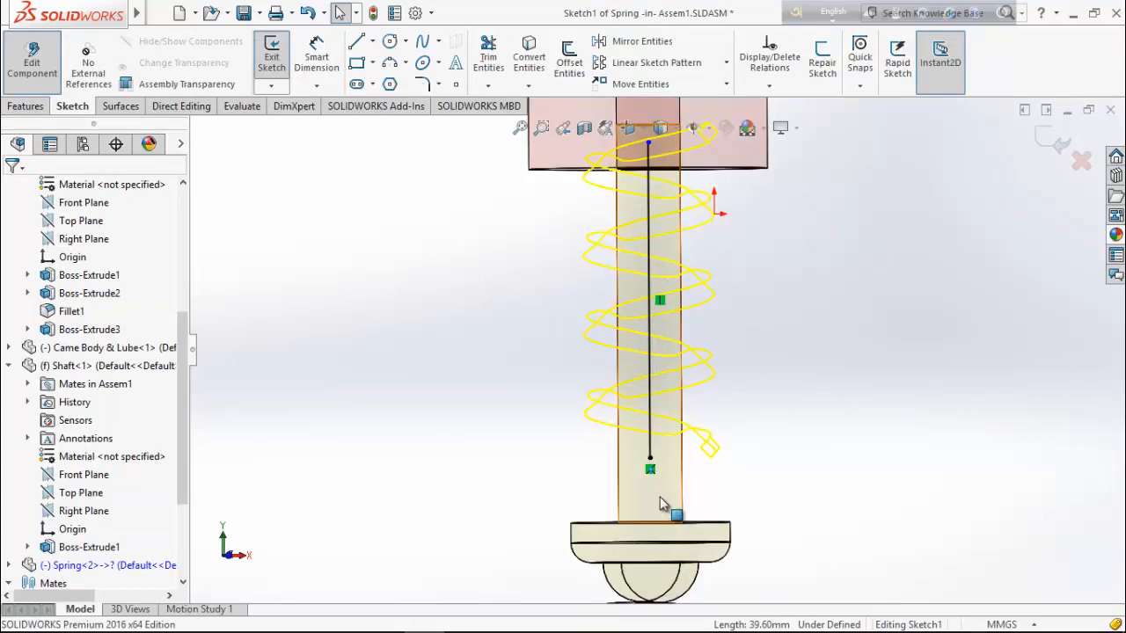
scroll(650, 458, "up", 1)
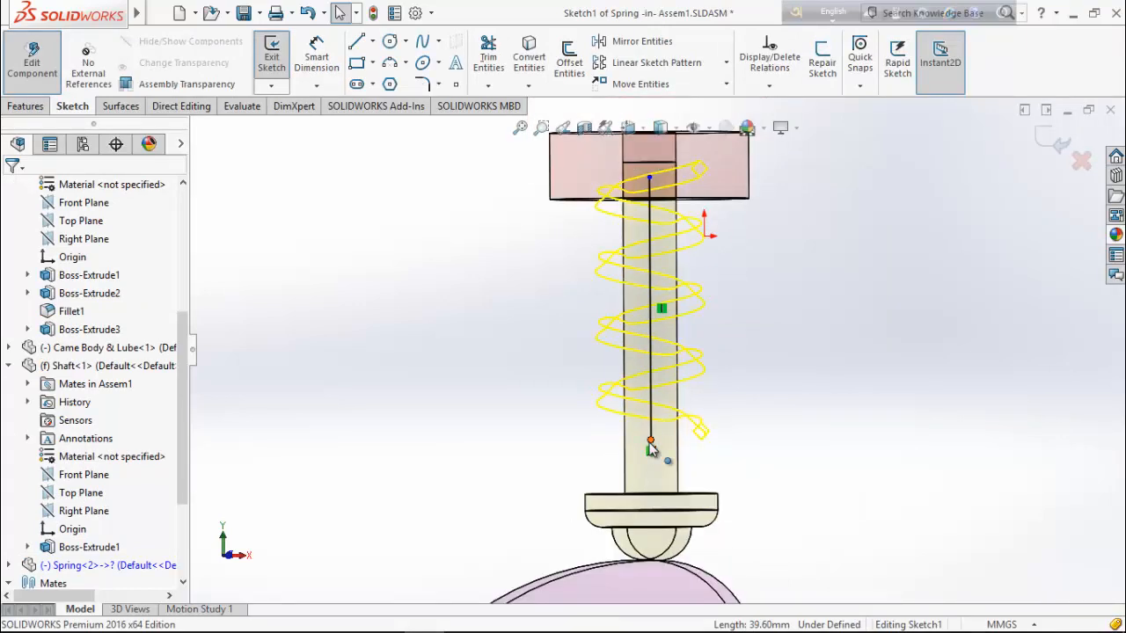
left_click(651, 443)
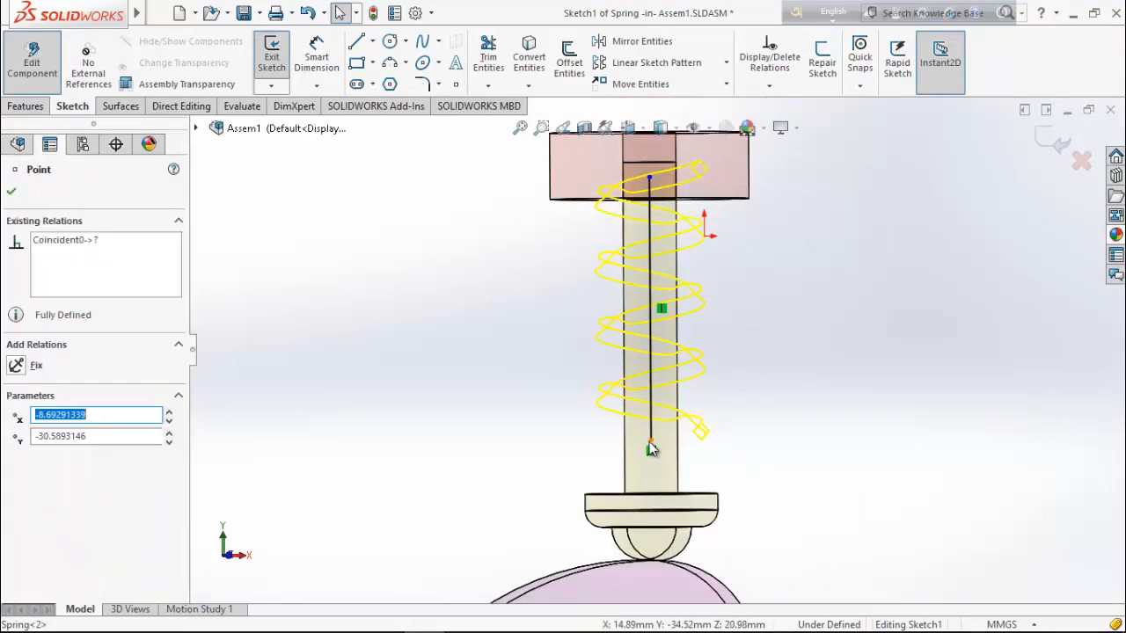
left_click(652, 496, "ctrl")
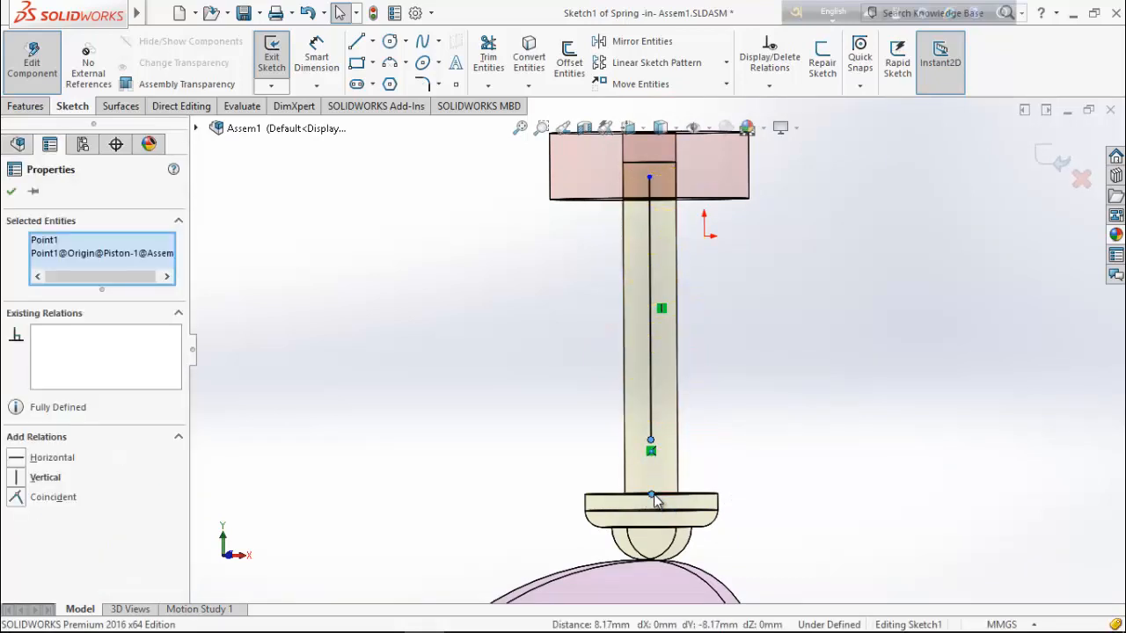
left_click(16, 496)
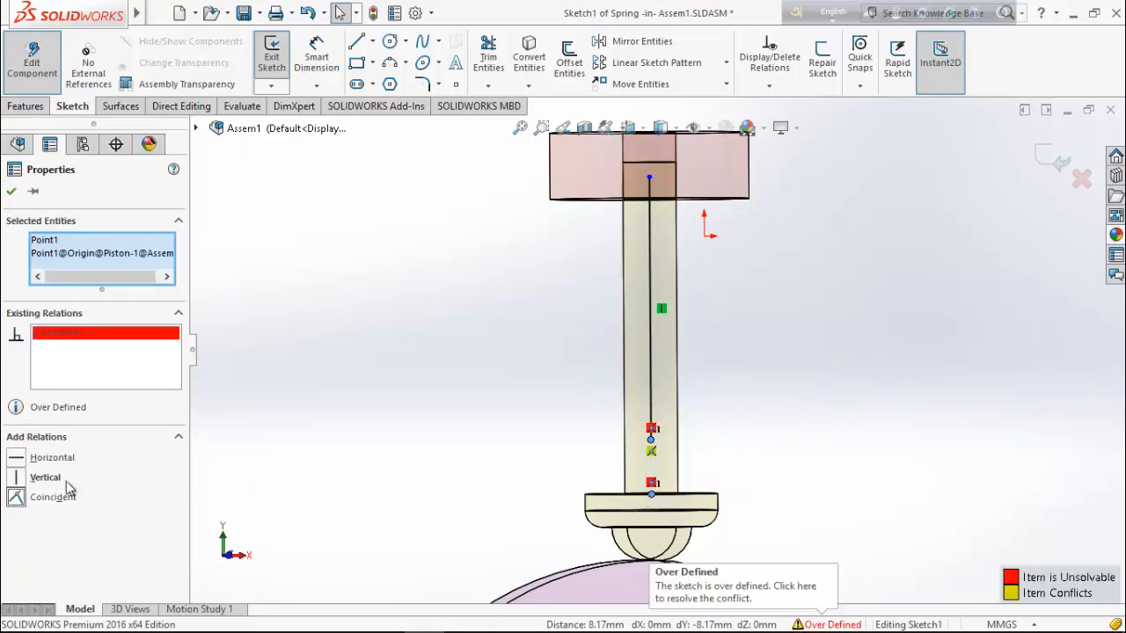
right_click(655, 452)
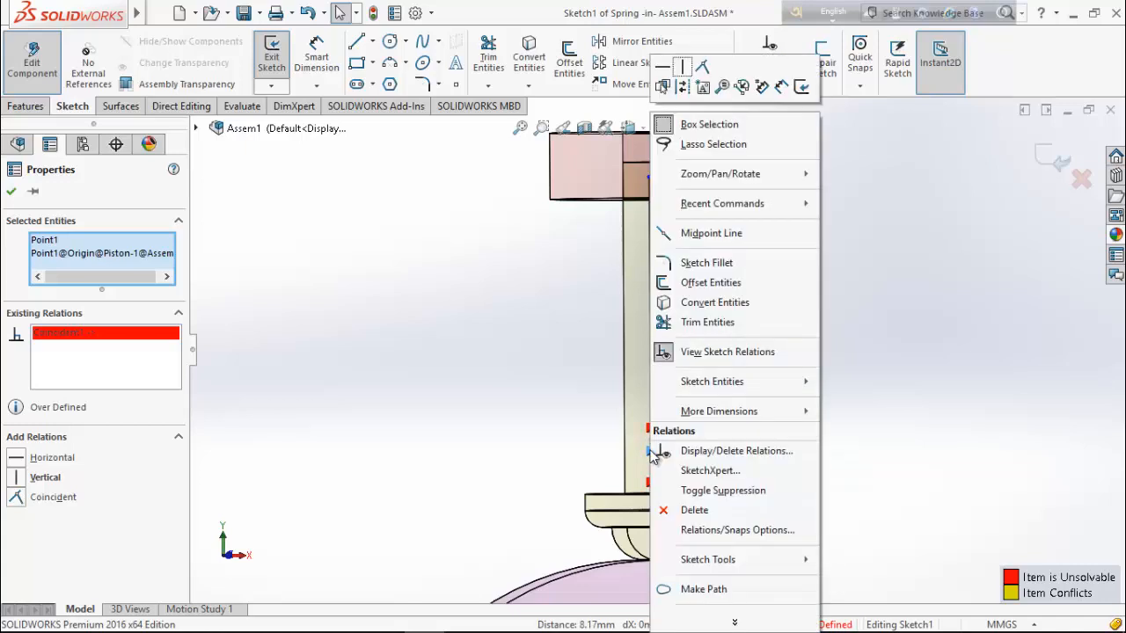
left_click(691, 509)
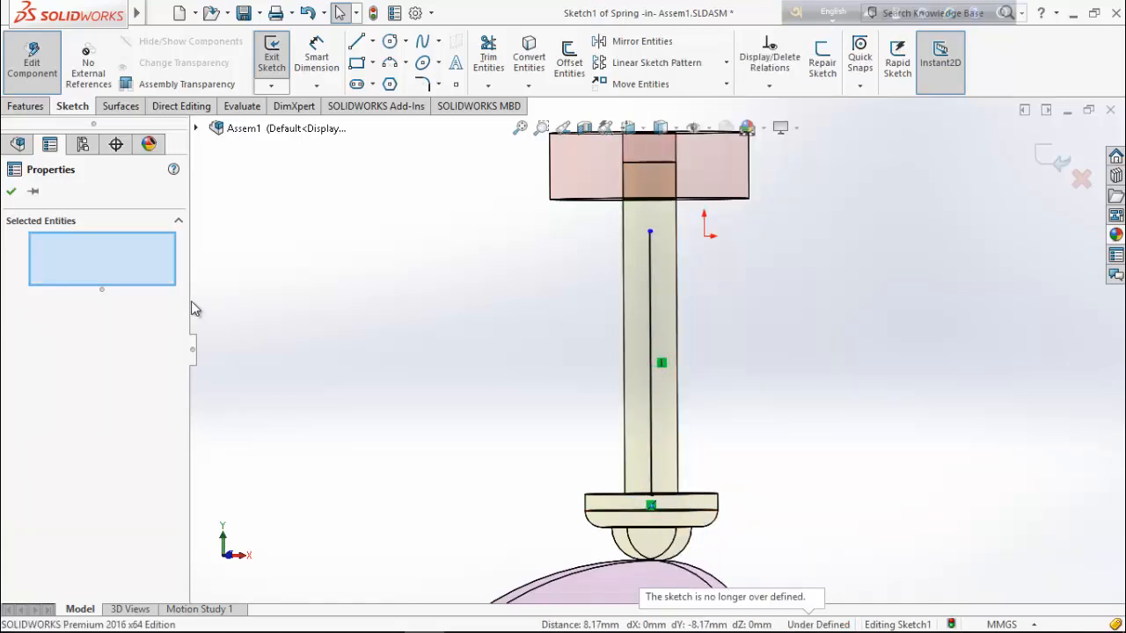
Dimension the line's upper endpoint 3 mm from the base's origin and exit the sketch.
left_click(651, 232)
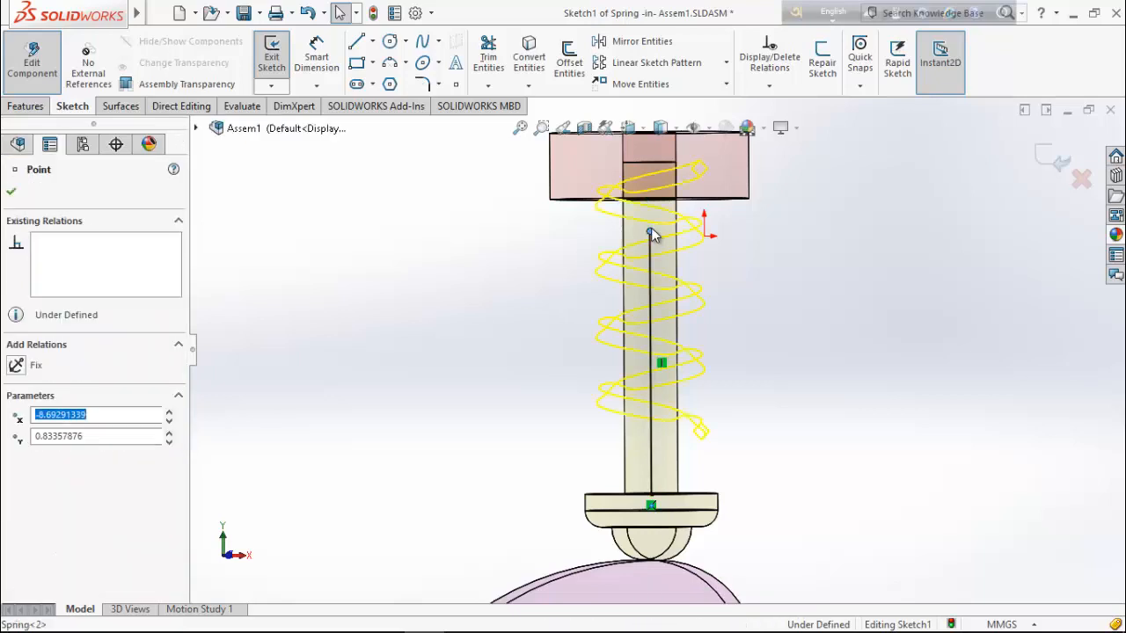
left_click(649, 200, "ctrl")
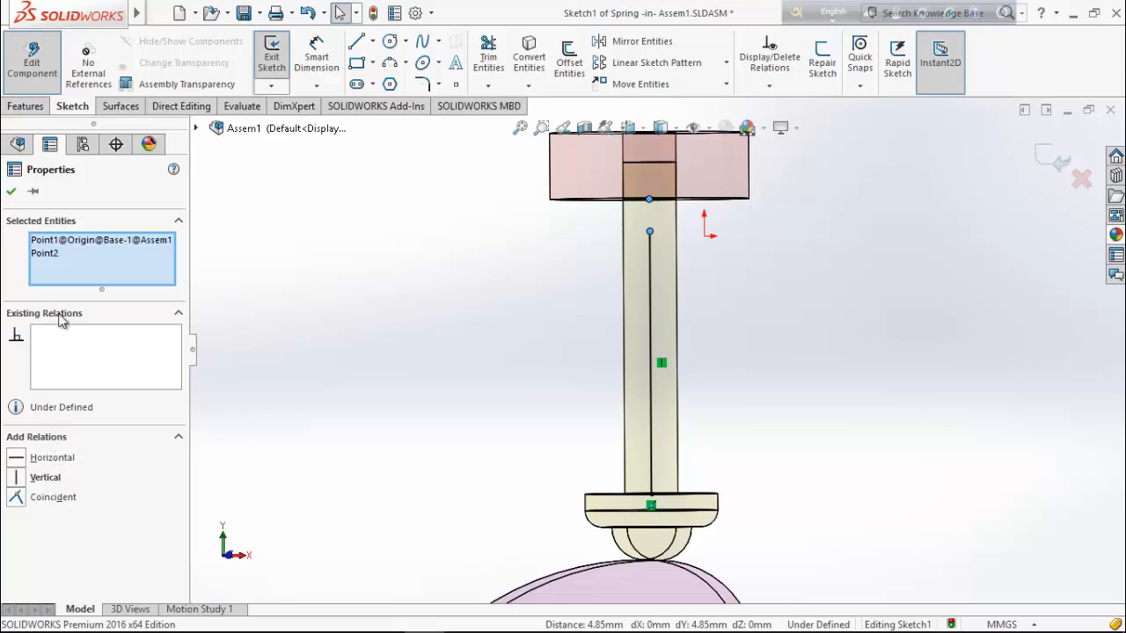
left_click(317, 58)
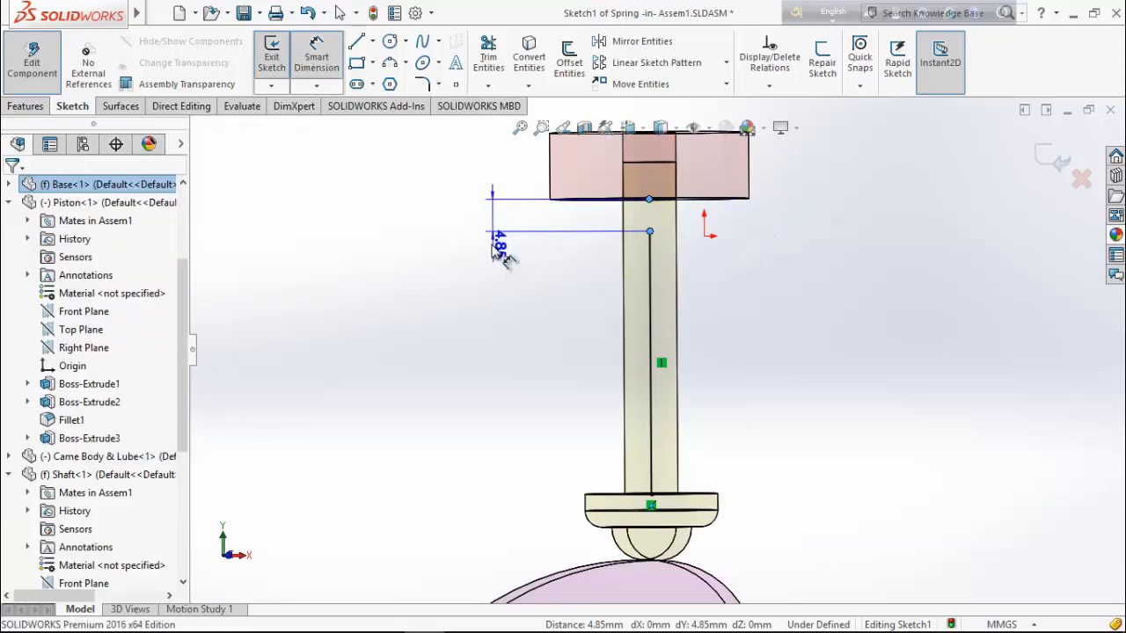
left_click(482, 250)
type("3")
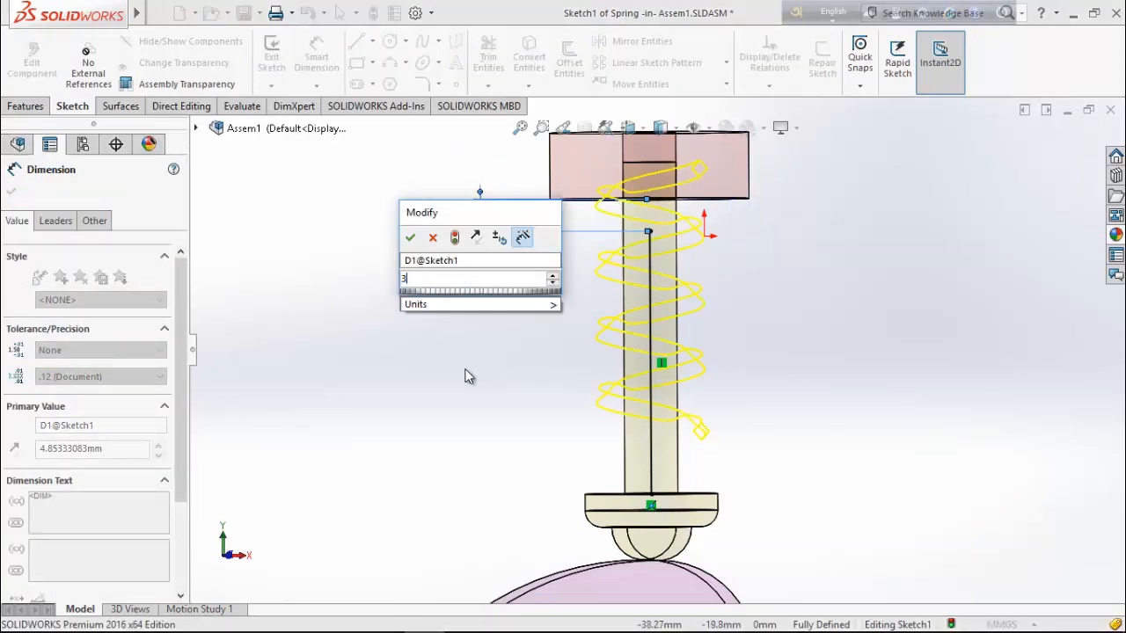
key("Return")
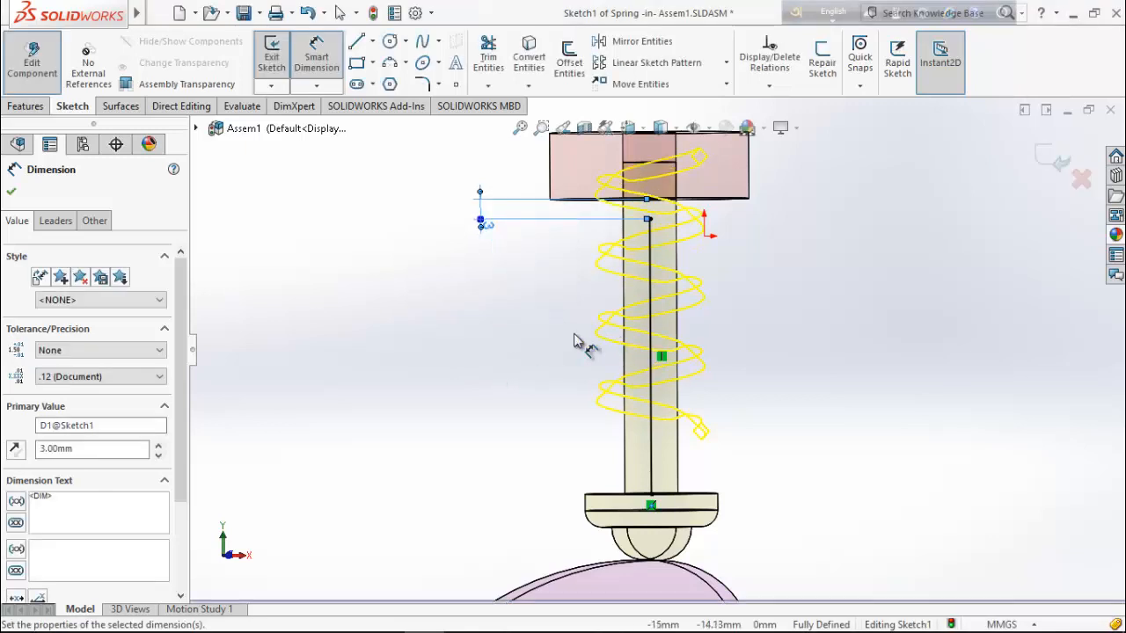
left_click(11, 192)
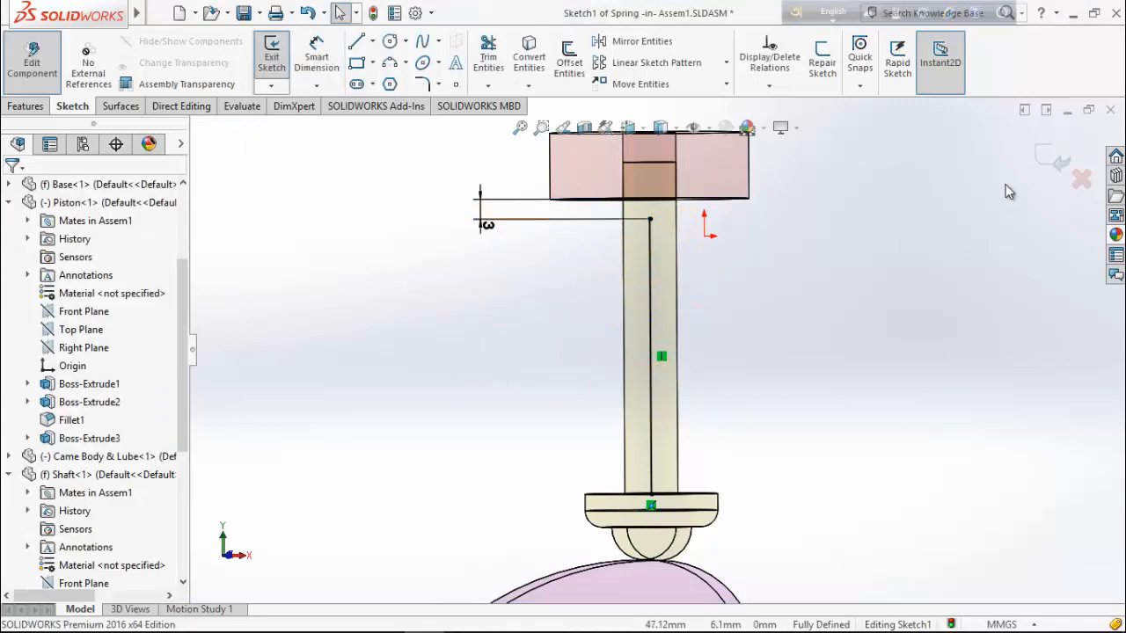
left_click(1053, 154)
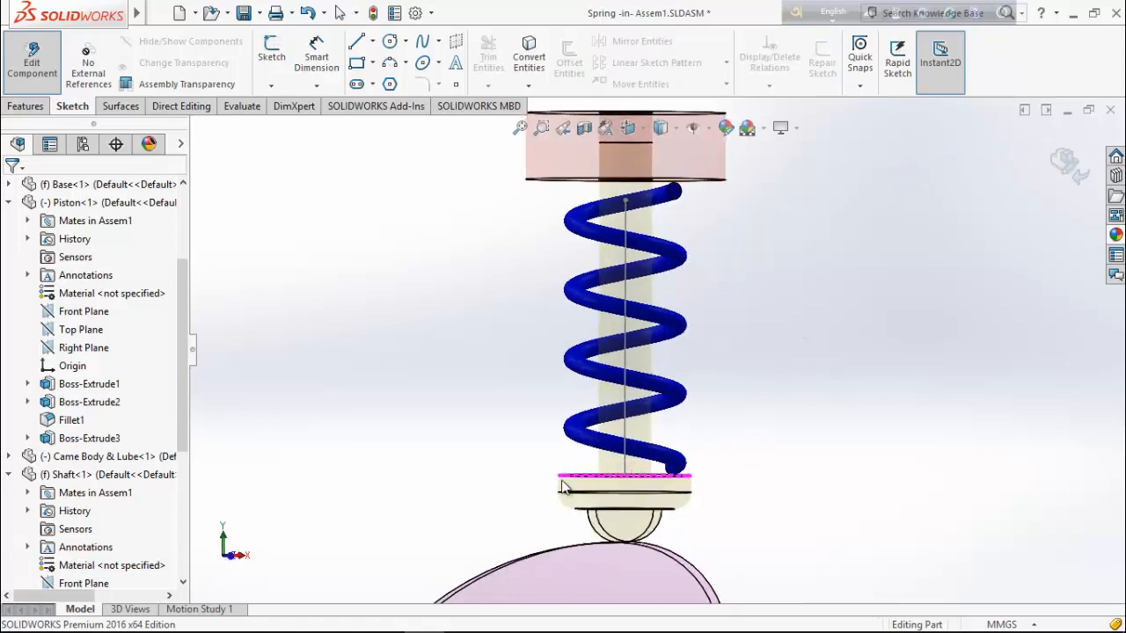
Open Sketch2, the circular profile under the spring's Sweep1 feature, for editing.
scroll(94, 547, "down", 4)
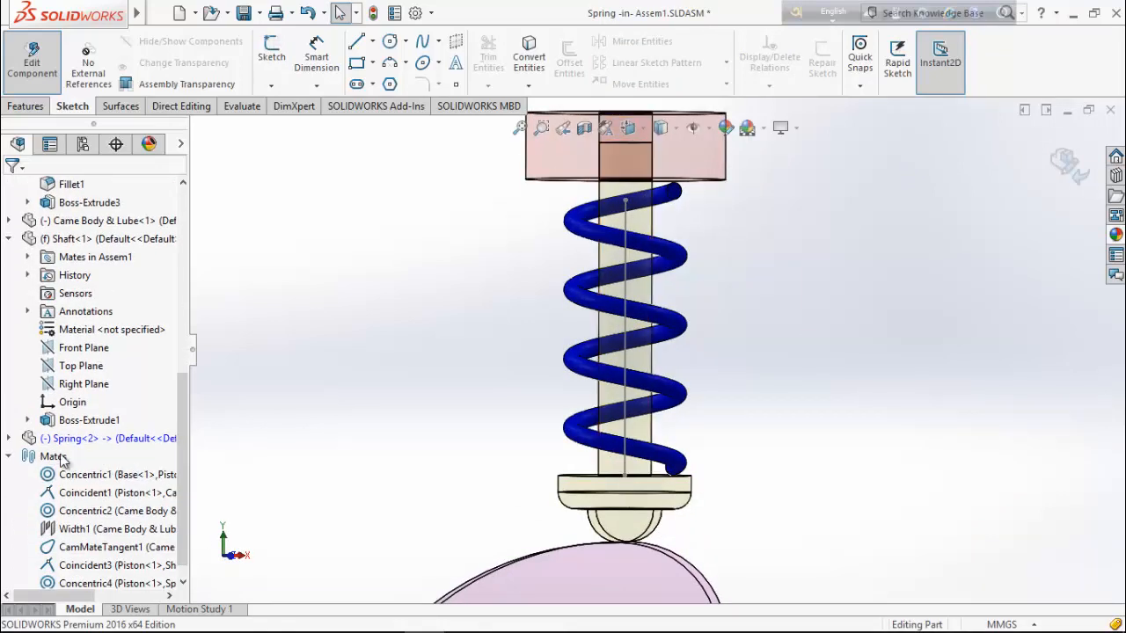
left_click(9, 439)
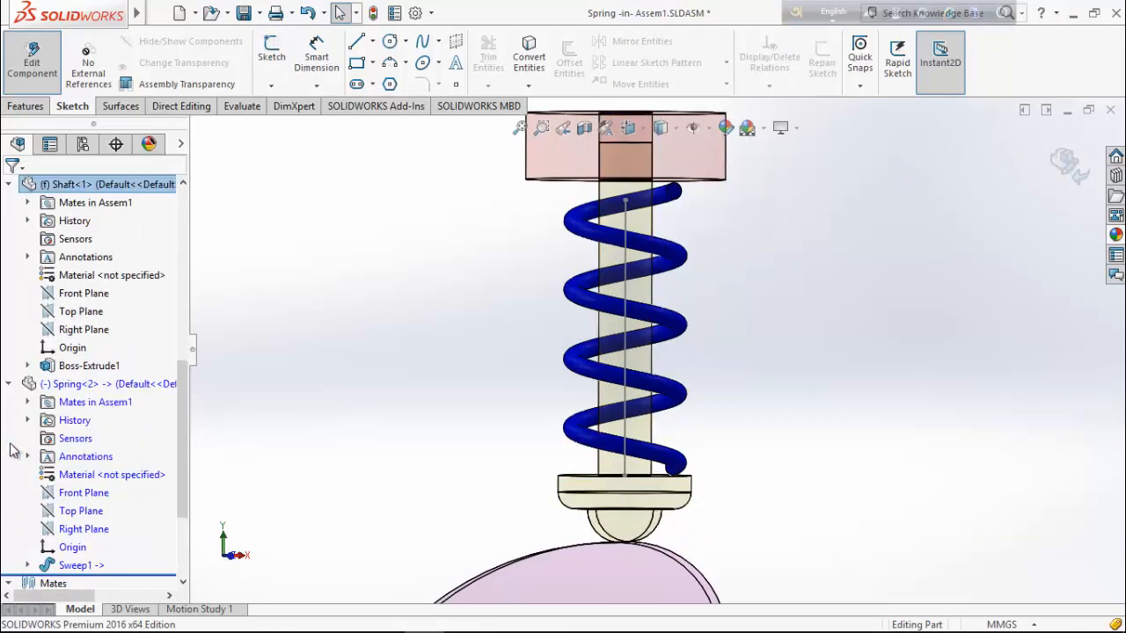
left_click(28, 565)
left_click(97, 547)
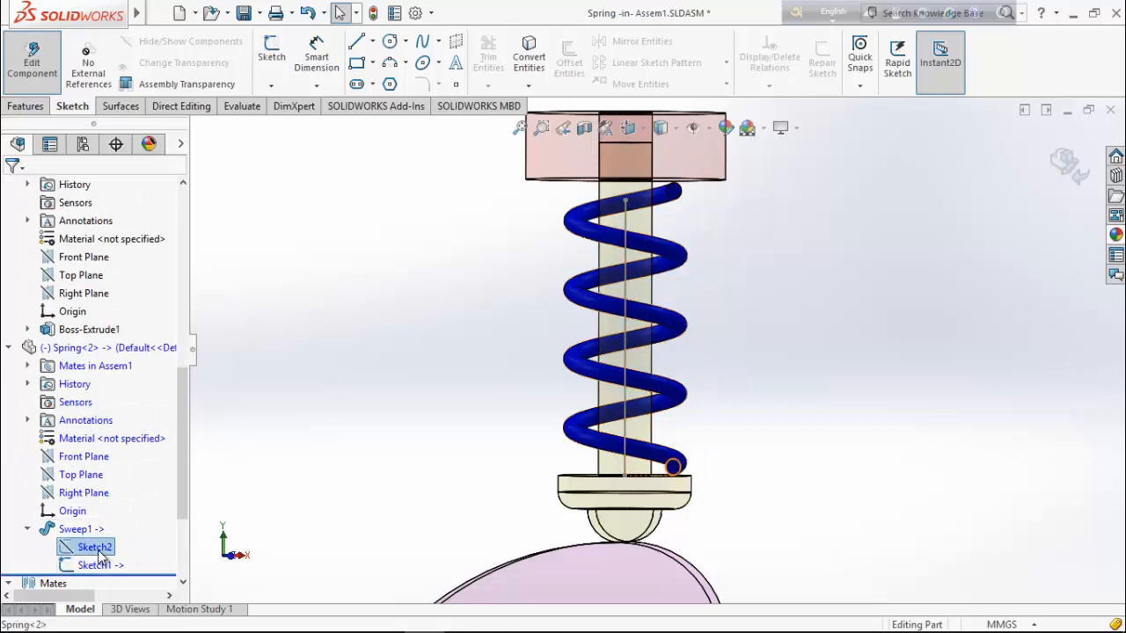
right_click(97, 547)
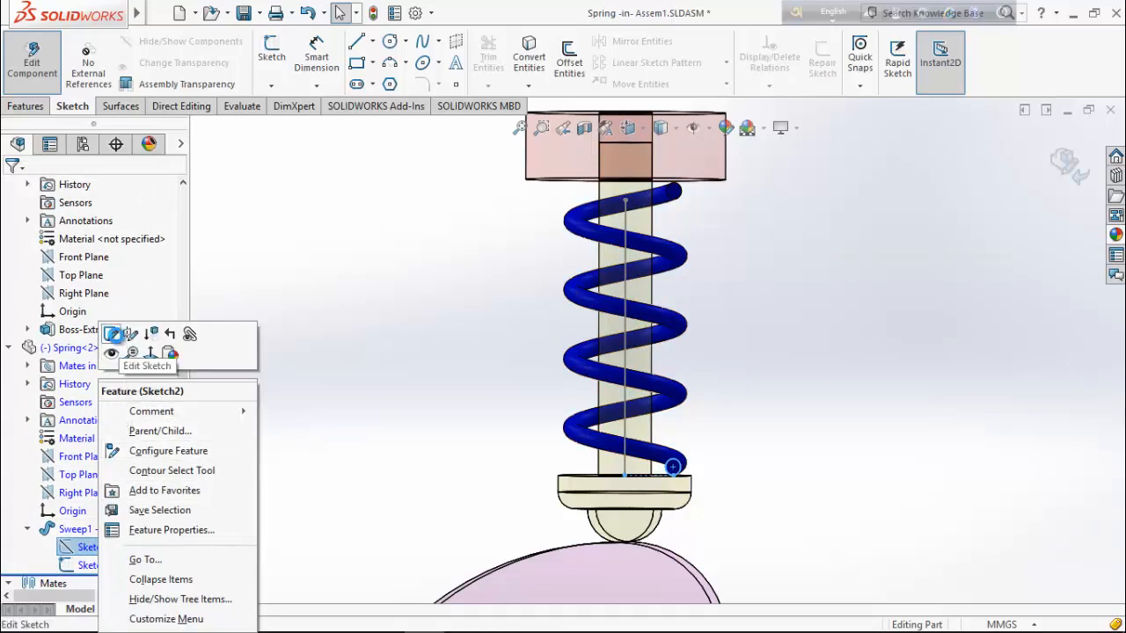
left_click(111, 334)
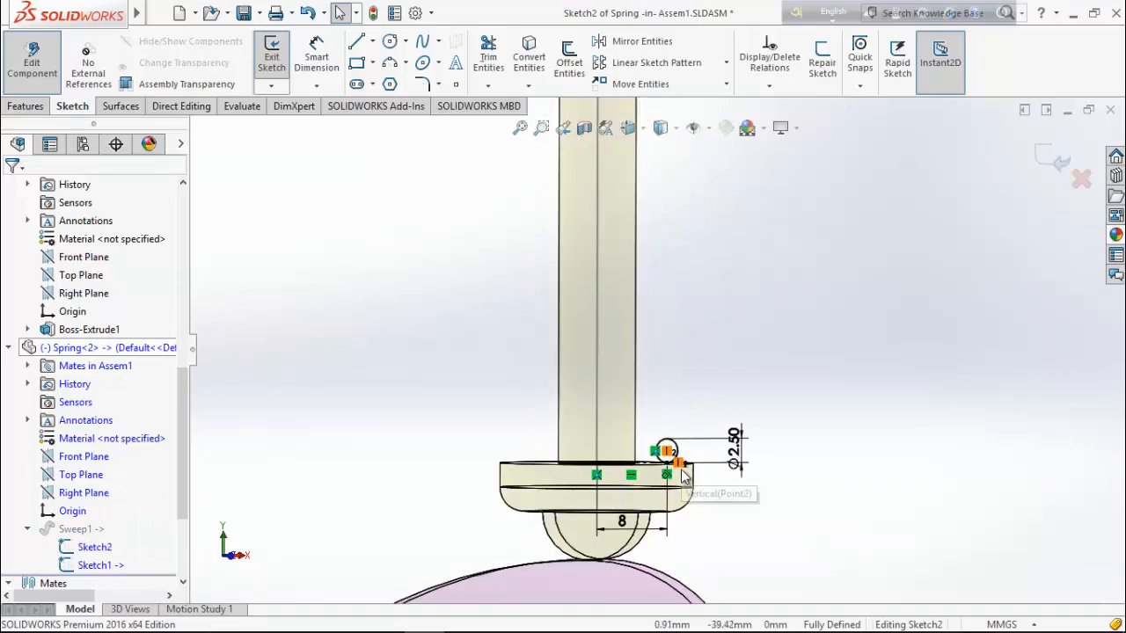
scroll(710, 347, "up", 2)
middle_click_drag(710, 346, 686, 353)
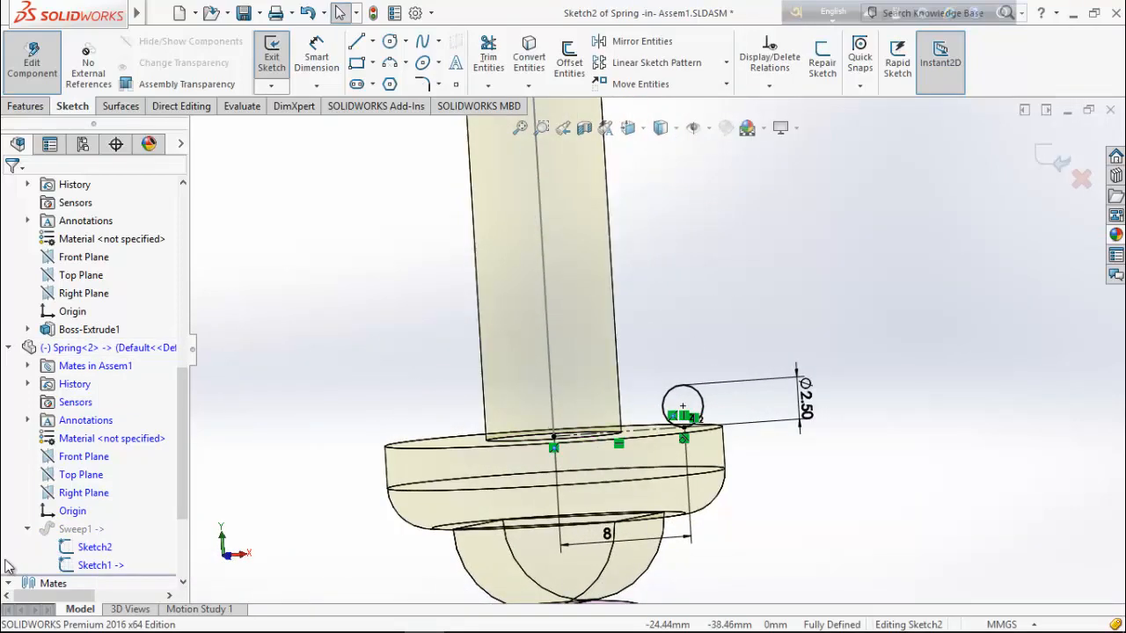
Make the spring's profile circle tangent to the piston flange's upper edge and exit the sketch.
right_click(95, 547)
left_click(134, 378)
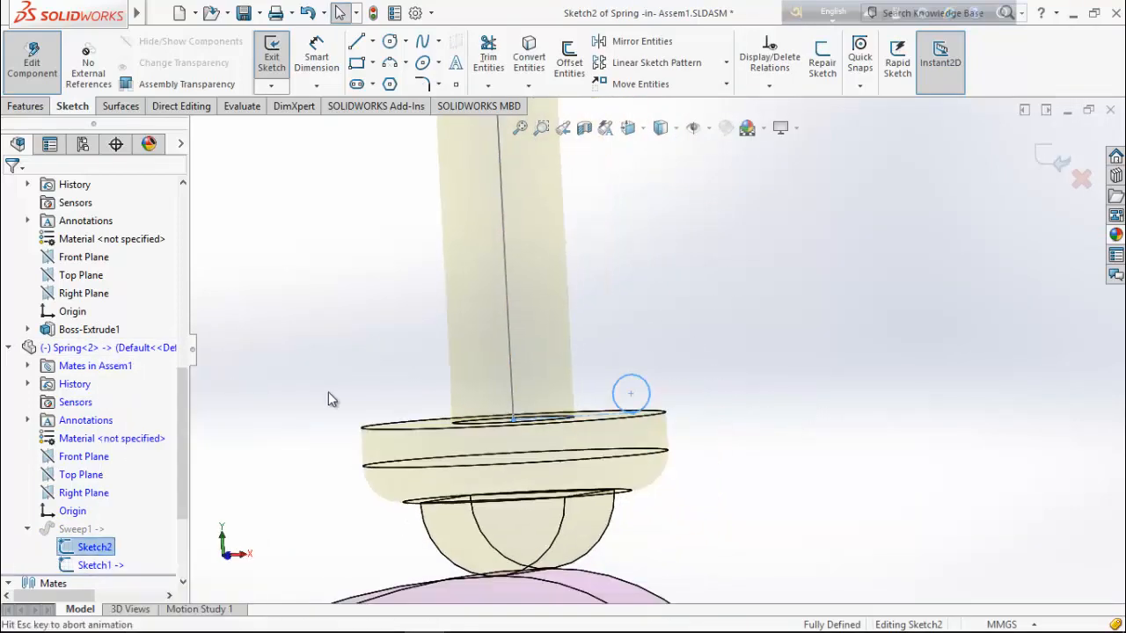
scroll(735, 387, "up", 4)
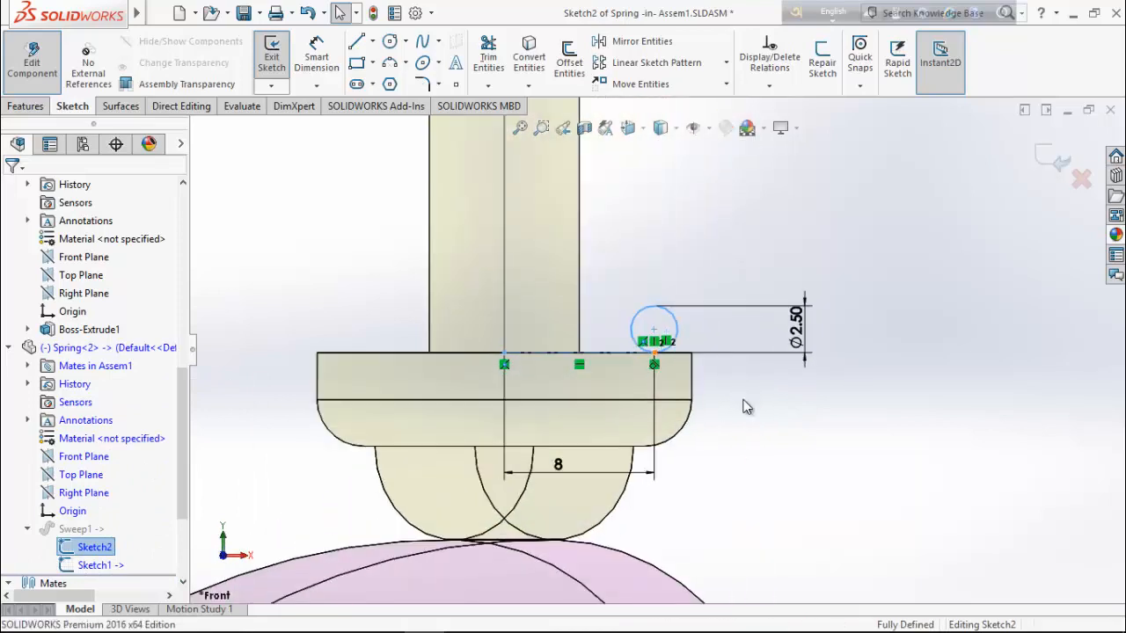
left_click(742, 401)
left_click(676, 327)
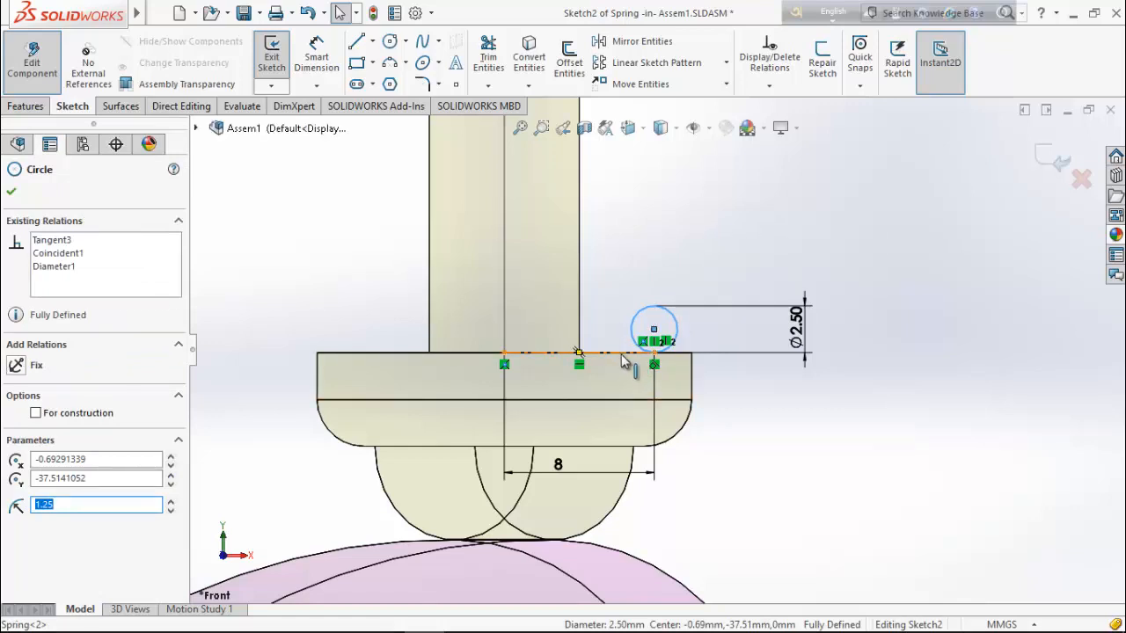
left_click(675, 353)
left_click(676, 354, "ctrl")
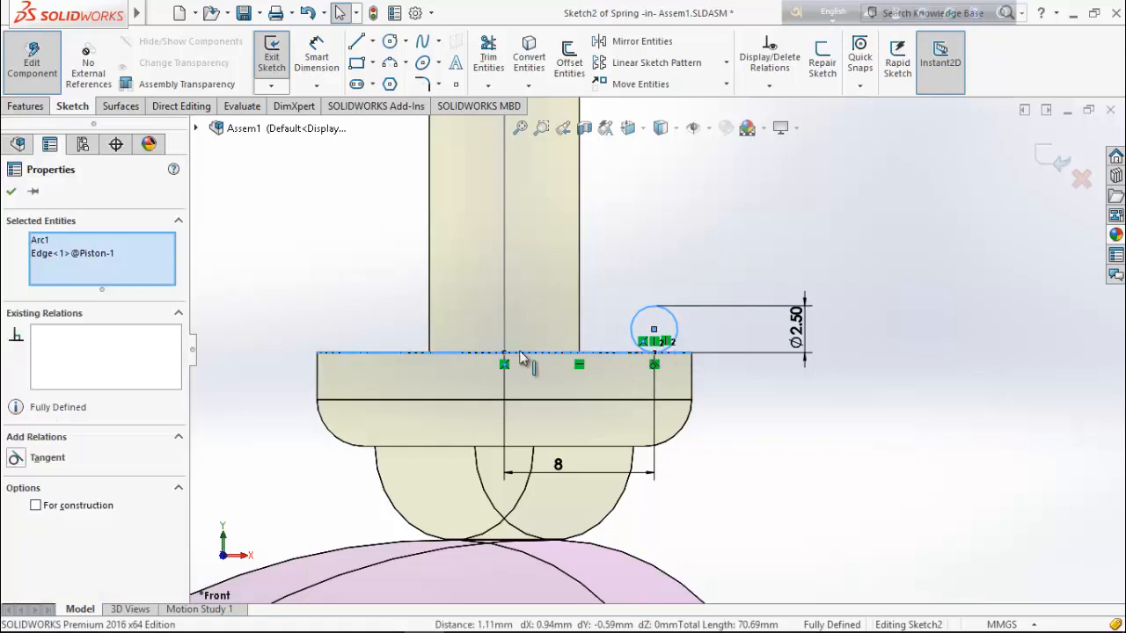
left_click(16, 458)
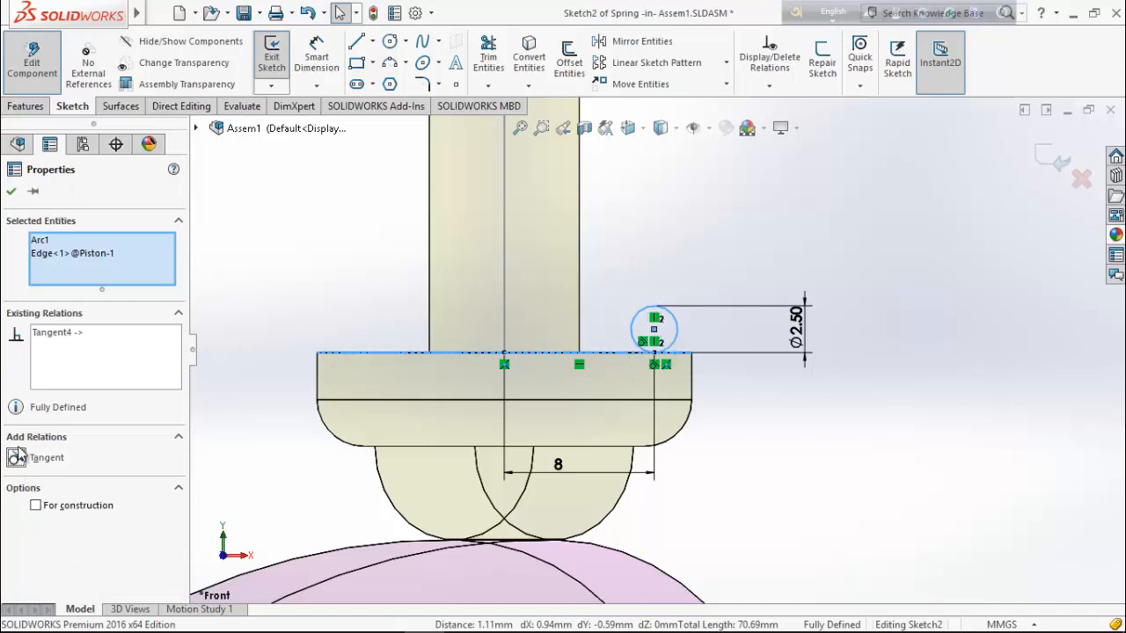
left_click(13, 193)
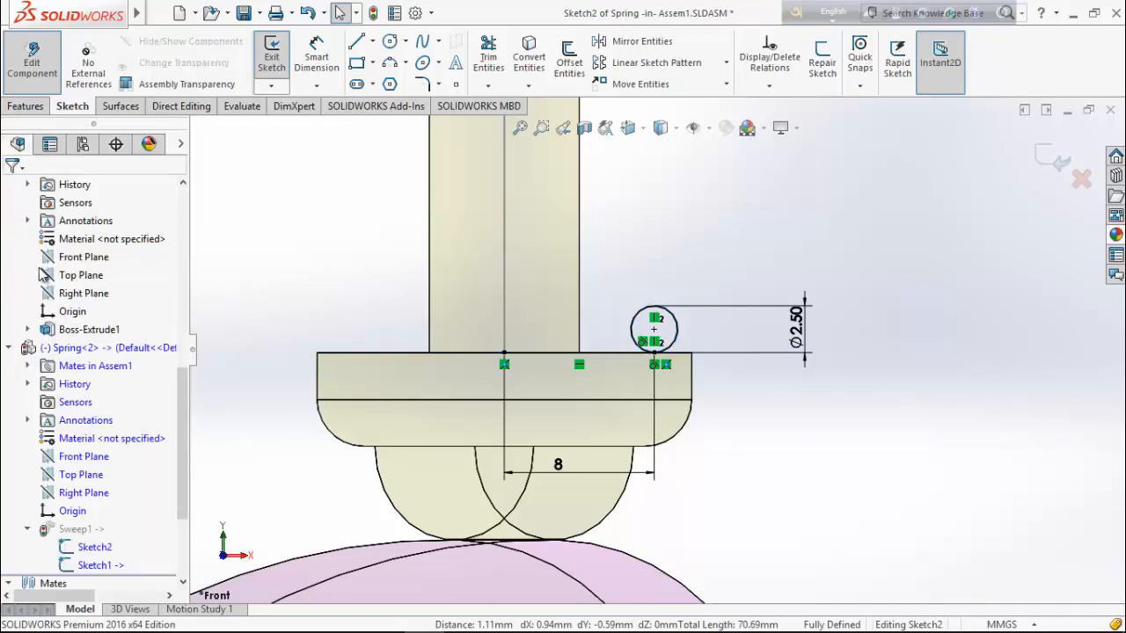
left_click(1047, 167)
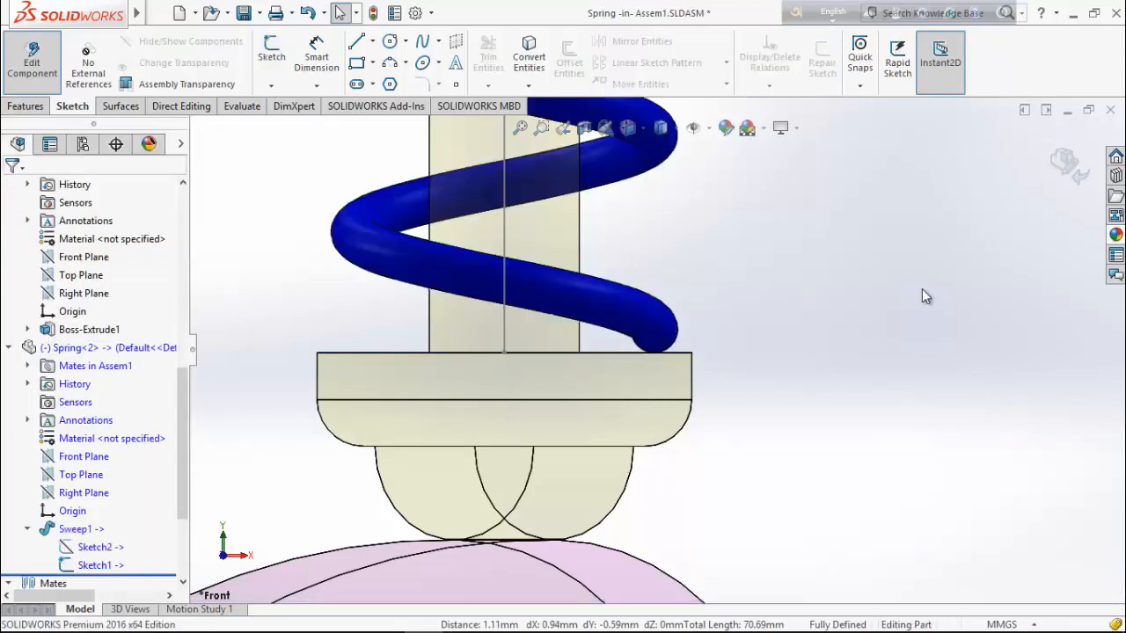
Hide the spring's vertical line sketch, Sketch1, and finish editing the spring component.
scroll(874, 328, "up", 9)
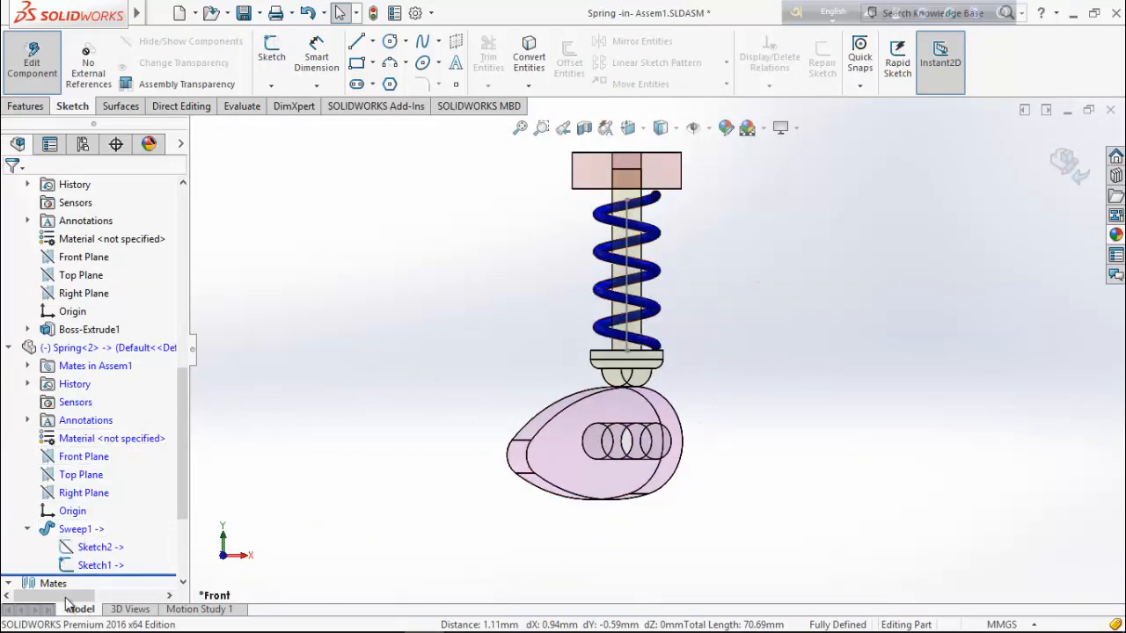
right_click(87, 567)
left_click(99, 336)
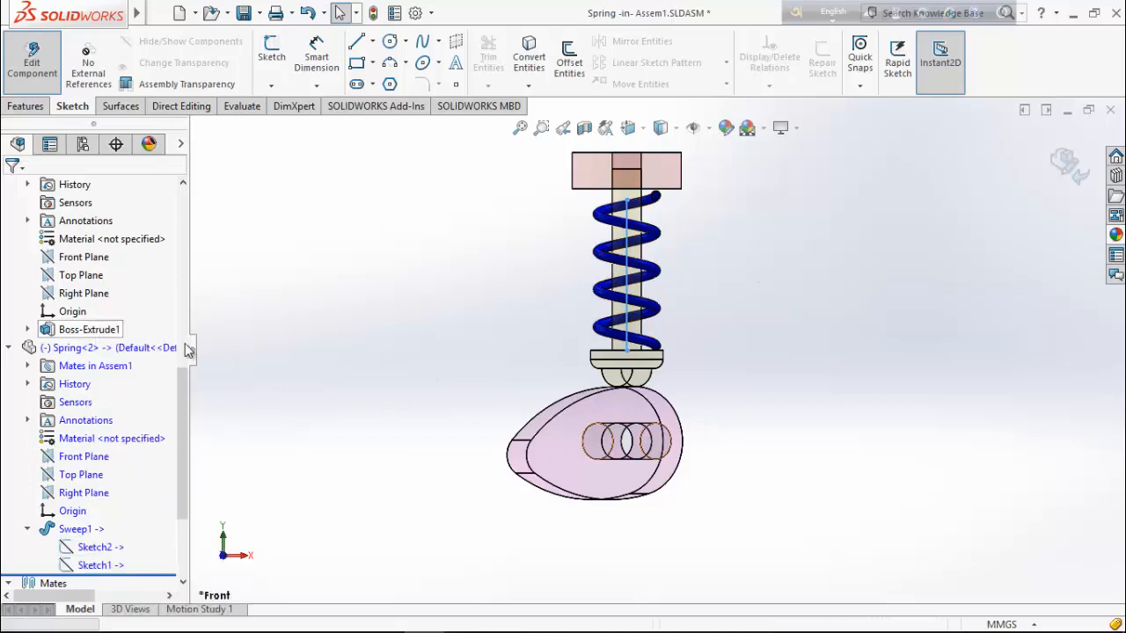
left_click(1075, 167)
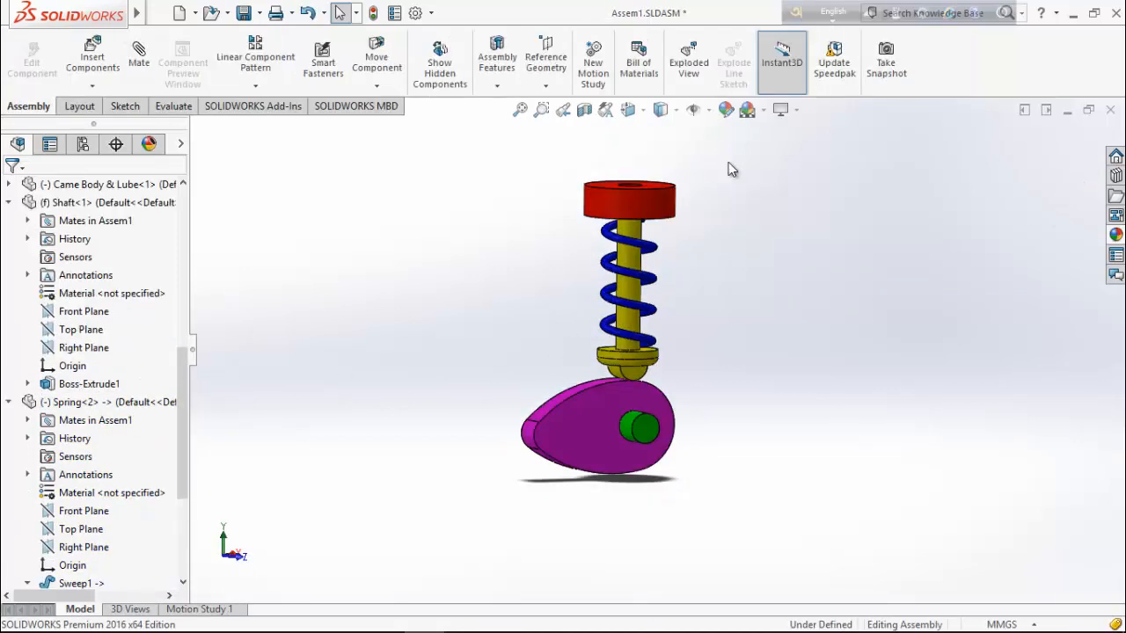
Apply the Plain White scene and rotate the cam by hand to test the piston and spring movement.
left_click(765, 109)
left_click(794, 51)
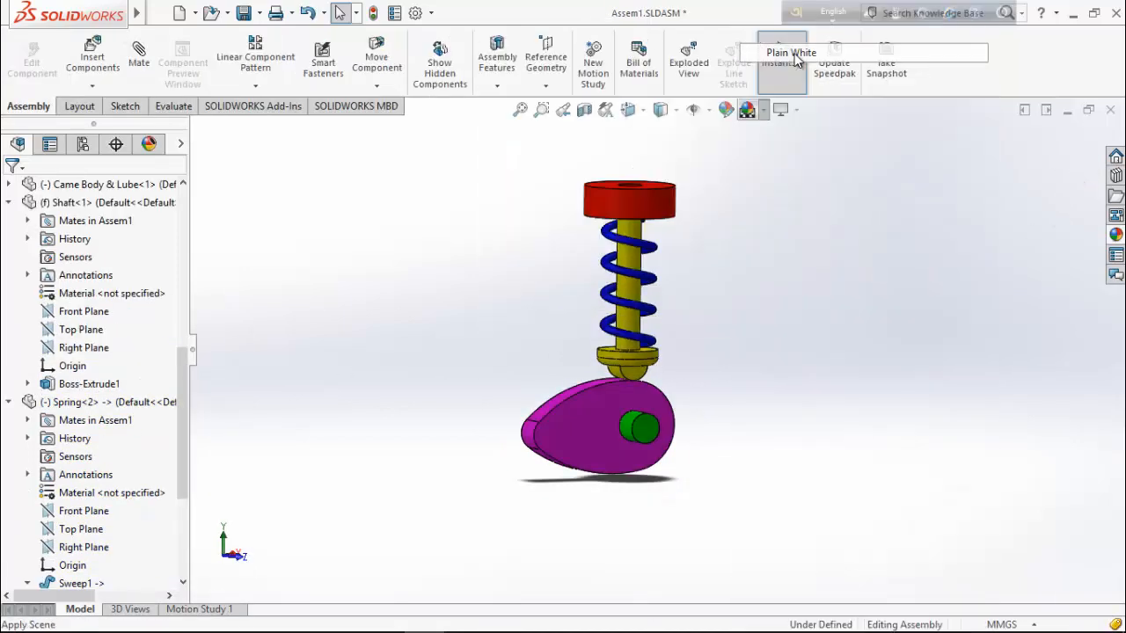
middle_click_drag(714, 246, 723, 254)
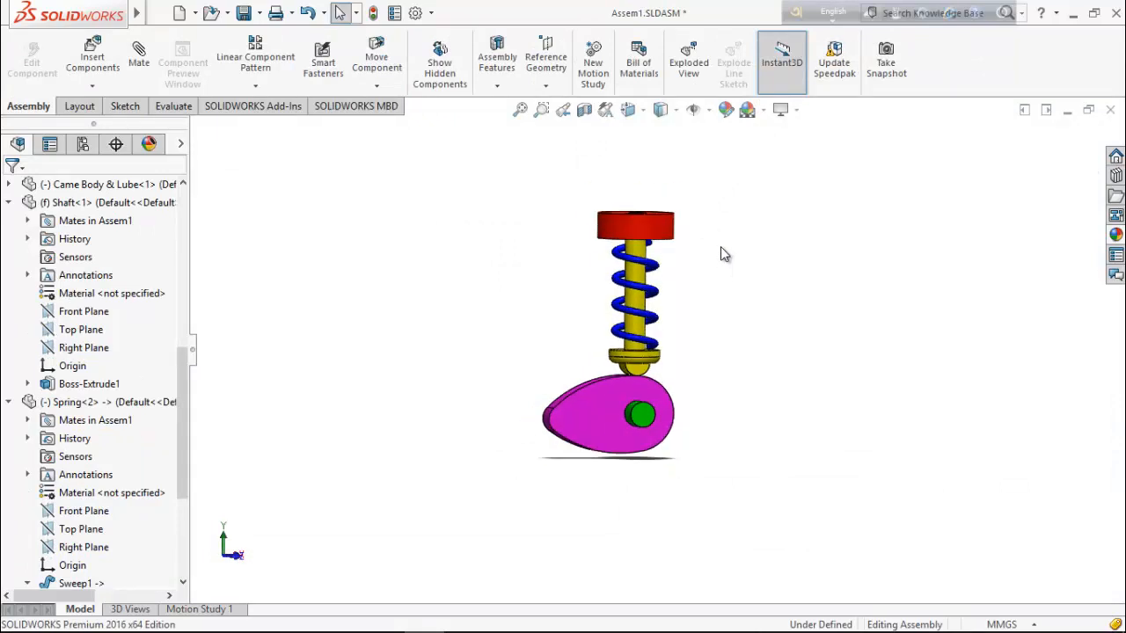
left_click_drag(601, 402, 736, 328)
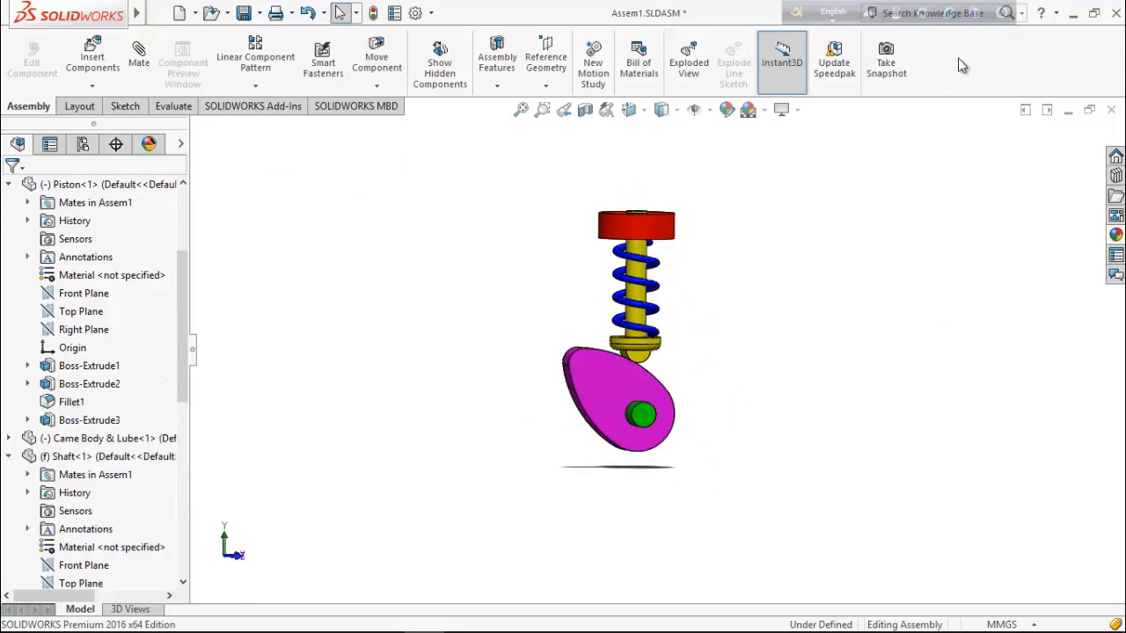
Display the MotionManager, open Motion Study 1 and set its study type to Animation.
right_click(964, 61)
left_click(774, 531)
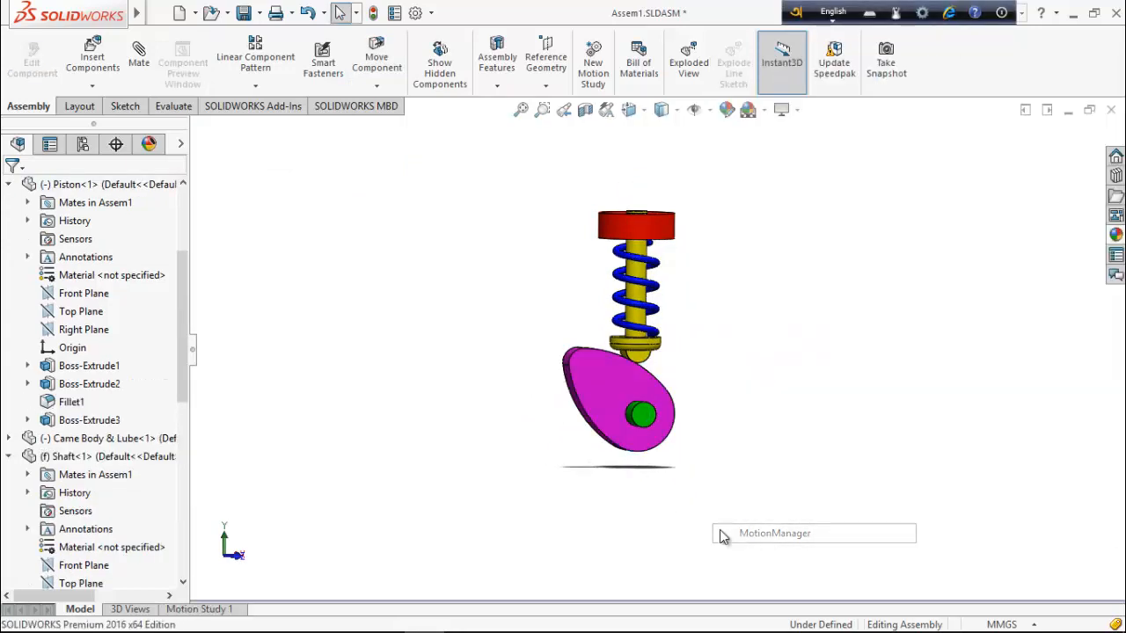
left_click(198, 608)
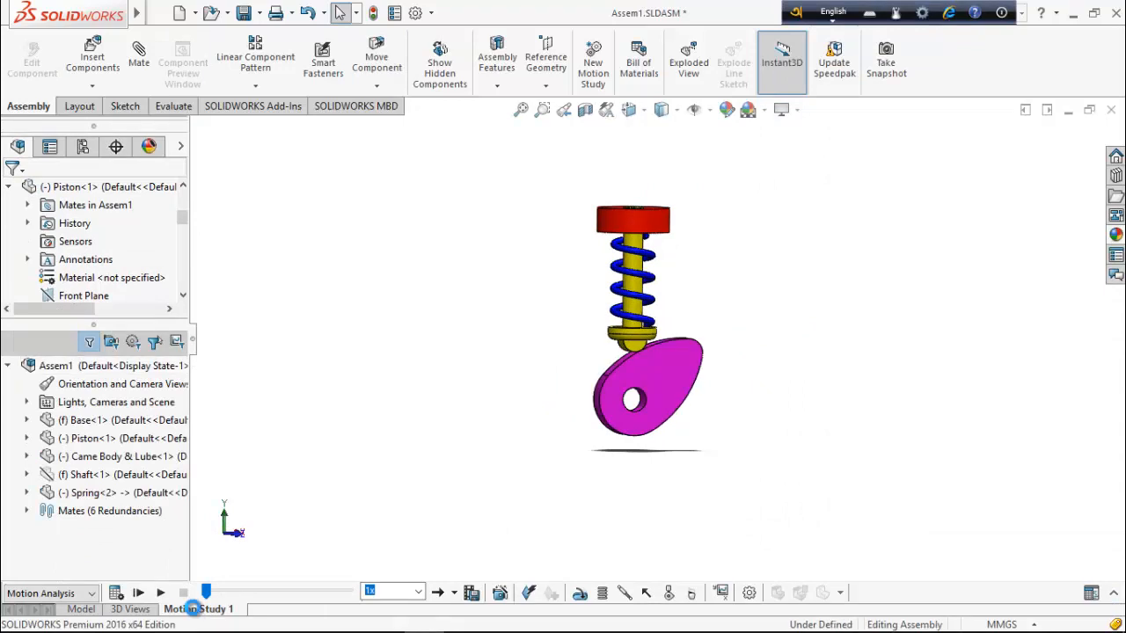
left_click(88, 594)
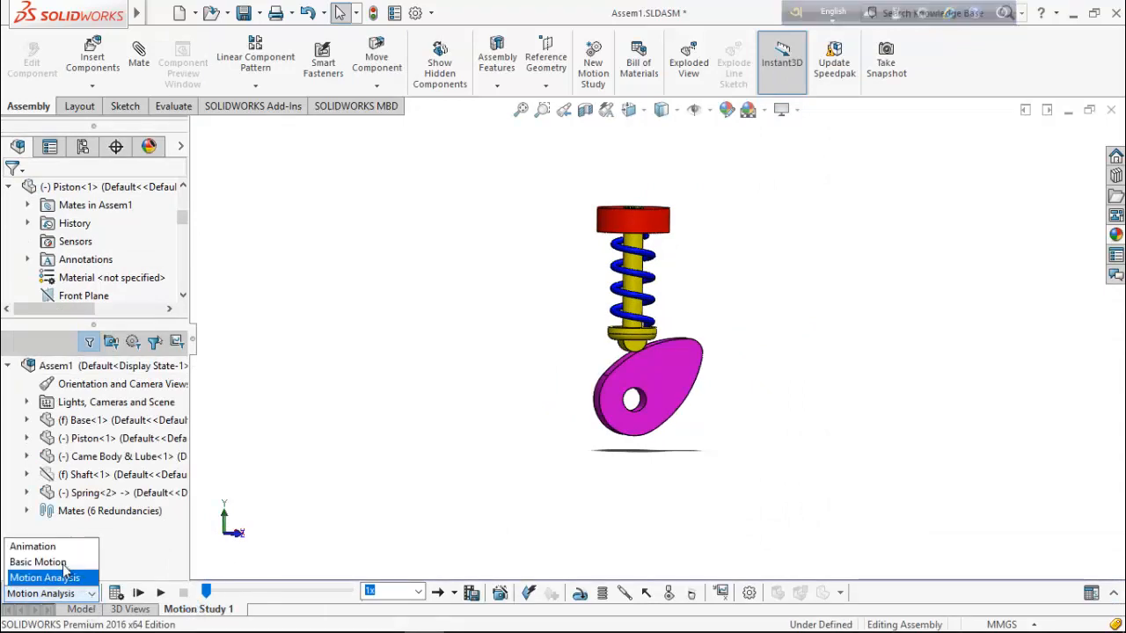
left_click(36, 545)
Set the motion study's animation frame rate to 25 frames per second.
left_click(749, 594)
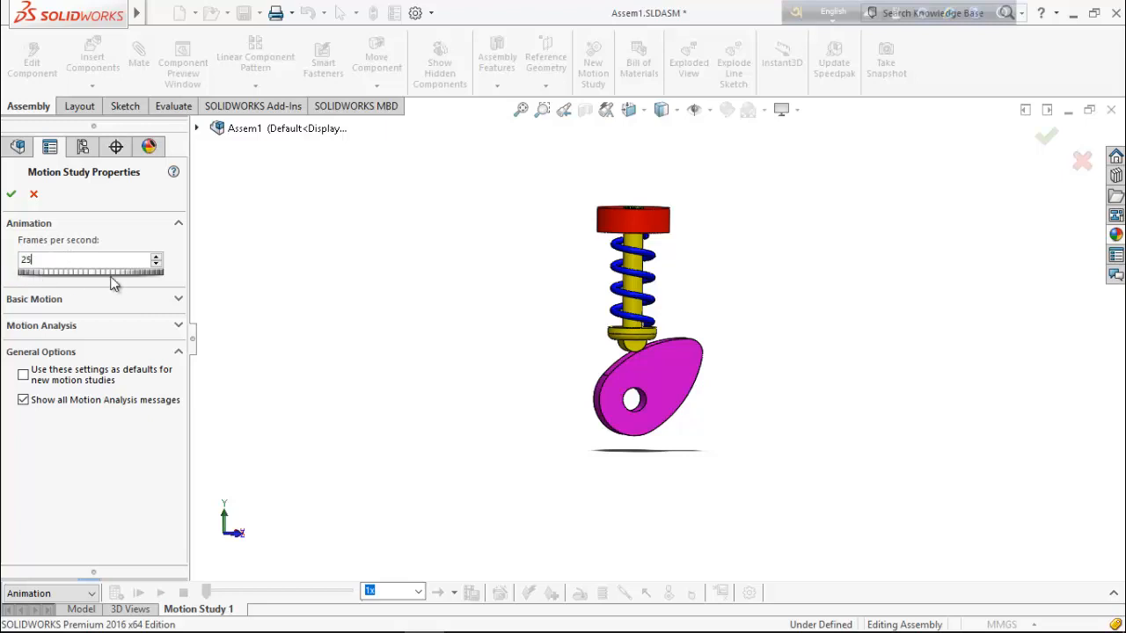
left_click(11, 196)
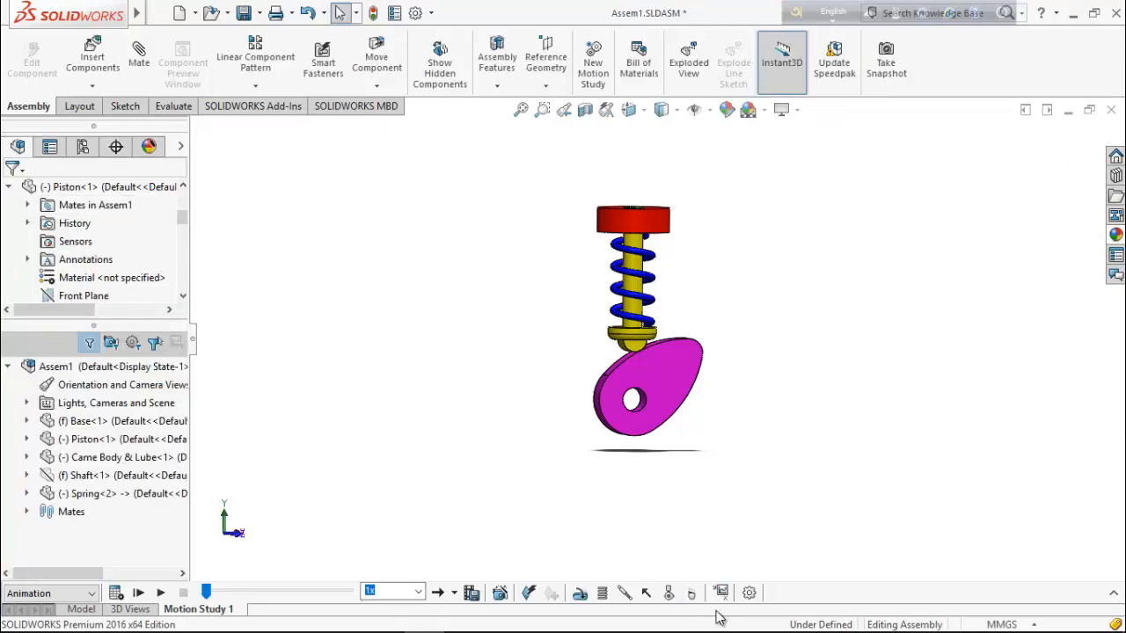
left_click(749, 594)
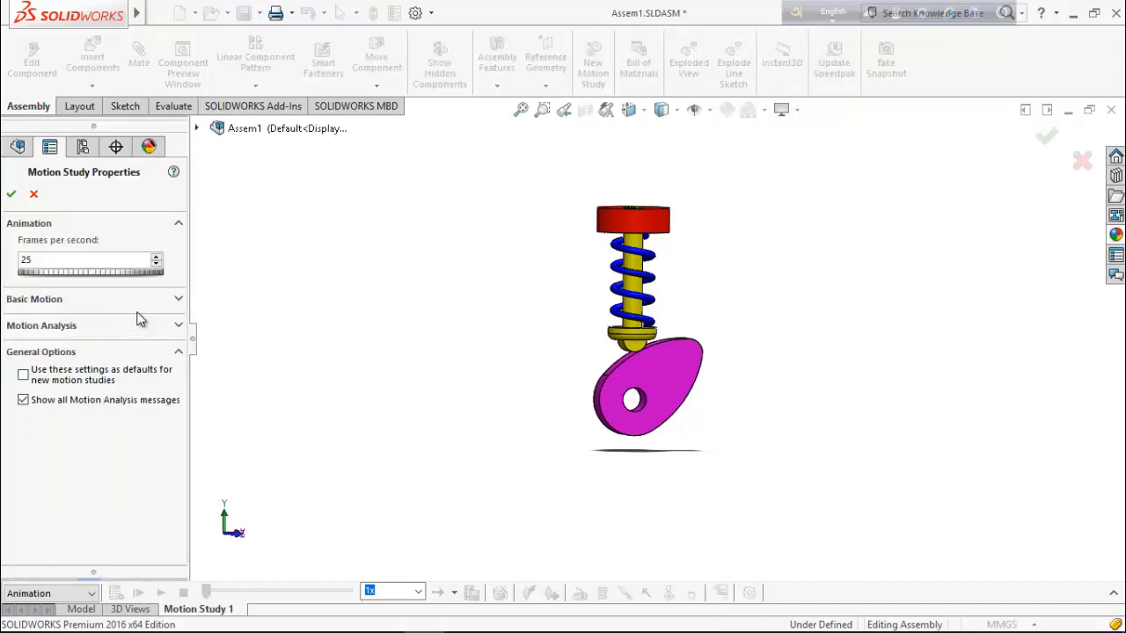
left_click(12, 195)
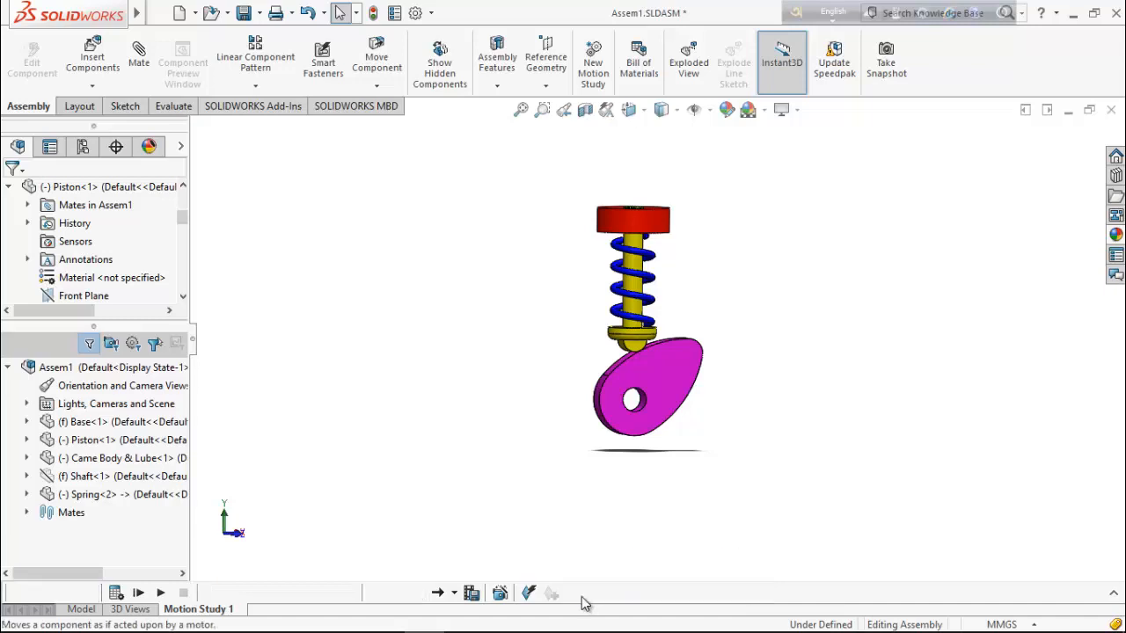
Add a constant-speed rotary motor of 20 RPM to the inner face of the cam's shaft hole.
left_click(580, 595)
scroll(643, 413, "down", 4)
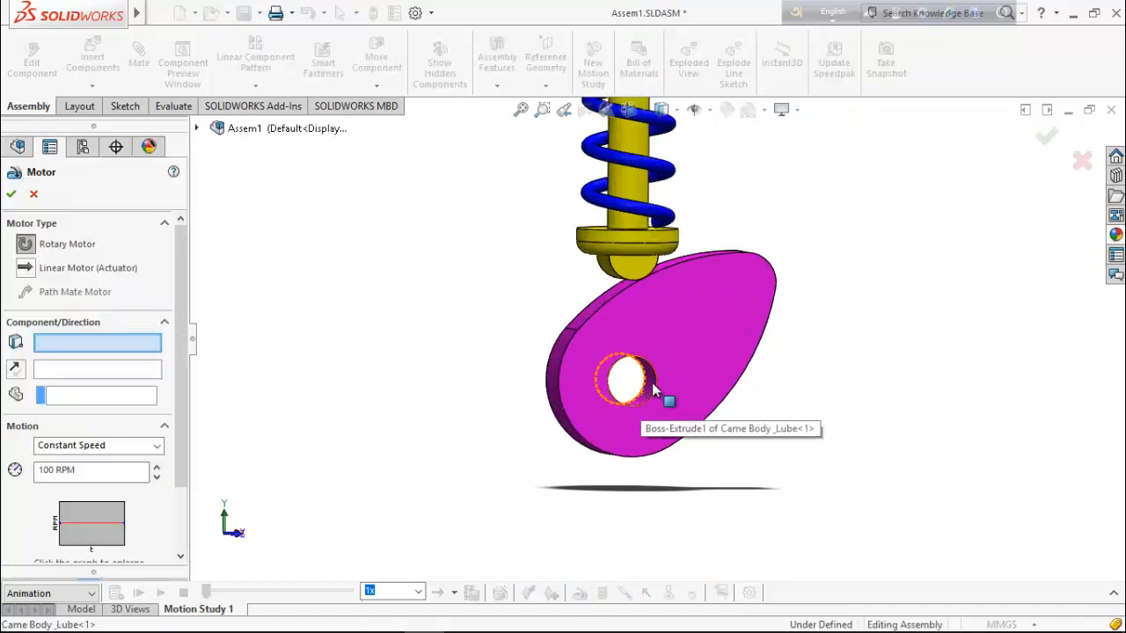
left_click(653, 395)
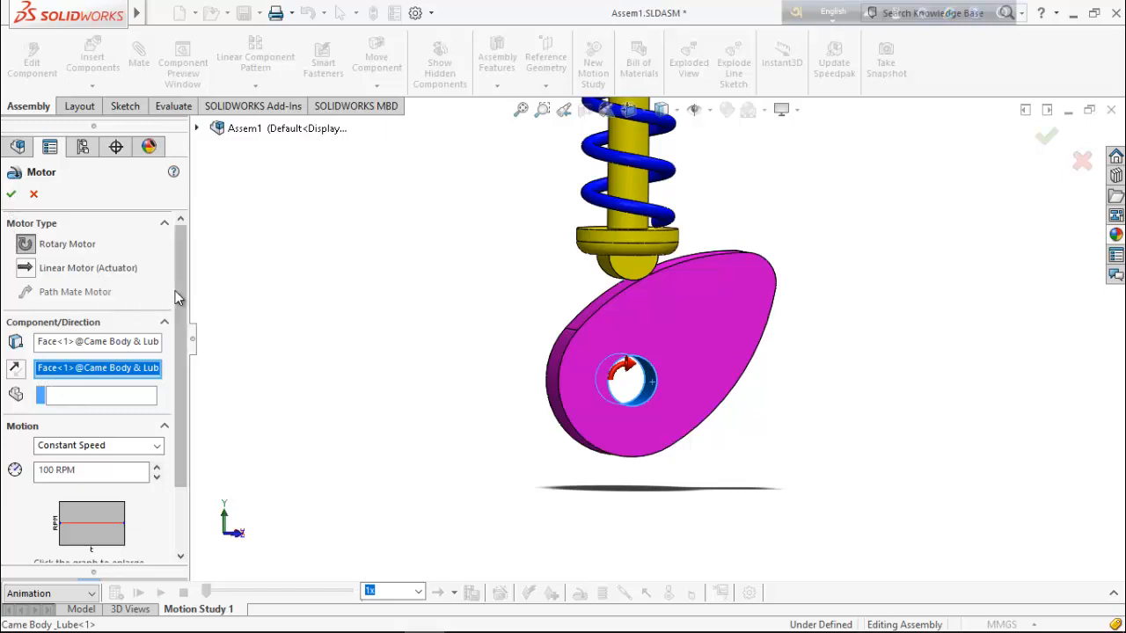
scroll(180, 335, "down", 3)
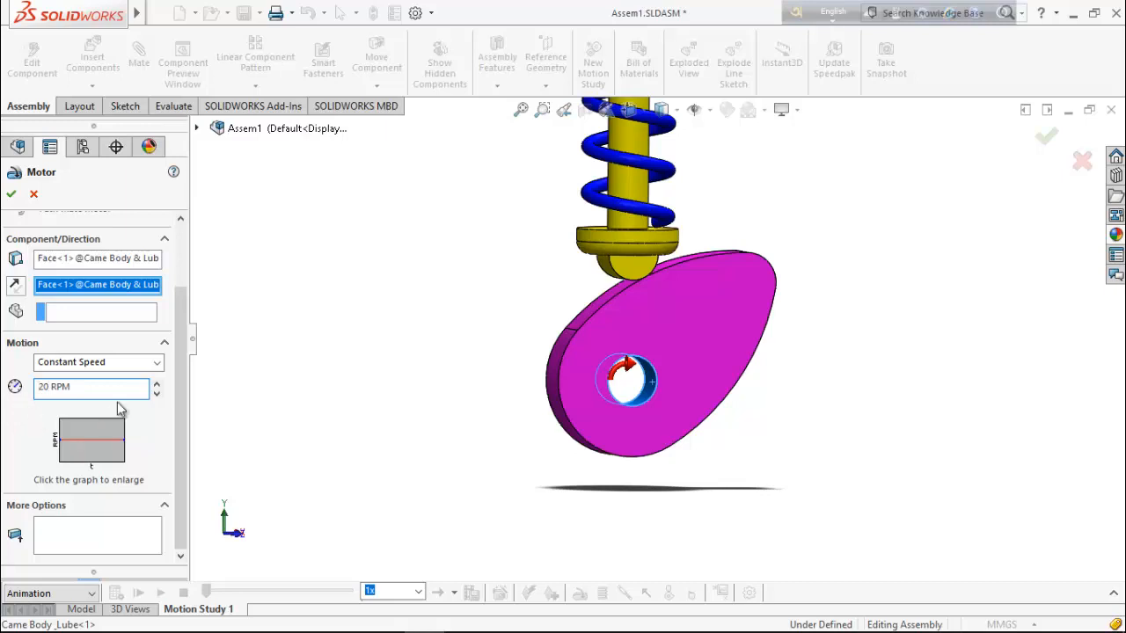
left_click(11, 196)
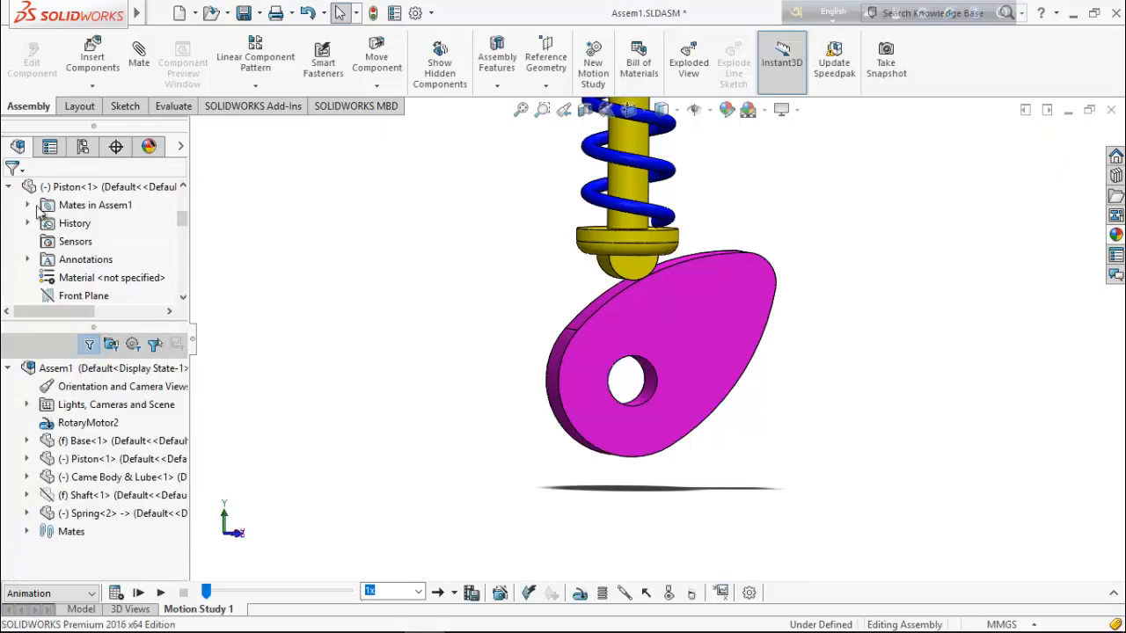
Expand the motion study timeline and show the hidden Shaft component.
left_click(1114, 596)
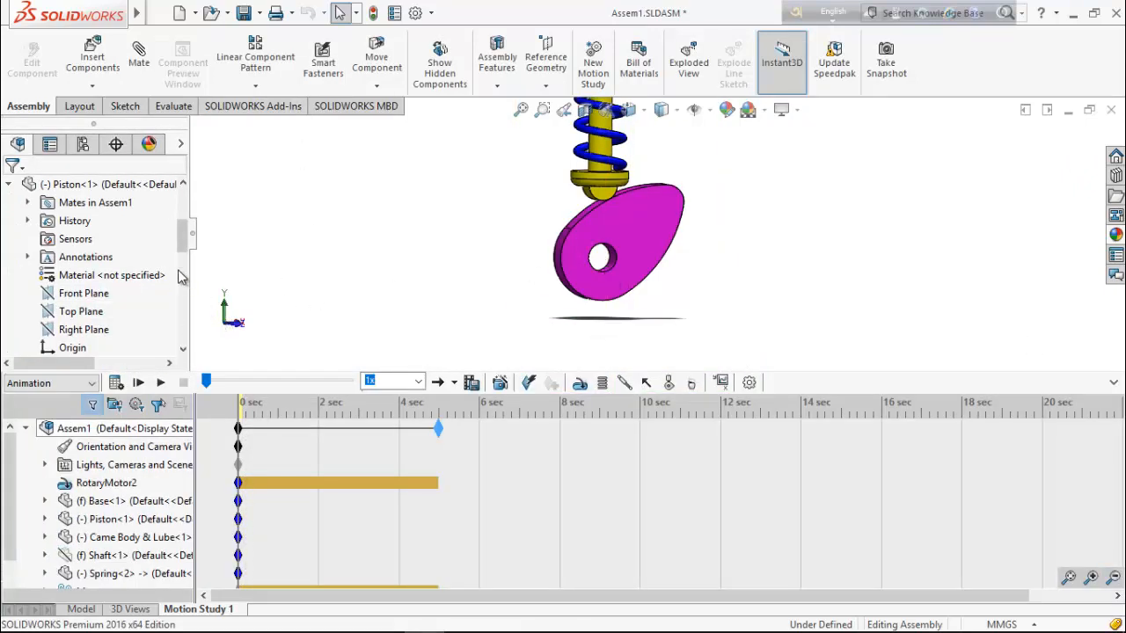
left_click_drag(185, 236, 180, 264)
right_click(70, 293)
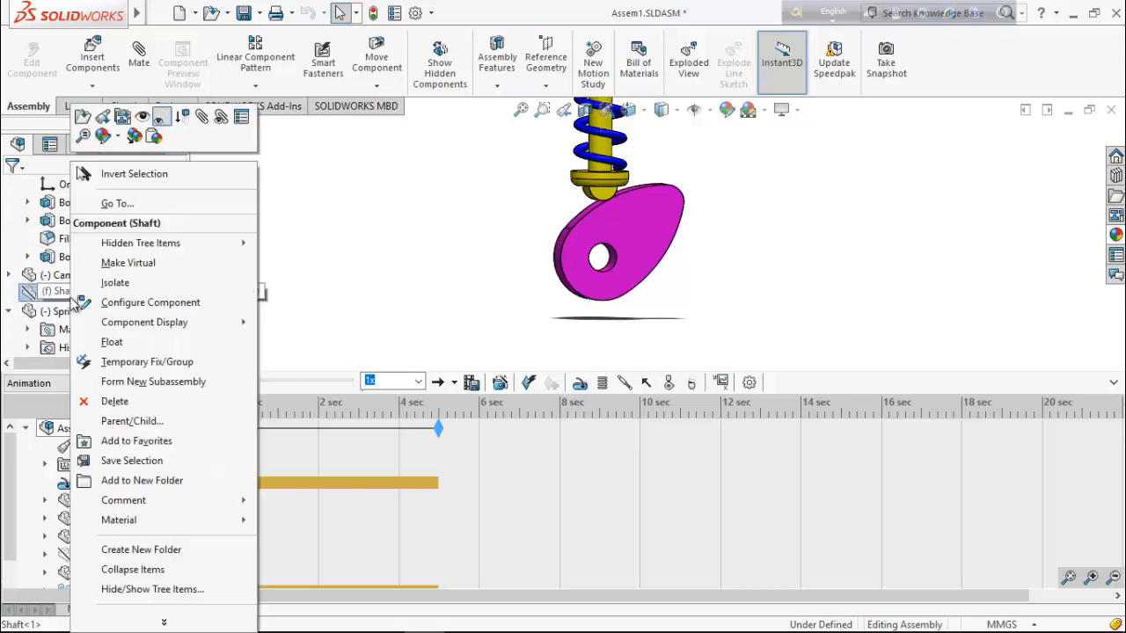
left_click(162, 121)
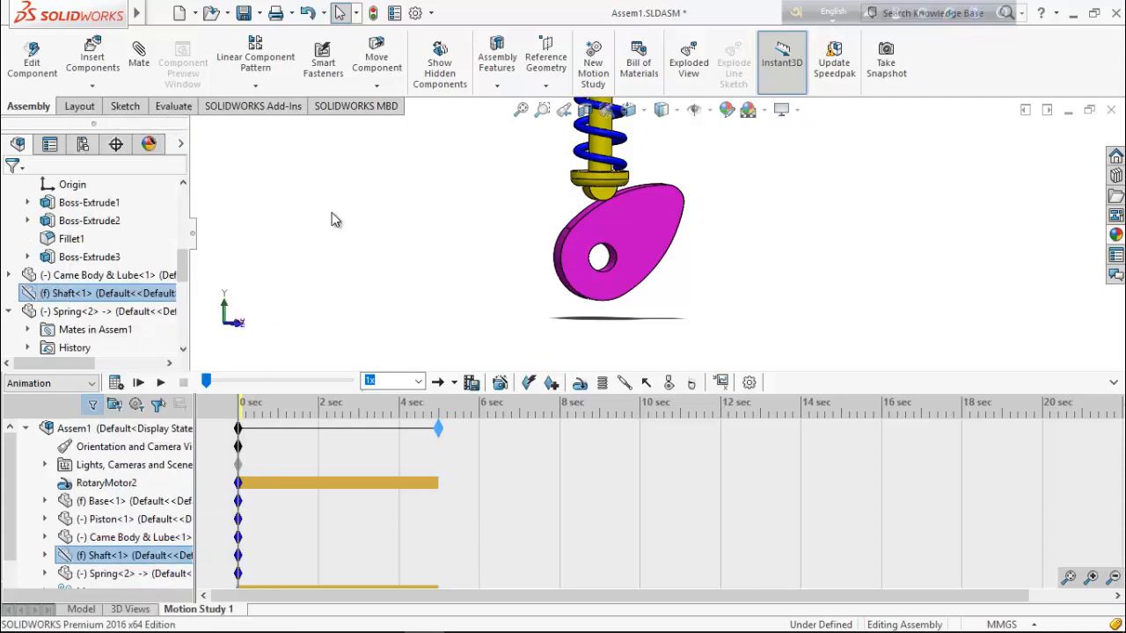
right_click(114, 555)
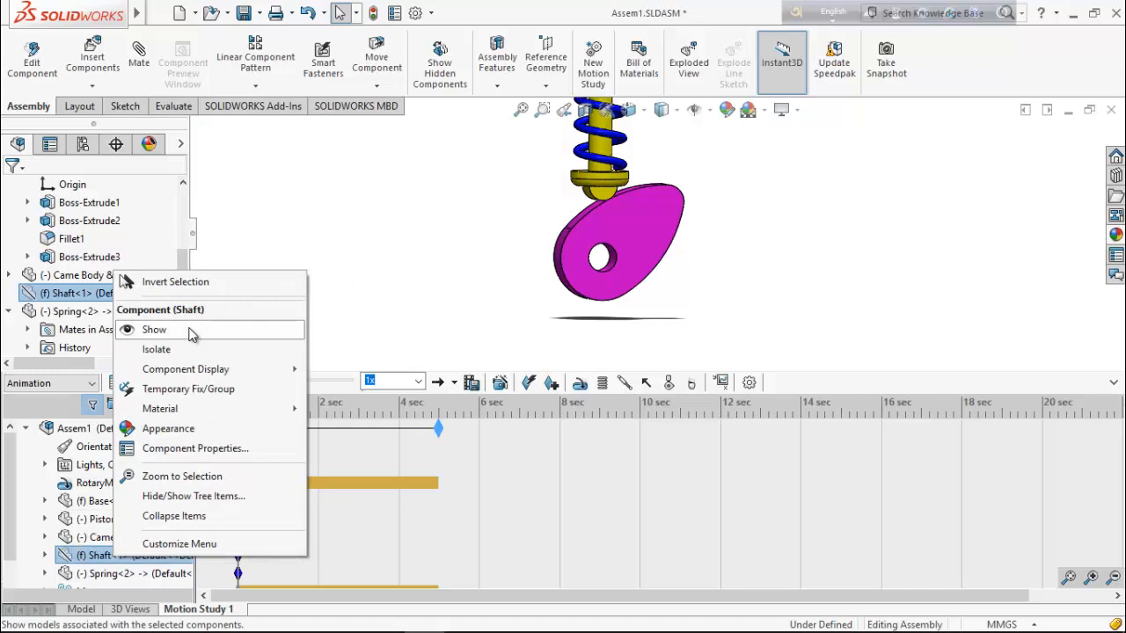
left_click(192, 330)
left_click(382, 276)
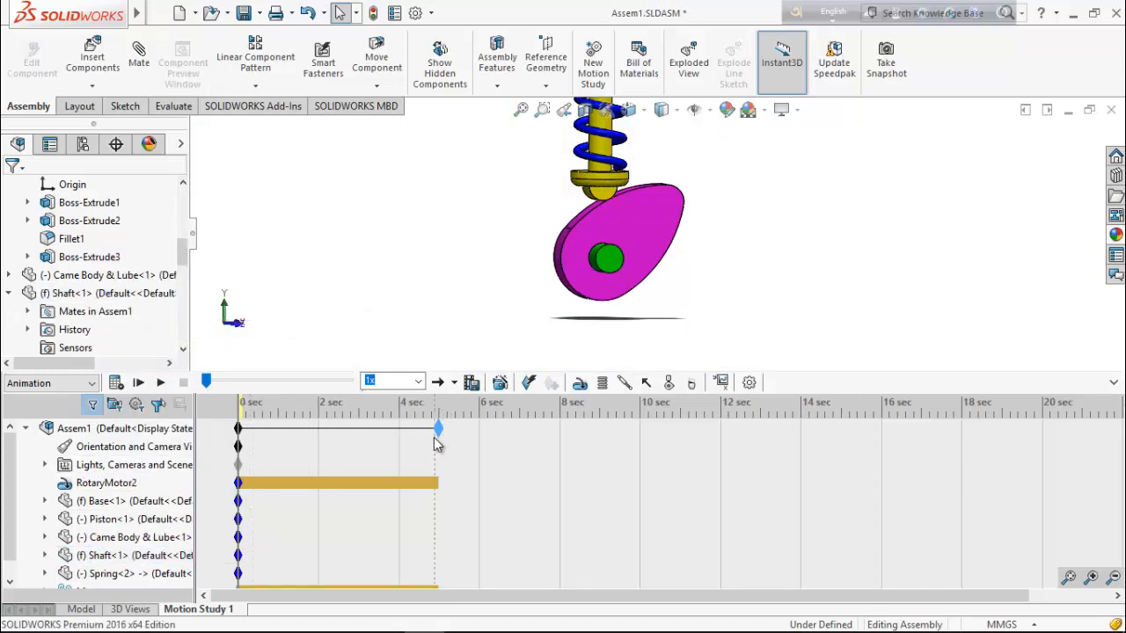
Extend Motion Study 1 to 12 seconds, and calculate and play the animation in the enlarged model view.
left_click(436, 431)
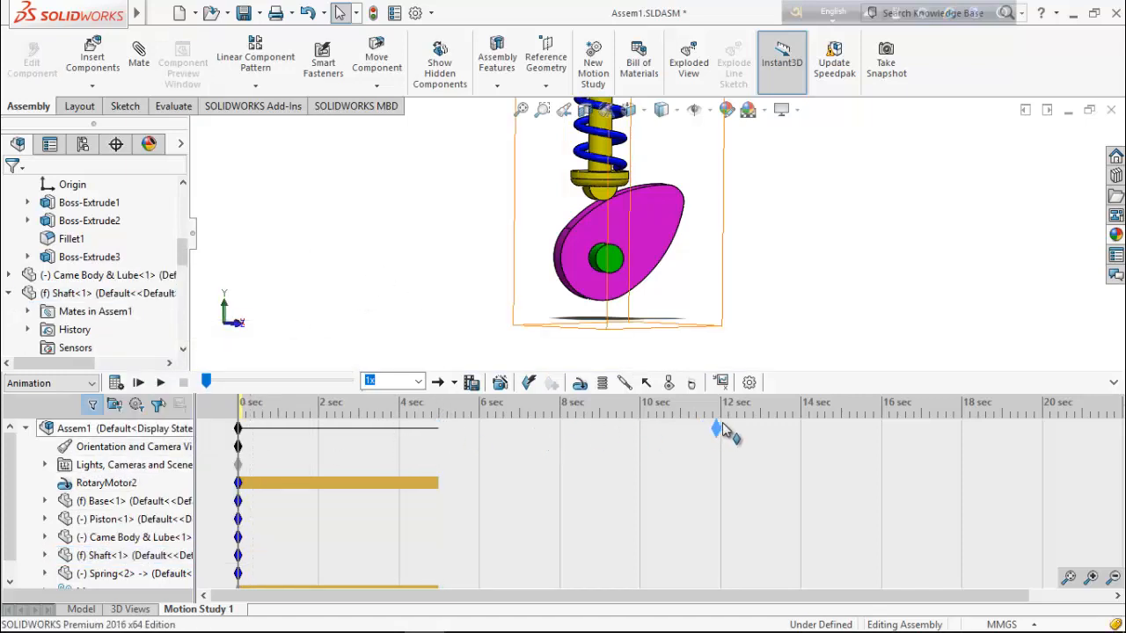
left_click_drag(723, 429, 721, 429)
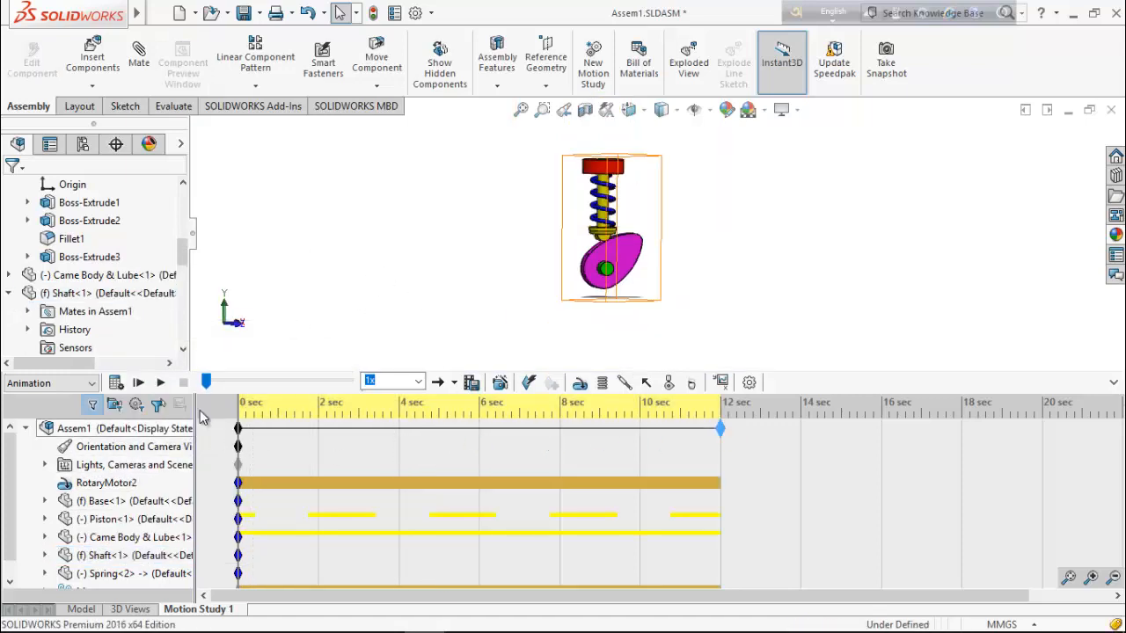
left_click(117, 385)
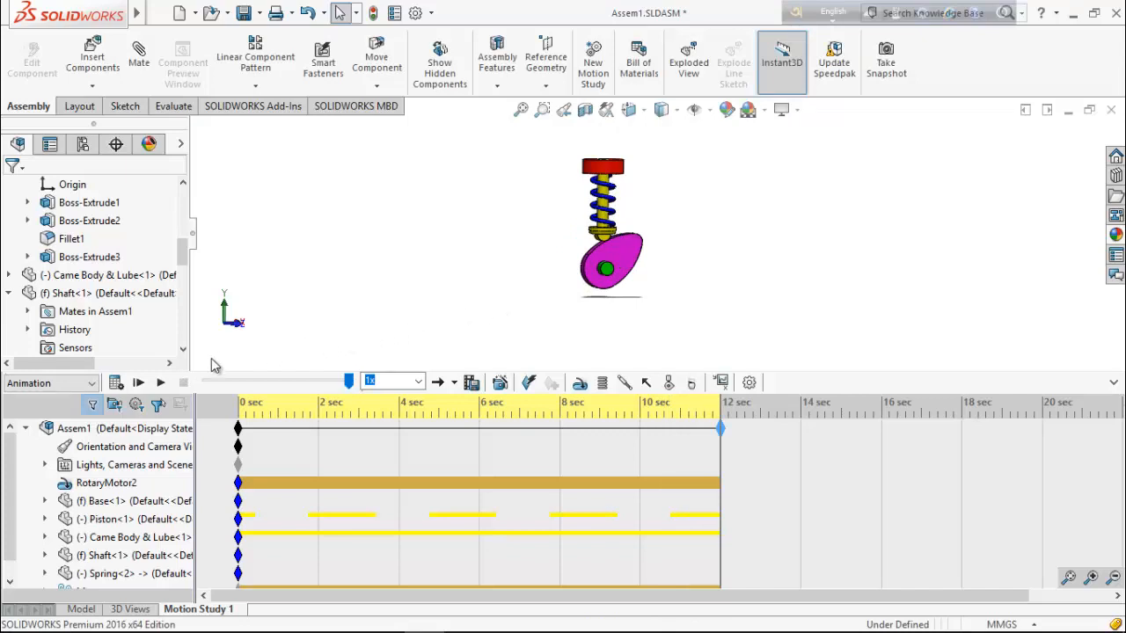
left_click(1114, 383)
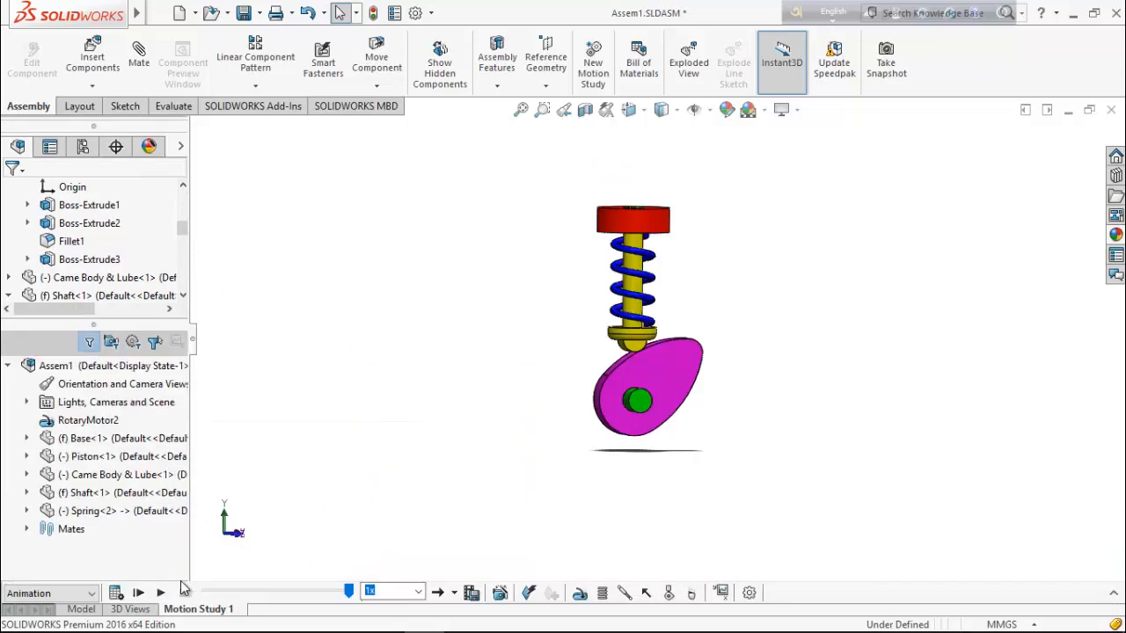
left_click(161, 594)
Save the entire animation as Assem1.avi in the Cam & Follower folder with a 16:9 custom aspect ratio.
left_click(472, 594)
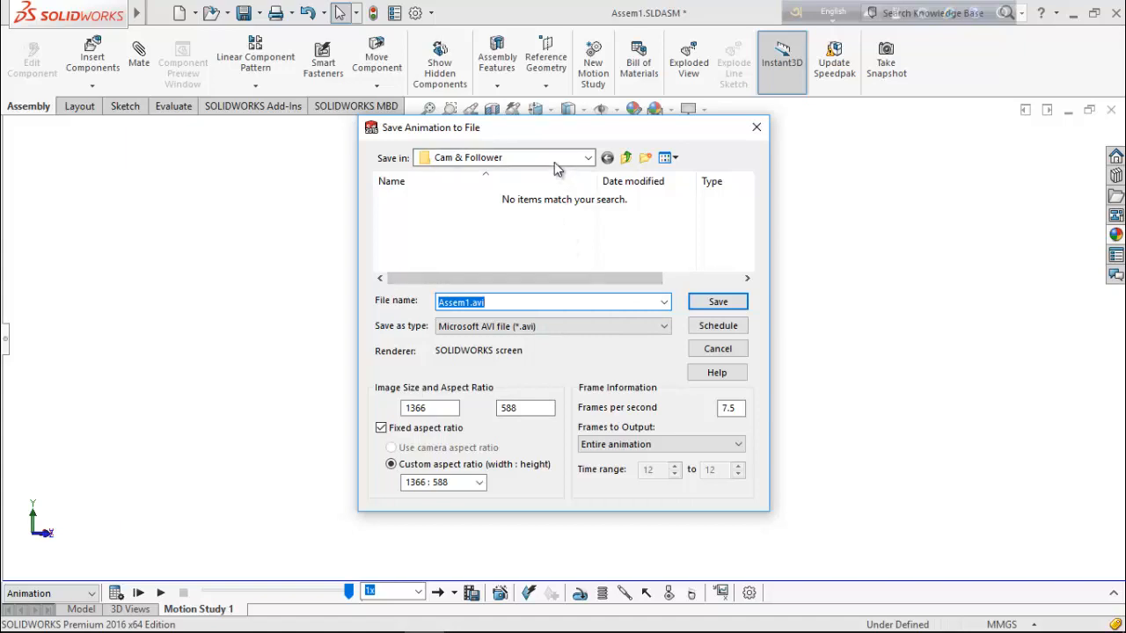
left_click(480, 482)
left_click(457, 345)
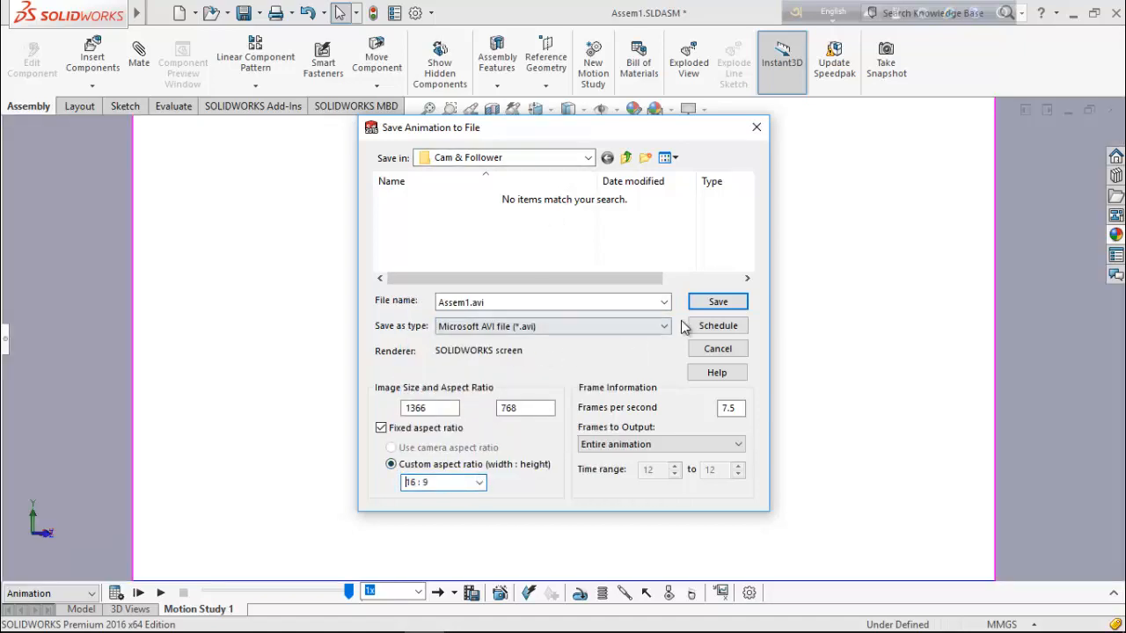
left_click(719, 302)
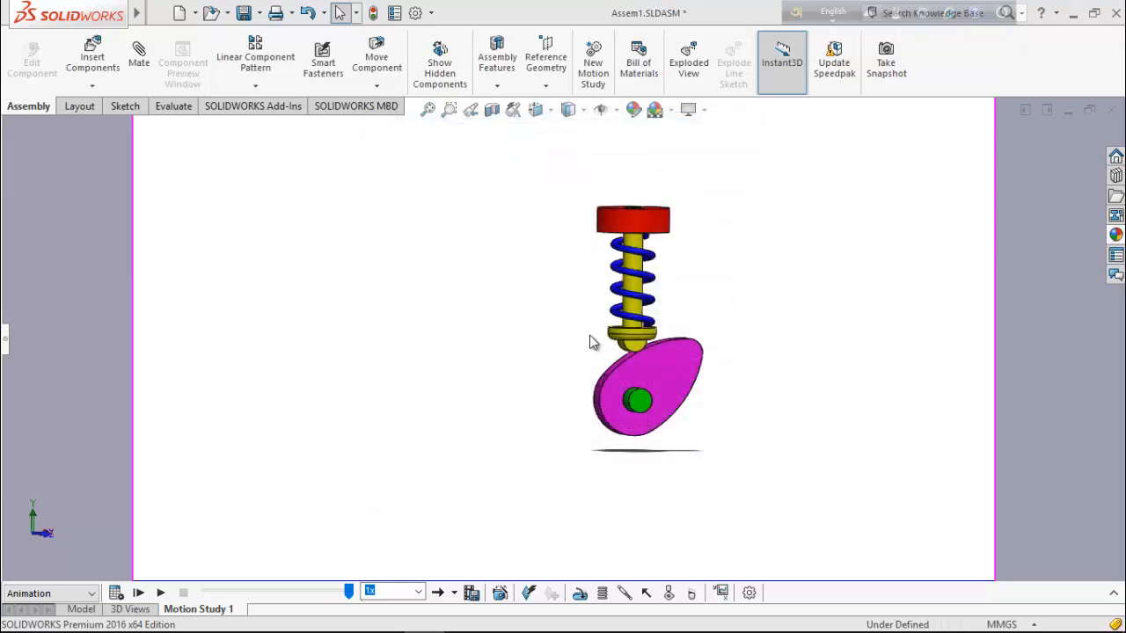
Choose the Microsoft Video 1 compressor with the key frame interval turned off, and start the video export.
left_click(533, 304)
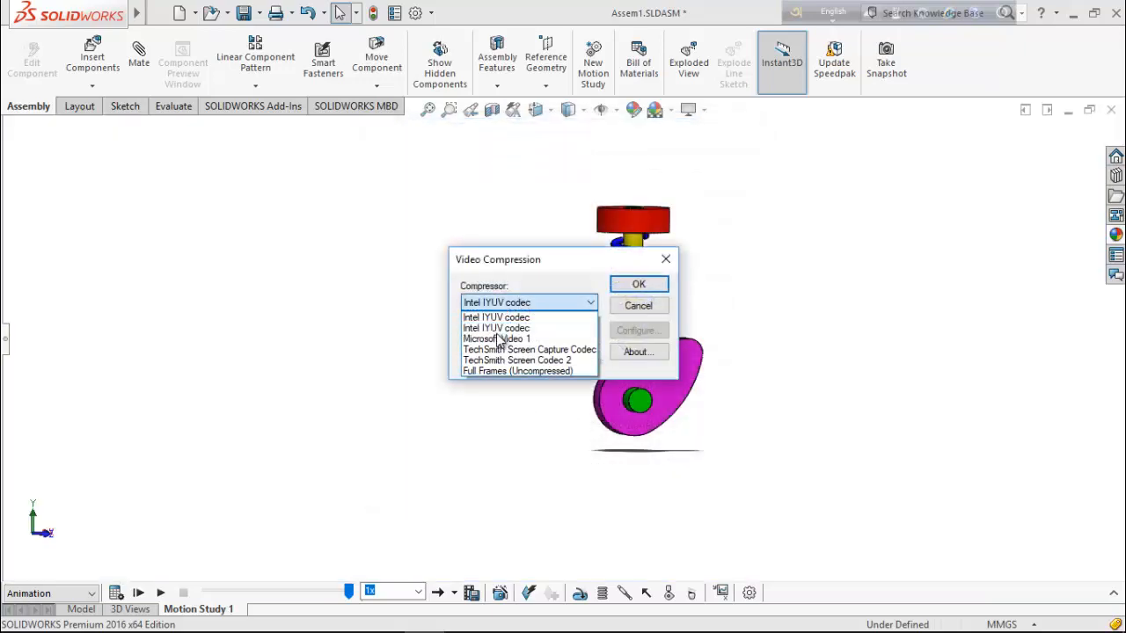
left_click(496, 330)
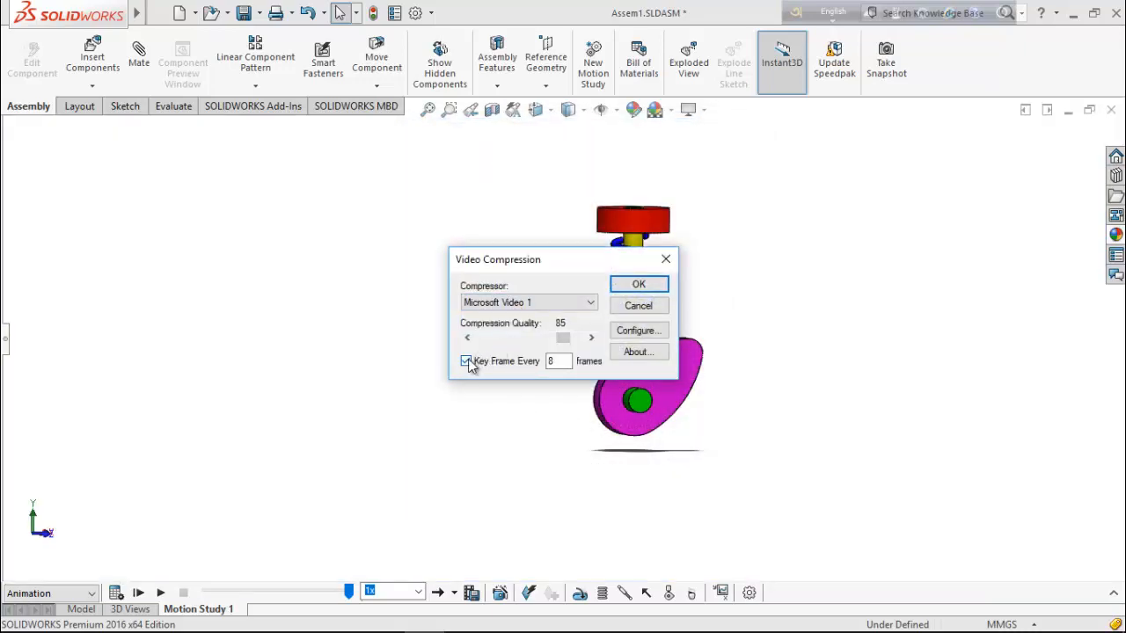
left_click(635, 289)
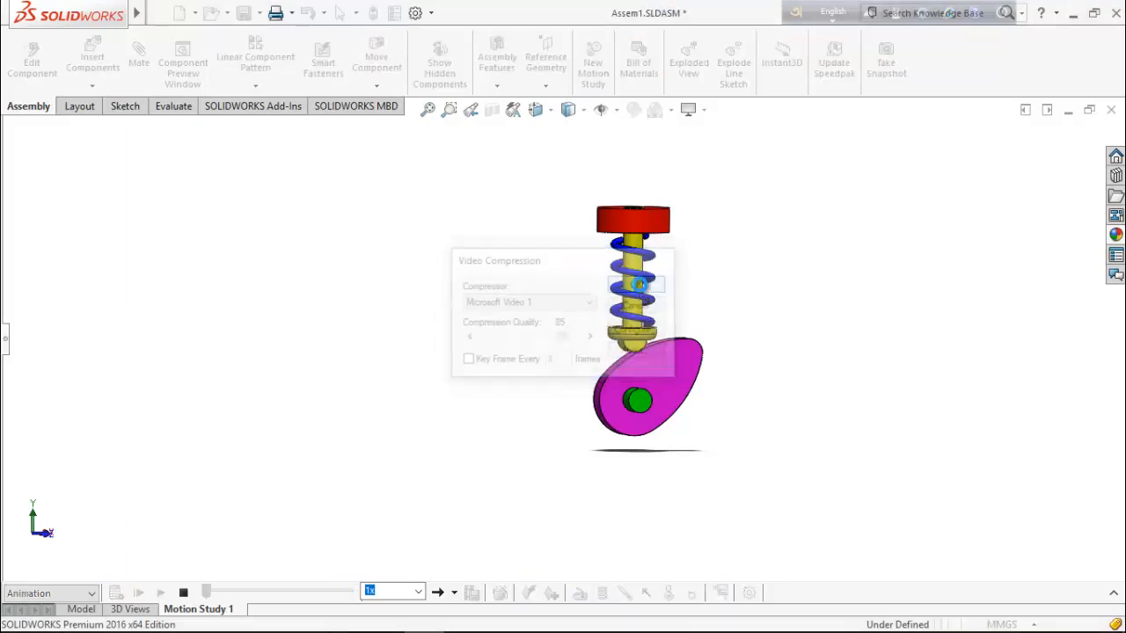